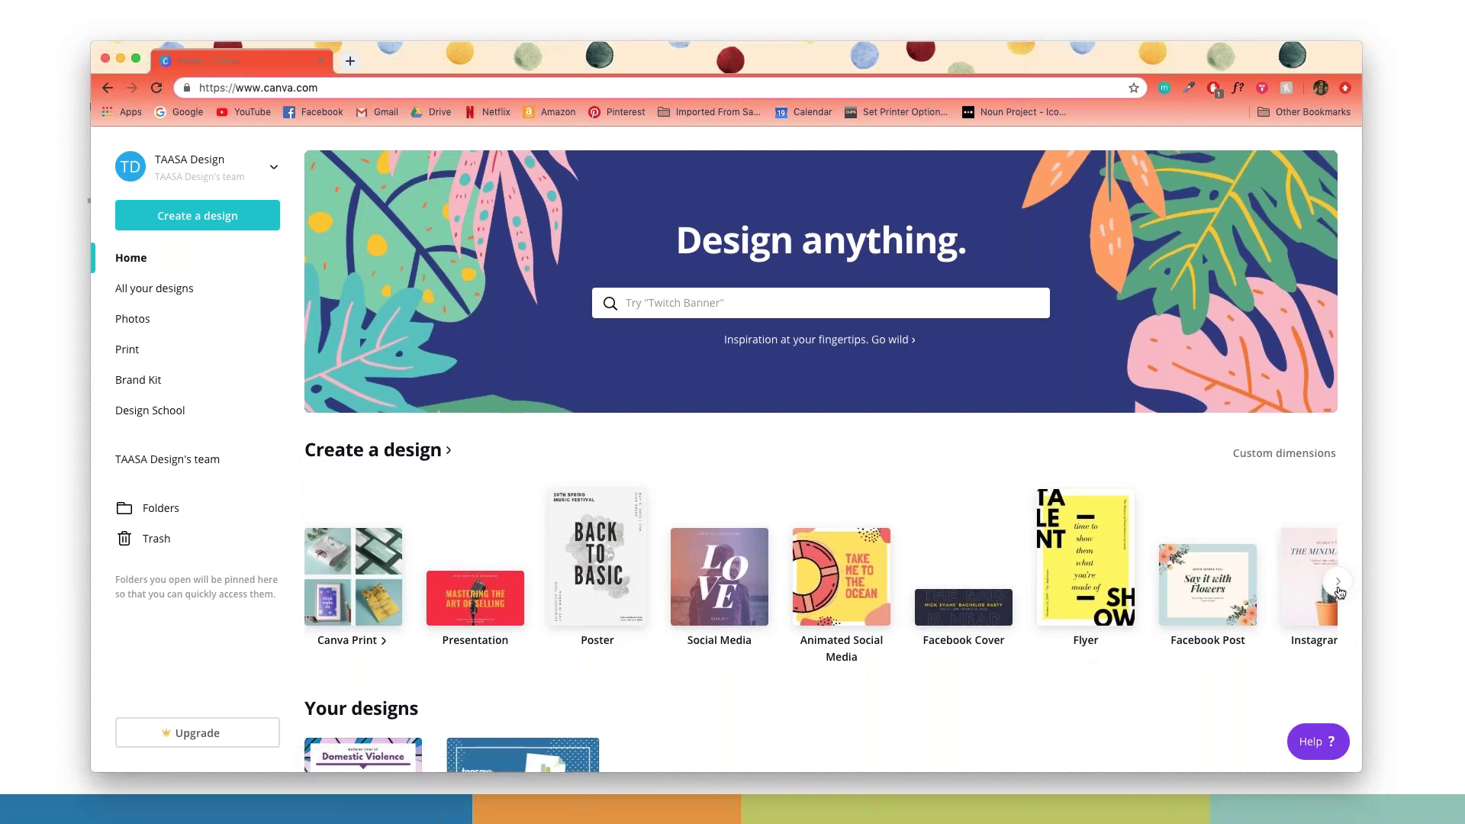
Step: Browse the design types offered for a new design on the home page
click(1338, 589)
click(1339, 586)
click(1338, 586)
scroll(763, 595, down, 1)
scroll(534, 595, up, 1)
click(303, 581)
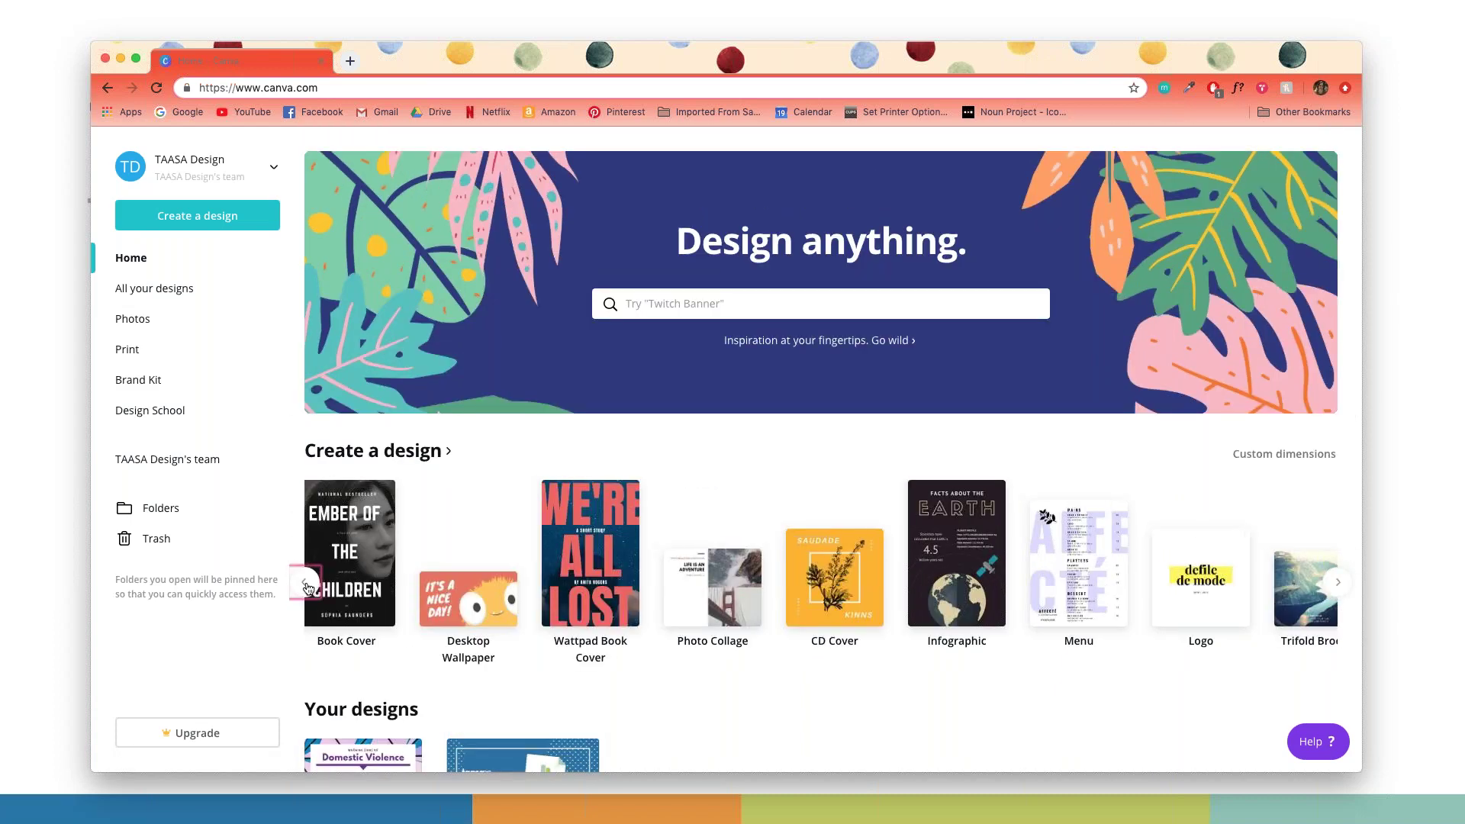
click(304, 581)
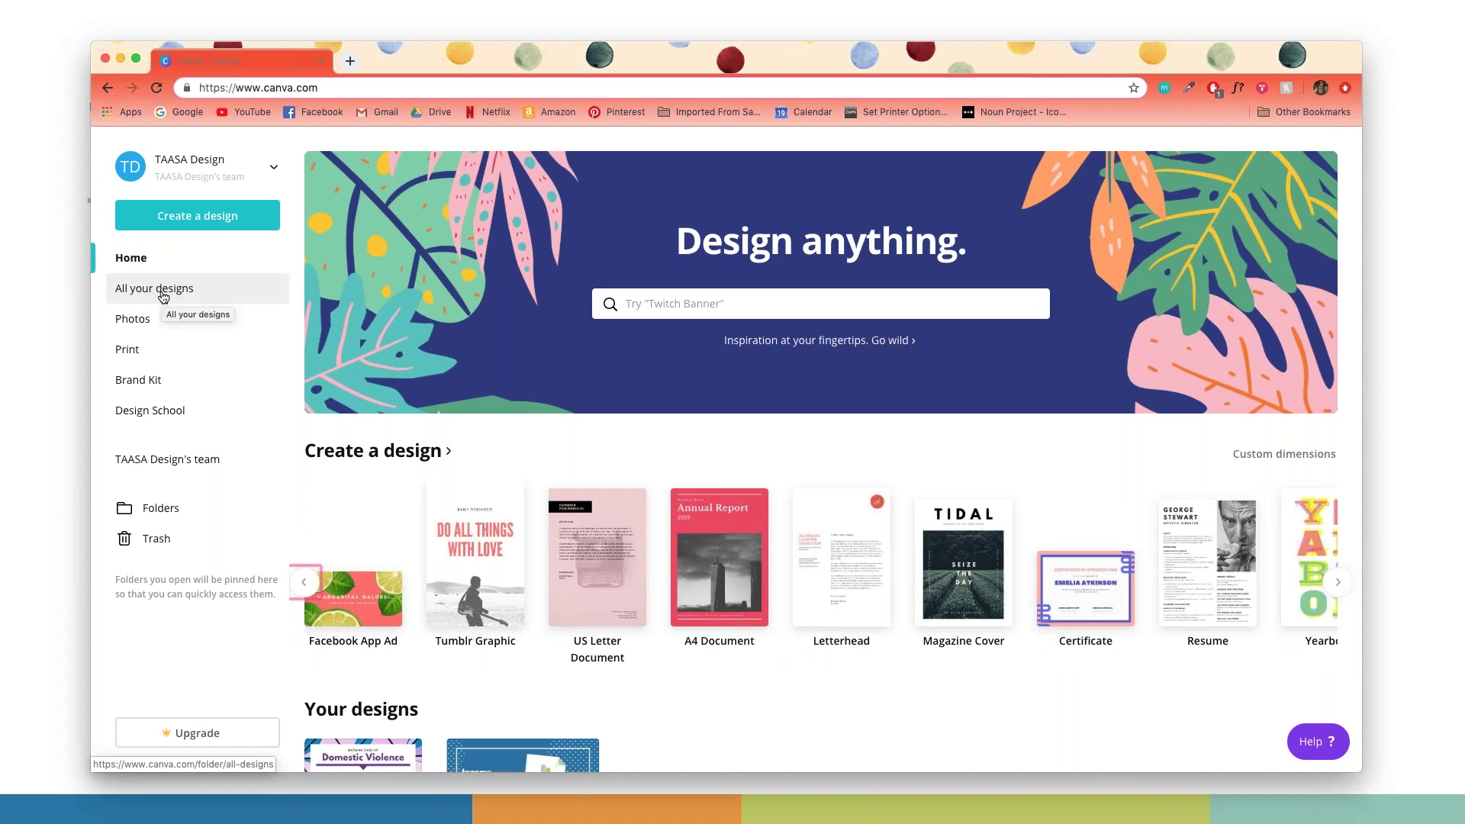
Step: View all saved designs and look through the trending photos in the photo library
click(167, 296)
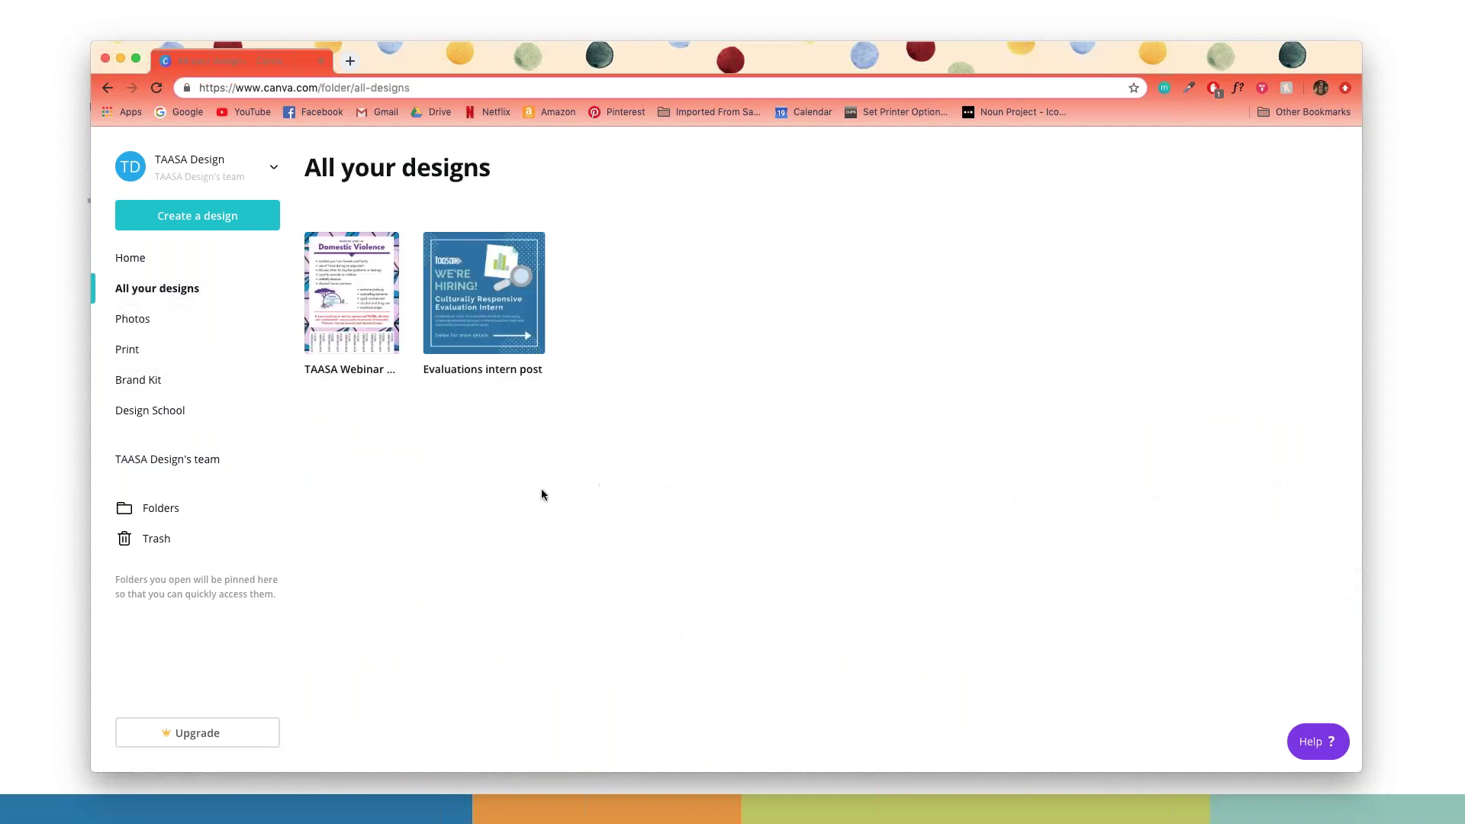
click(163, 321)
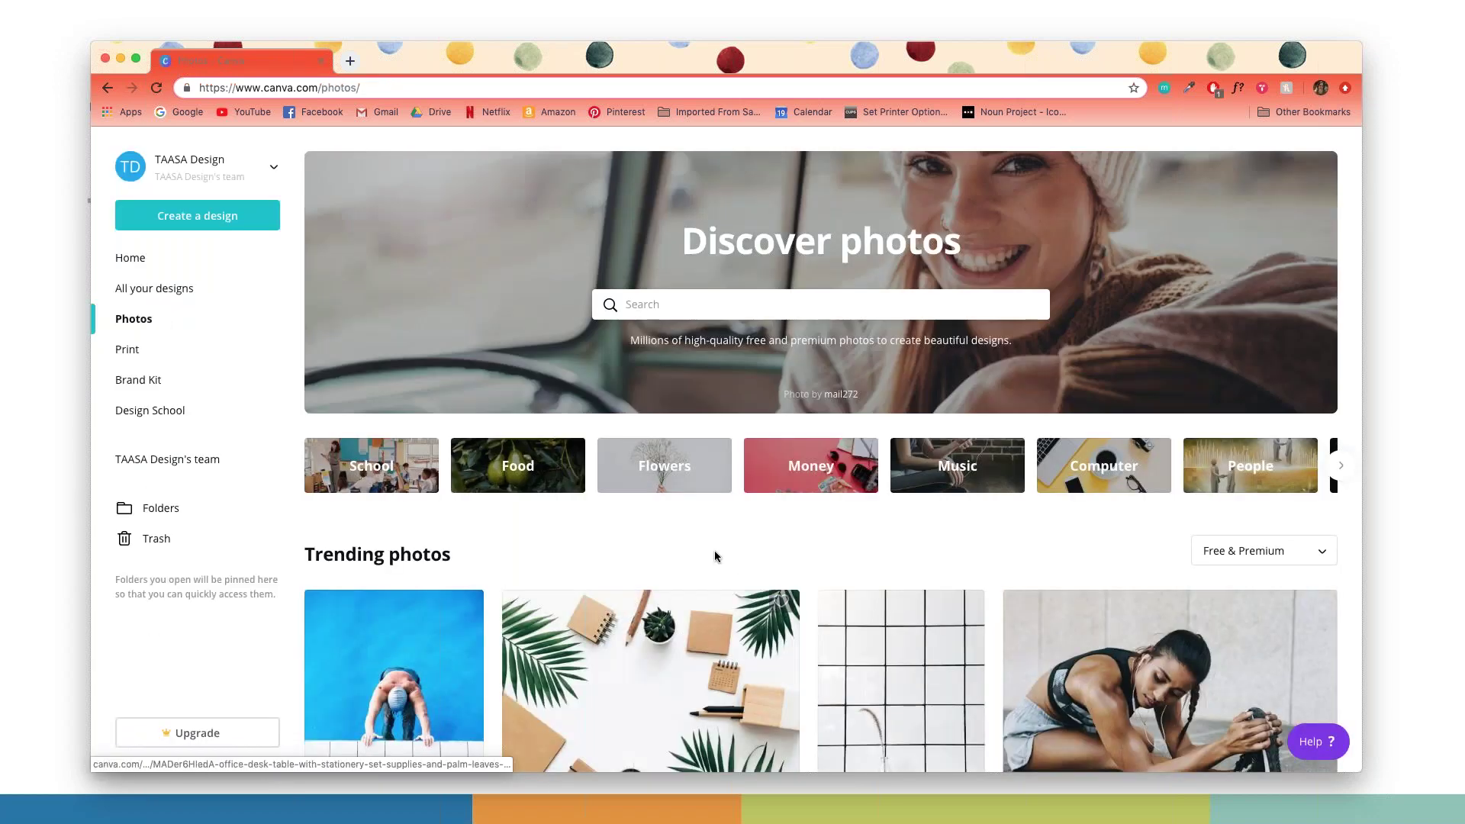
scroll(751, 532, down, 5)
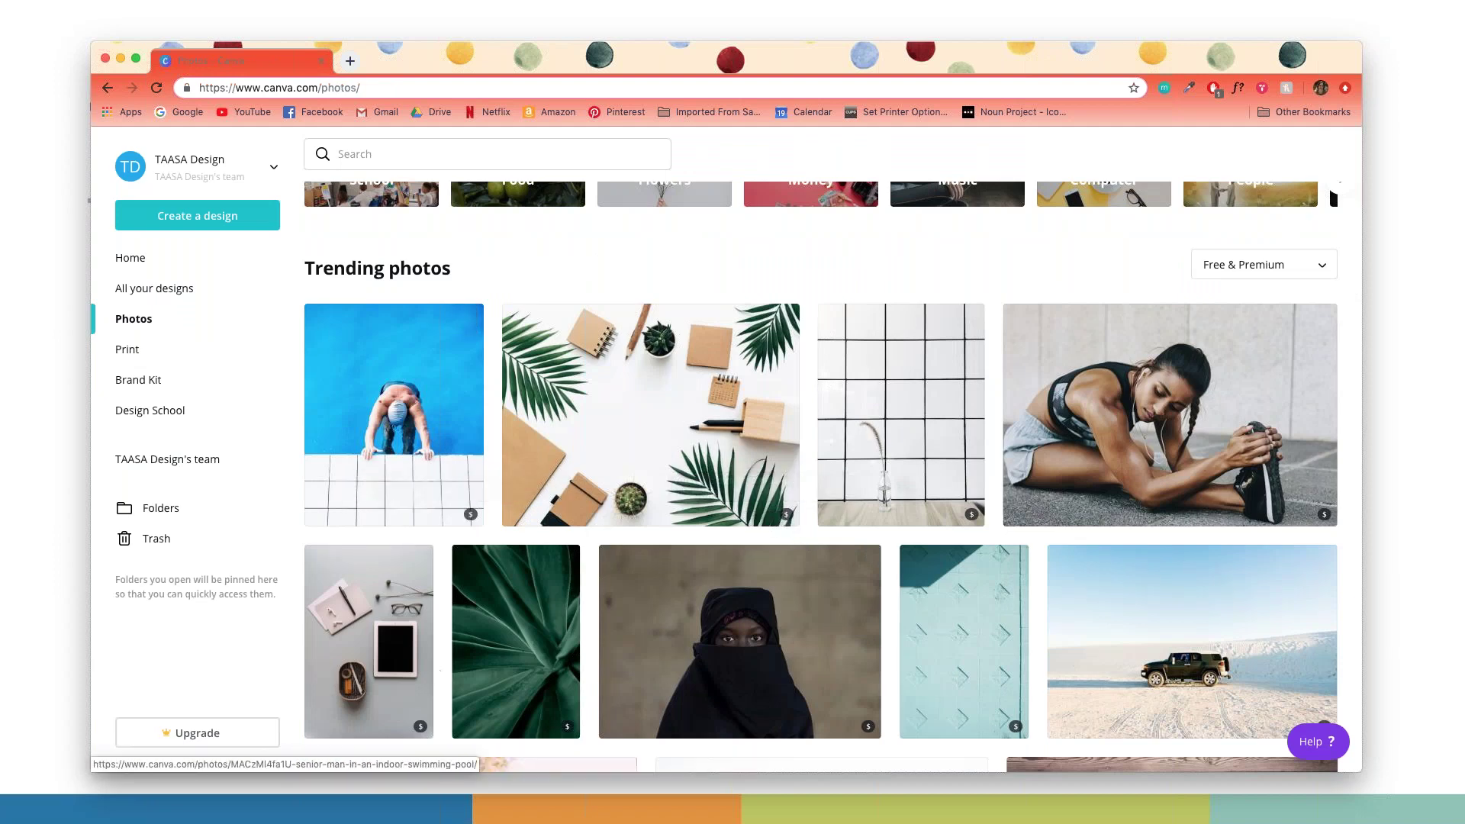
scroll(425, 664, down, 1)
scroll(425, 663, down, 2)
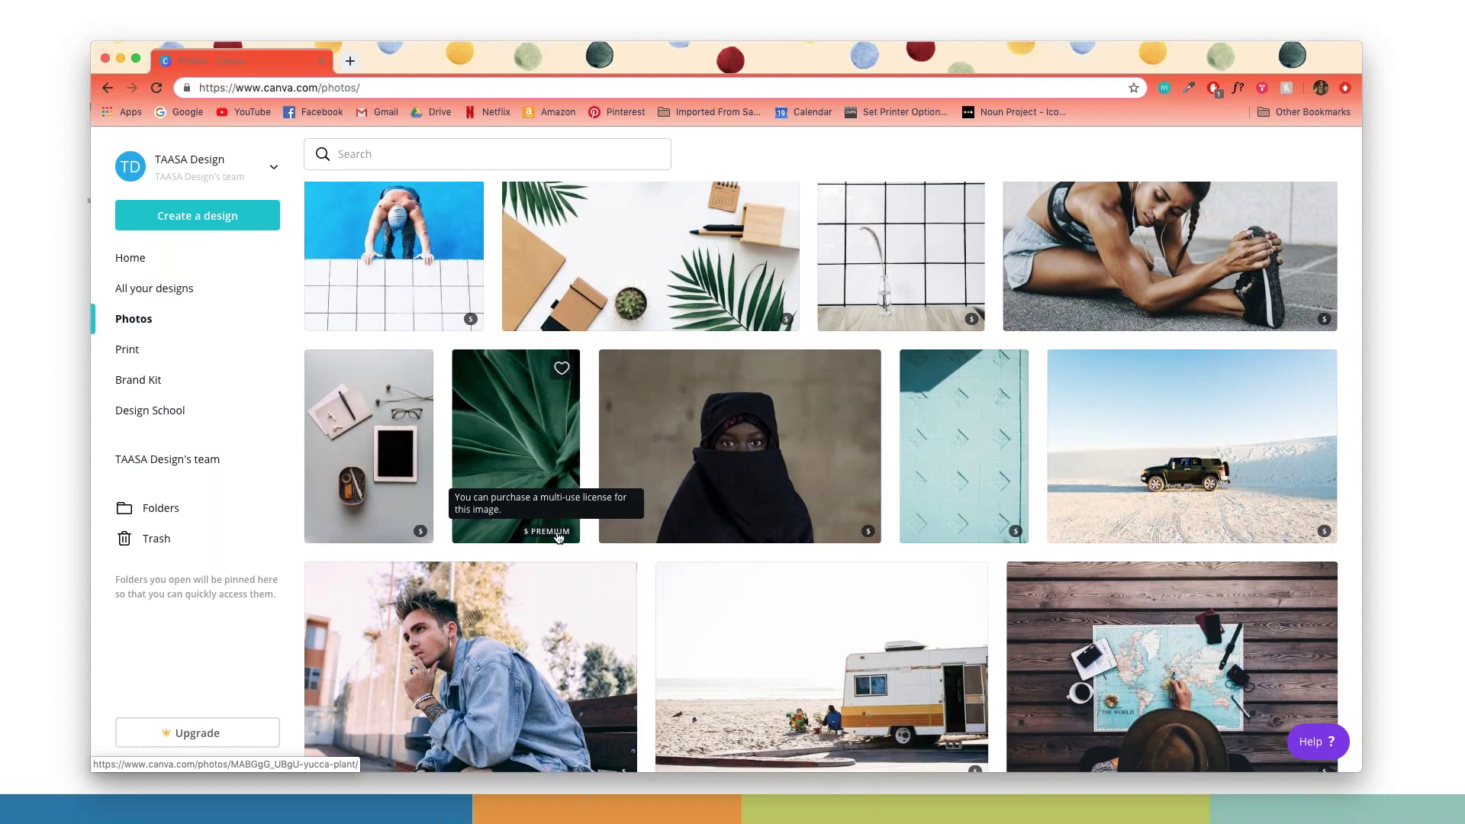
scroll(569, 547, down, 3)
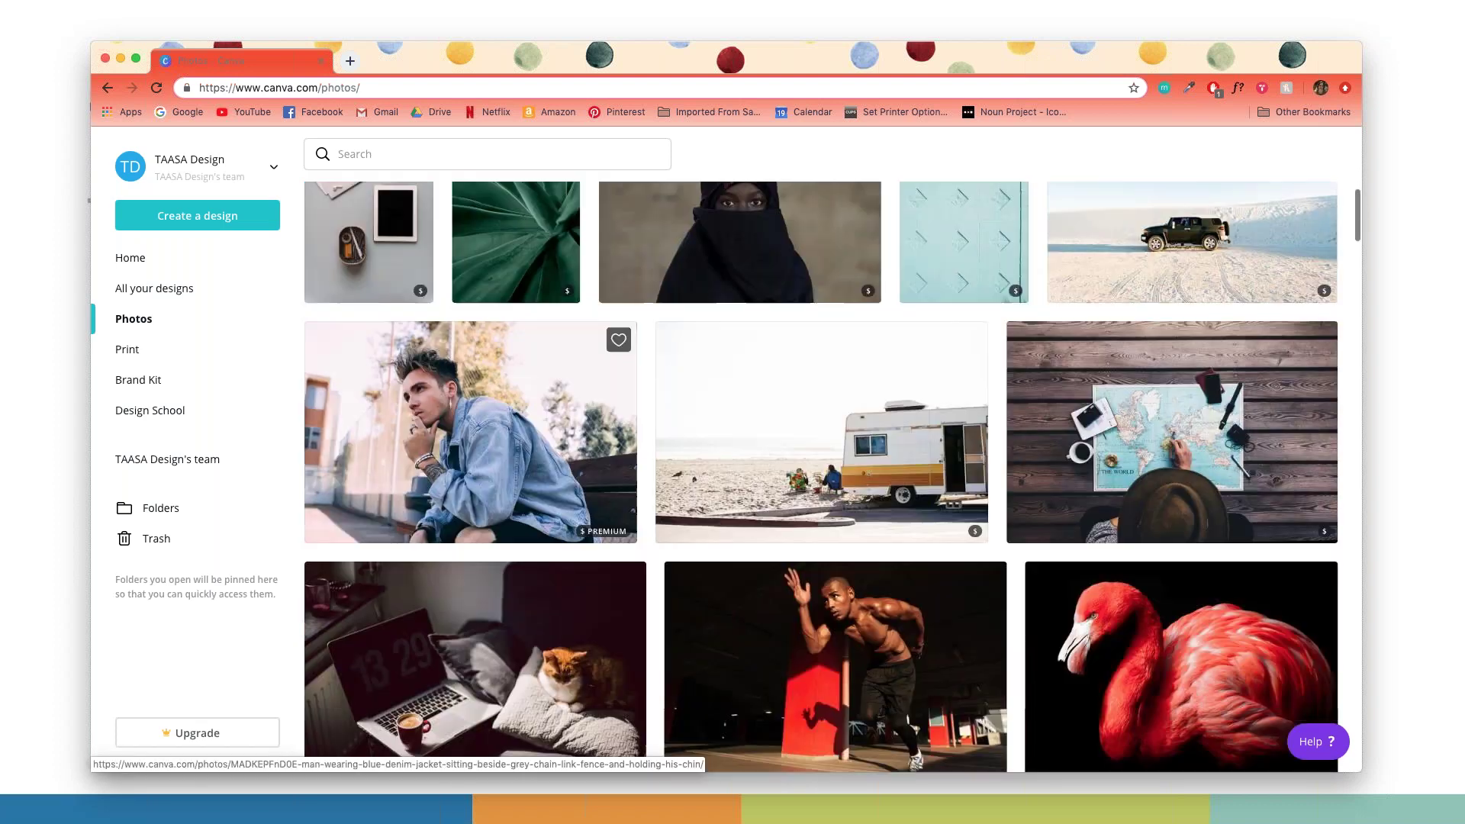
scroll(648, 543, up, 8)
scroll(639, 554, up, 2)
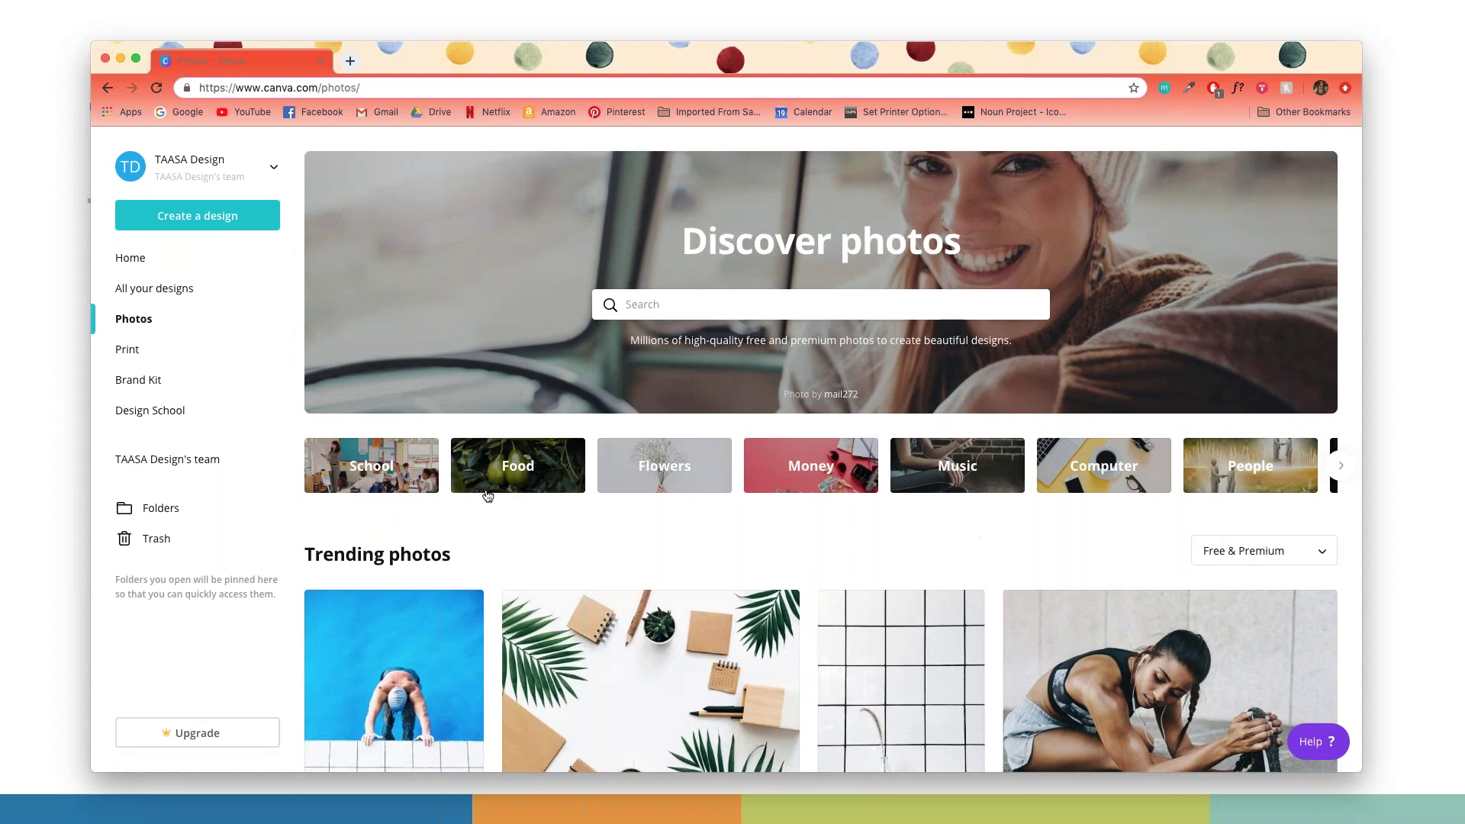
Step: Examine the print products, Canva Print information cards and popular print templates on the Print page
click(136, 349)
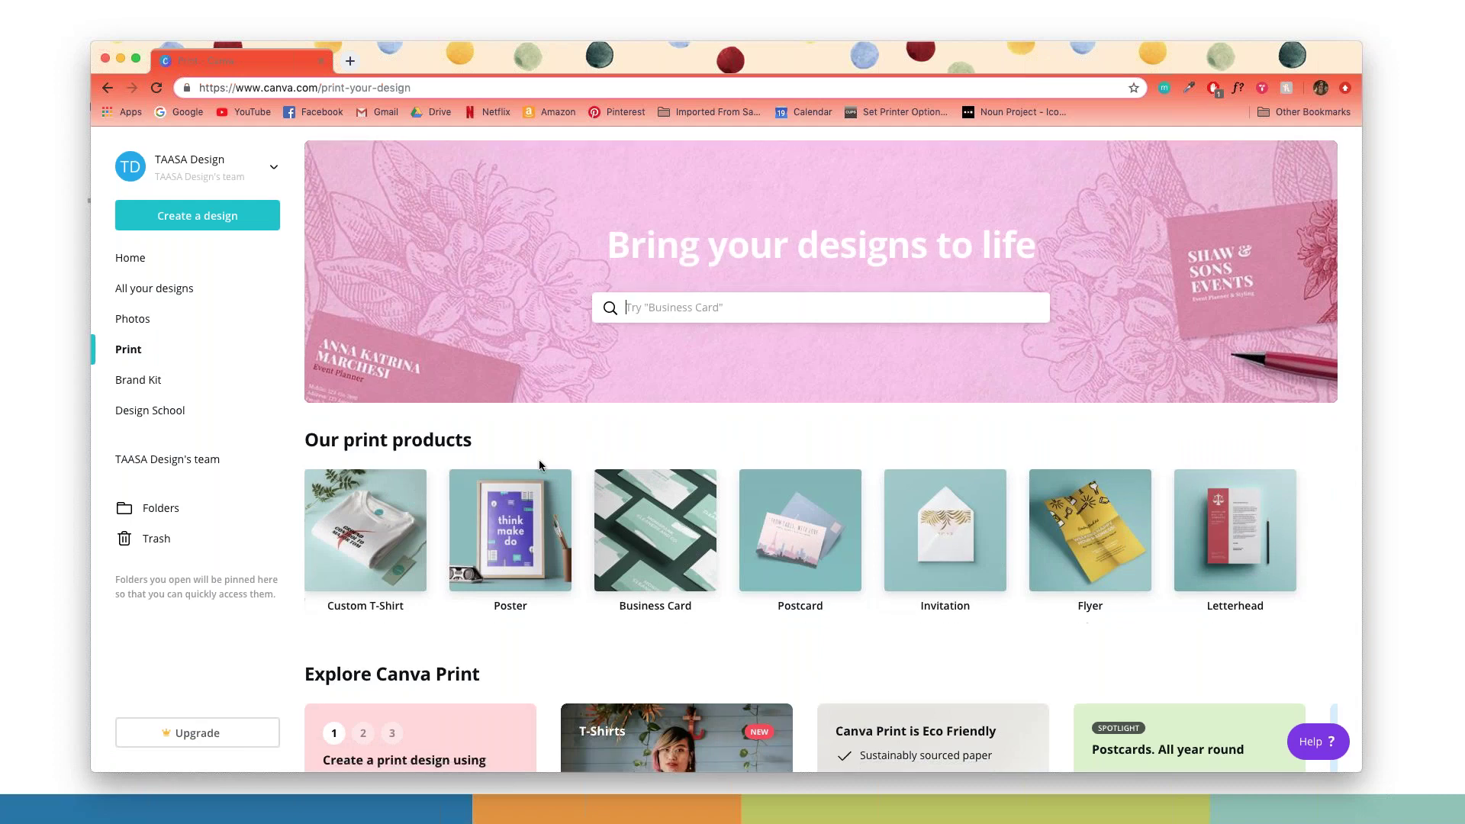
scroll(539, 460, down, 3)
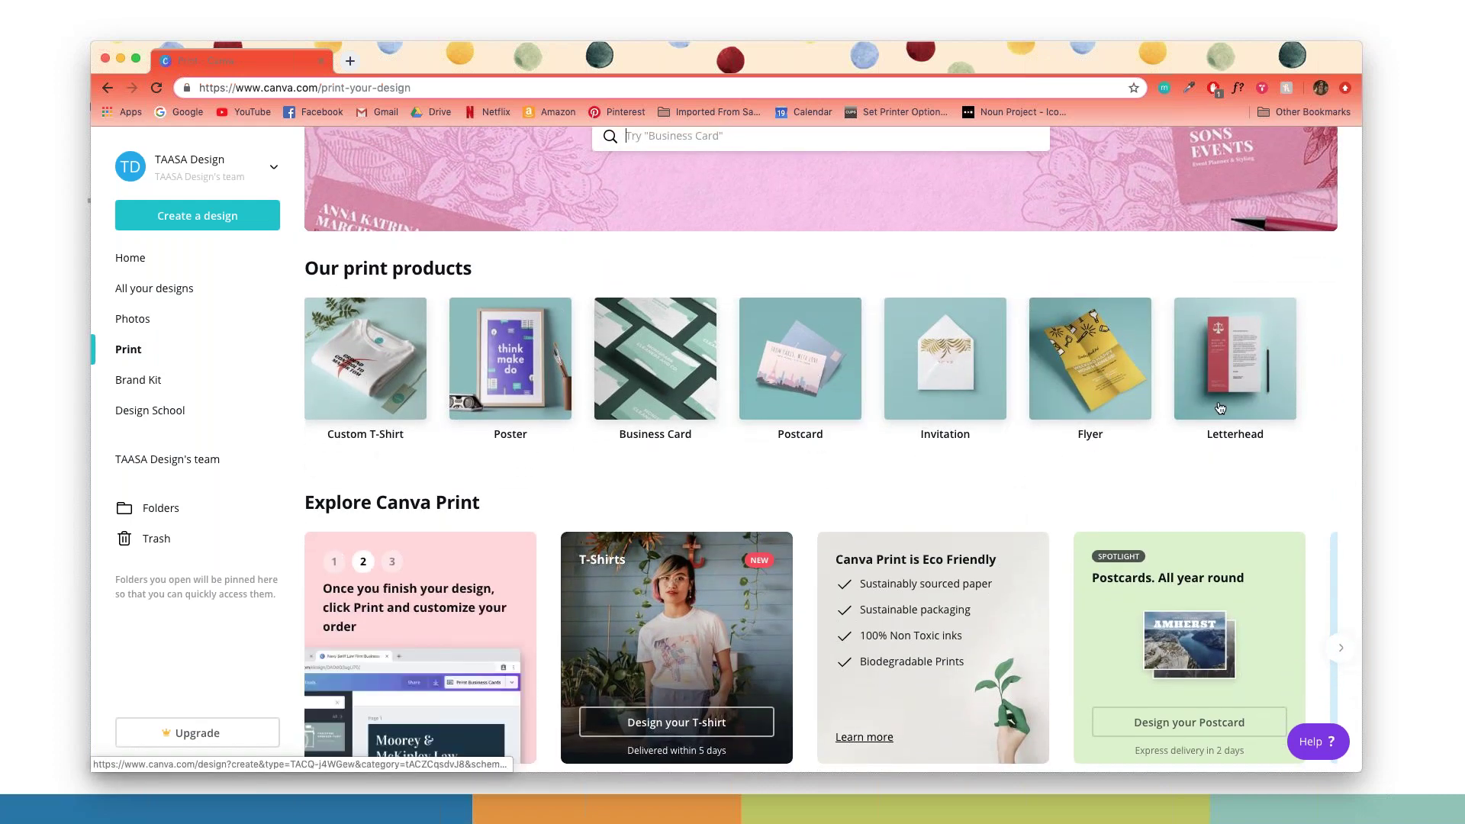
scroll(859, 584, down, 3)
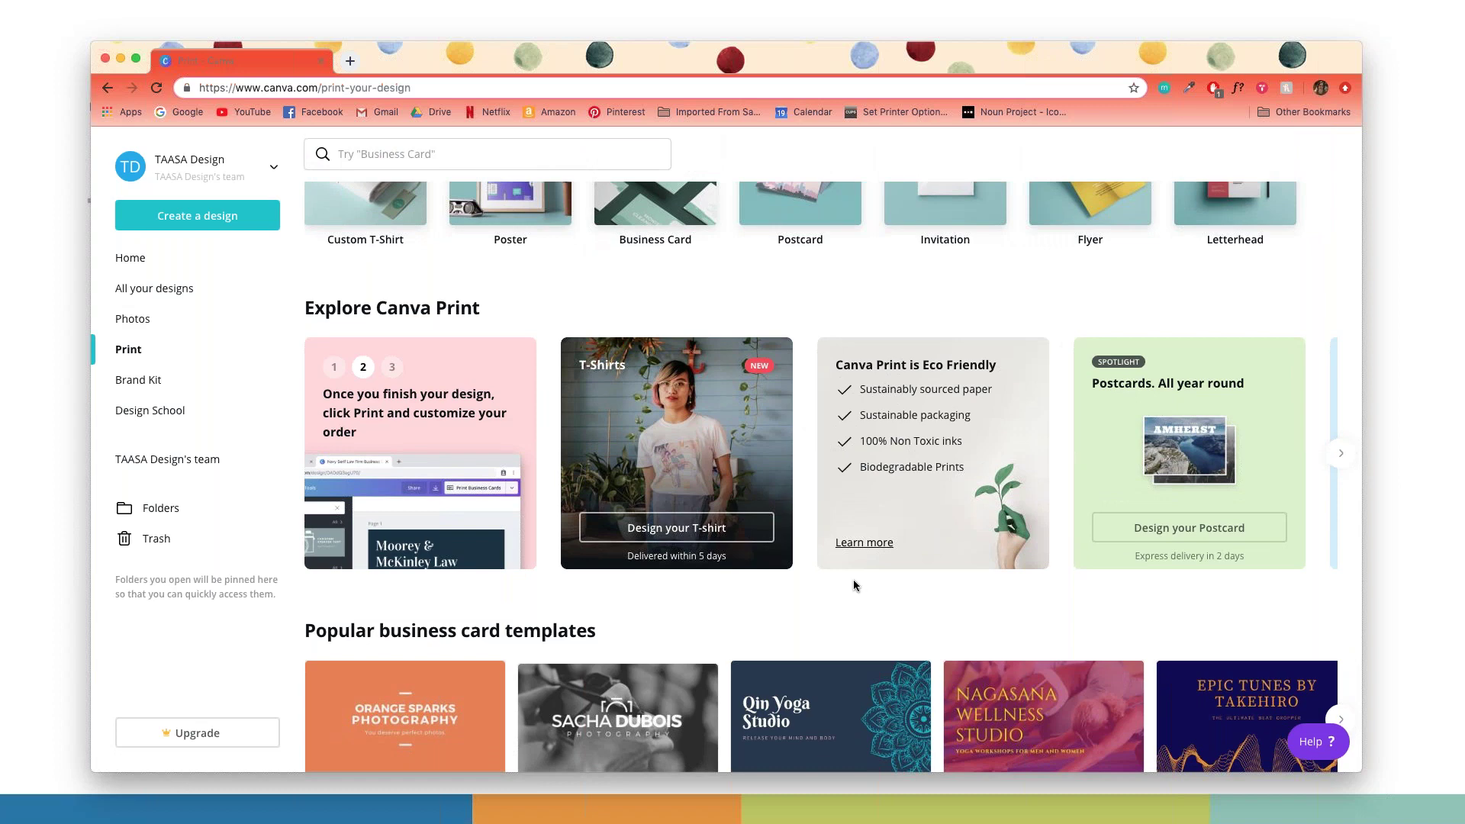
scroll(853, 583, down, 1)
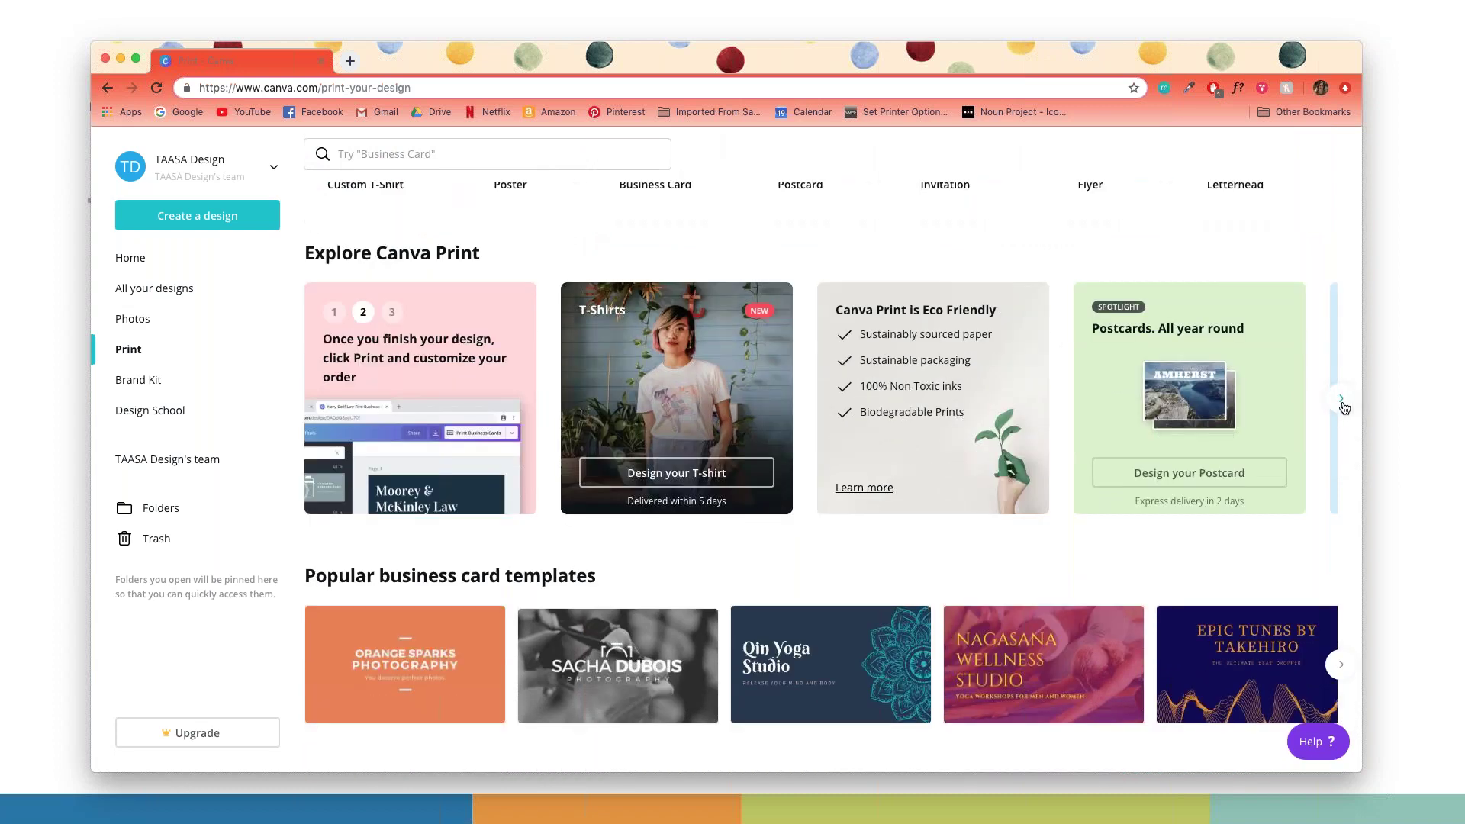
click(1342, 406)
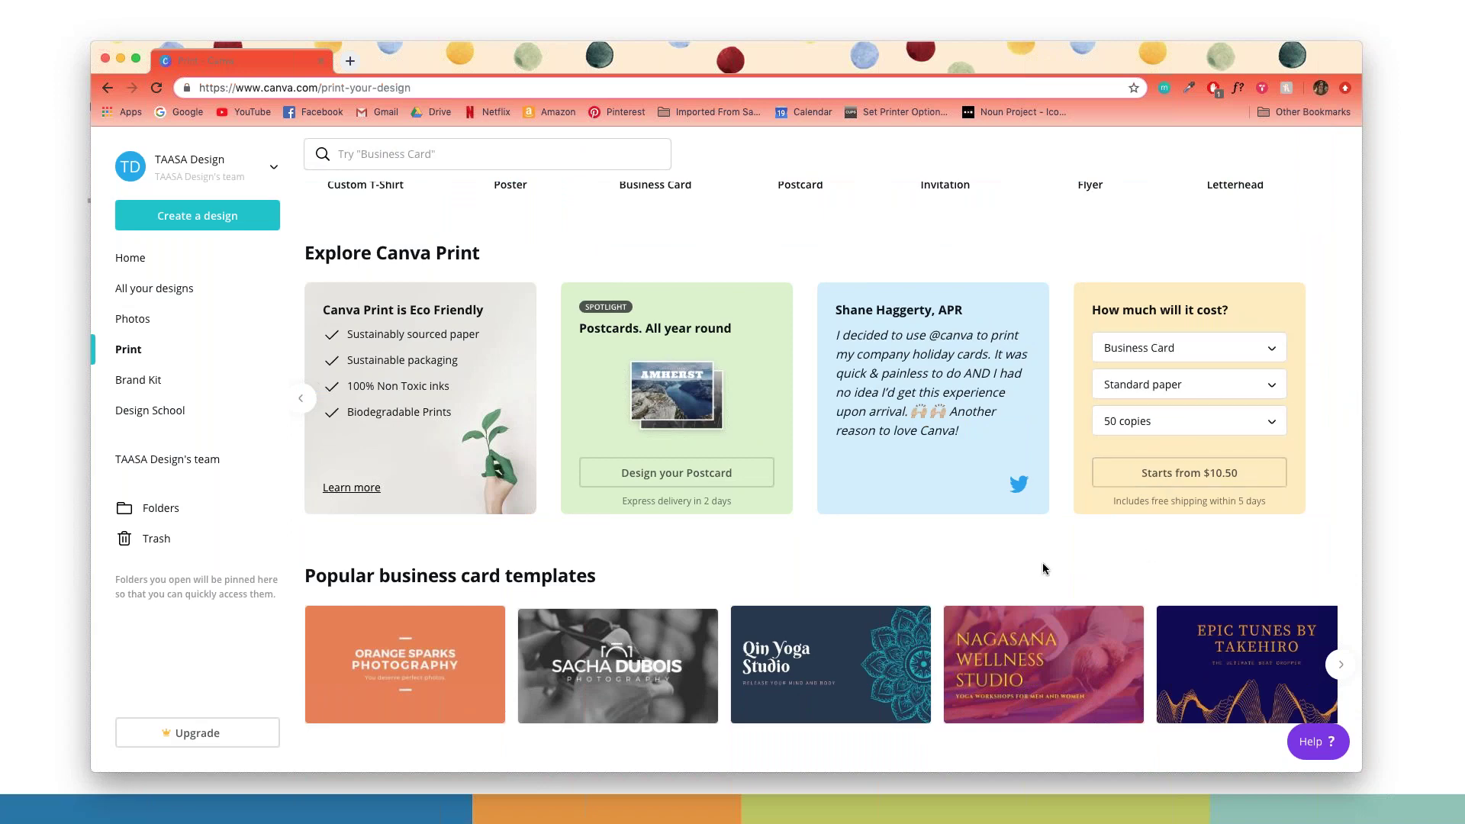
scroll(1042, 568, down, 10)
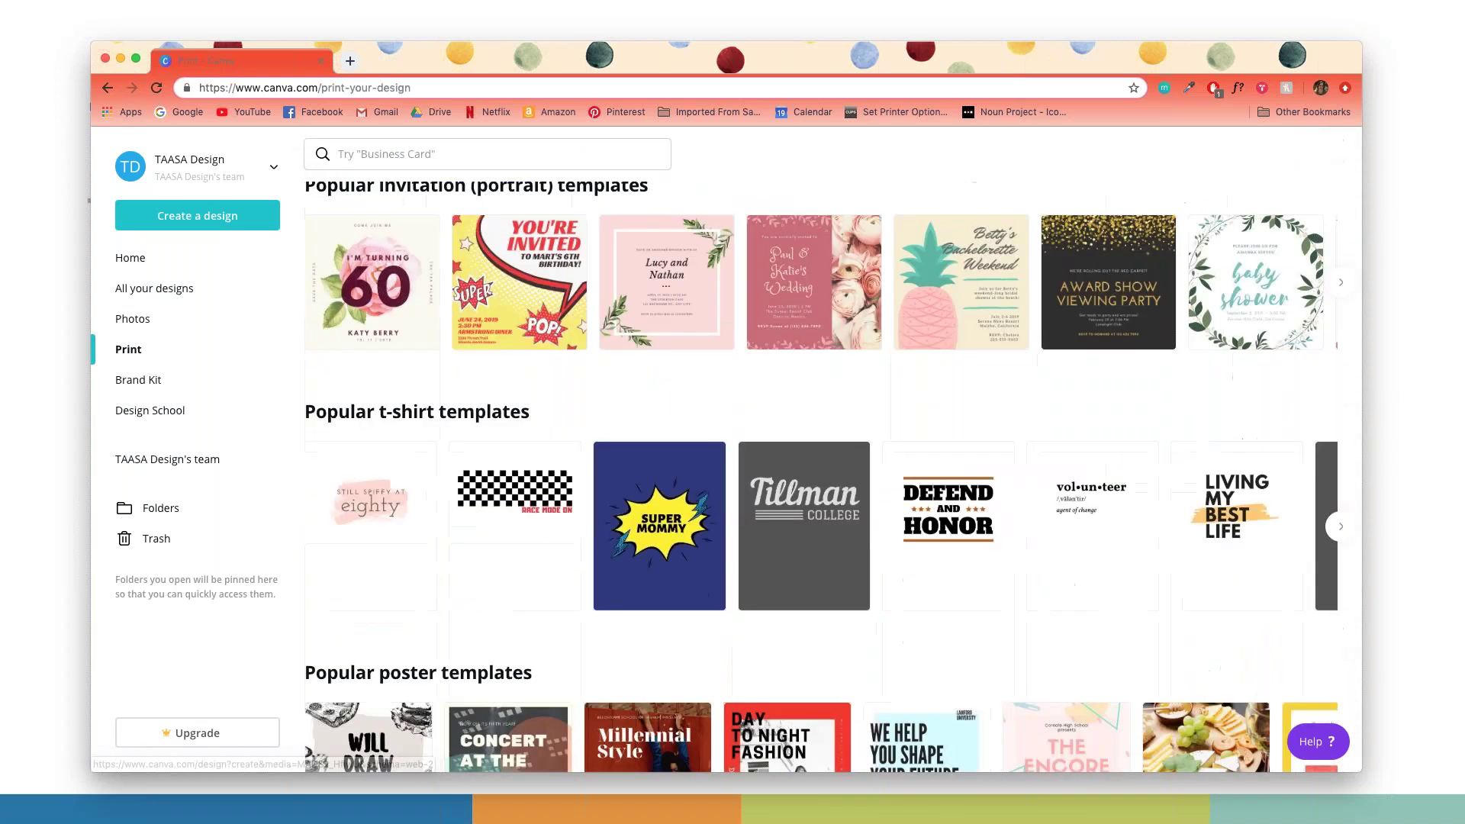
scroll(716, 529, down, 9)
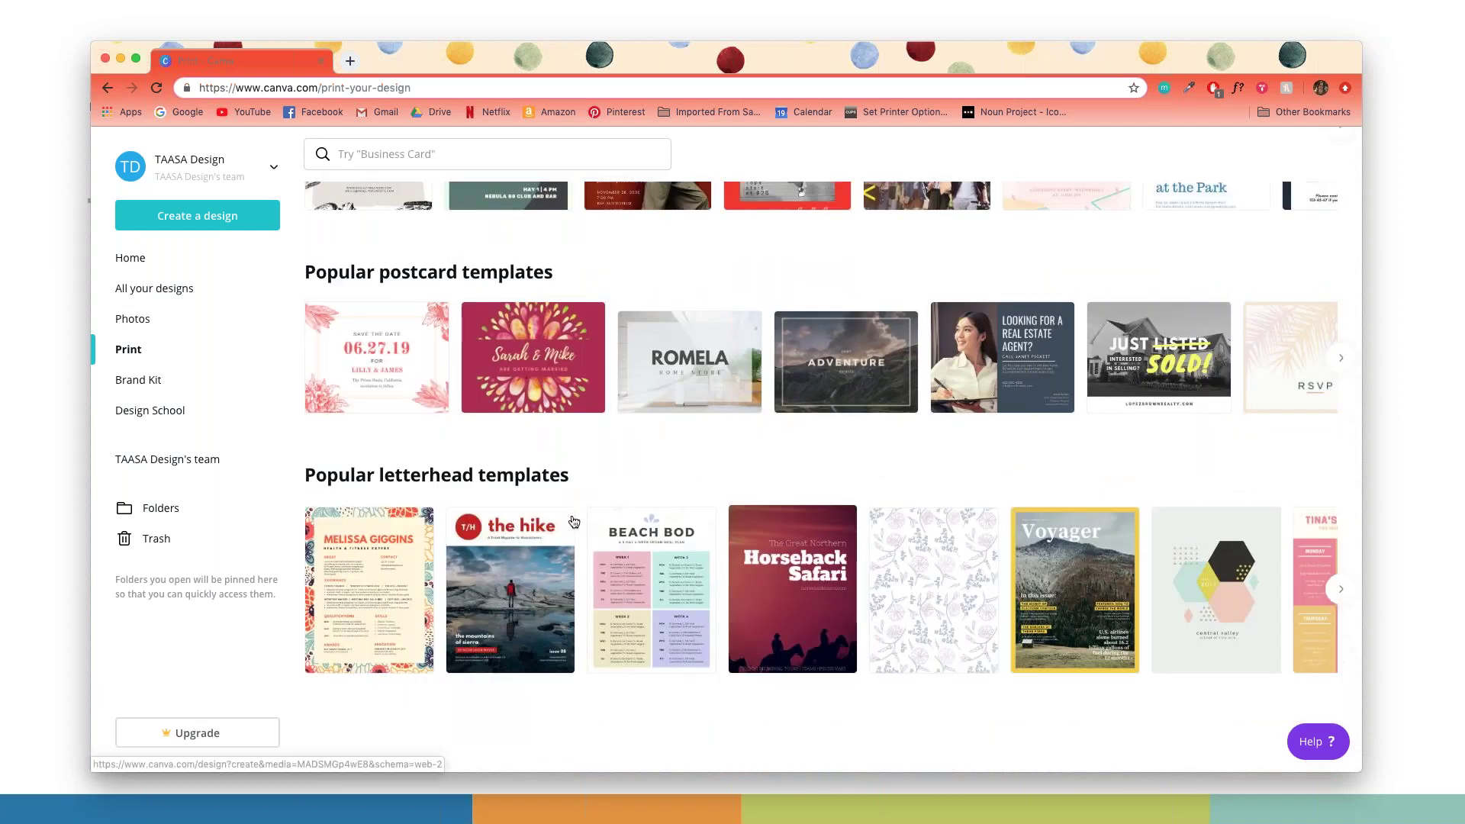
scroll(1095, 325, up, 20)
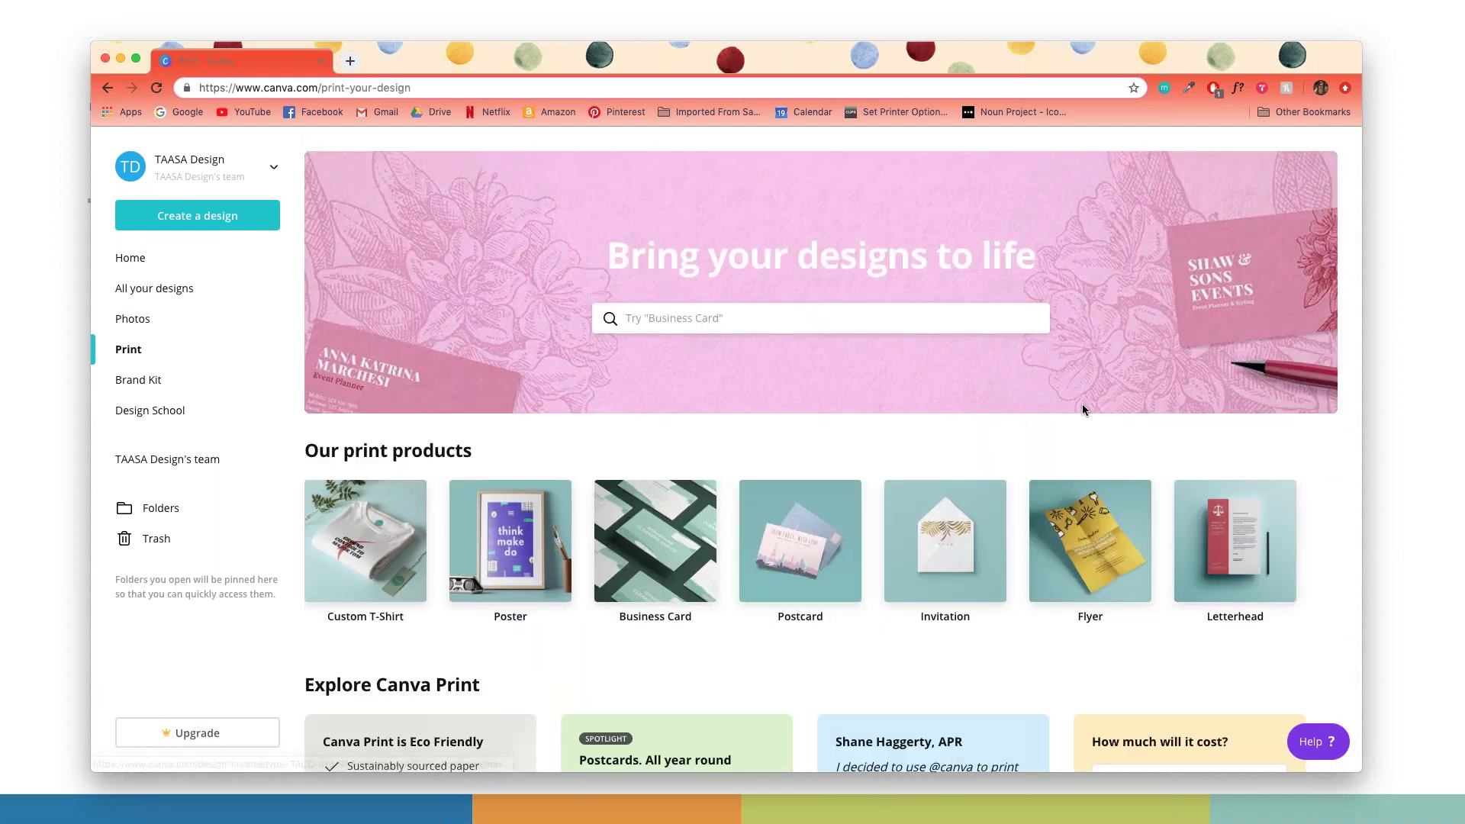
Step: Open the Brand Kit and add a dark green to the brand colors
click(145, 383)
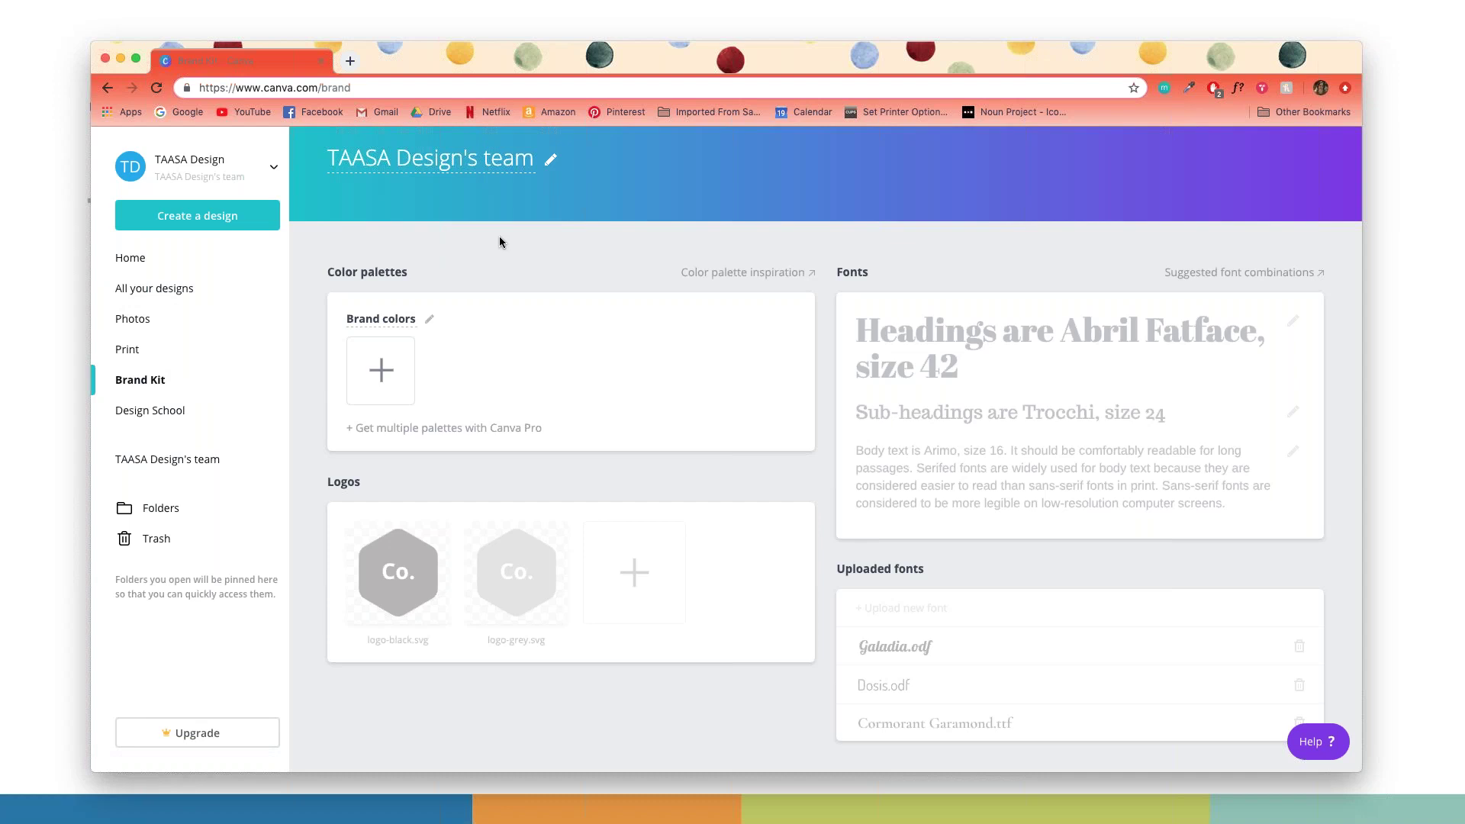
mouse_move(619, 606)
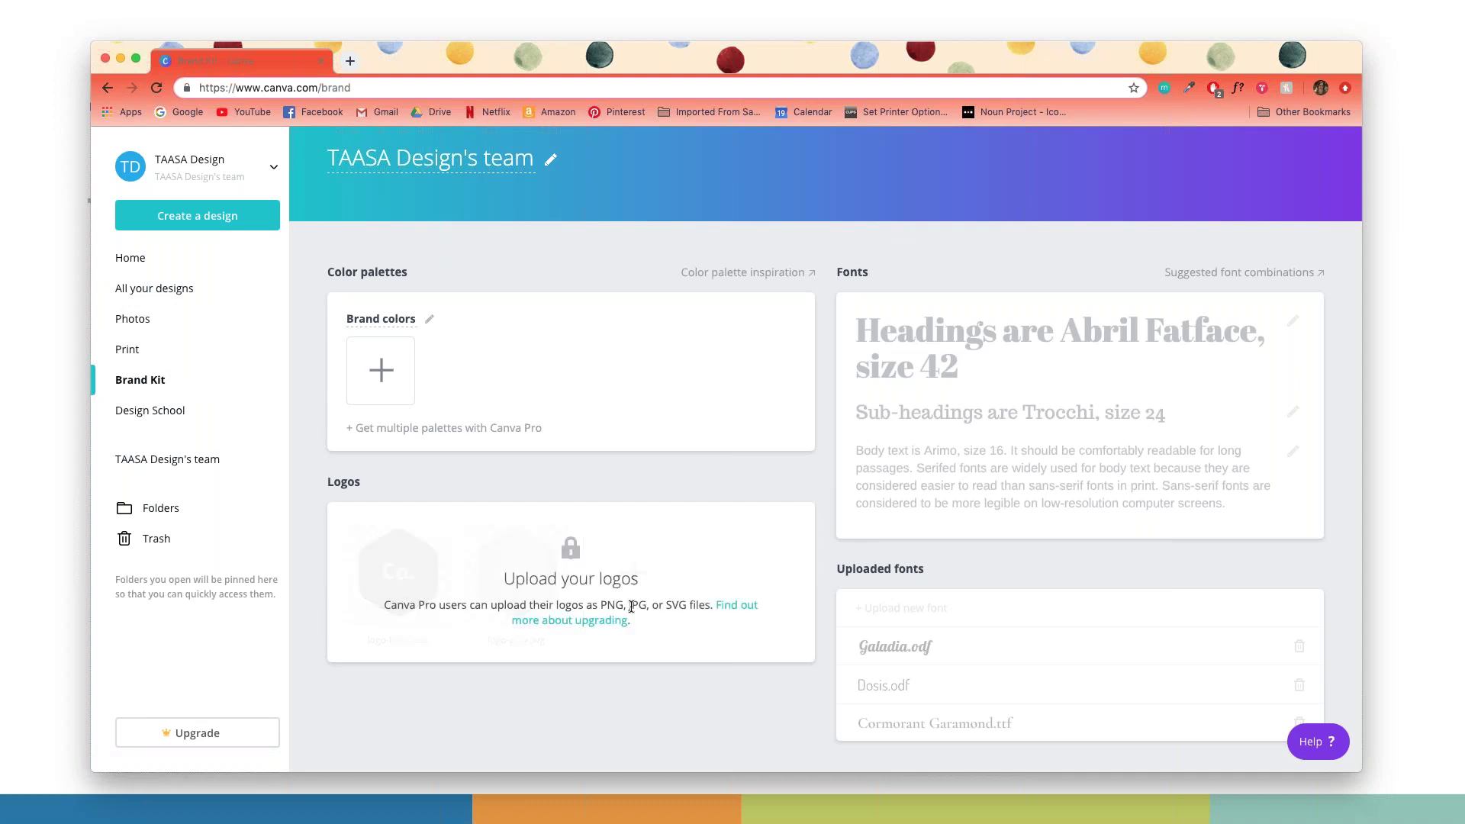
click(375, 373)
drag(406, 507, 404, 583)
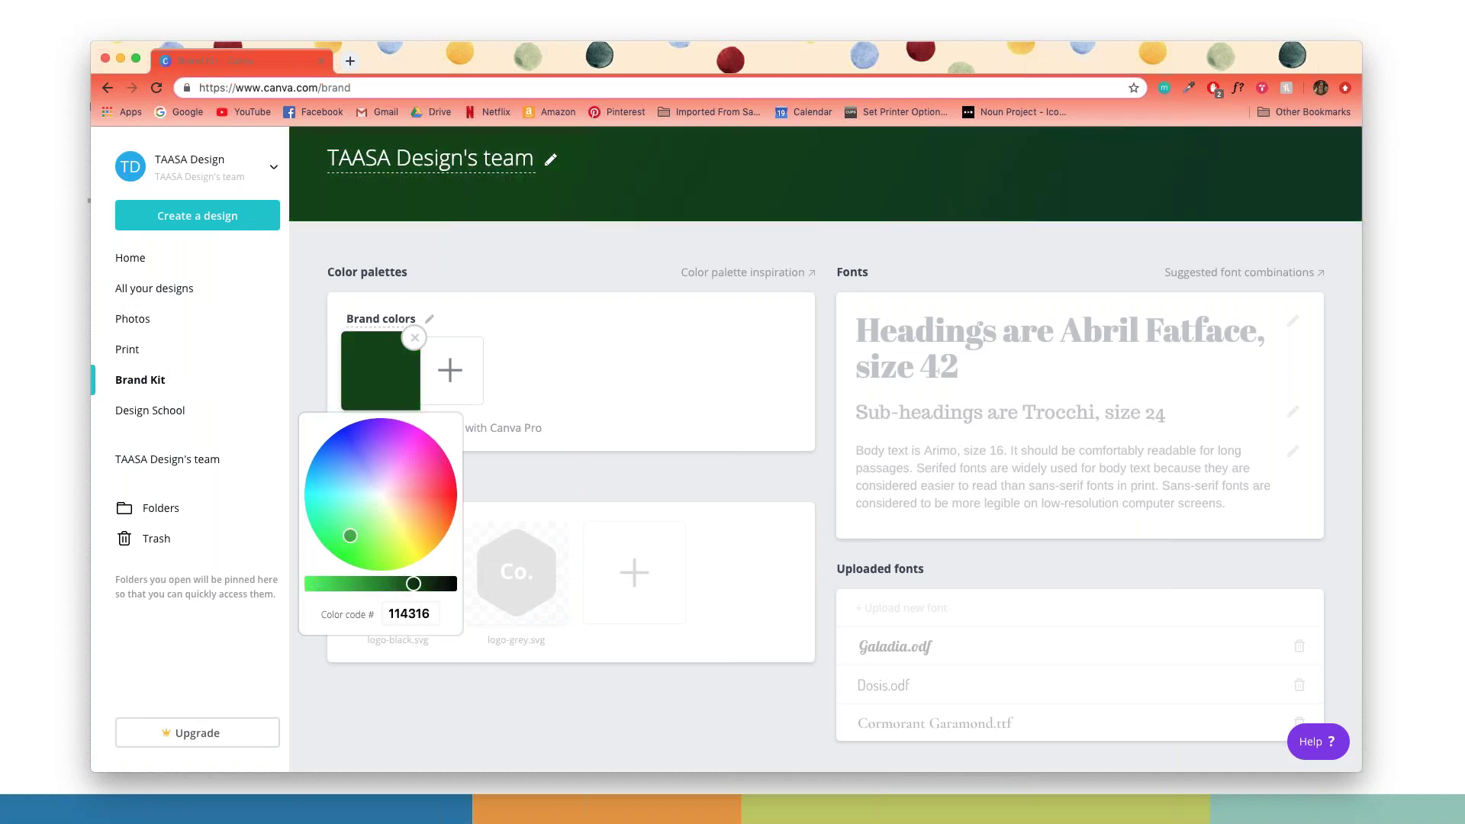
click(511, 506)
Step: Add a muted blue with color code 305771 as the second brand color
click(450, 370)
drag(459, 476, 417, 479)
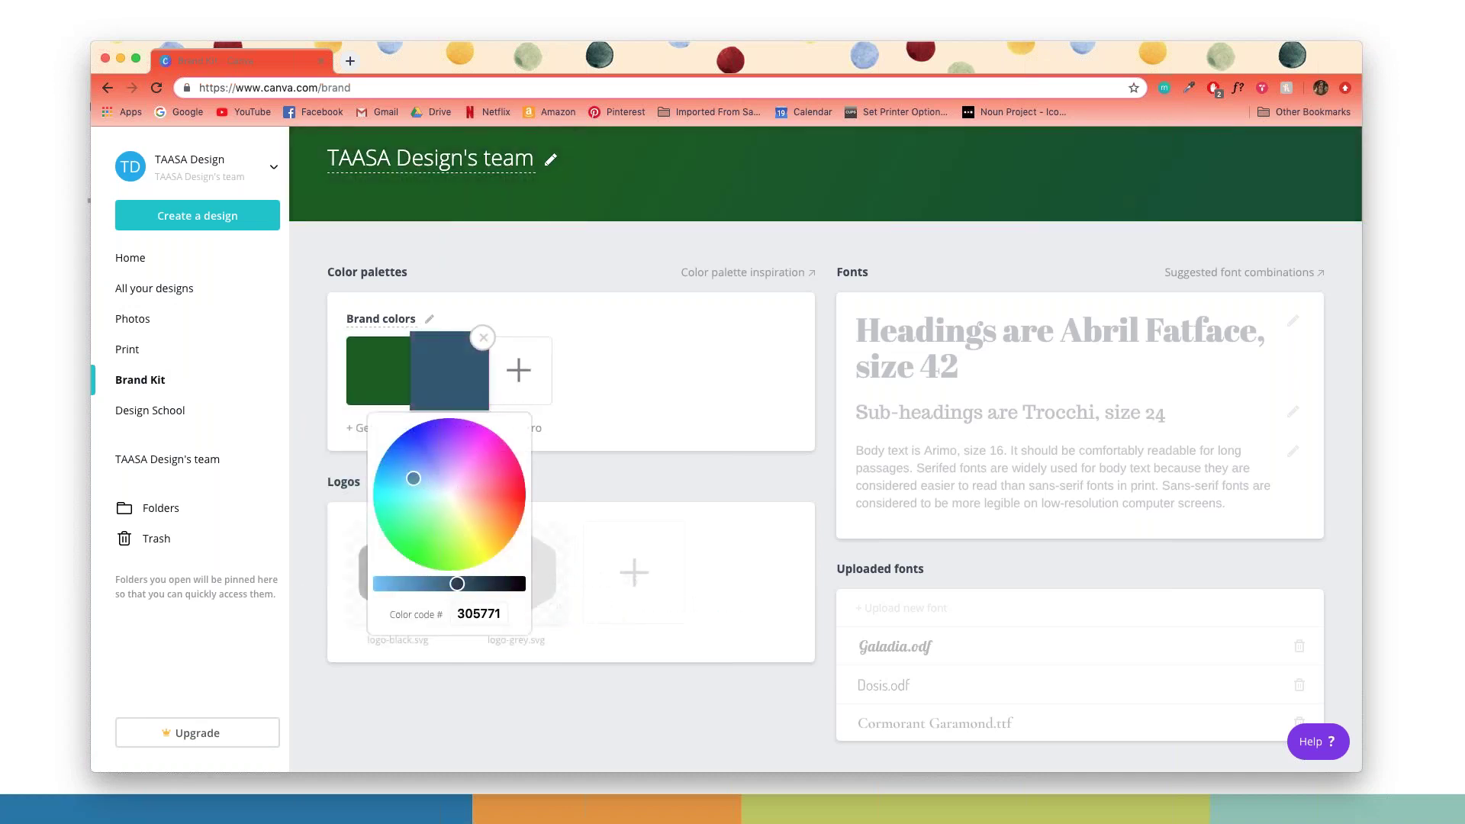
click(598, 456)
mouse_move(479, 596)
mouse_move(1032, 407)
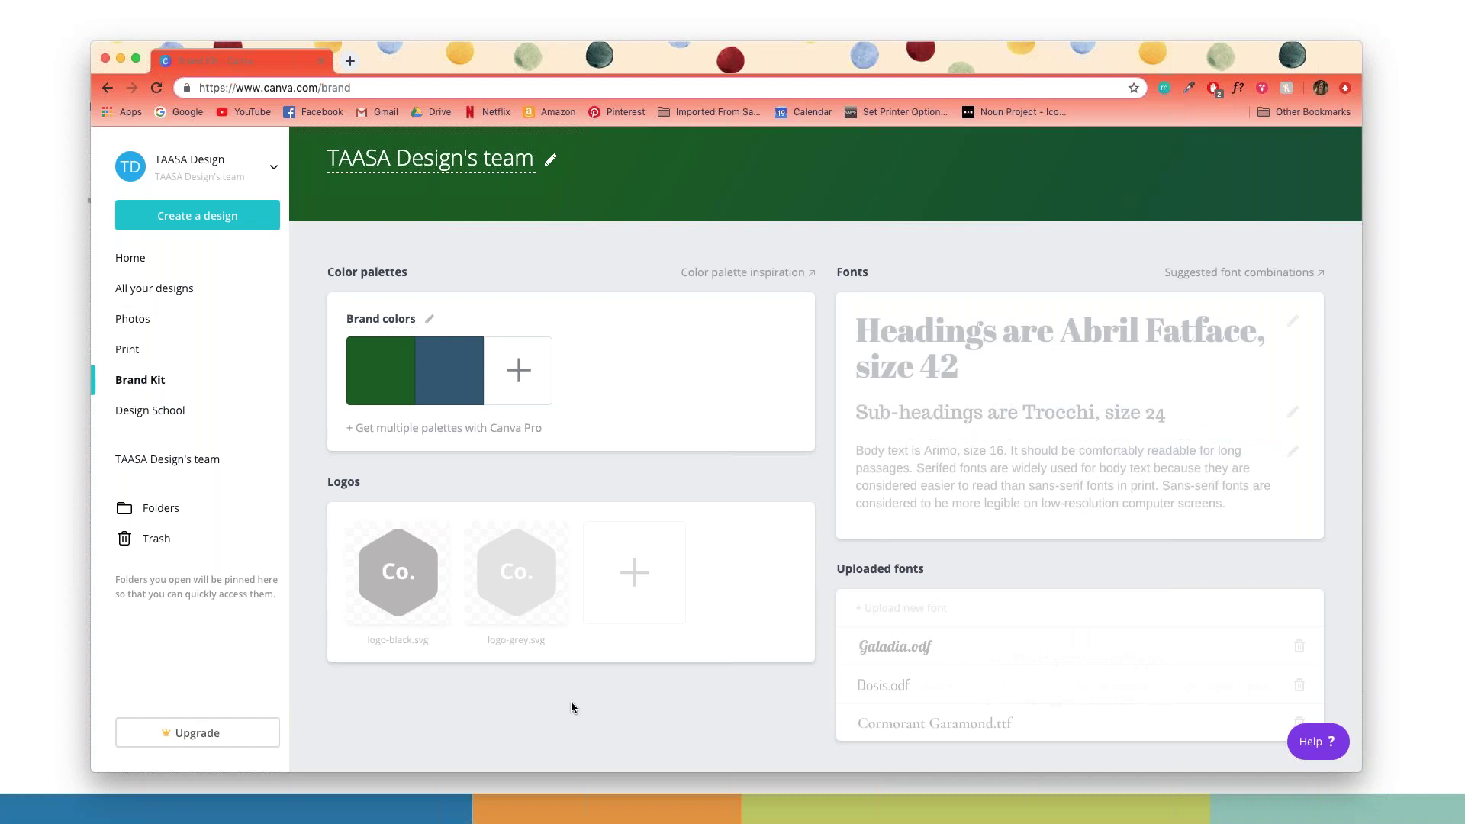
Step: Open Design School, look through its design courses and practice exercises, and close it again
click(164, 412)
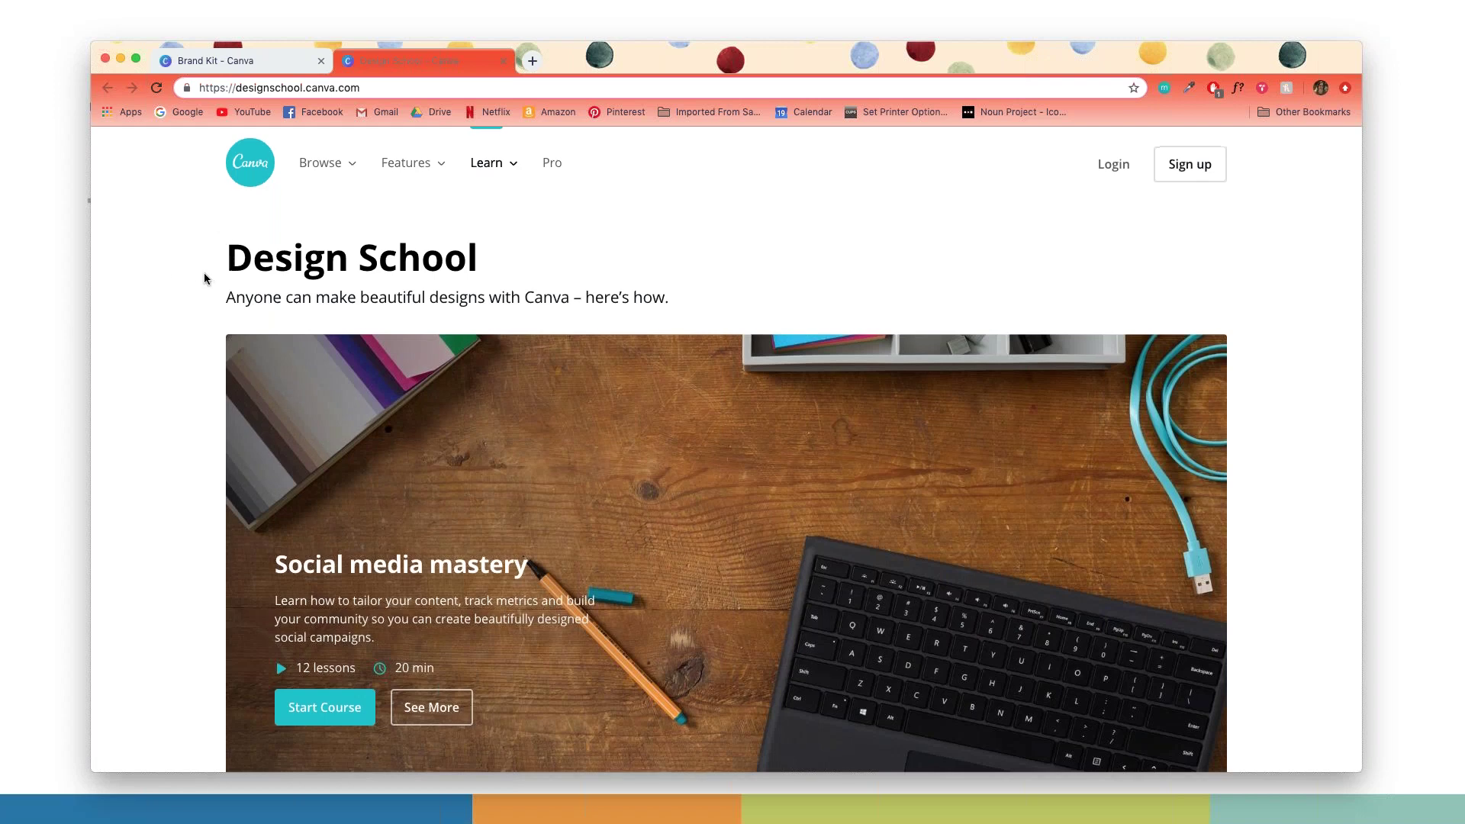
scroll(204, 278, down, 7)
scroll(196, 282, down, 2)
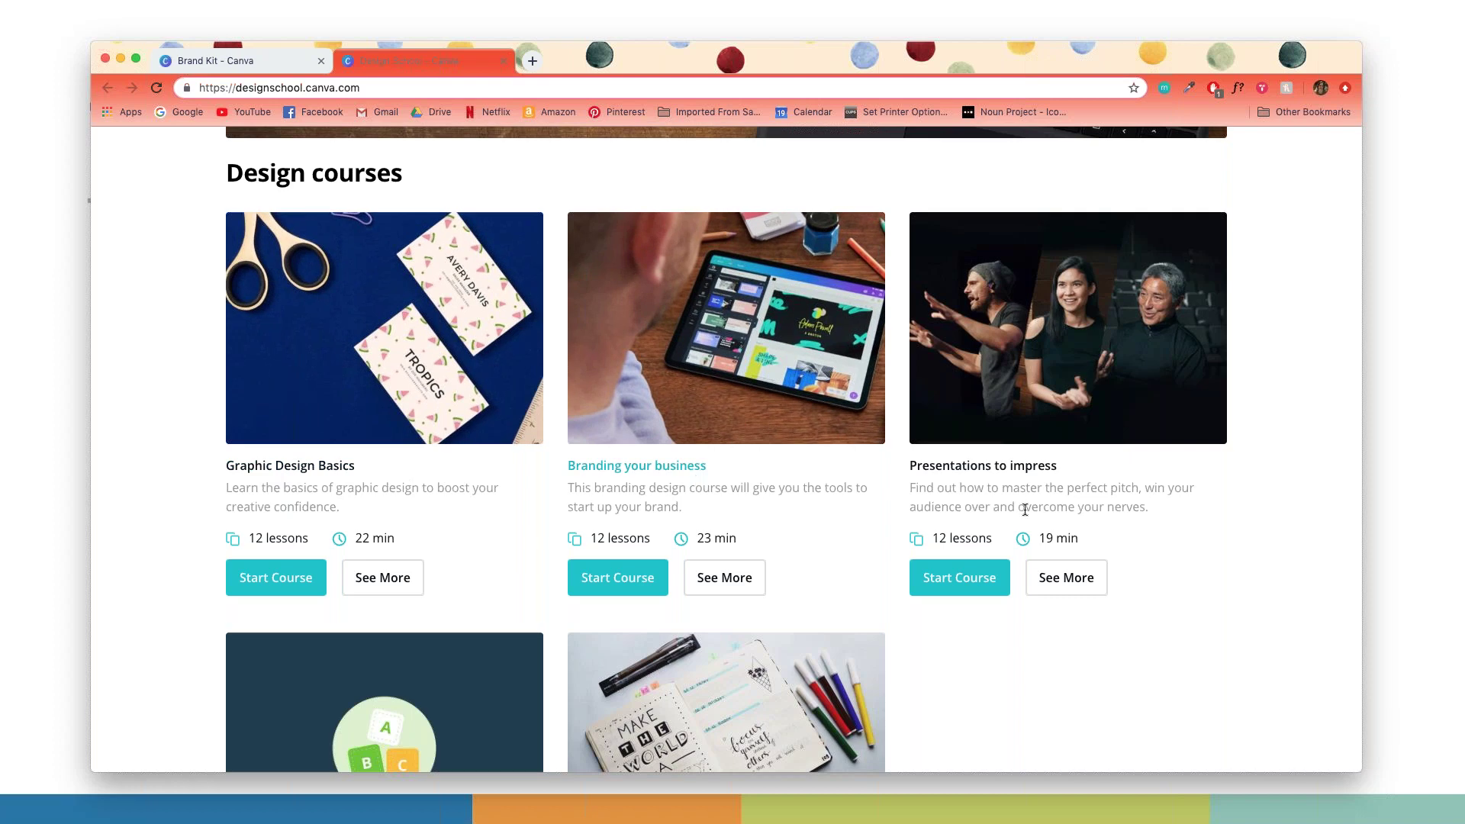
scroll(1056, 524, down, 1)
scroll(1150, 524, down, 3)
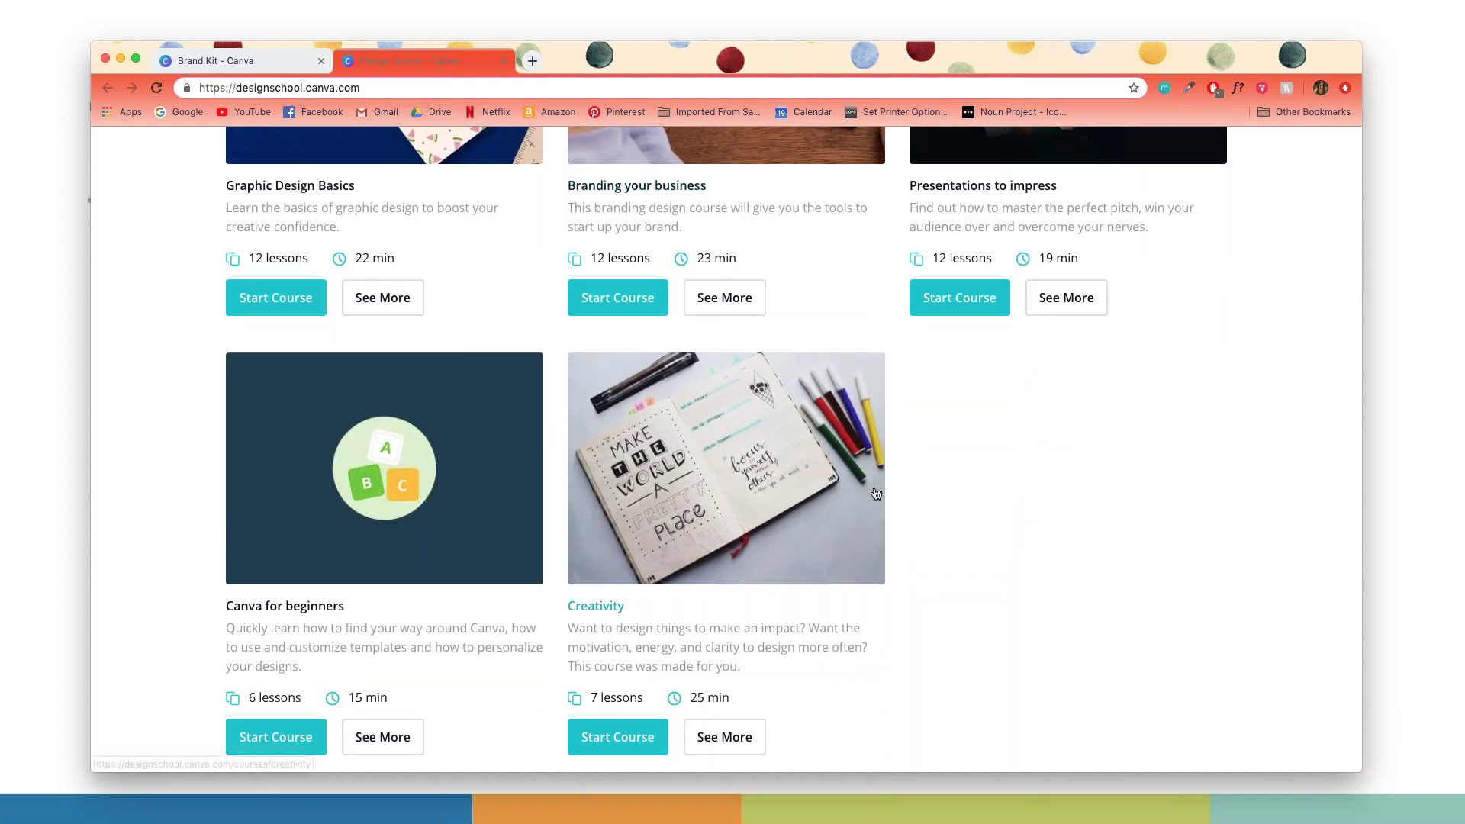
scroll(873, 488, down, 7)
scroll(763, 343, down, 4)
scroll(803, 355, down, 13)
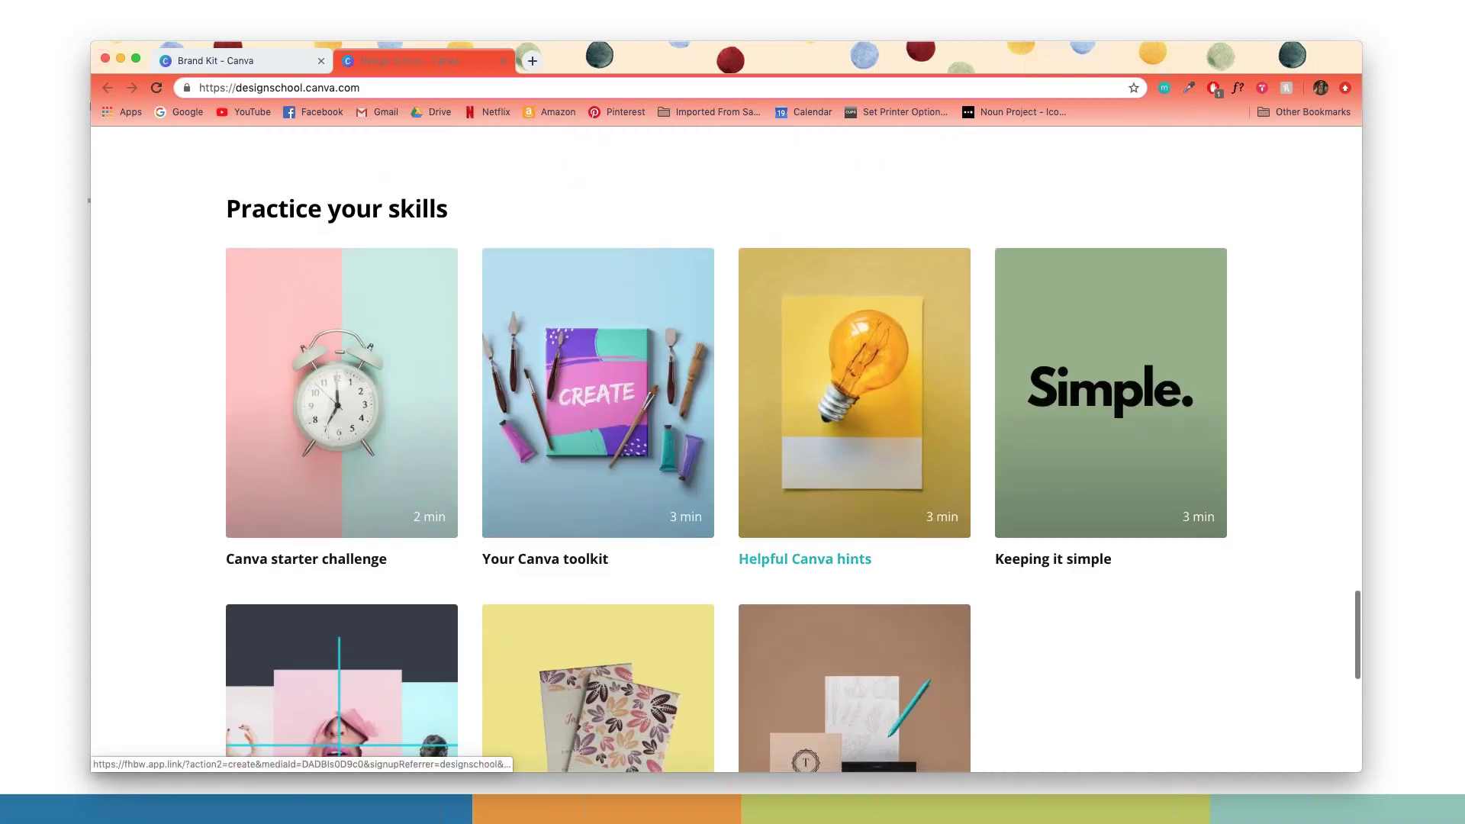
scroll(854, 397, down, 5)
scroll(208, 319, up, 20)
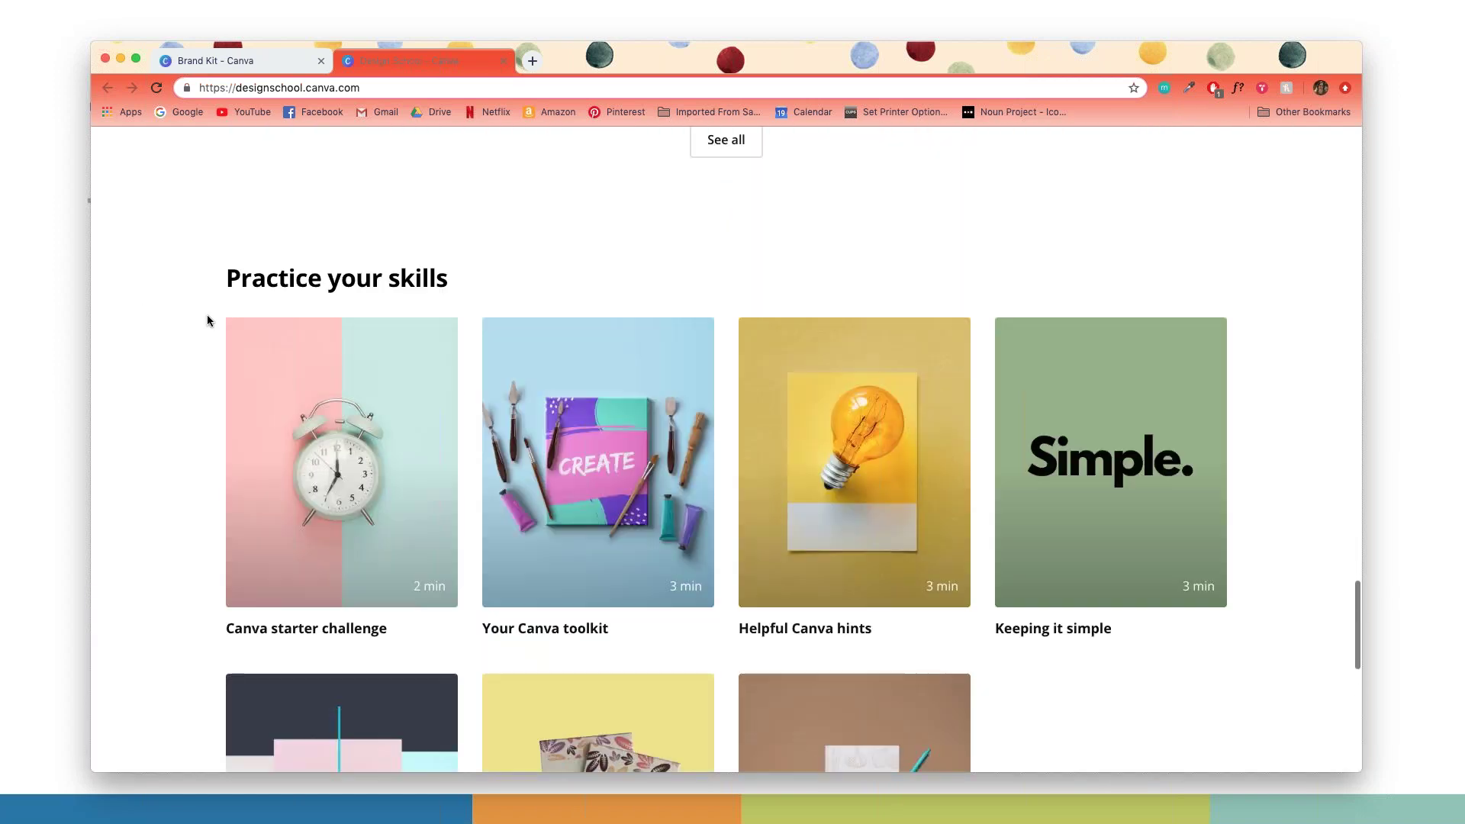
scroll(203, 317, up, 6)
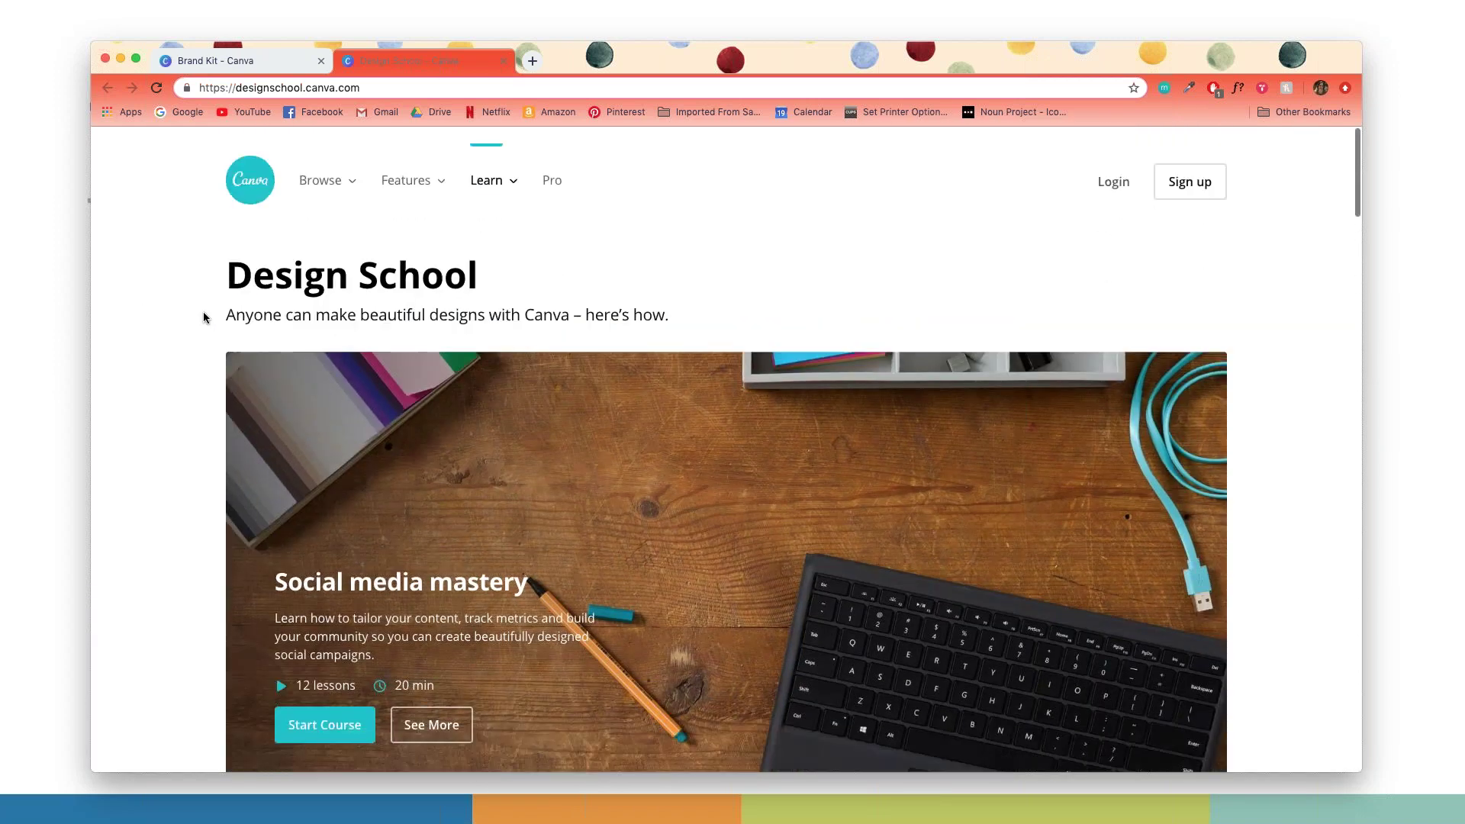
mouse_move(511, 172)
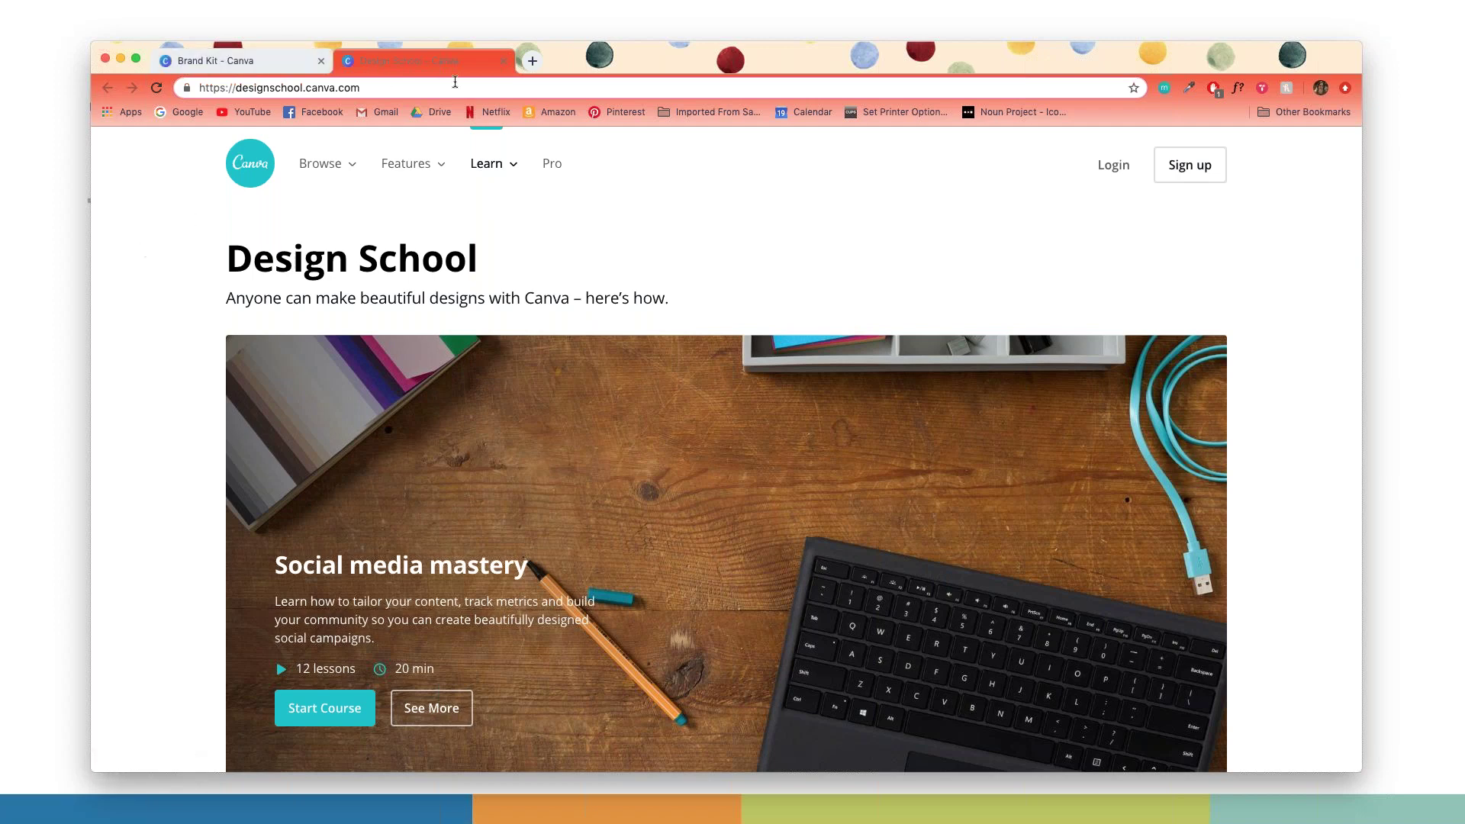
click(504, 61)
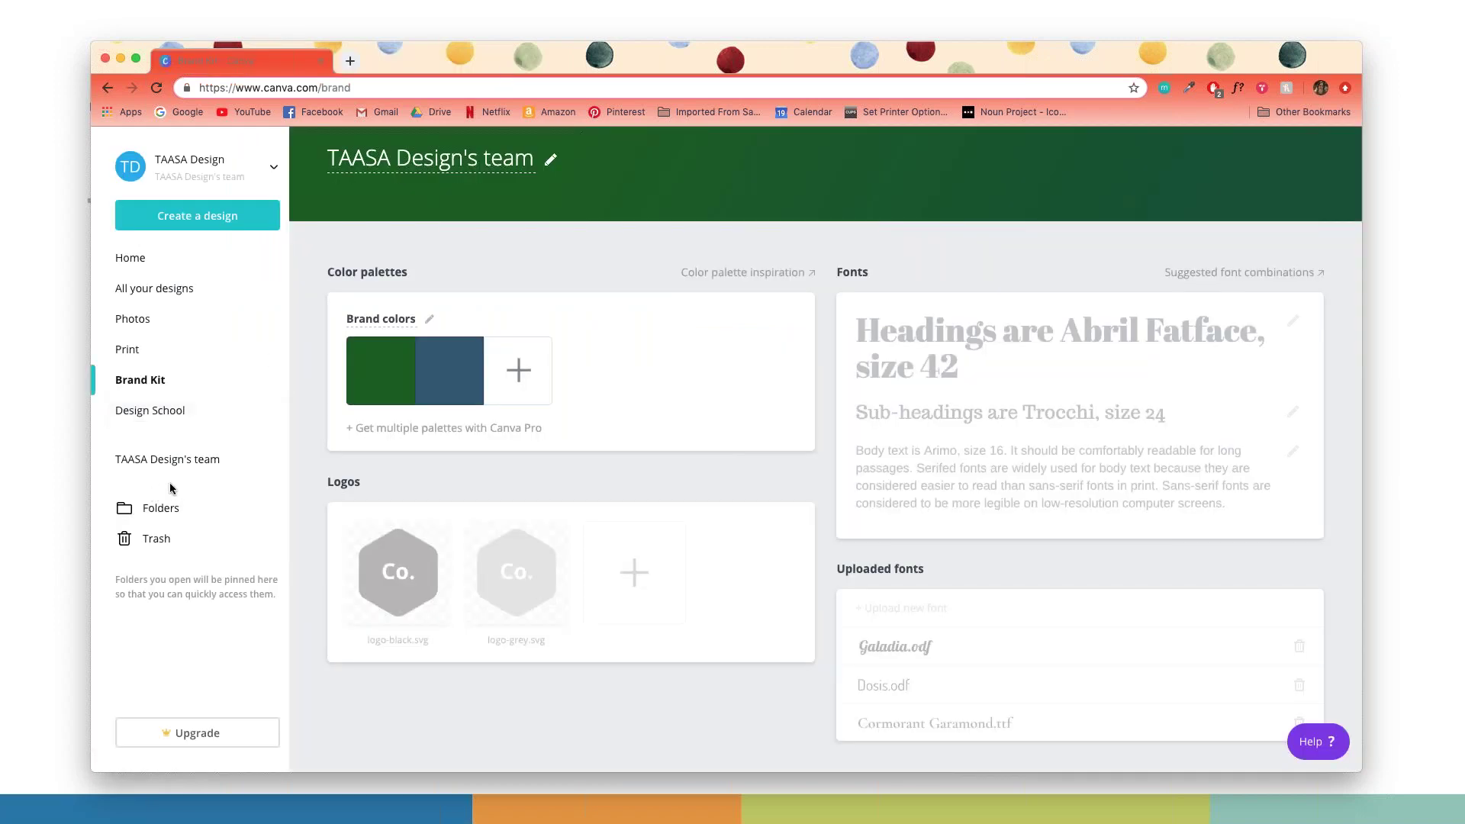
Step: Review the team's shared designs, folders, members and groups, and return to the home page
click(138, 462)
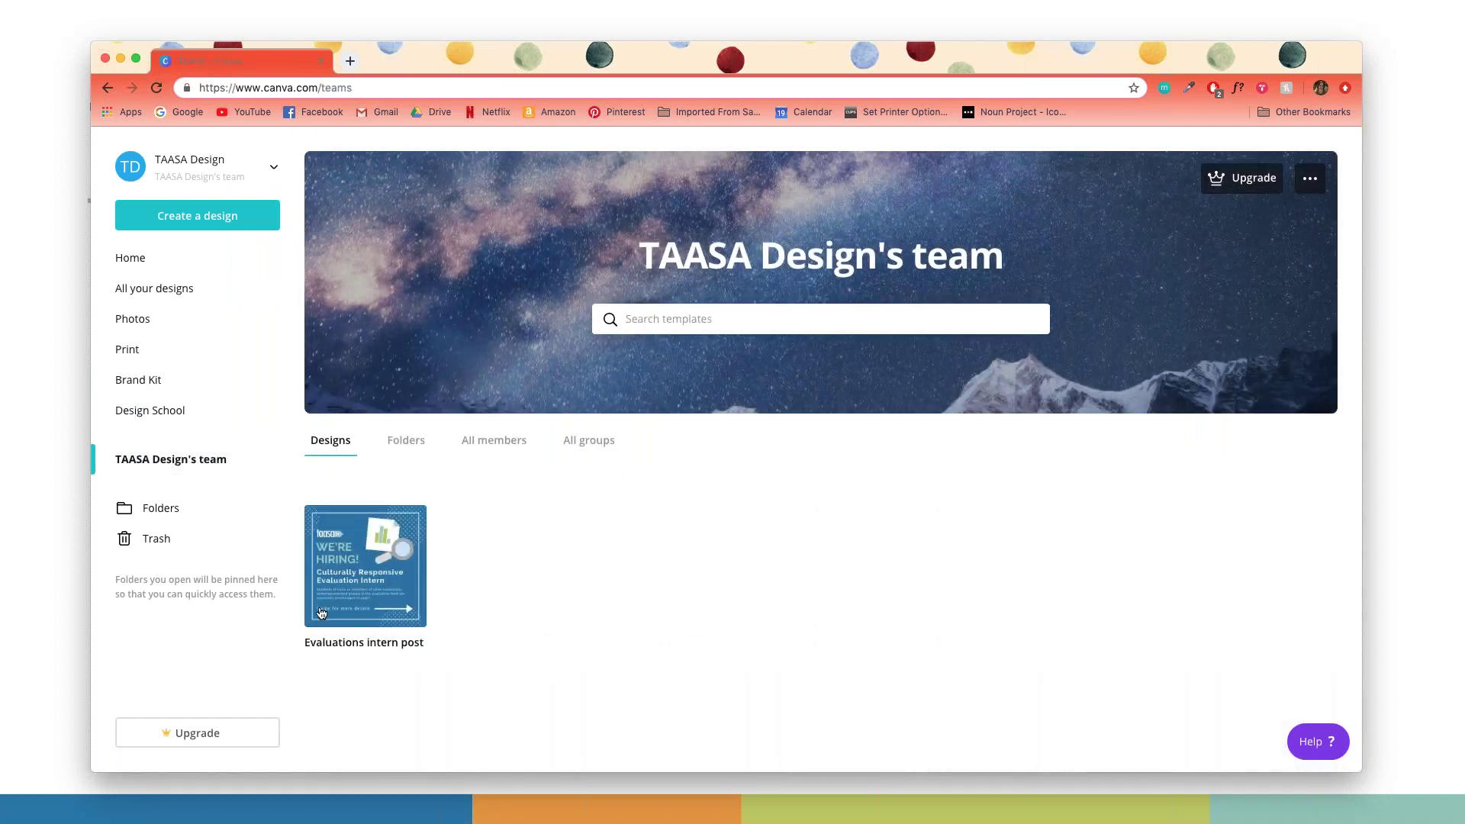
click(404, 442)
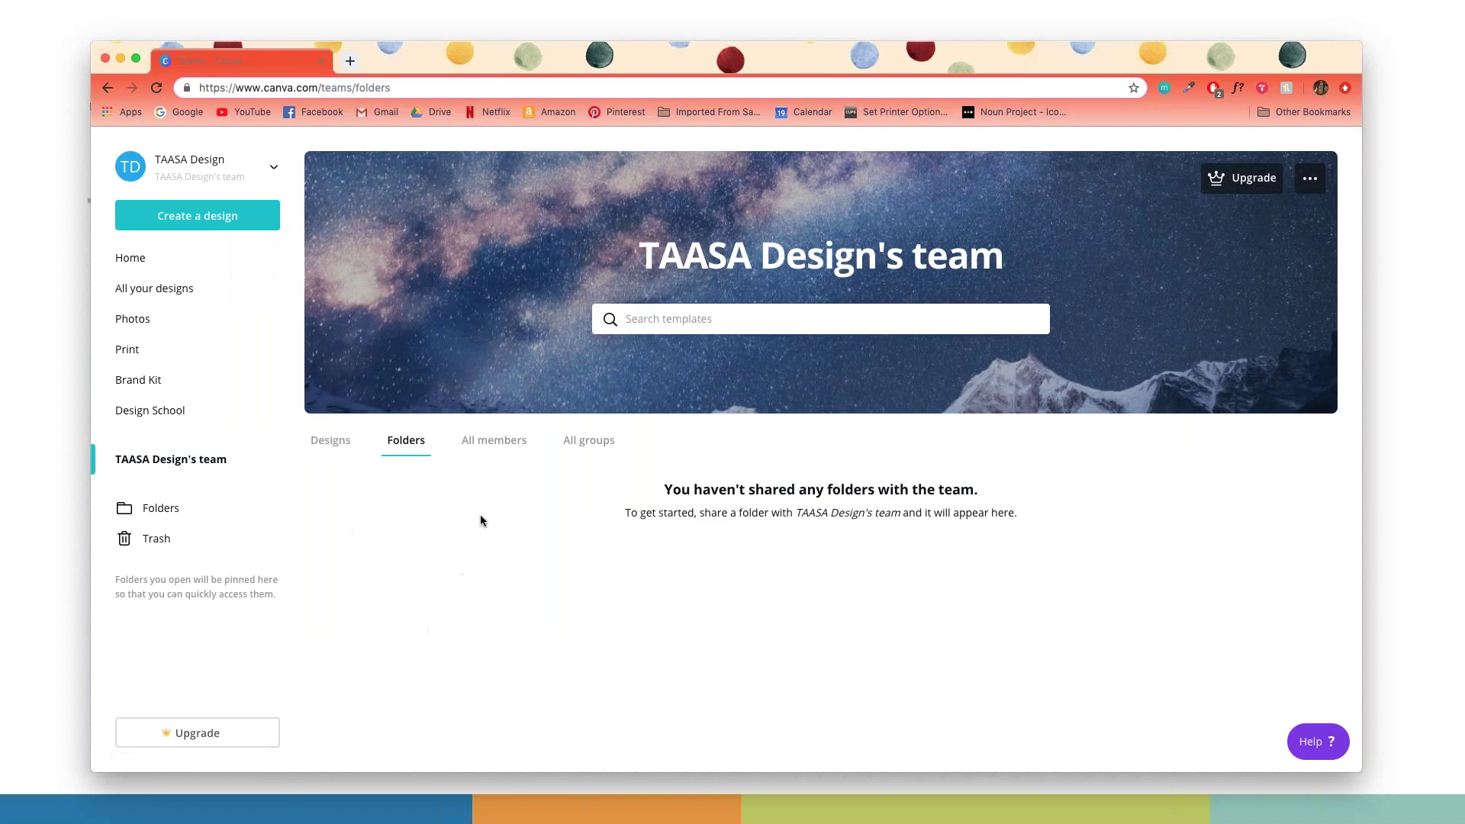
click(492, 443)
scroll(708, 553, down, 4)
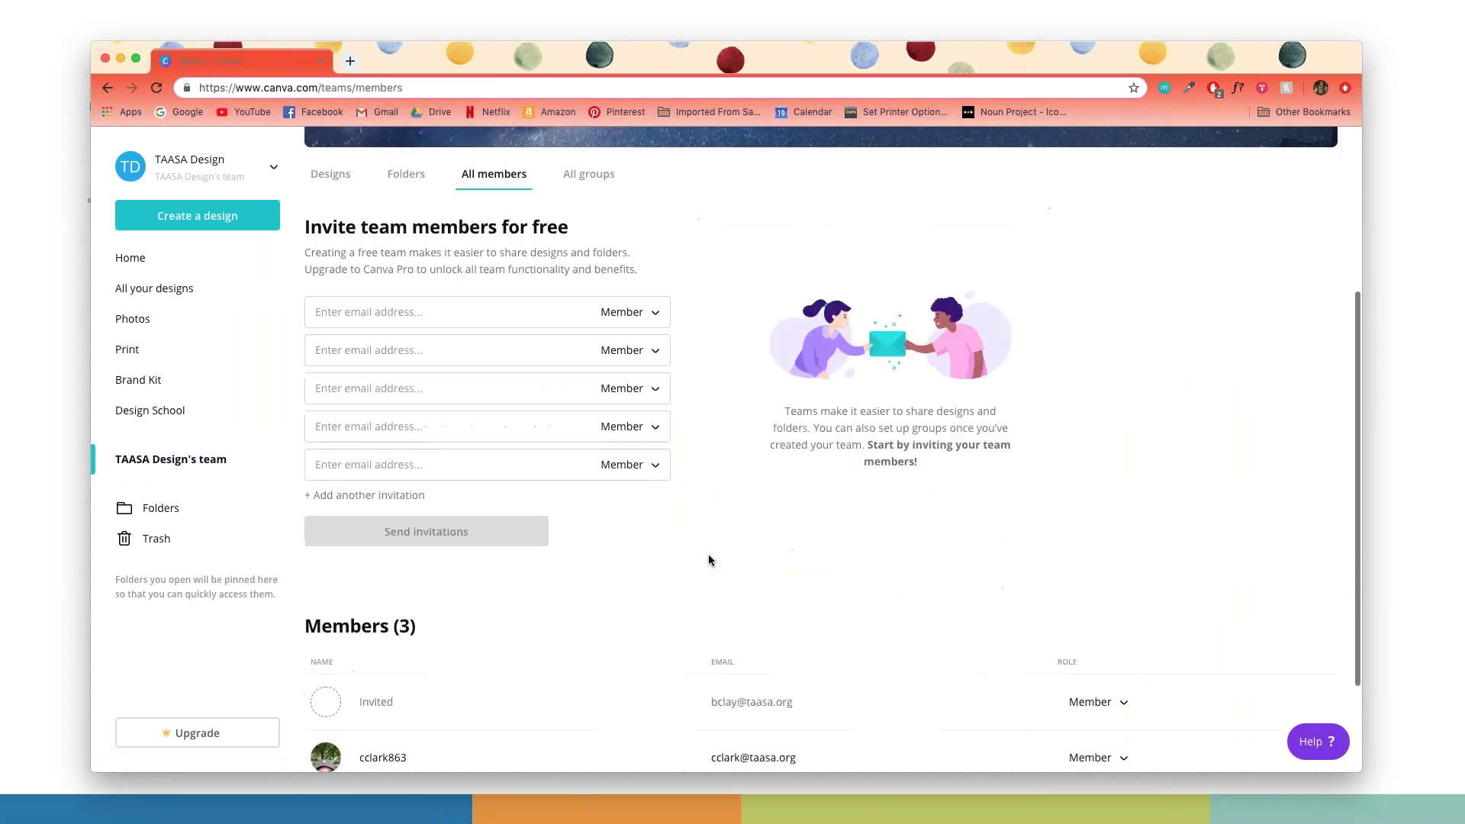
scroll(562, 568, down, 4)
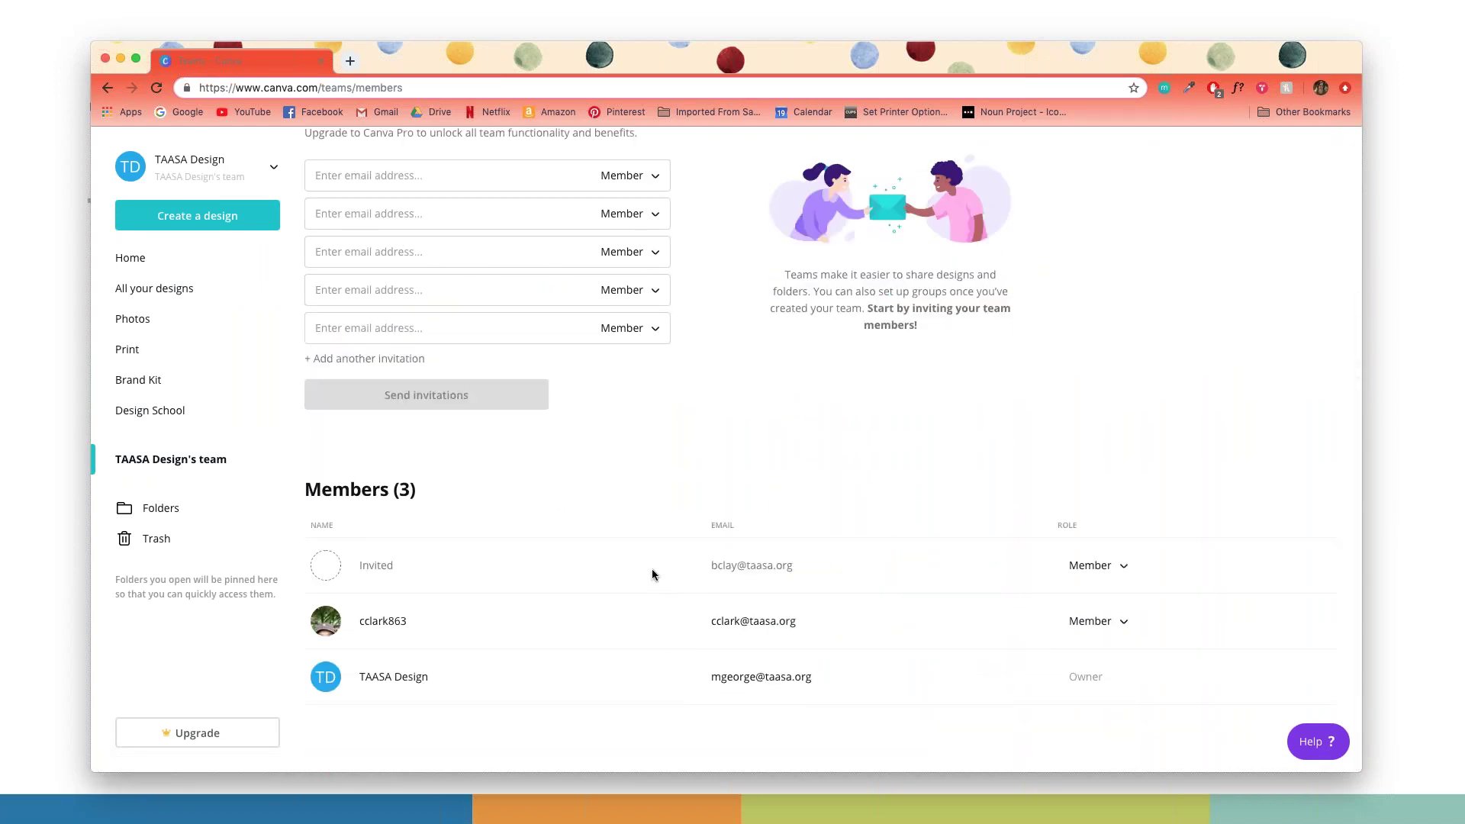
scroll(653, 586, up, 4)
scroll(592, 438, up, 3)
click(590, 440)
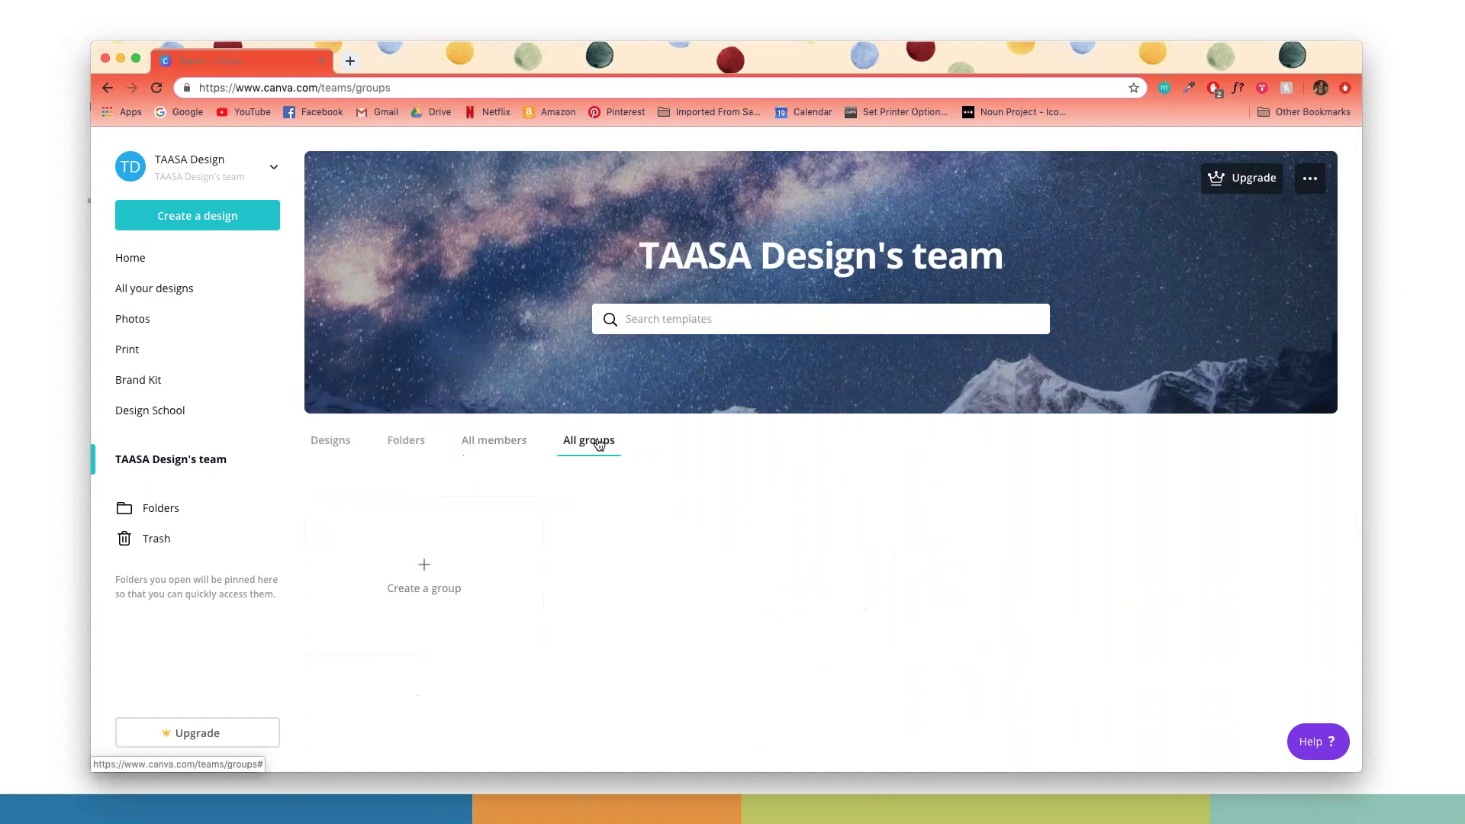
click(163, 259)
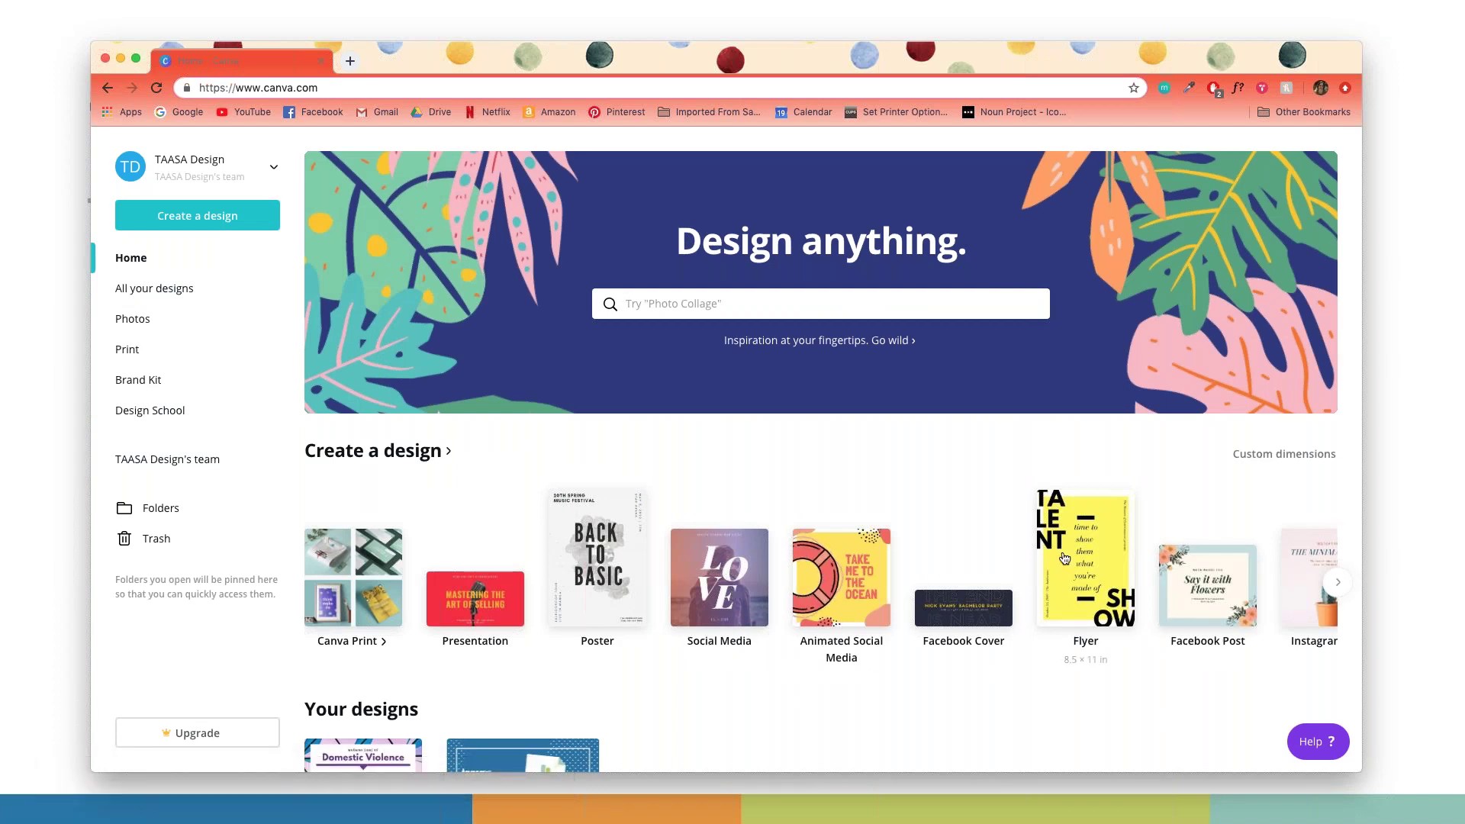
Step: Create a new Social Media design and look through the available social graphic templates
click(711, 556)
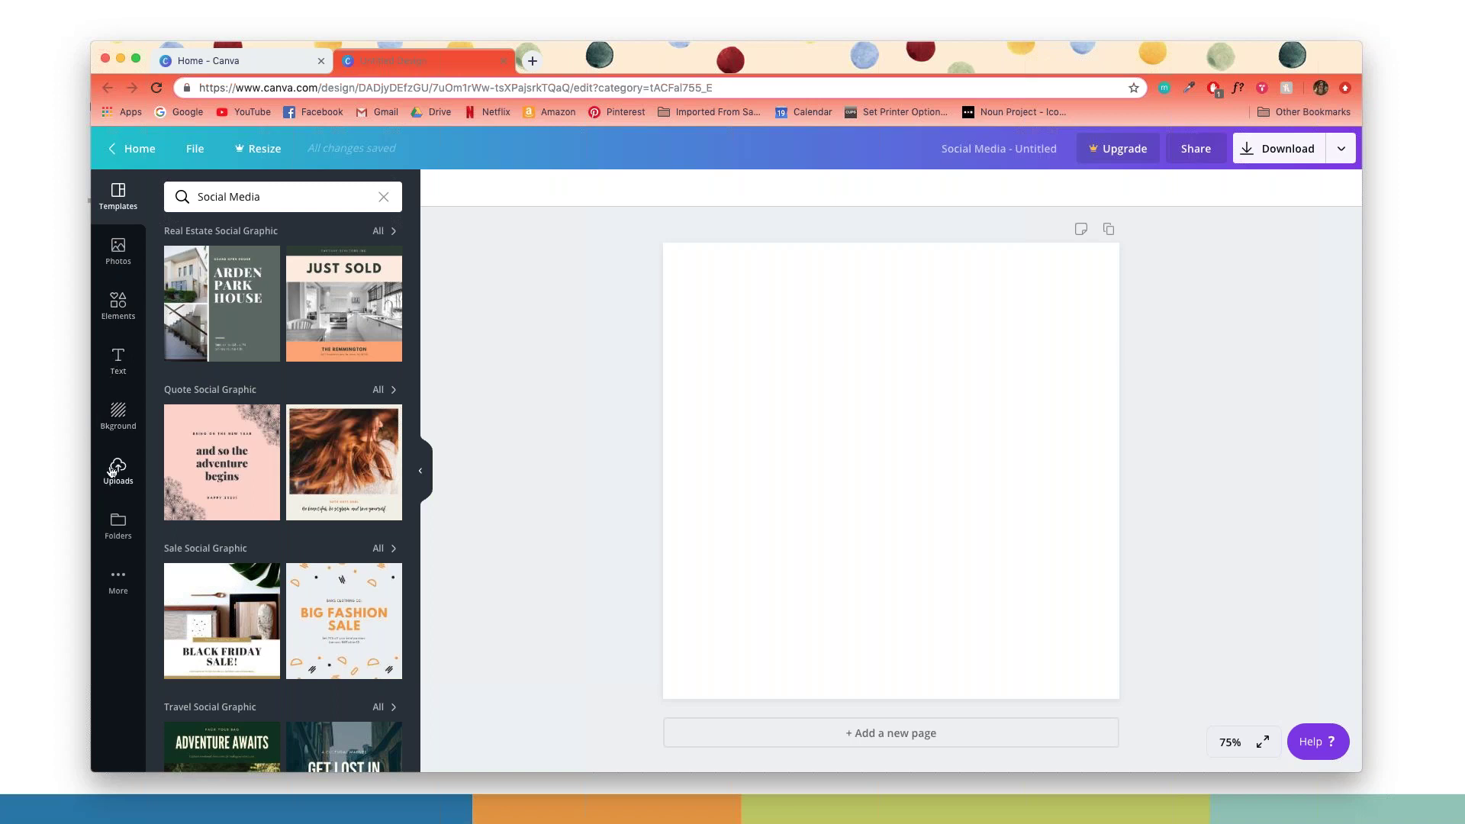
scroll(329, 294, down, 1)
scroll(329, 294, up, 1)
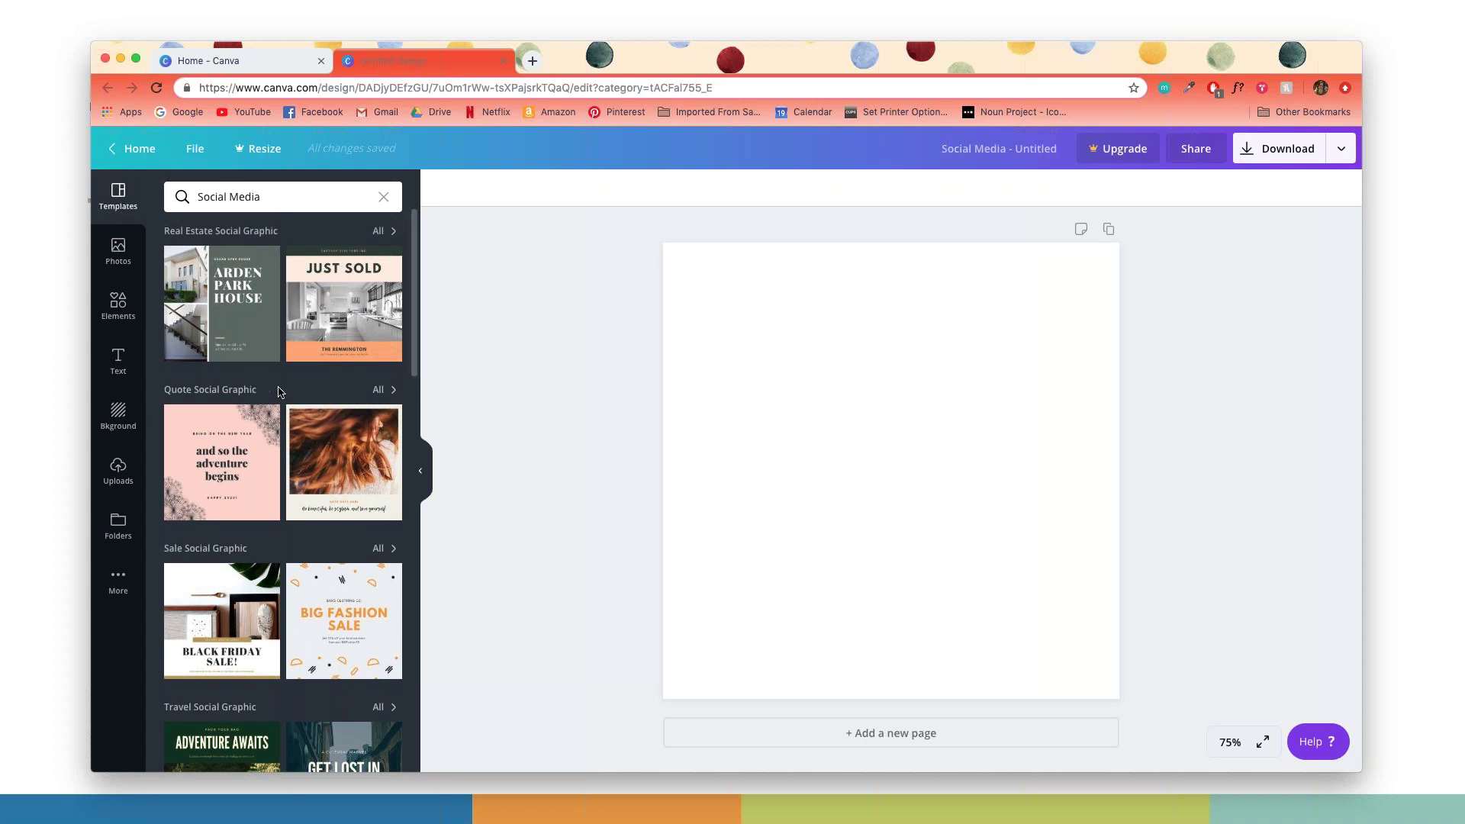
scroll(280, 392, down, 5)
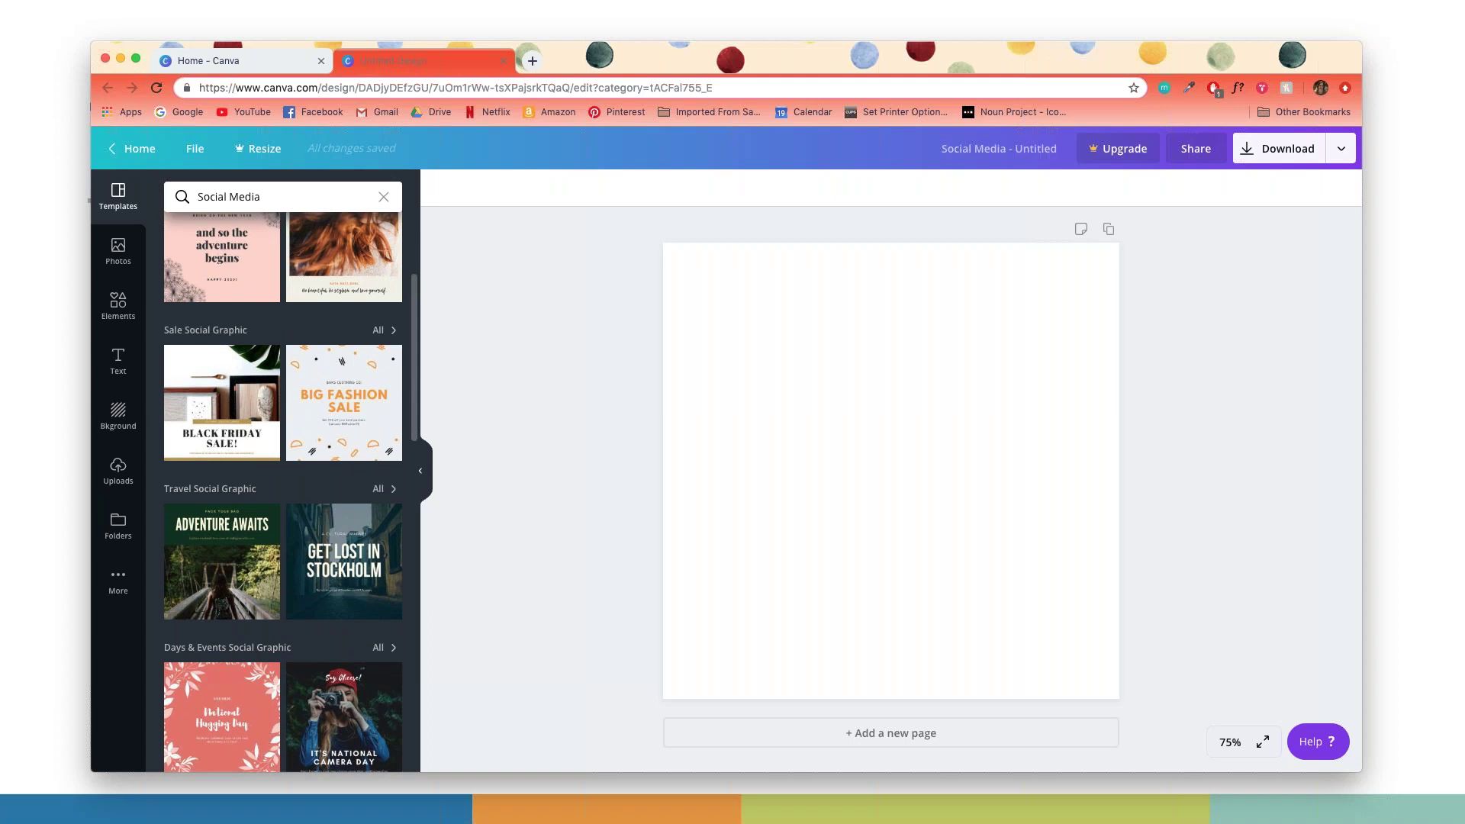
scroll(282, 492, down, 13)
scroll(270, 412, down, 2)
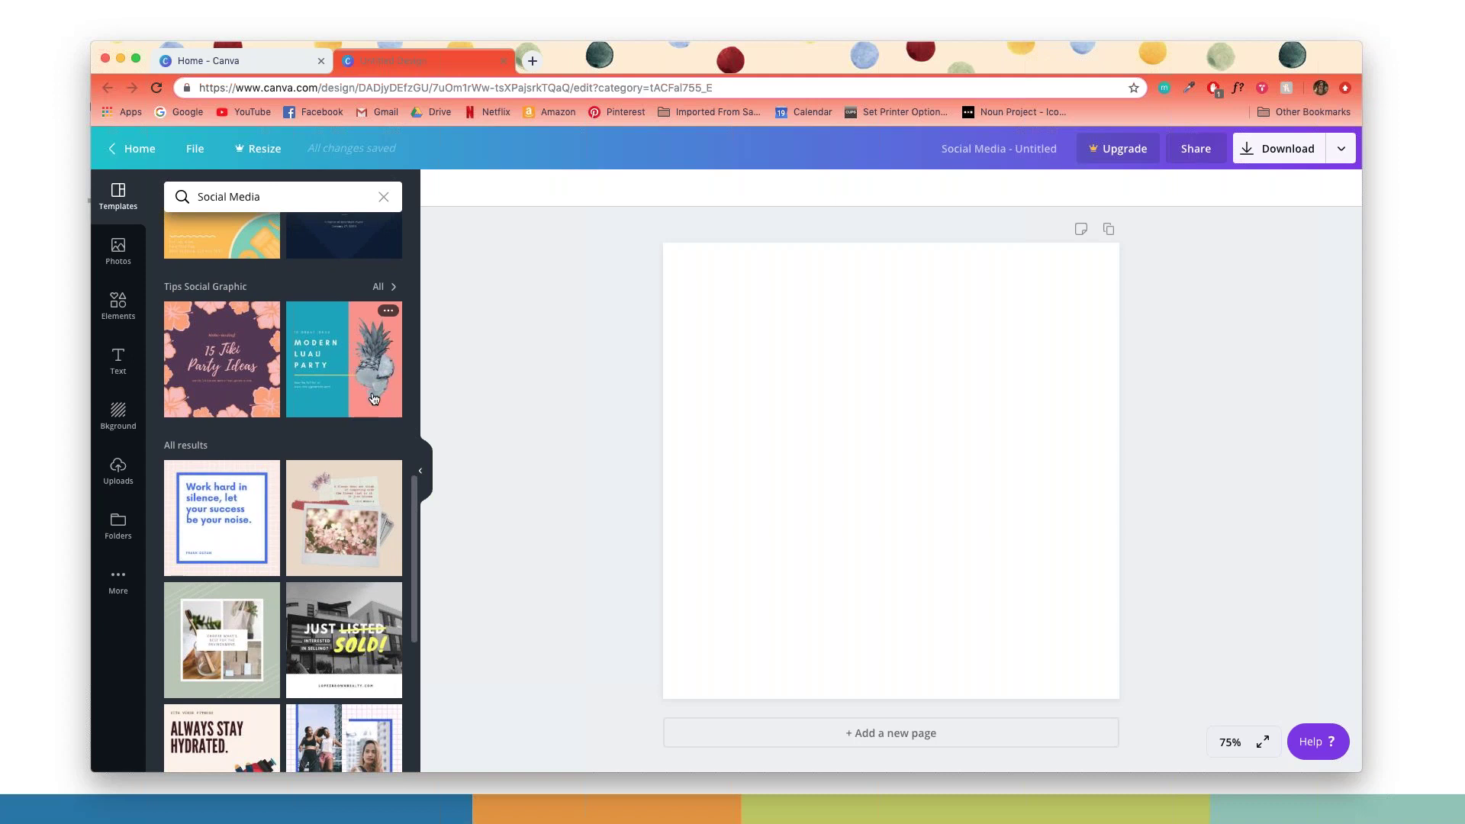
scroll(374, 398, down, 1)
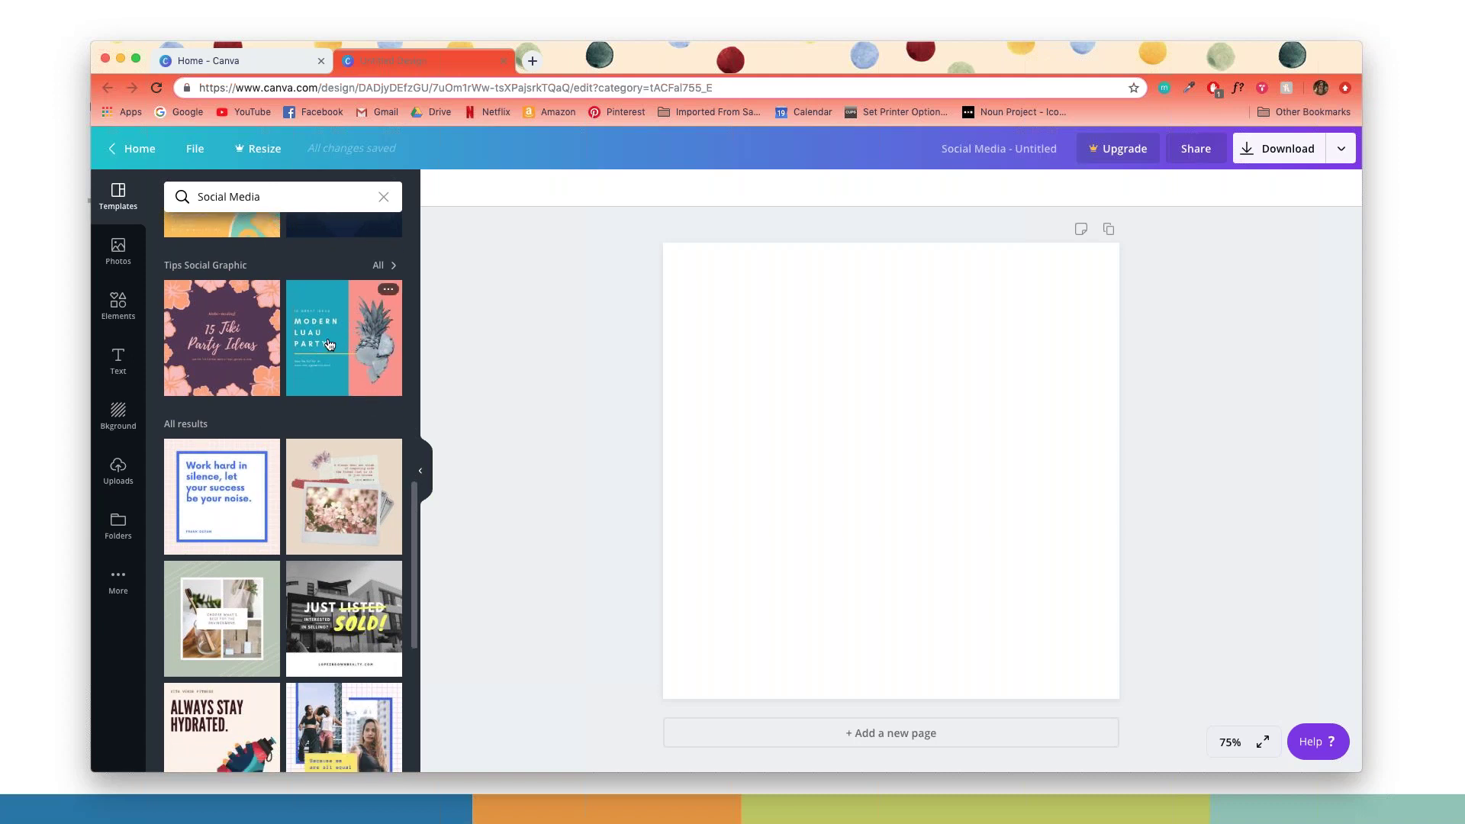
scroll(282, 488, down, 4)
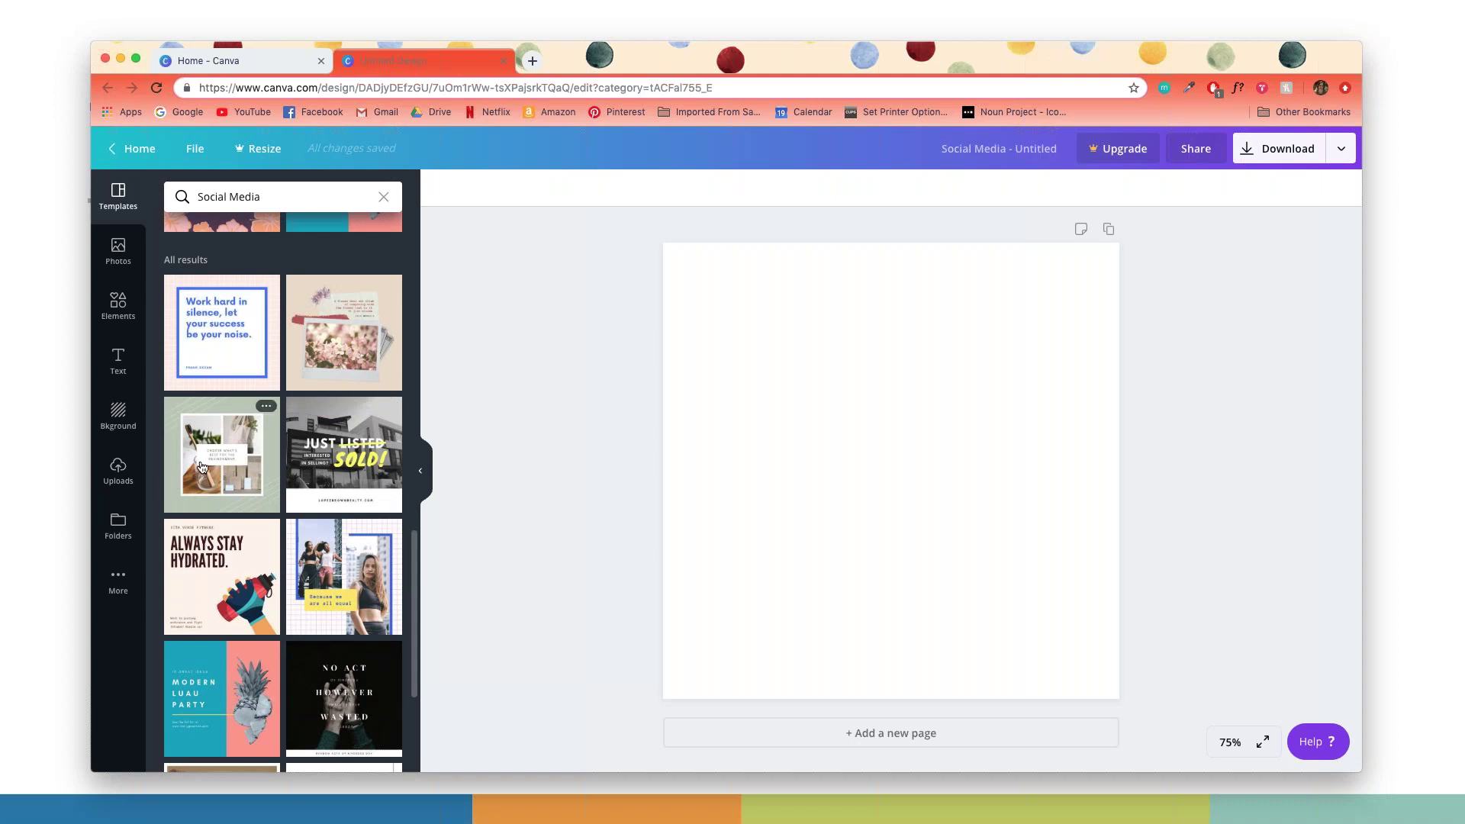
Step: Apply the green "Choose what's best for the environment" template and look at the publishing options
click(240, 453)
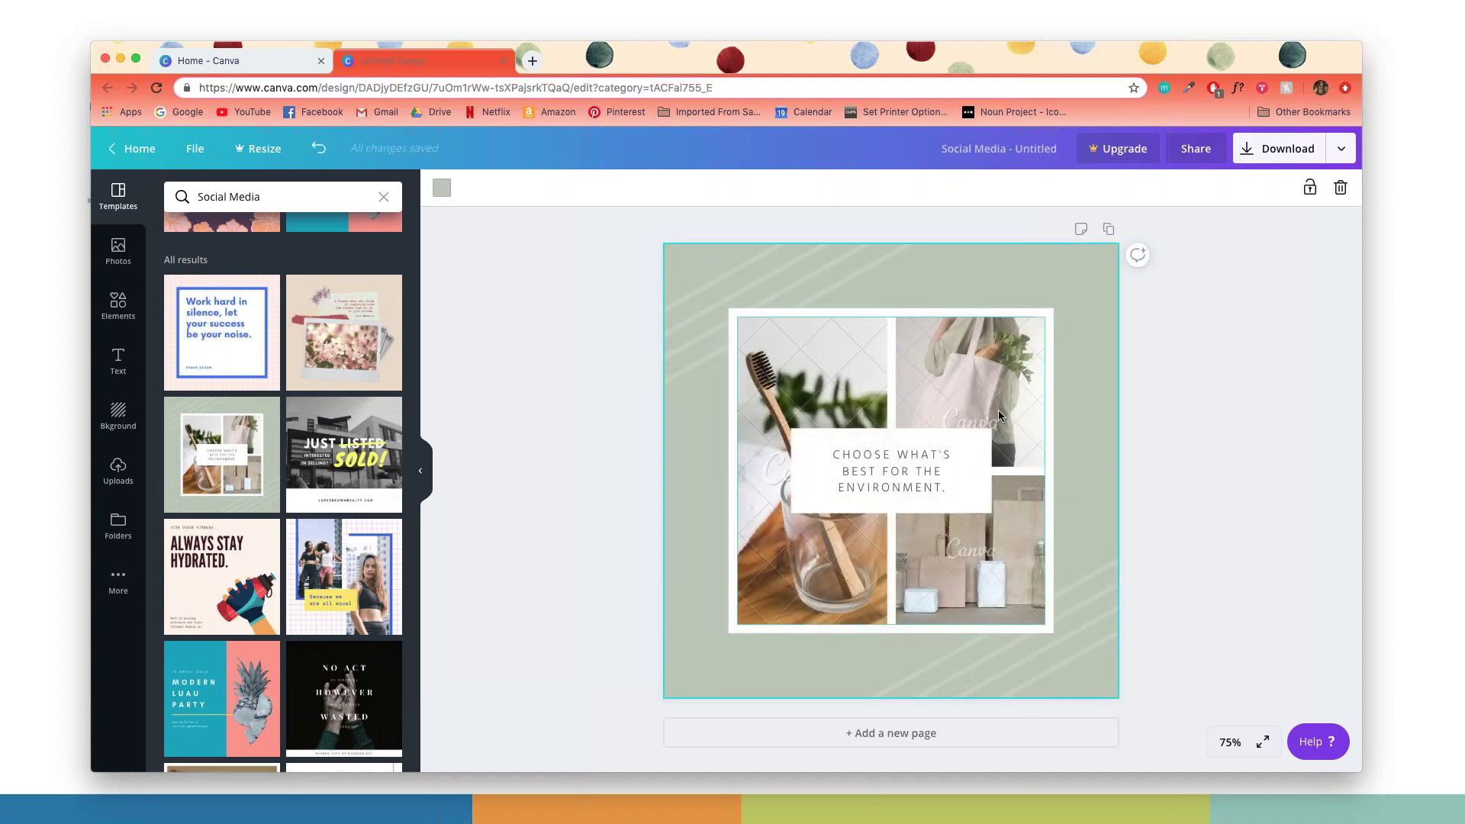
click(1347, 155)
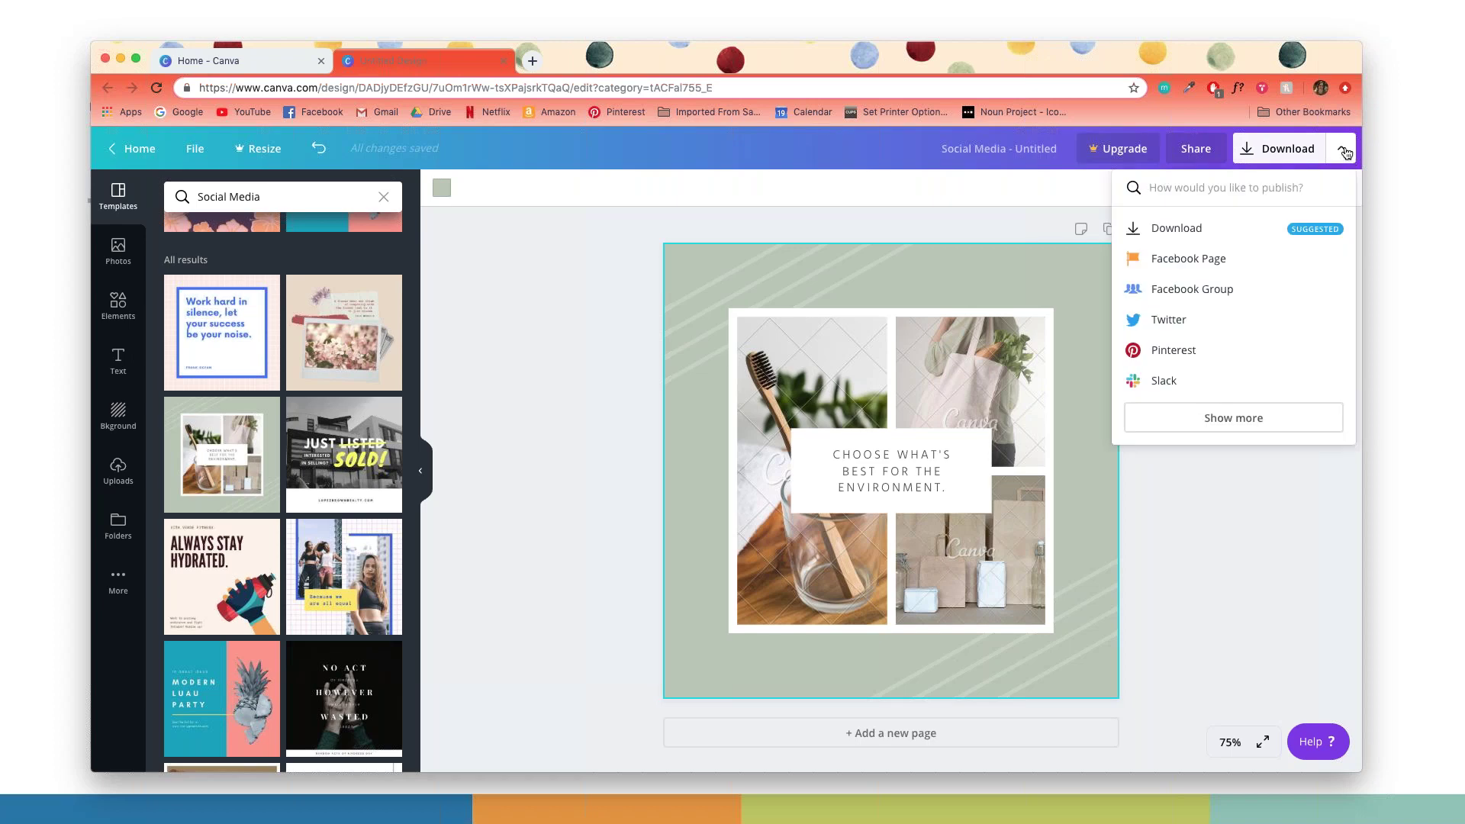
click(1347, 154)
scroll(291, 339, up, 10)
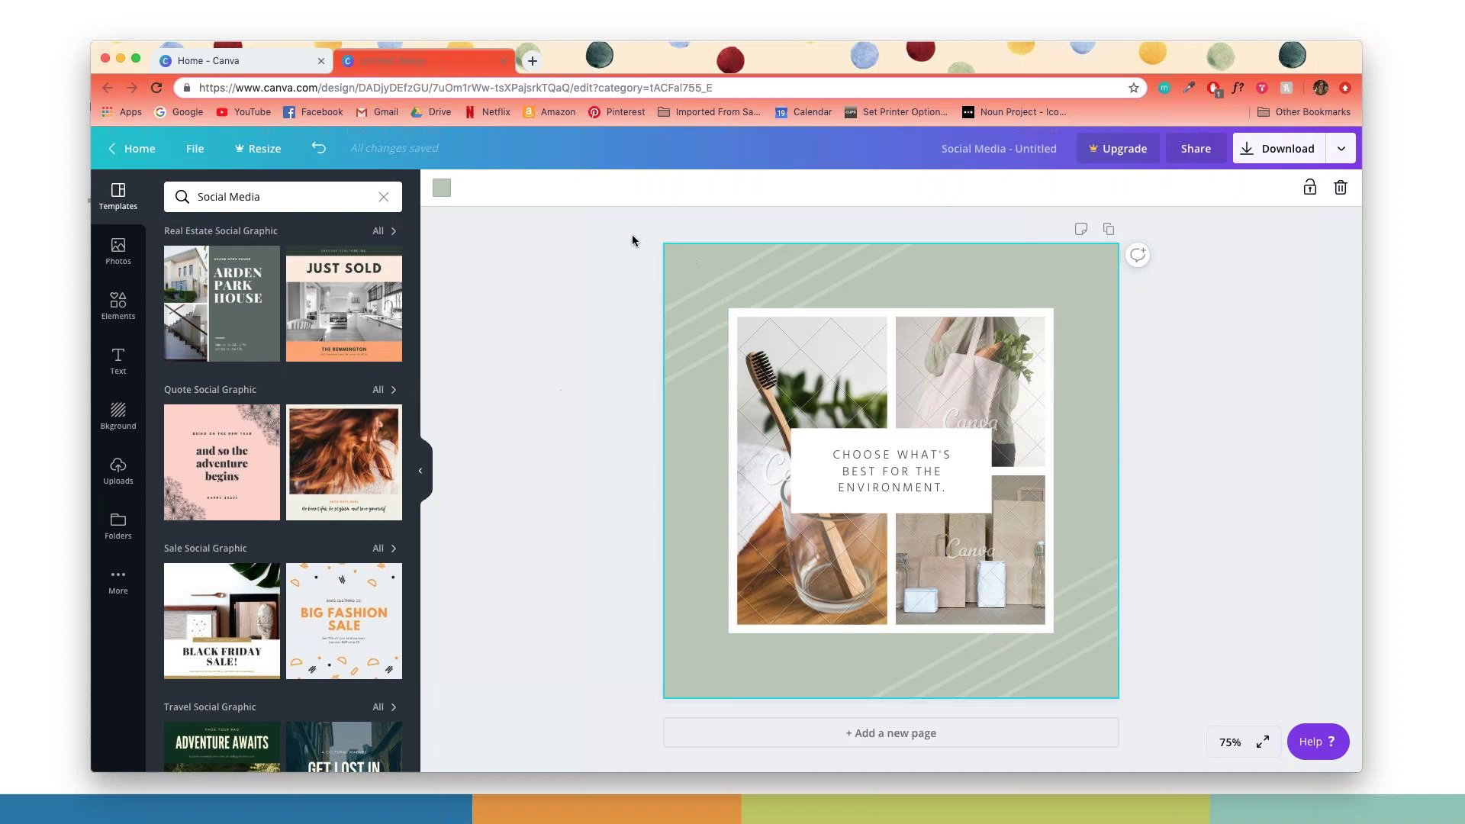
Step: Delete all of the template's elements and its green background from the page
click(597, 698)
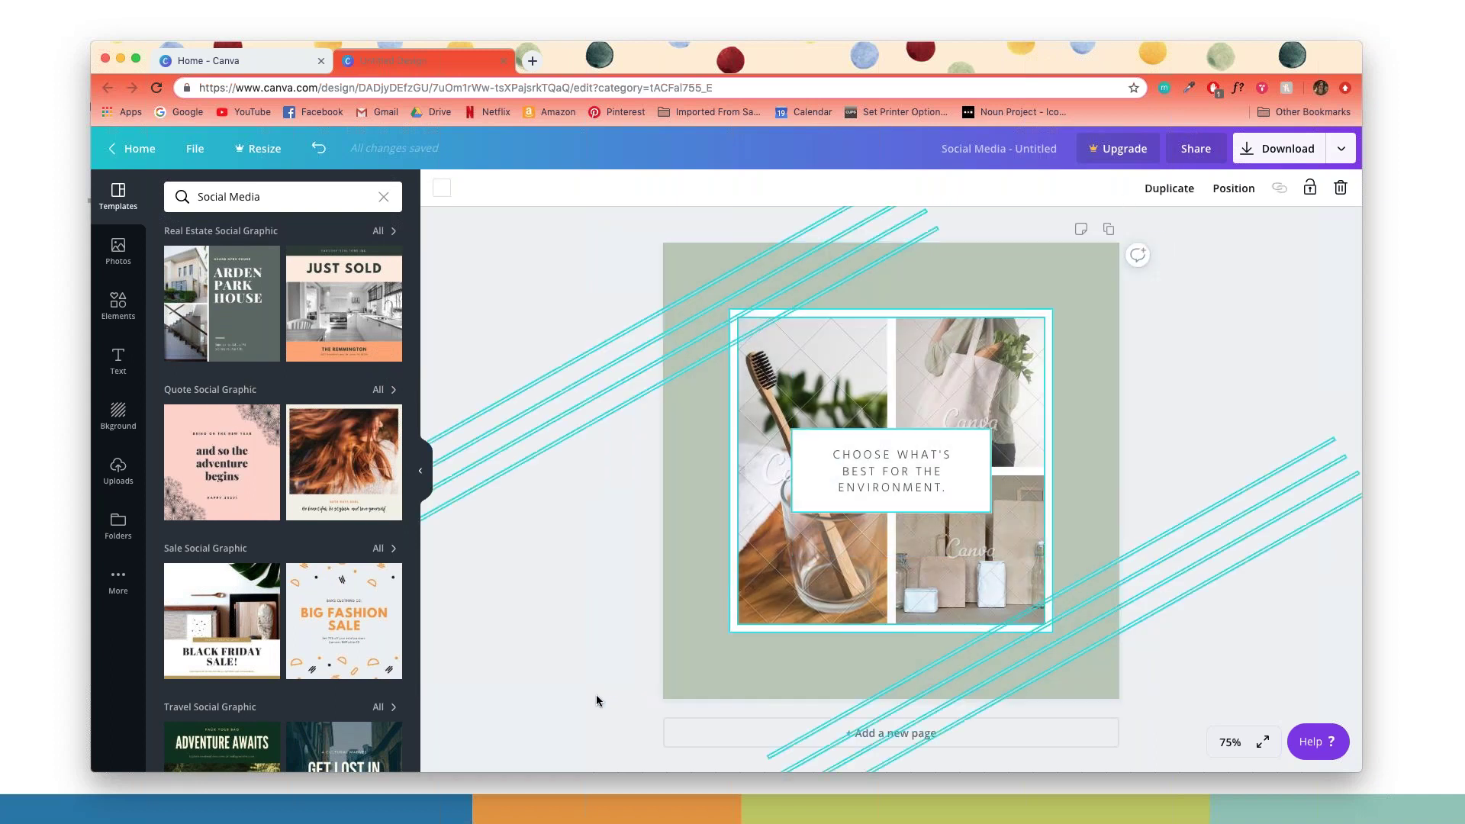
key(Delete)
click(747, 570)
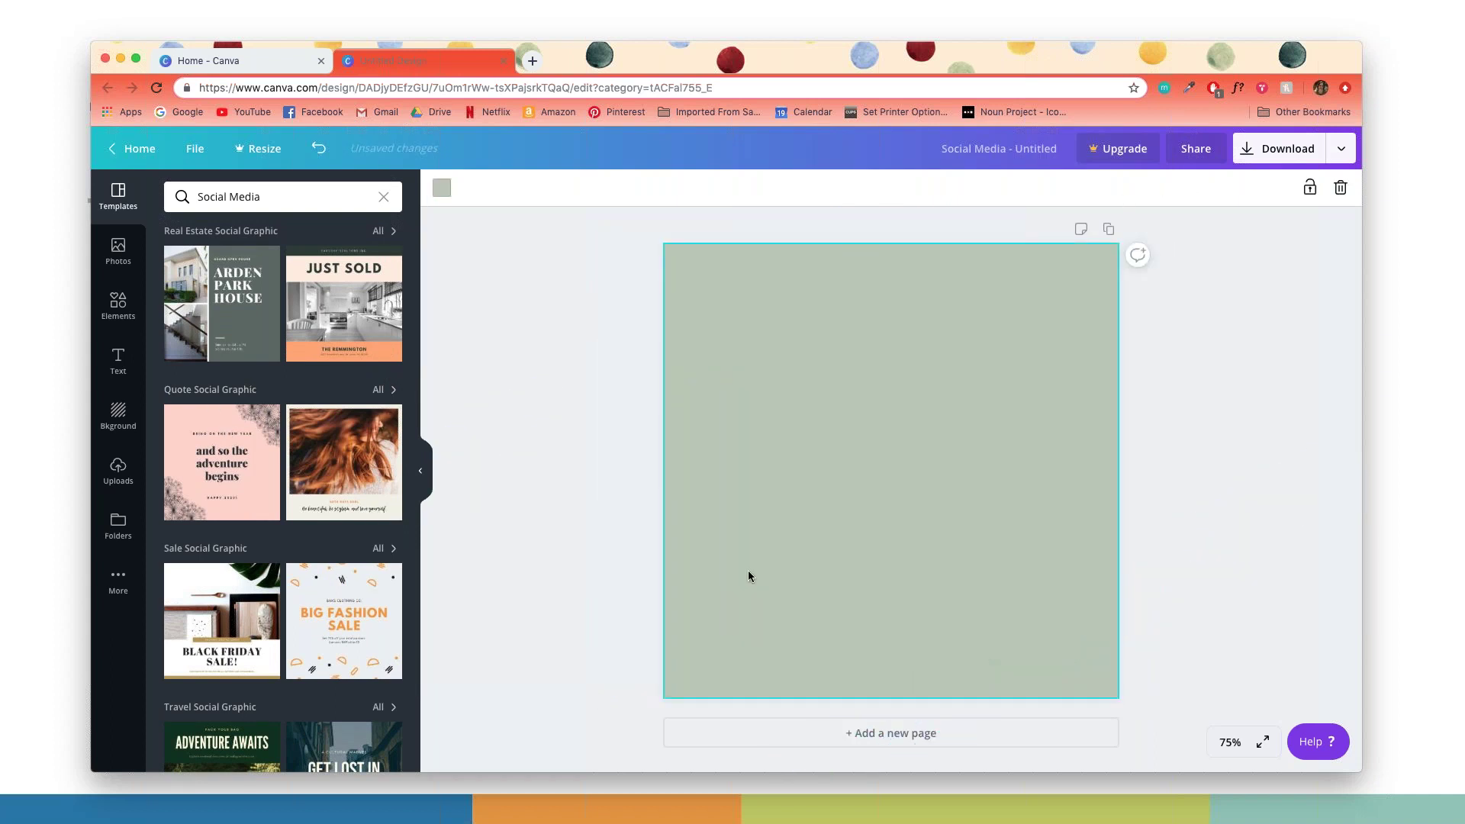
key(Delete)
Step: Browse all Quote Social Graphic templates and apply the light blue circular "Today is a gift" template to the page
scroll(359, 435, down, 1)
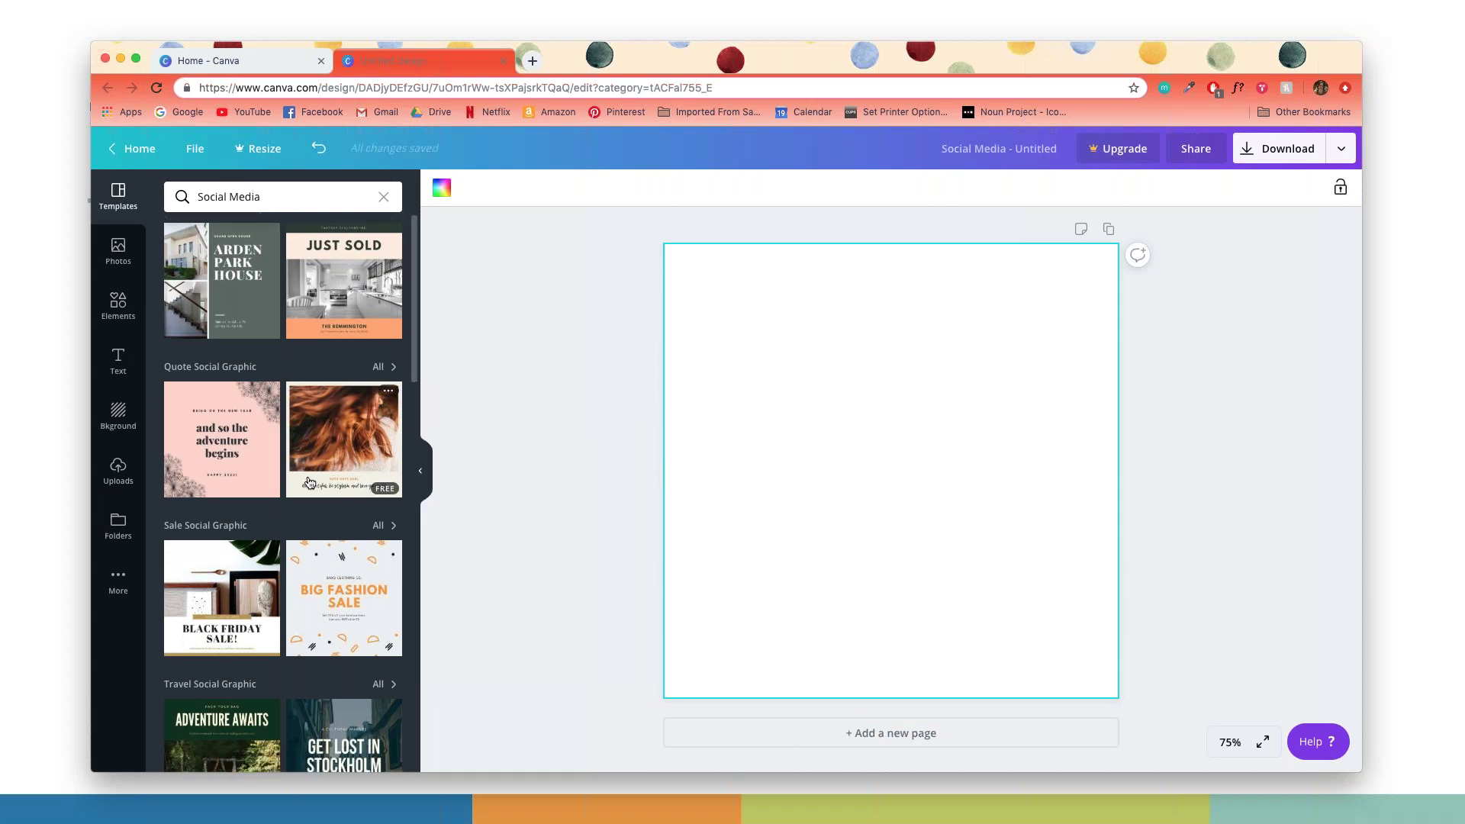
click(383, 384)
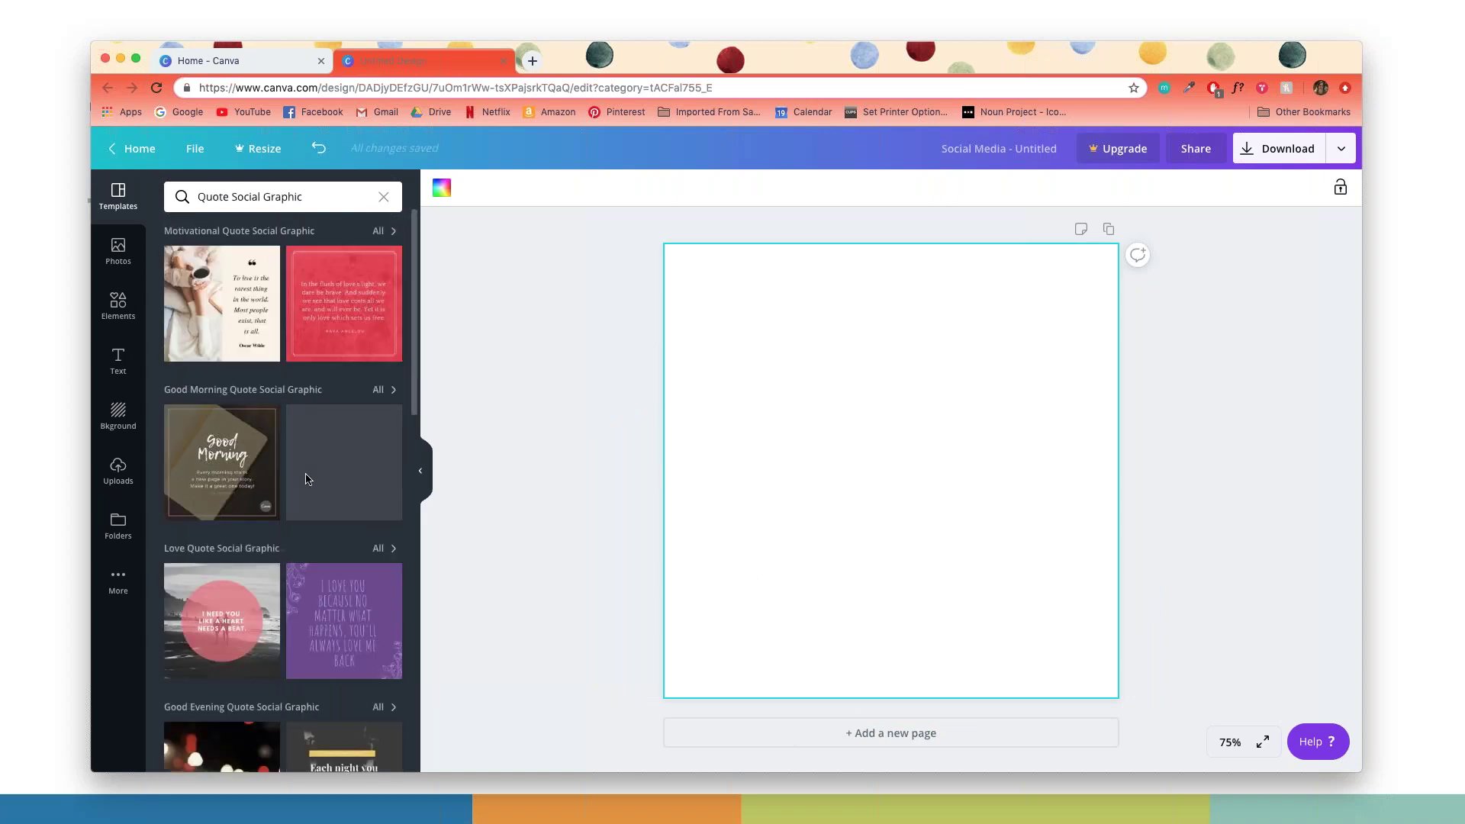
scroll(341, 556, down, 3)
scroll(345, 557, down, 6)
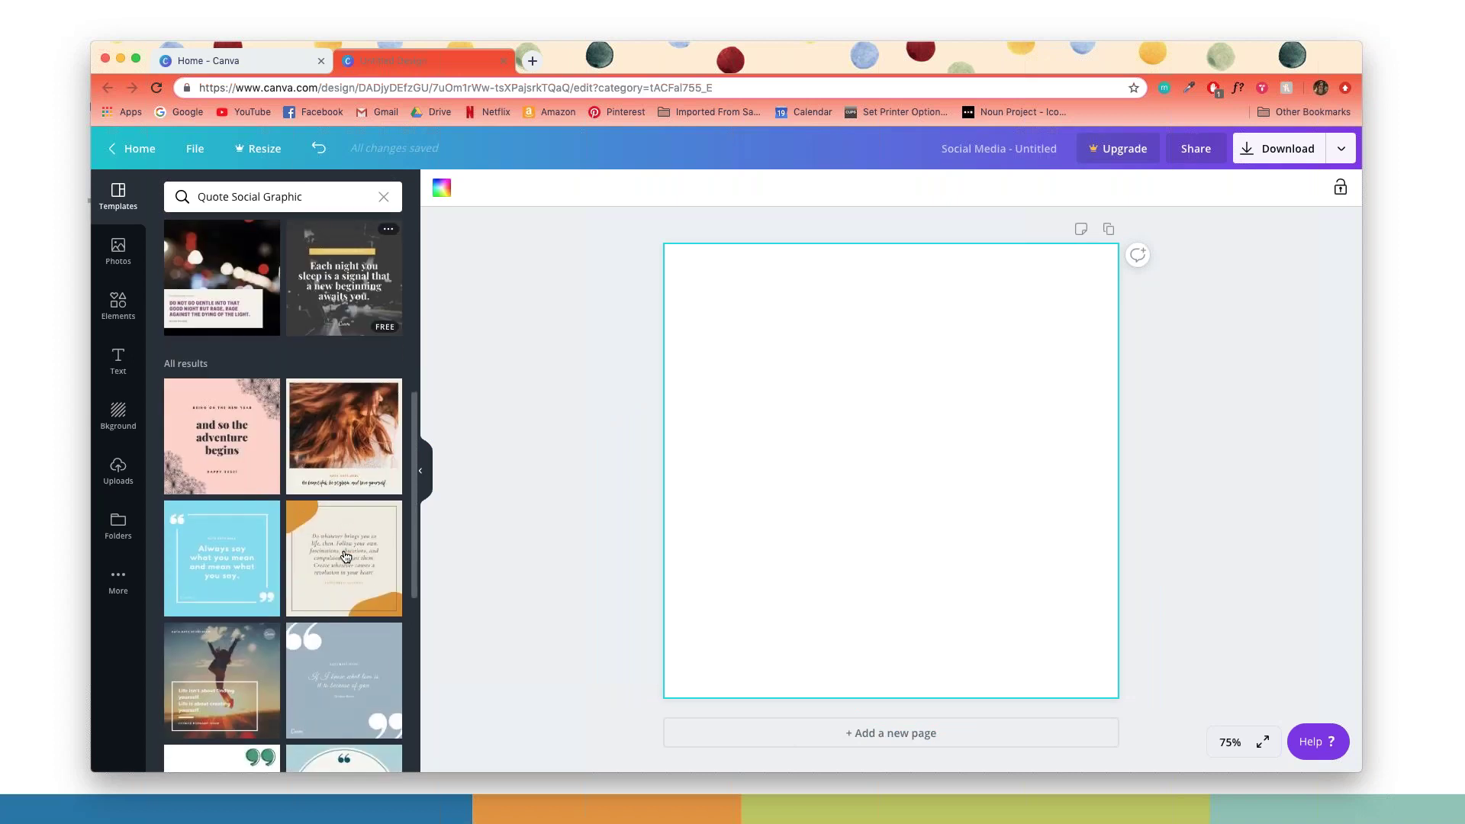
scroll(345, 556, down, 3)
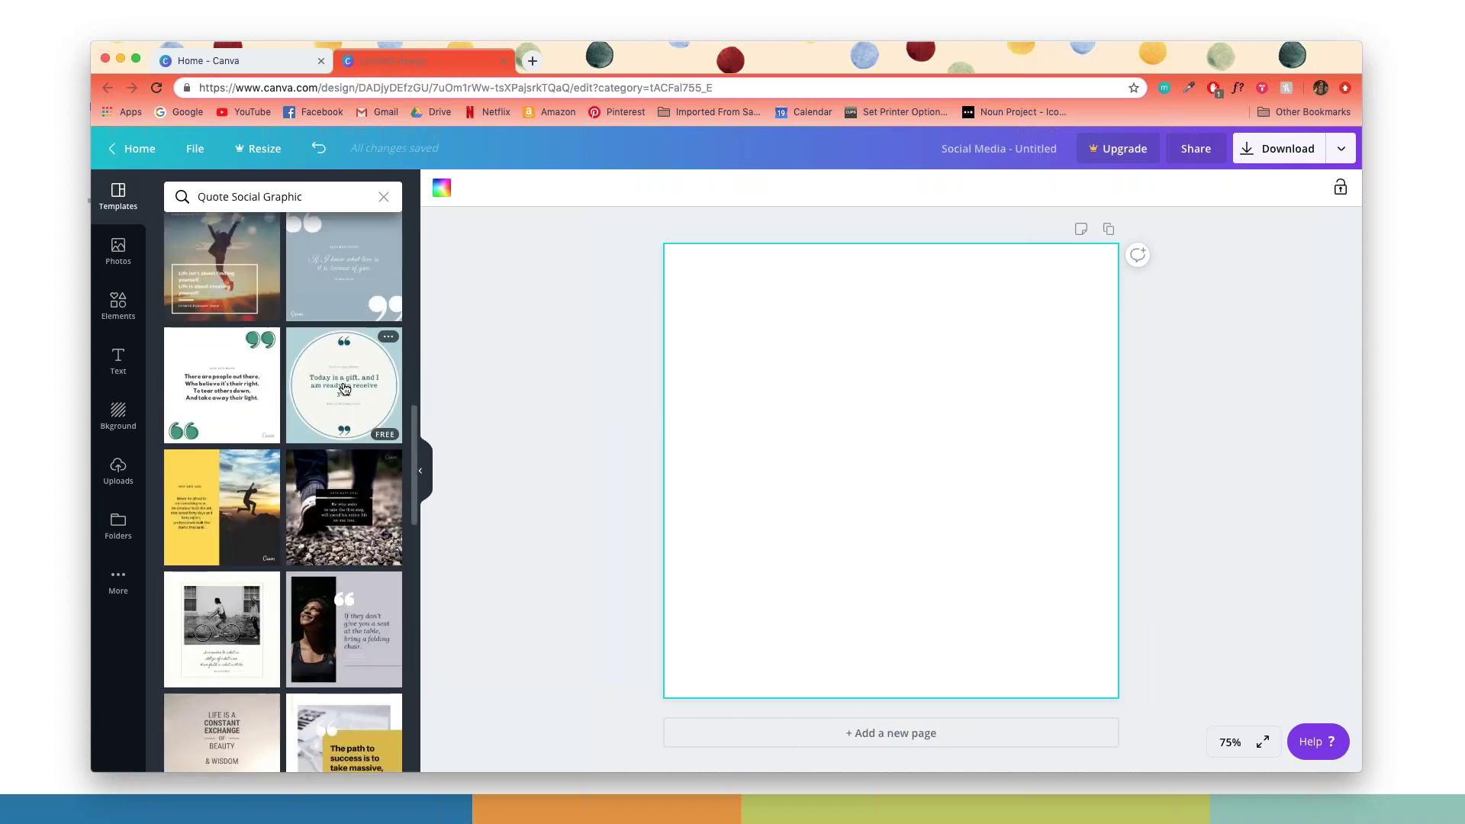
drag(343, 385, 675, 430)
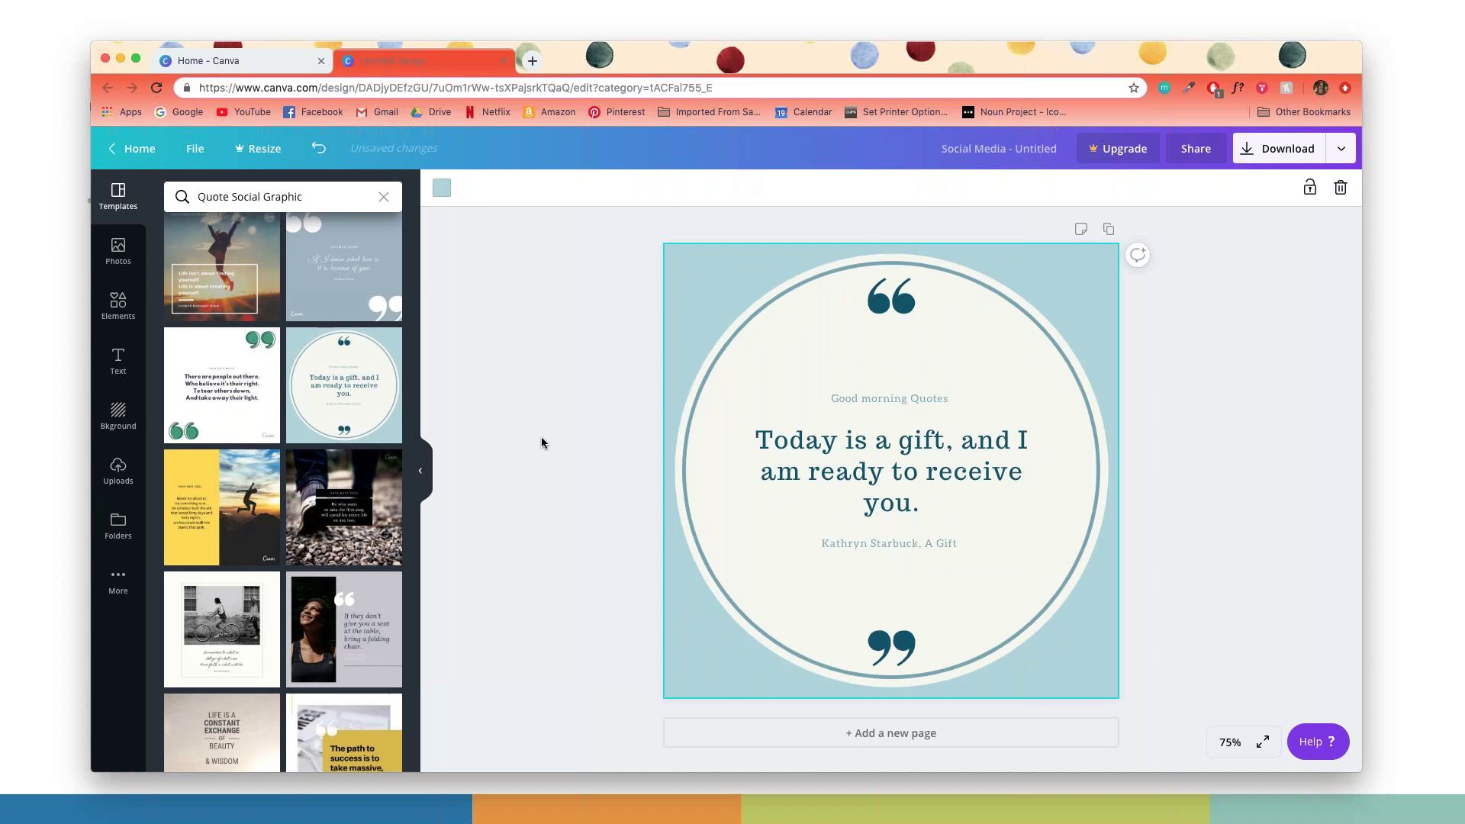
Step: Move the grouped quote text slightly to the right within the circle
click(900, 395)
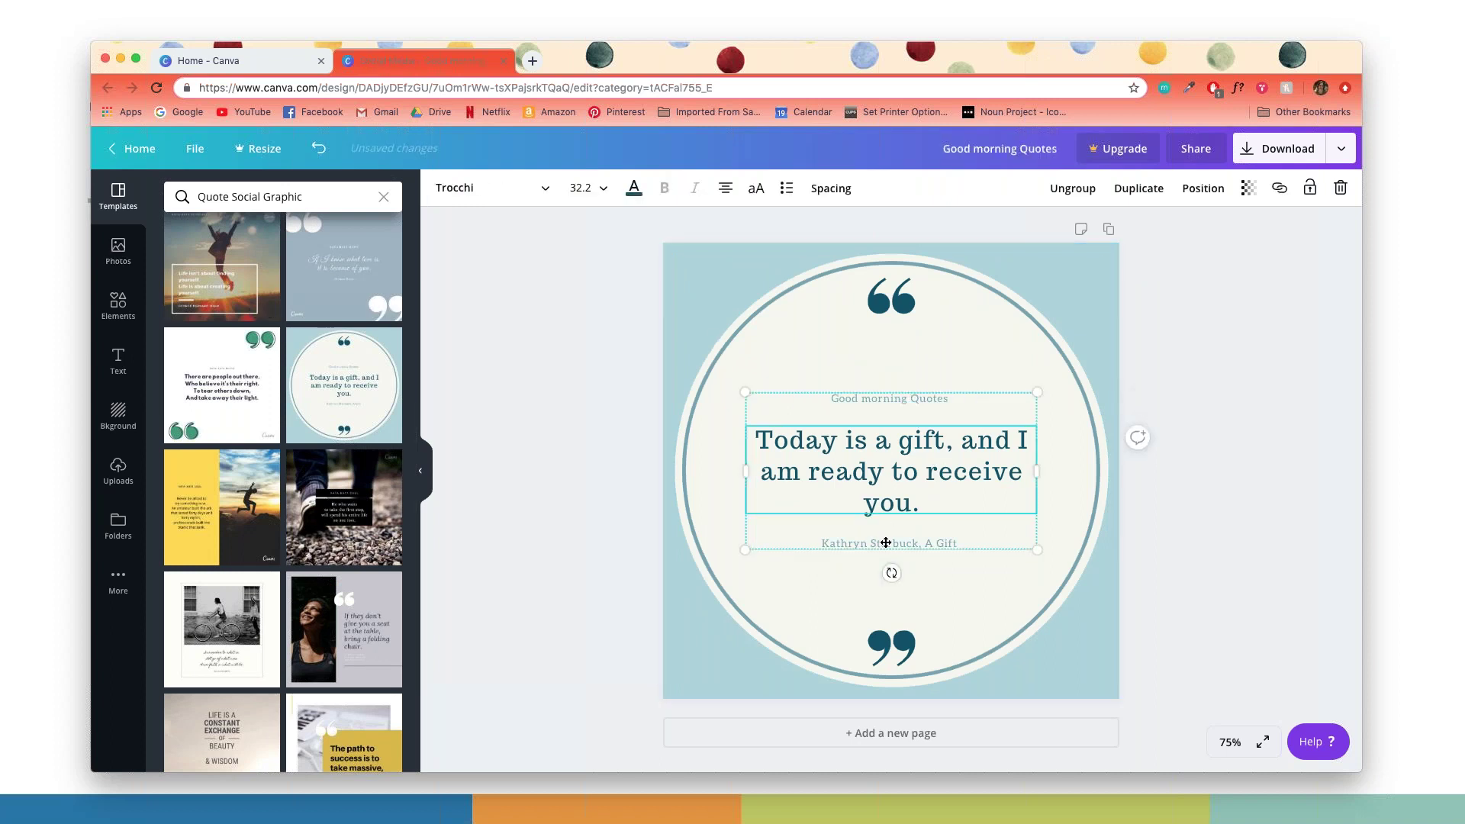
click(859, 479)
drag(891, 439, 918, 424)
mouse_move(931, 351)
mouse_down()
mouse_move(814, 348)
mouse_move(1000, 331)
mouse_move(933, 349)
mouse_up()
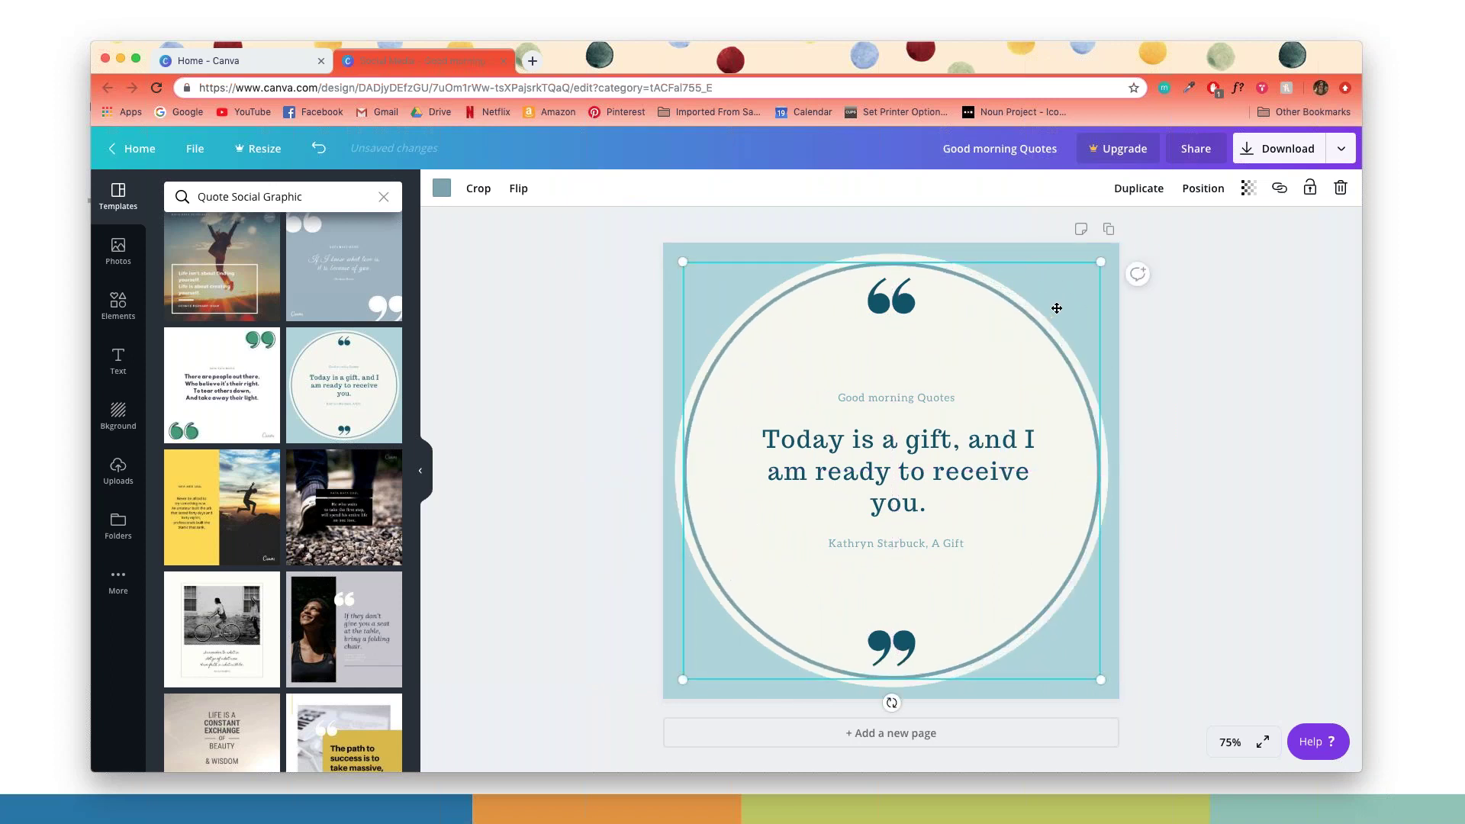
Step: Change the page background to the default purple
click(1067, 253)
click(442, 187)
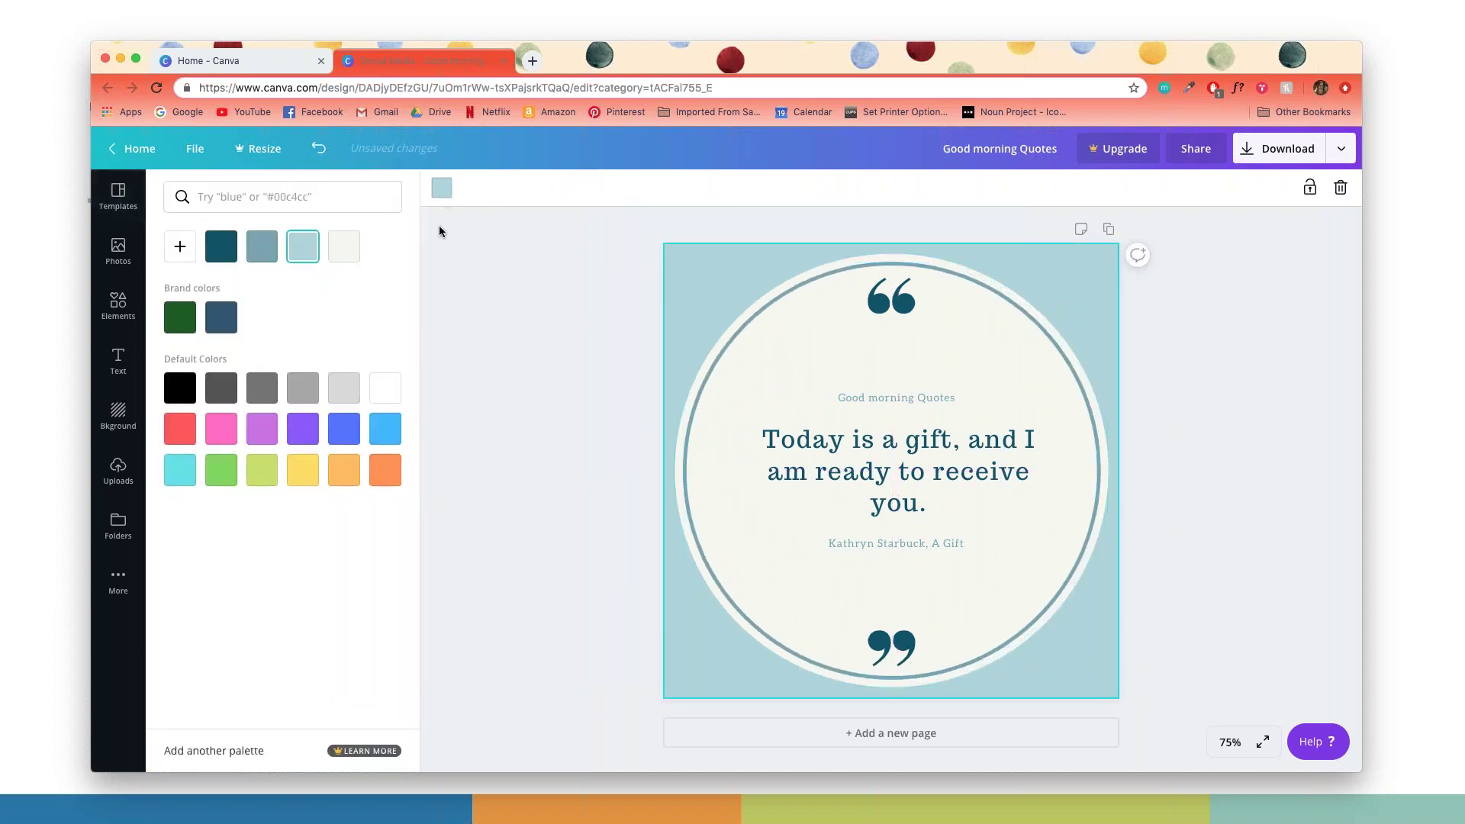
click(262, 428)
Step: Recolor the opening quotation mark above the text with the default pink
click(877, 305)
click(876, 303)
click(439, 188)
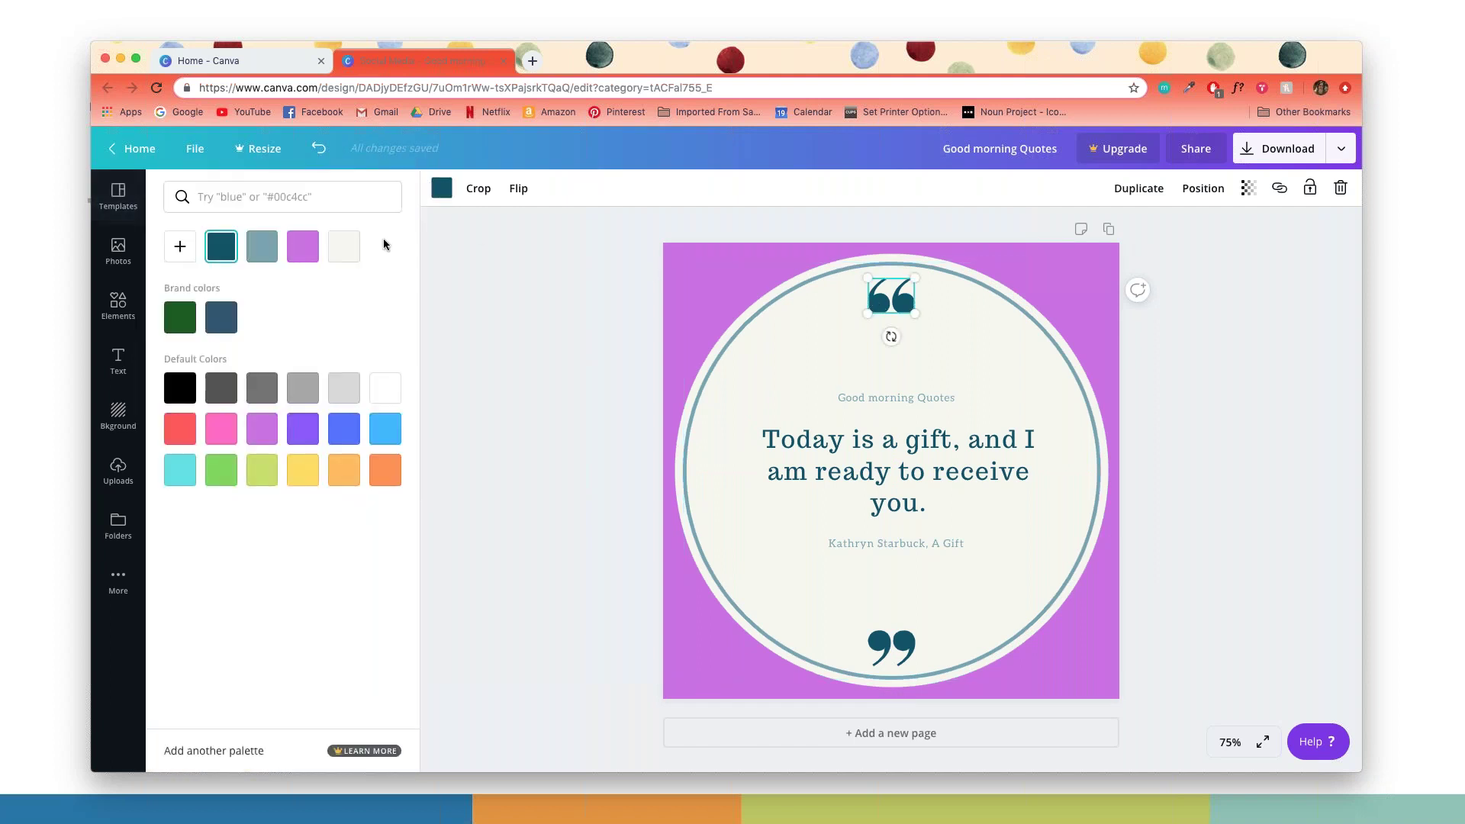
click(221, 429)
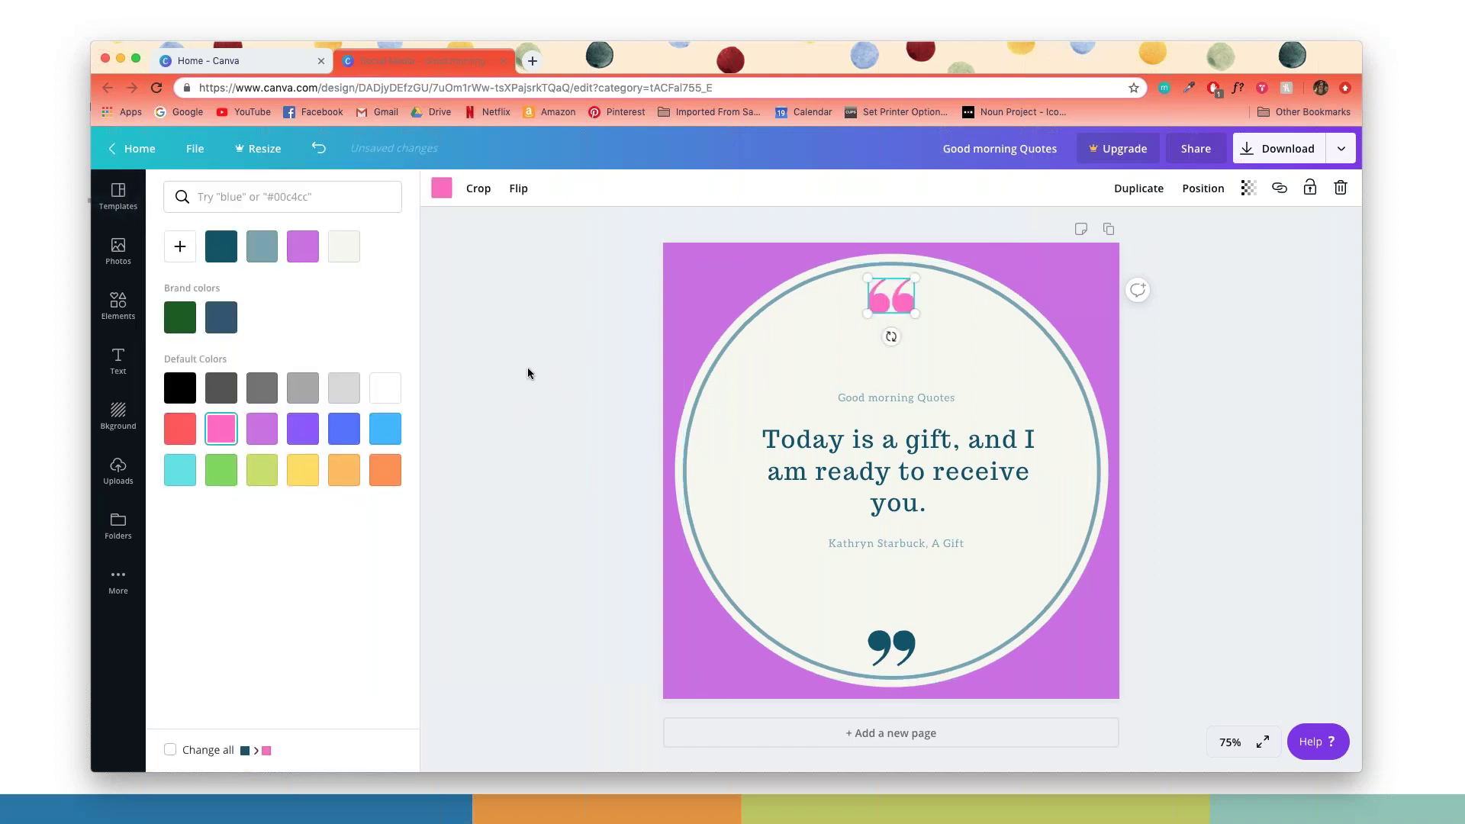
click(528, 368)
click(669, 252)
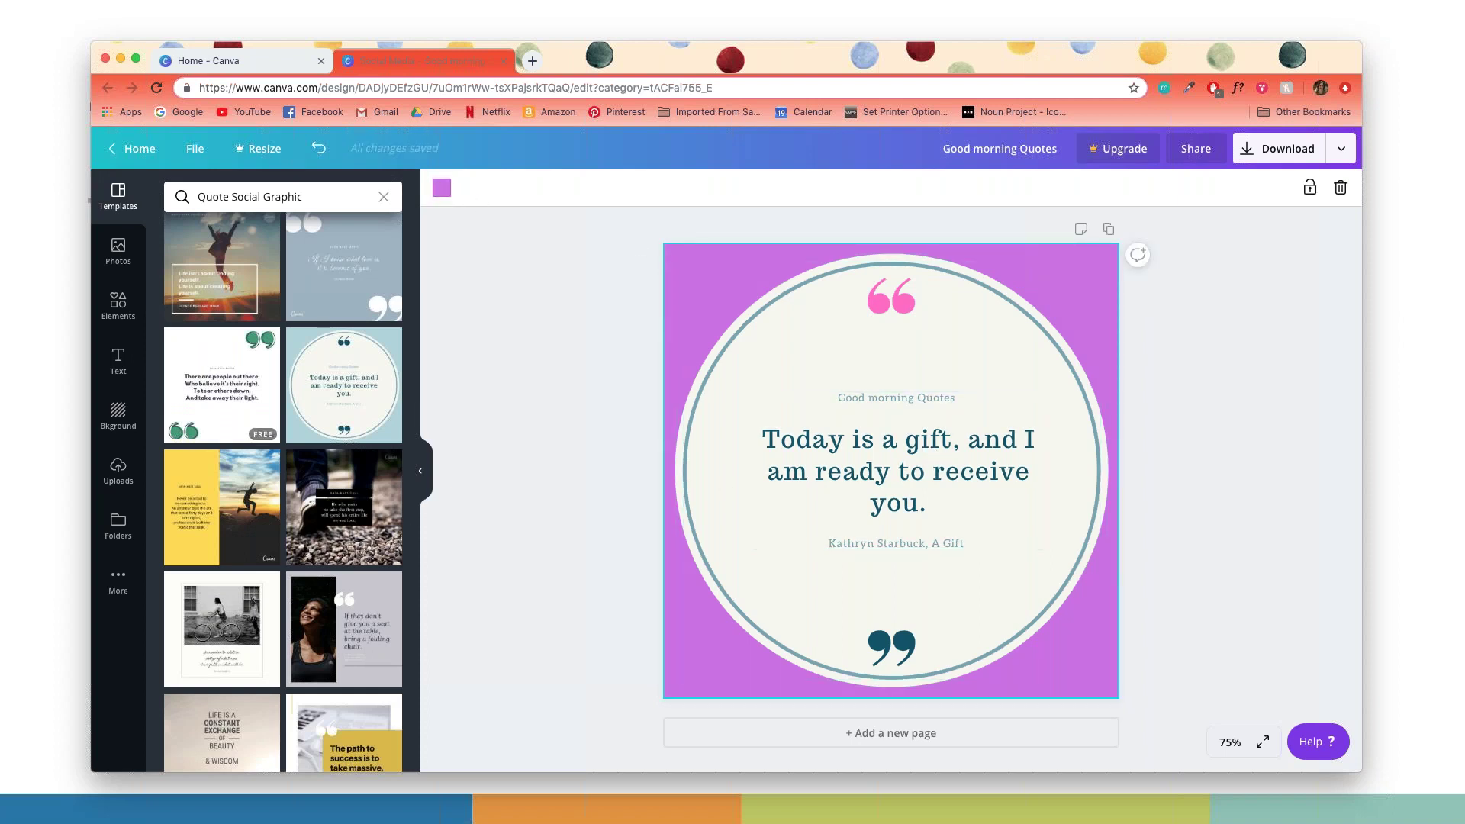
click(897, 653)
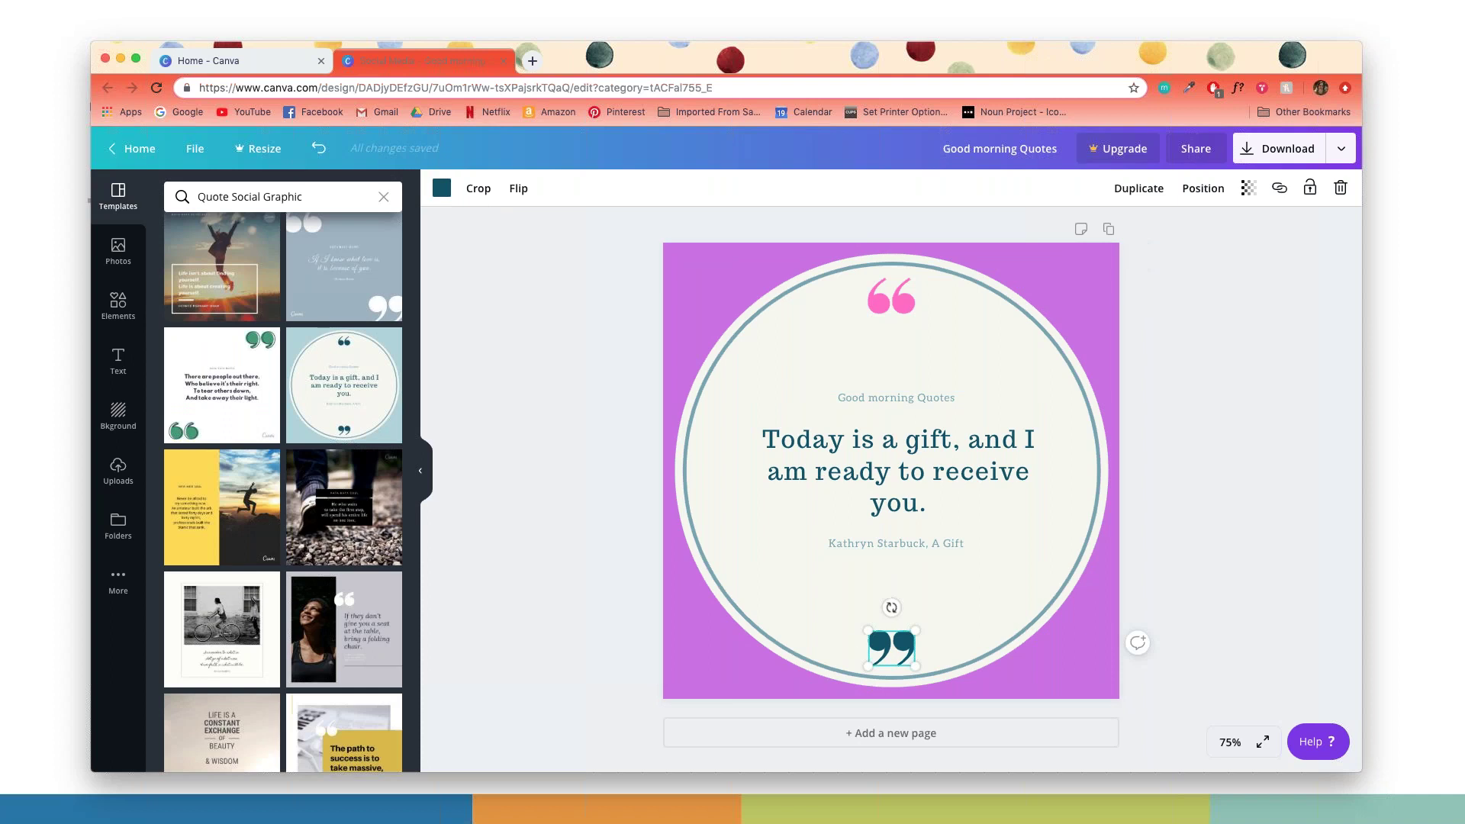
Step: Add the trending purple tulips photo to the design and enlarge it to the page's full height
click(117, 252)
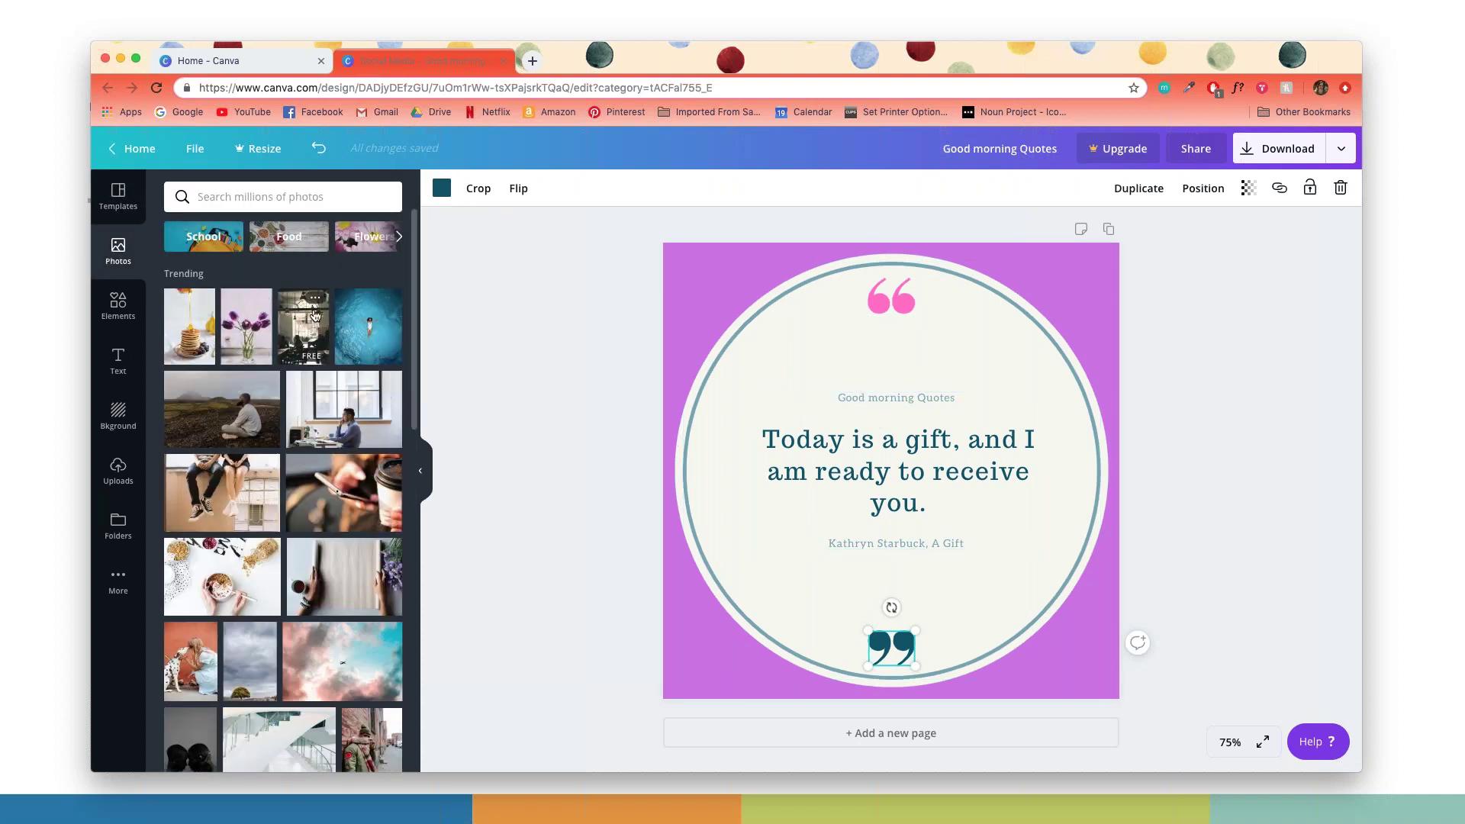
drag(245, 327, 733, 299)
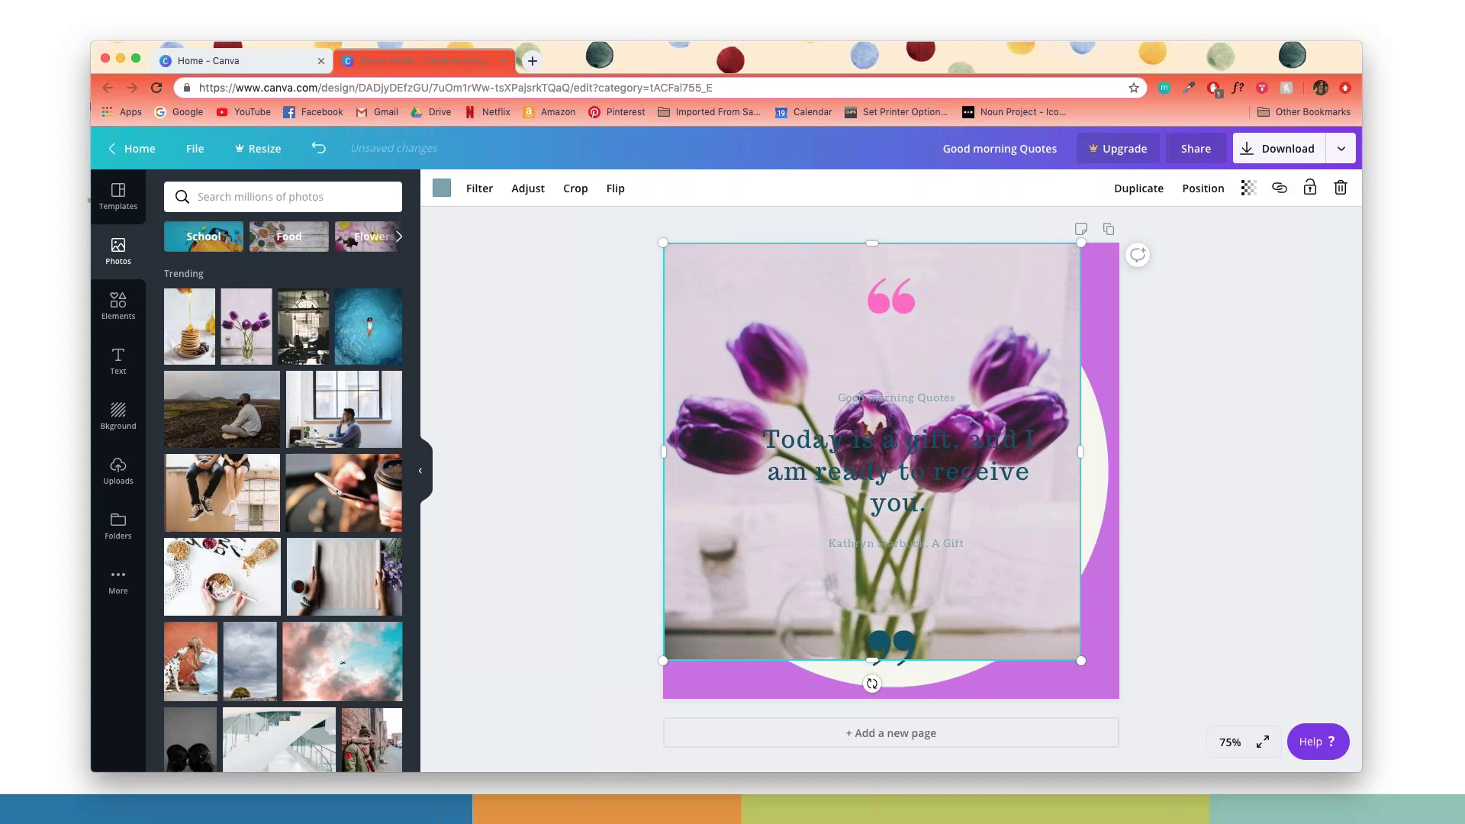
drag(1084, 663, 1124, 699)
drag(1036, 565, 845, 561)
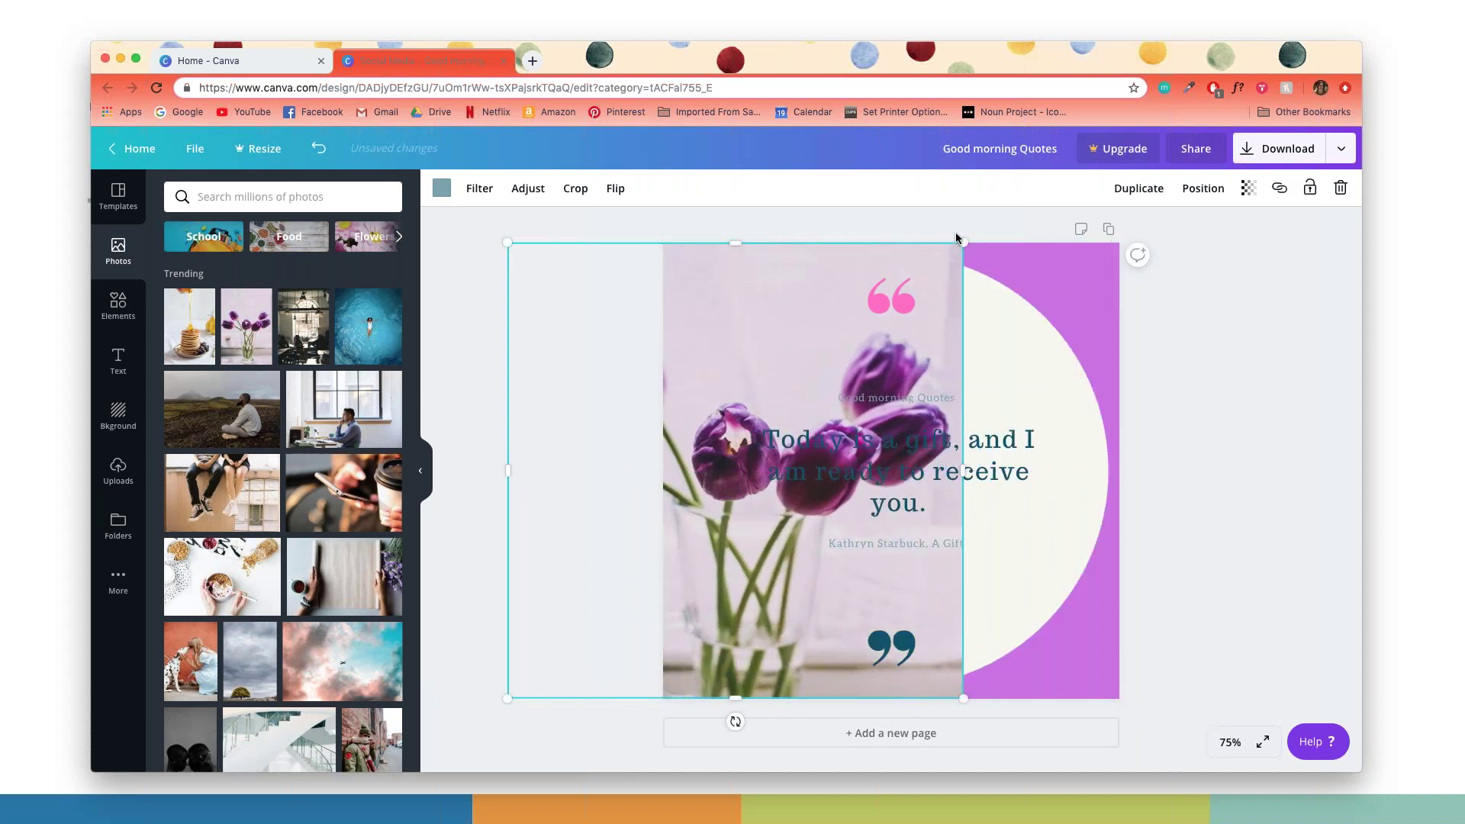
Step: Crop the tulips photo to a wide band centered across the page, and delete it
drag(739, 246, 738, 393)
drag(769, 571, 925, 511)
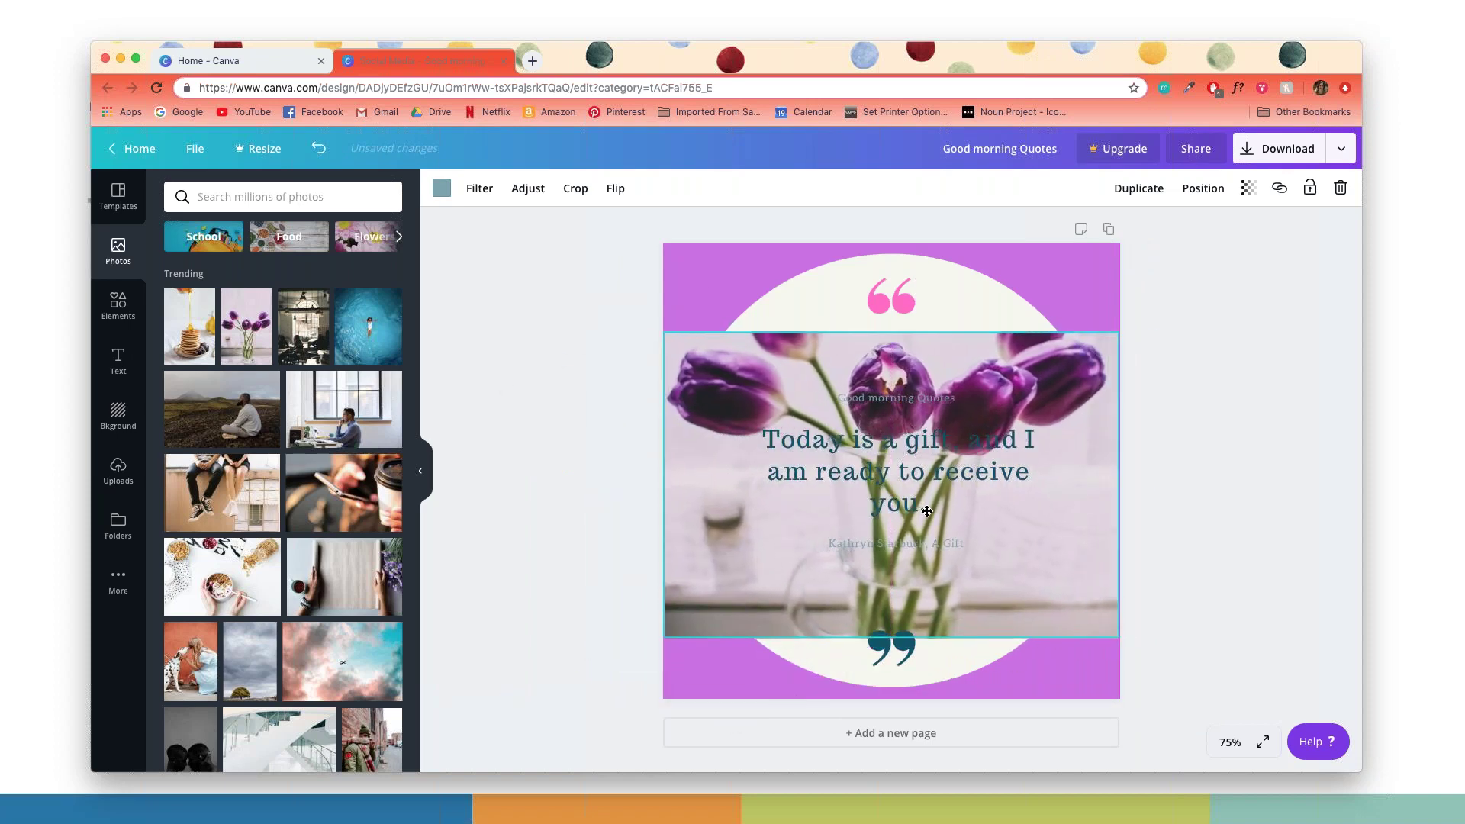
drag(926, 510, 928, 511)
key(Delete)
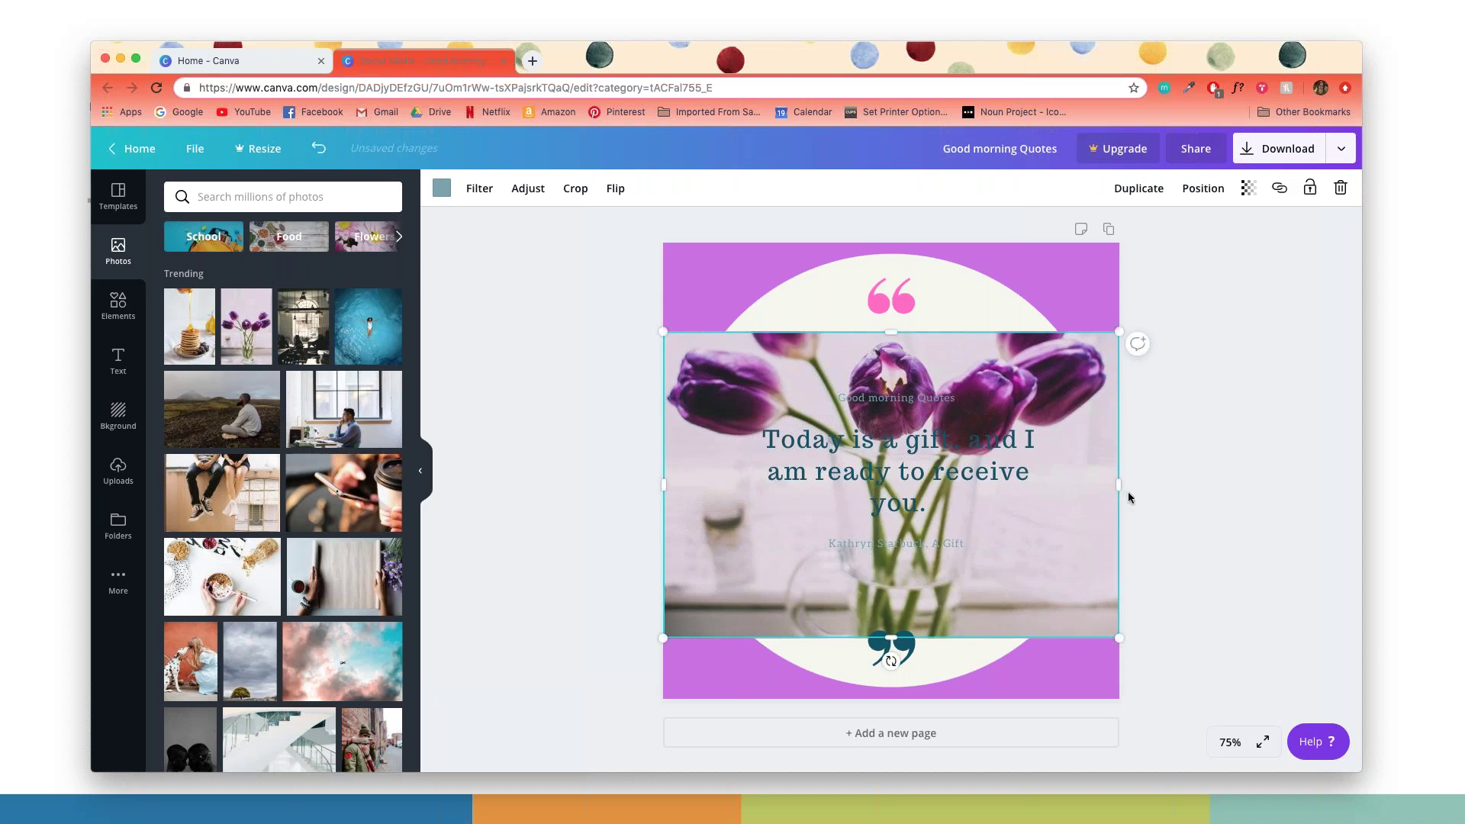
Step: Try a sky blue page background and change it to the default yellow
click(441, 188)
click(385, 428)
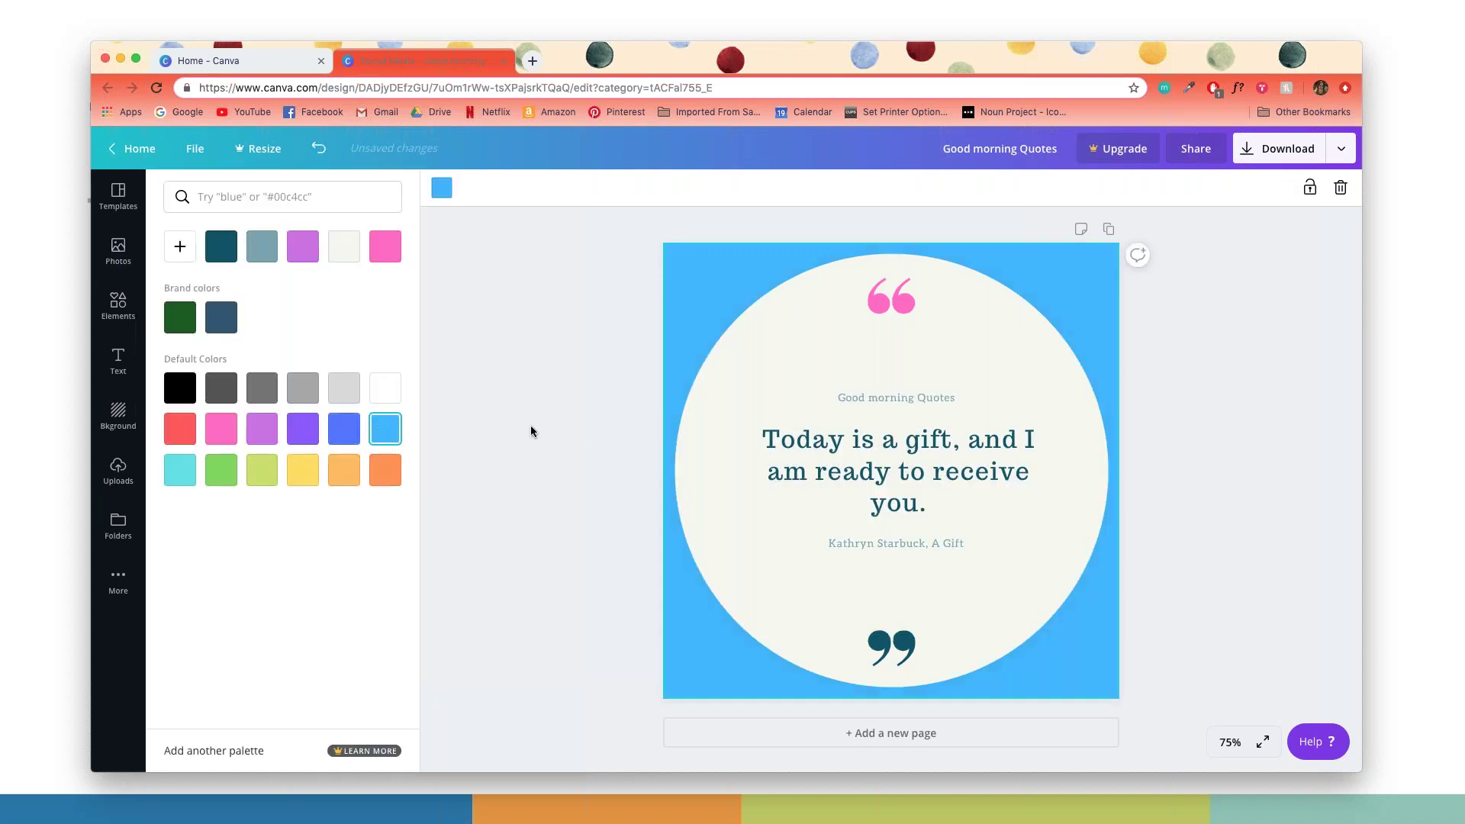
click(313, 478)
click(505, 392)
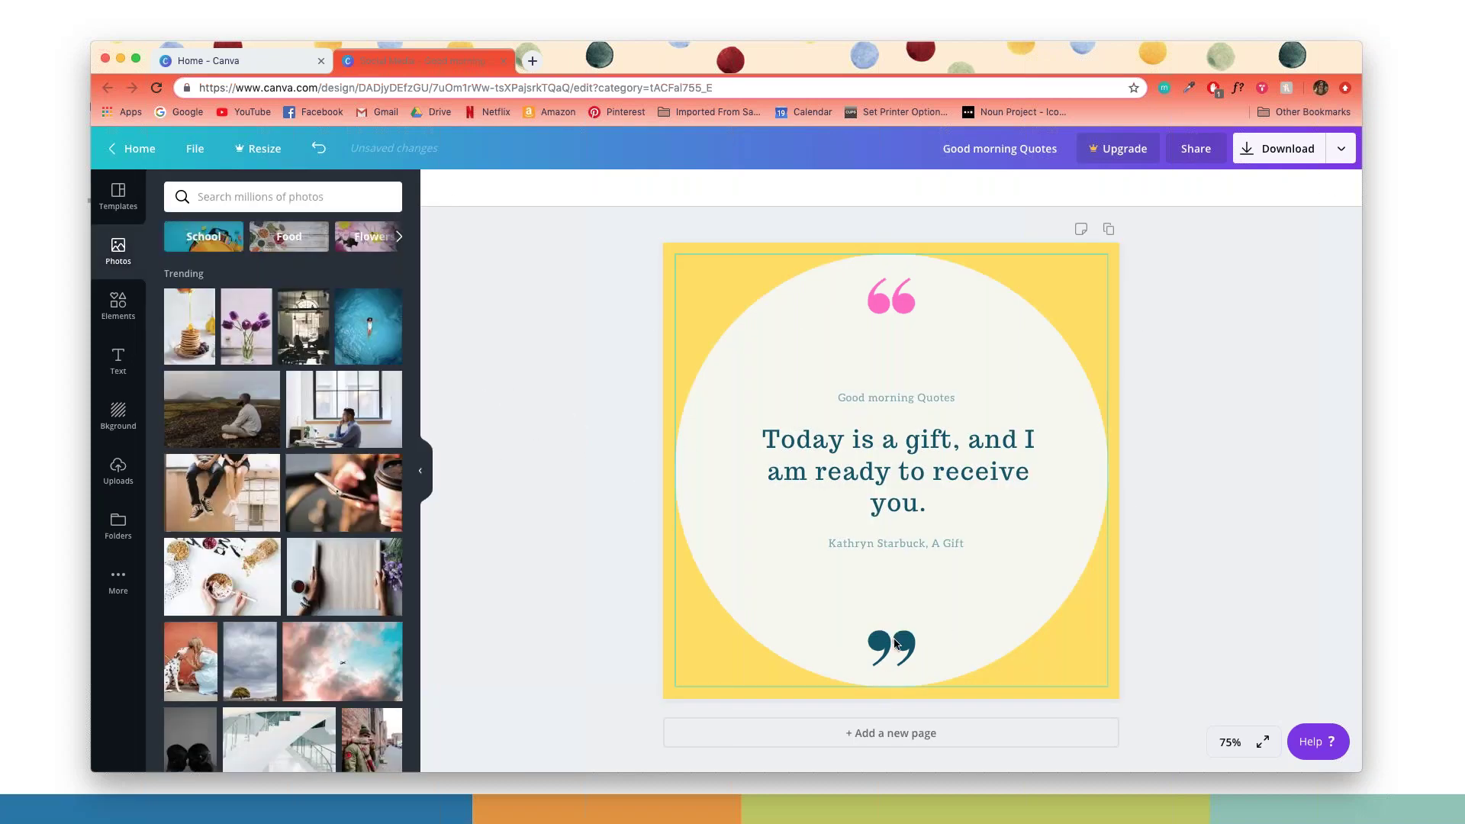
Step: Look through the available design elements, including grids, charts, frames, shapes, gradients, lines and illustrations
click(118, 305)
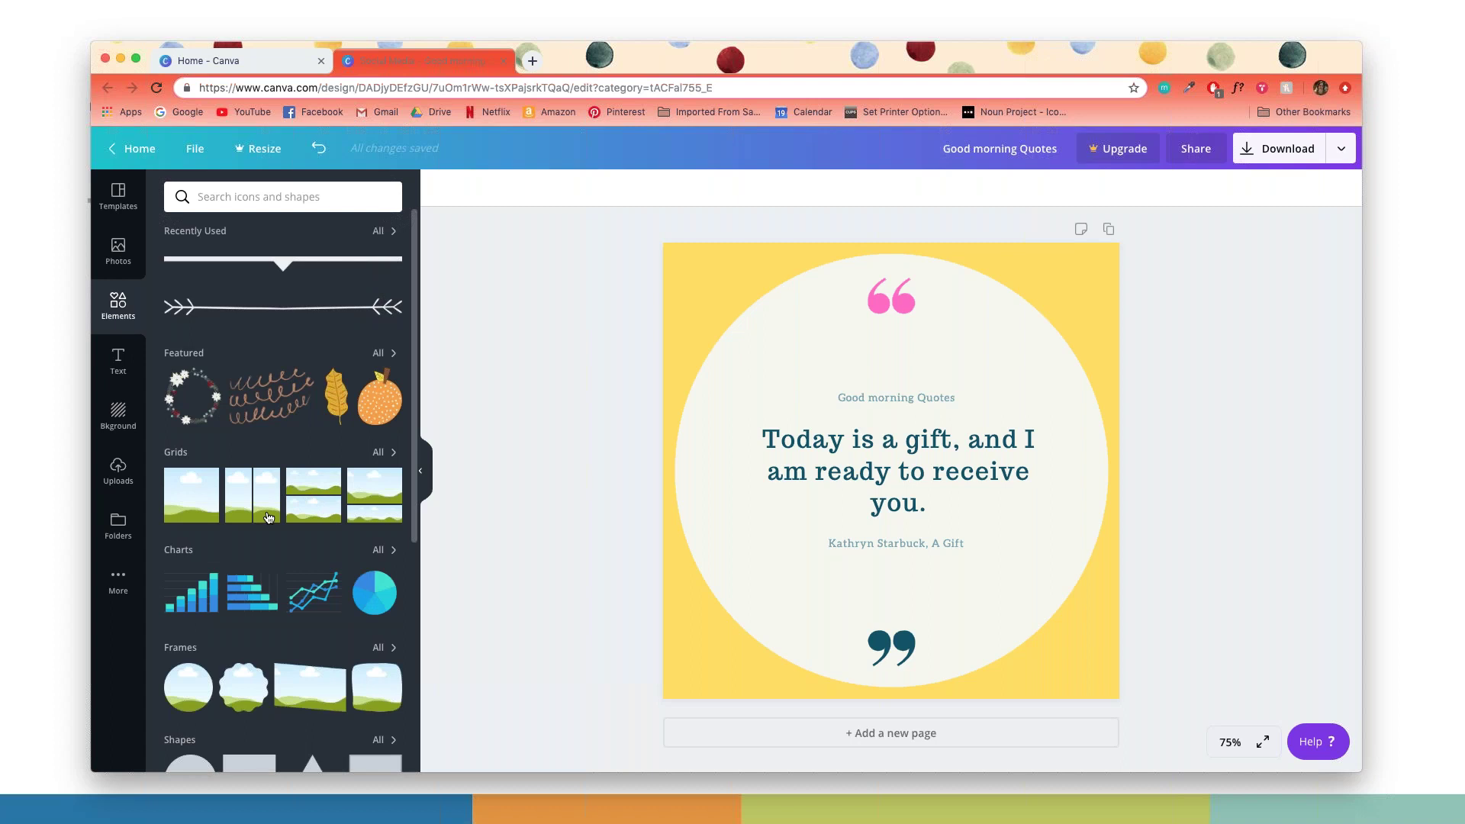
scroll(268, 541, down, 7)
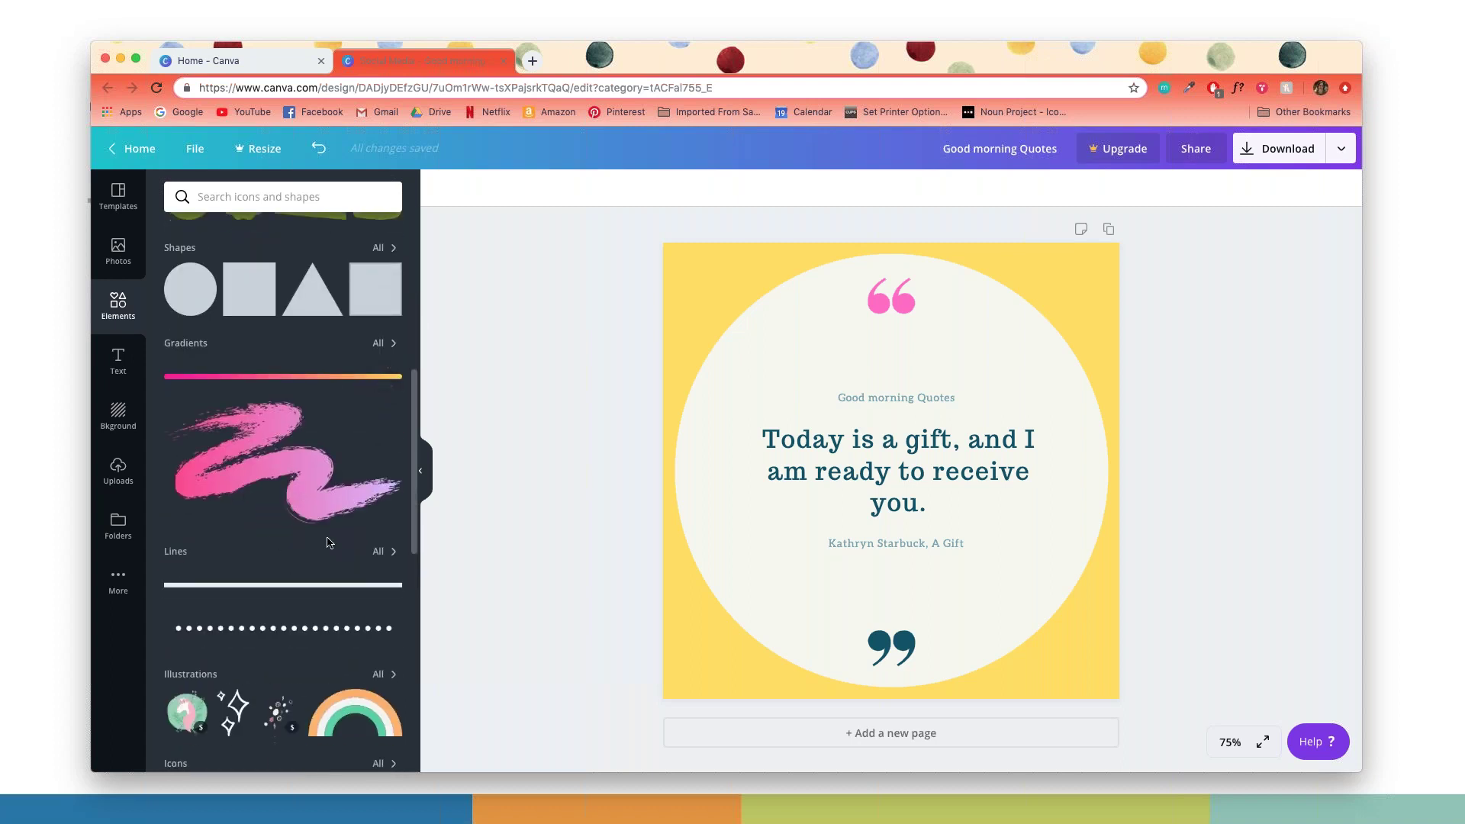
scroll(260, 540, down, 15)
scroll(266, 542, up, 15)
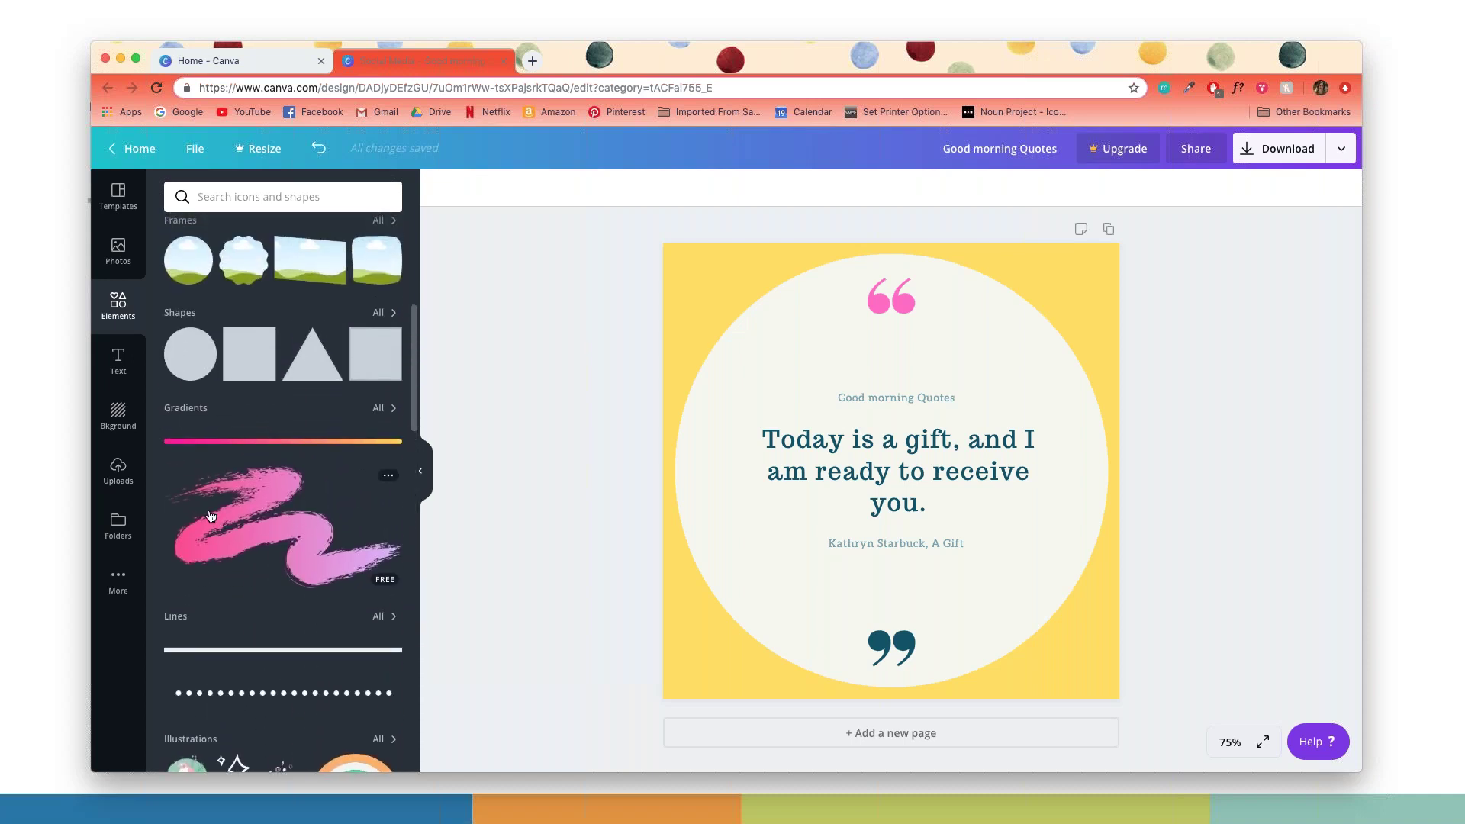
scroll(211, 516, up, 4)
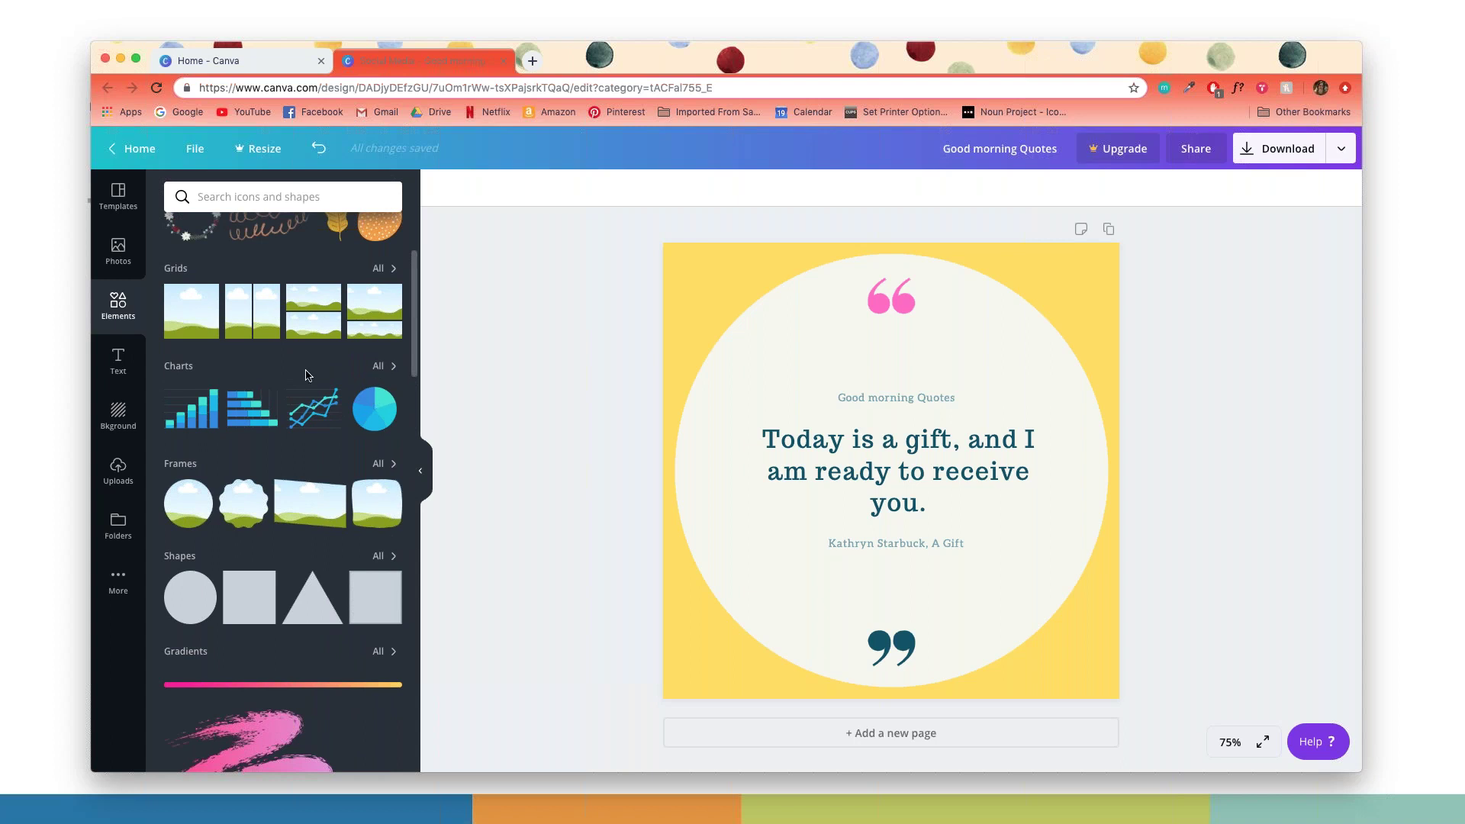
scroll(307, 375, up, 3)
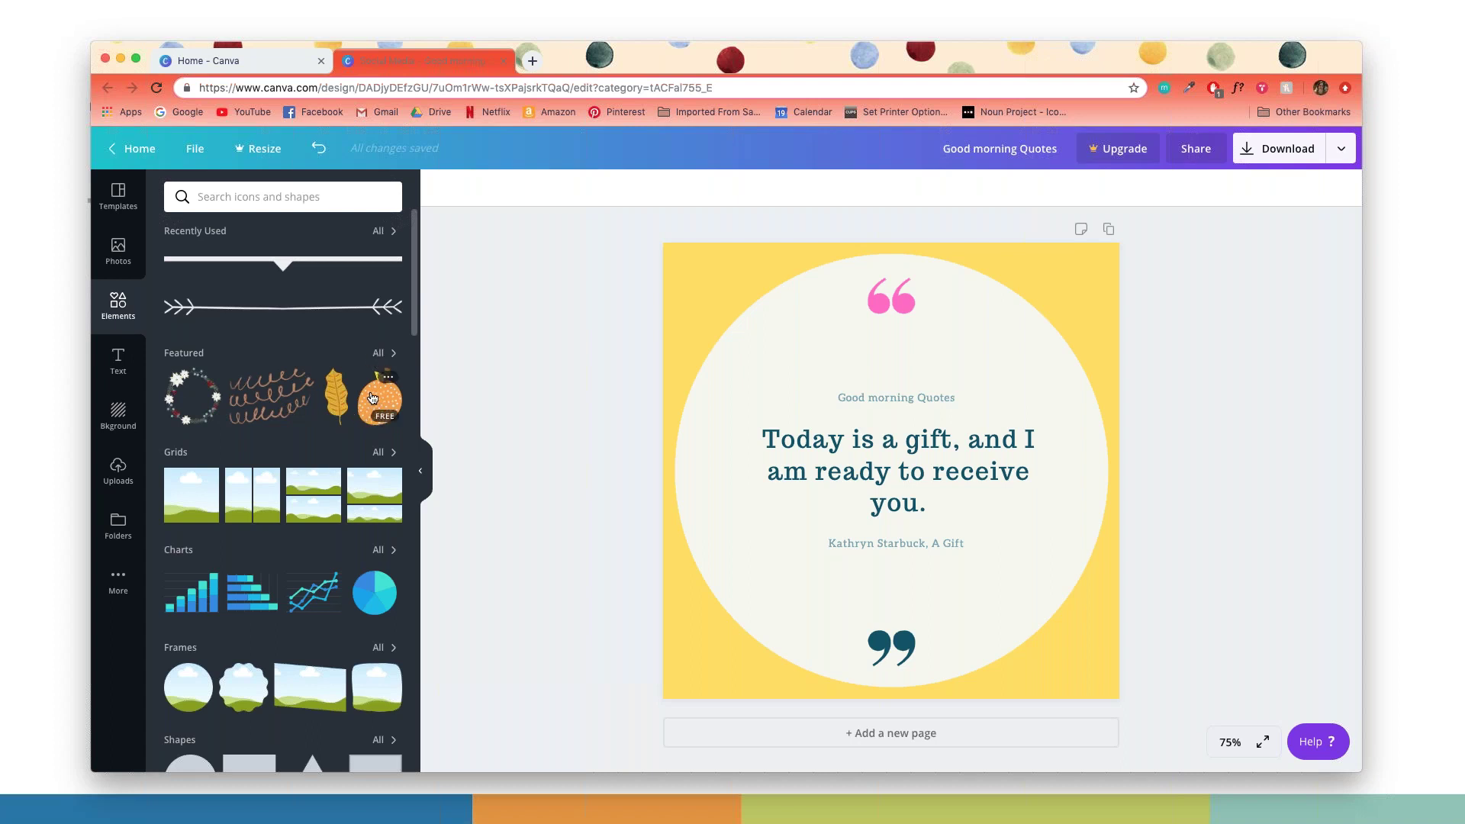
Step: Add the pink brush-stroke gradient over the lower part of the page and recolor it blue and orange
scroll(205, 402, down, 7)
scroll(204, 402, up, 2)
mouse_move(229, 496)
mouse_down()
mouse_move(927, 511)
mouse_move(778, 502)
mouse_move(817, 648)
mouse_up()
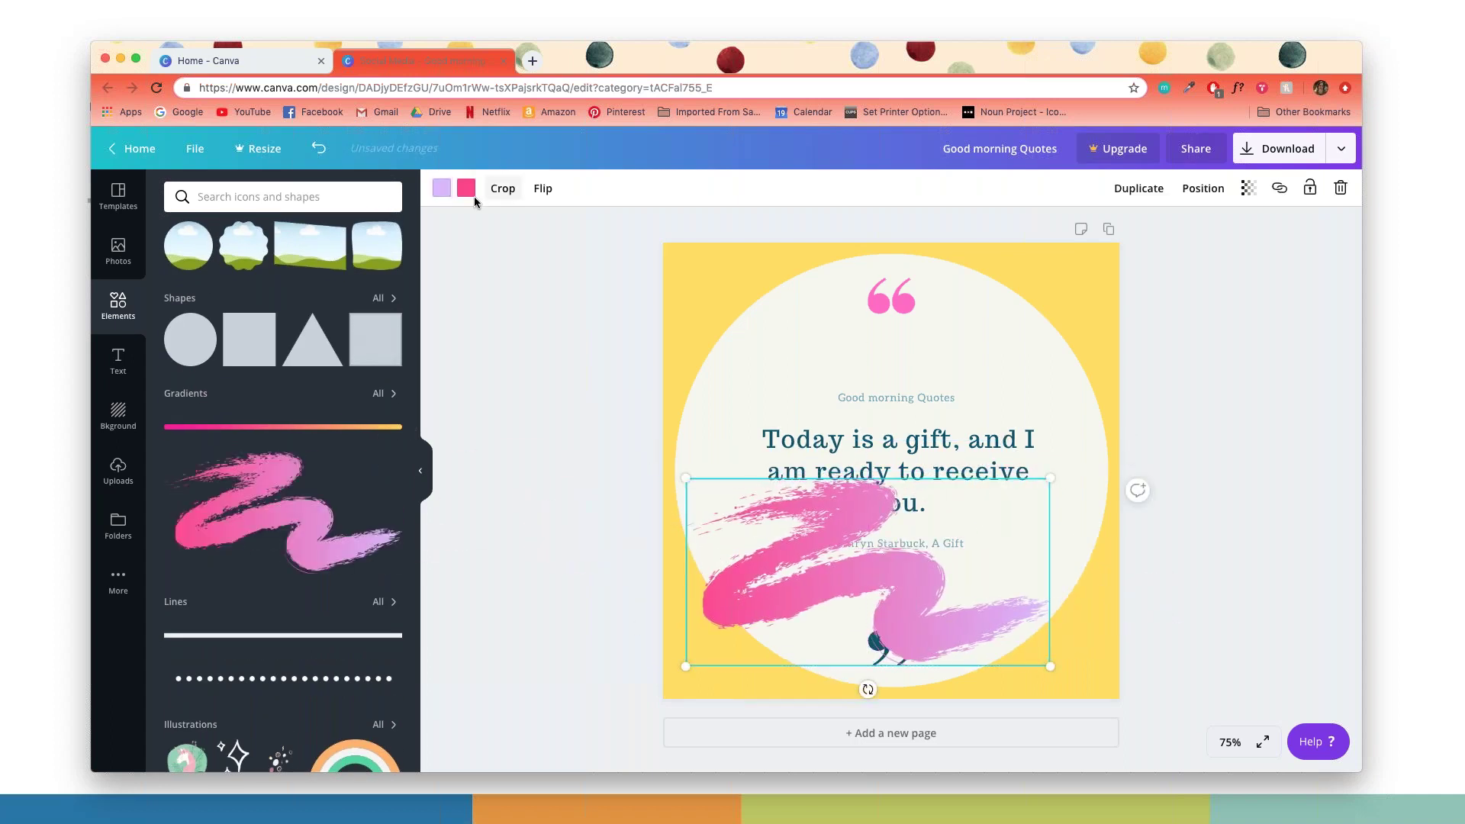
click(474, 195)
click(340, 476)
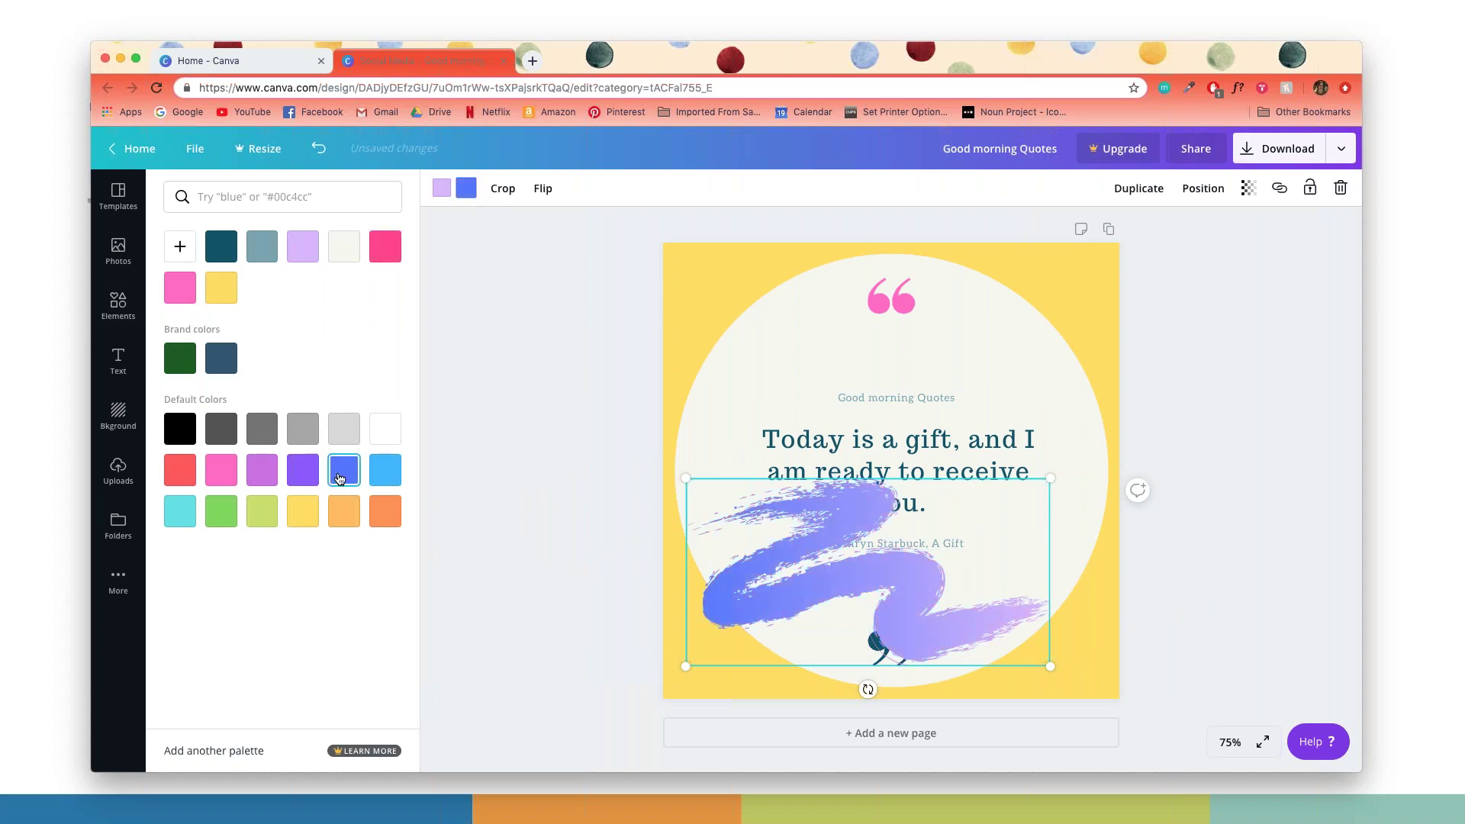
click(389, 524)
Step: Tilt the brush stroke in the page's lower-left corner, send it to the back, and nudge the circle slightly right
drag(1059, 469, 972, 416)
mouse_move(903, 595)
mouse_down()
mouse_move(860, 595)
mouse_move(862, 630)
mouse_up()
click(1206, 189)
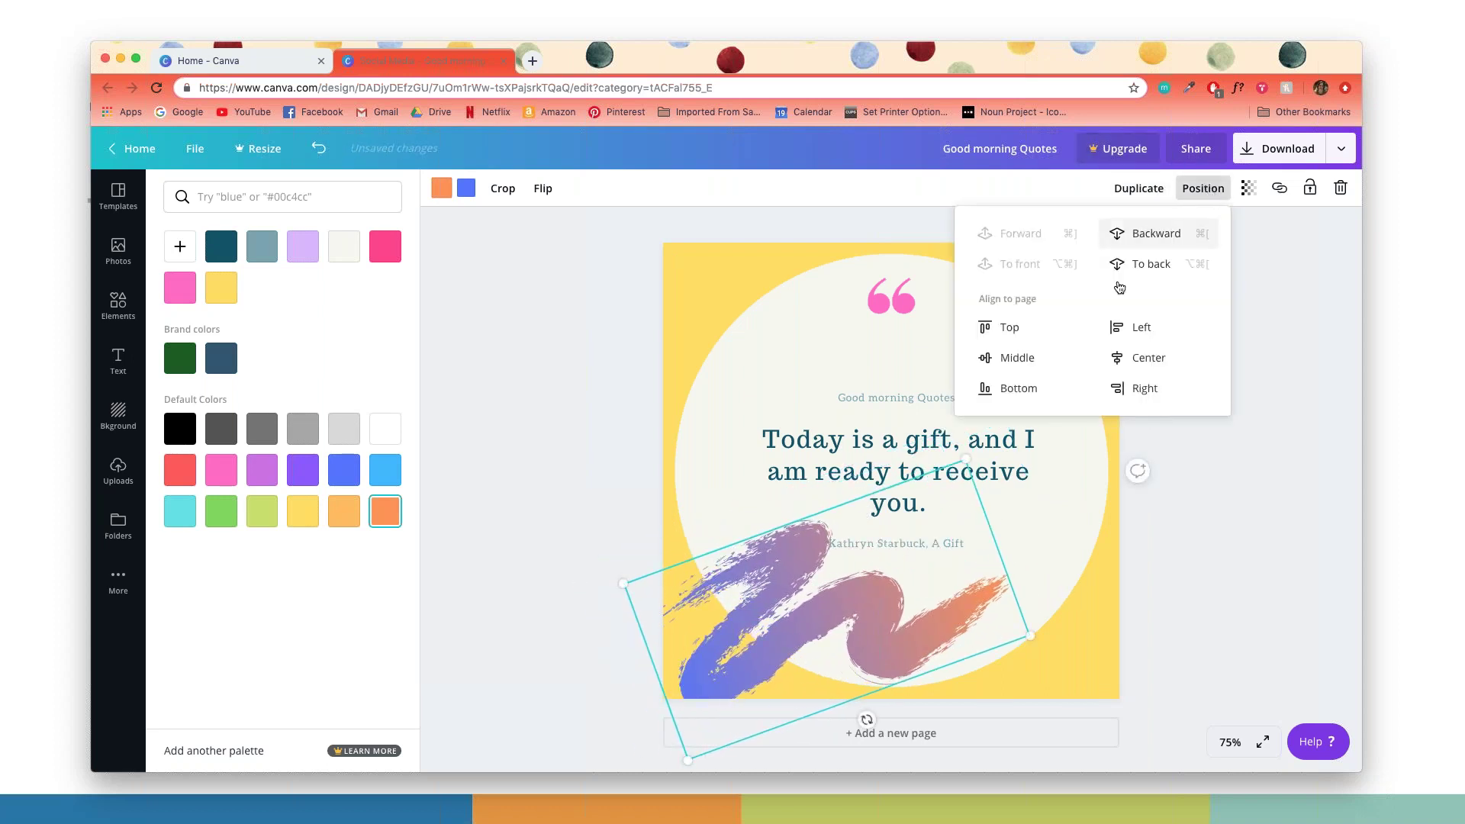
click(1151, 264)
drag(749, 674, 756, 672)
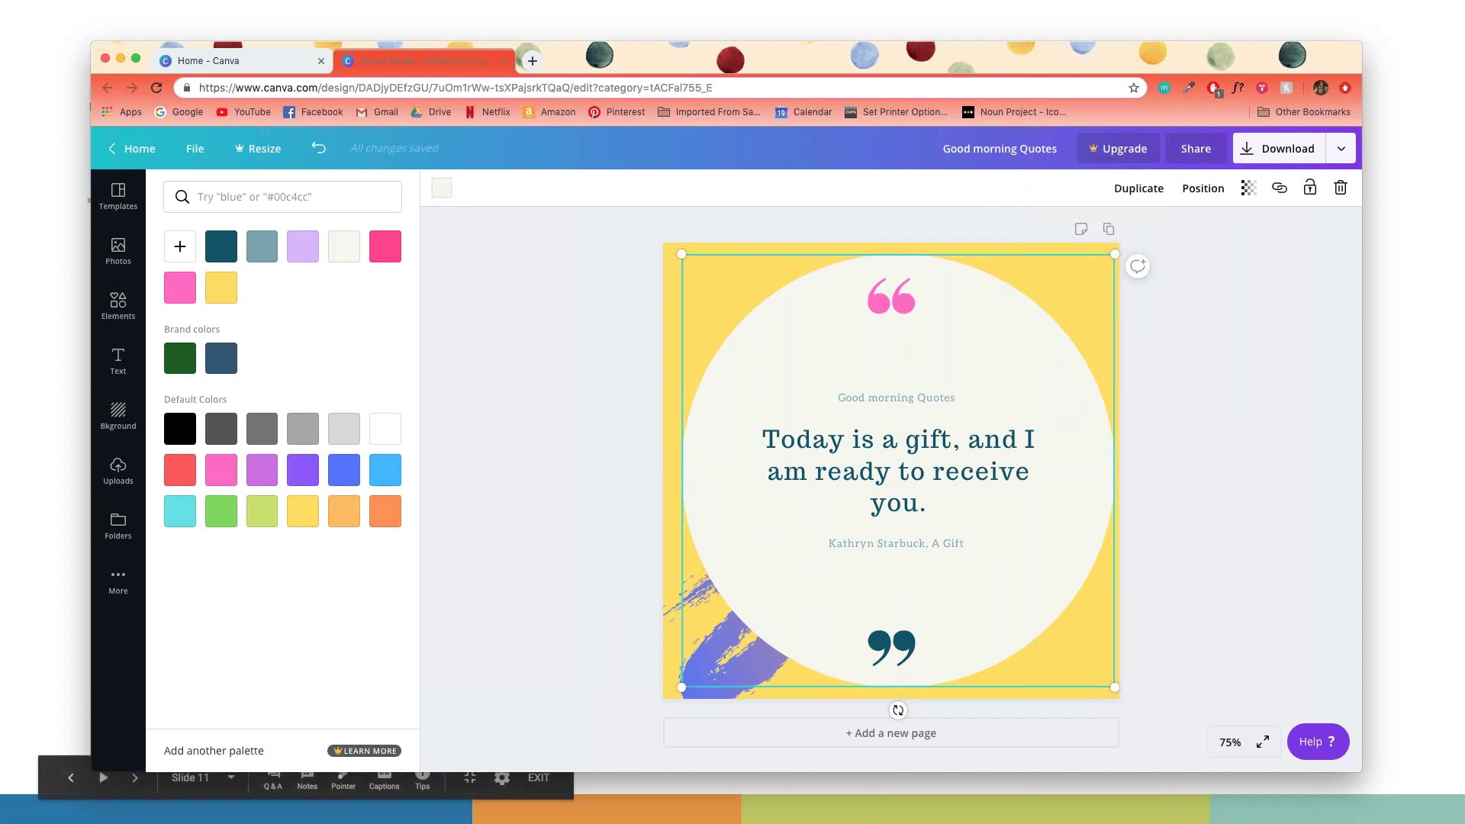
click(560, 599)
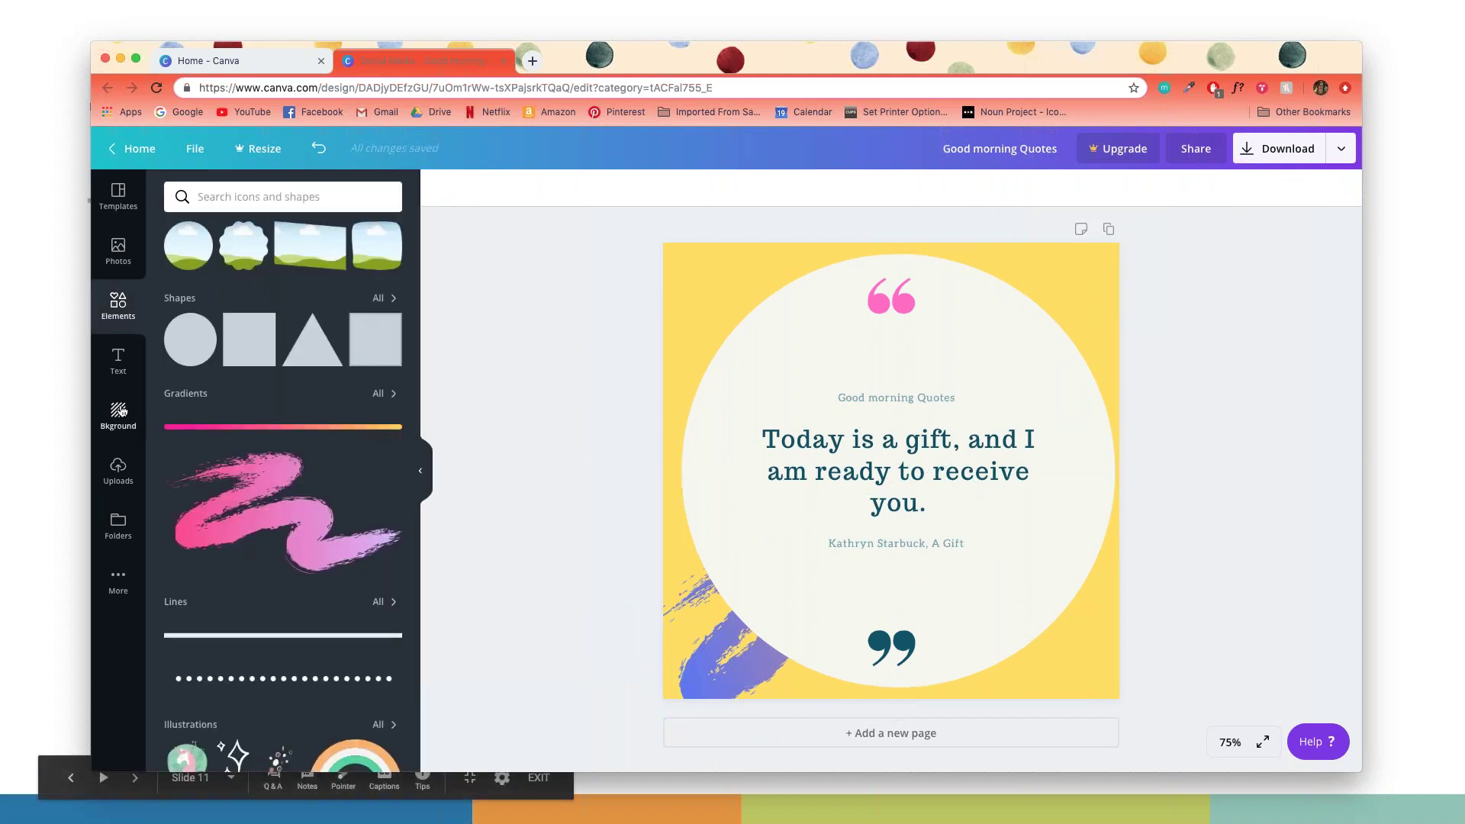
Step: Browse the full Icons collection and add the free teal geometric flower to the design
scroll(261, 397, down, 15)
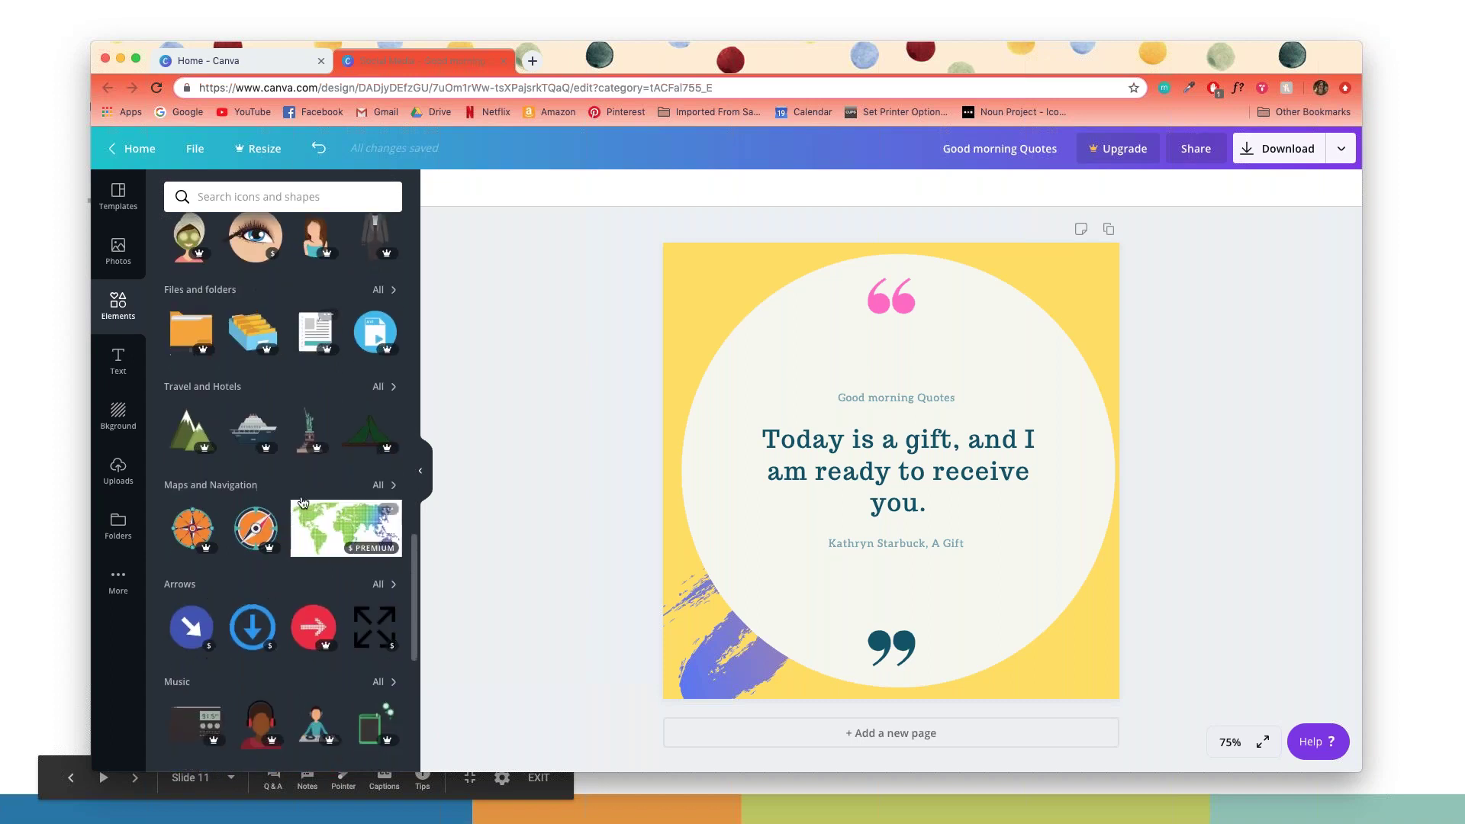
scroll(261, 397, up, 8)
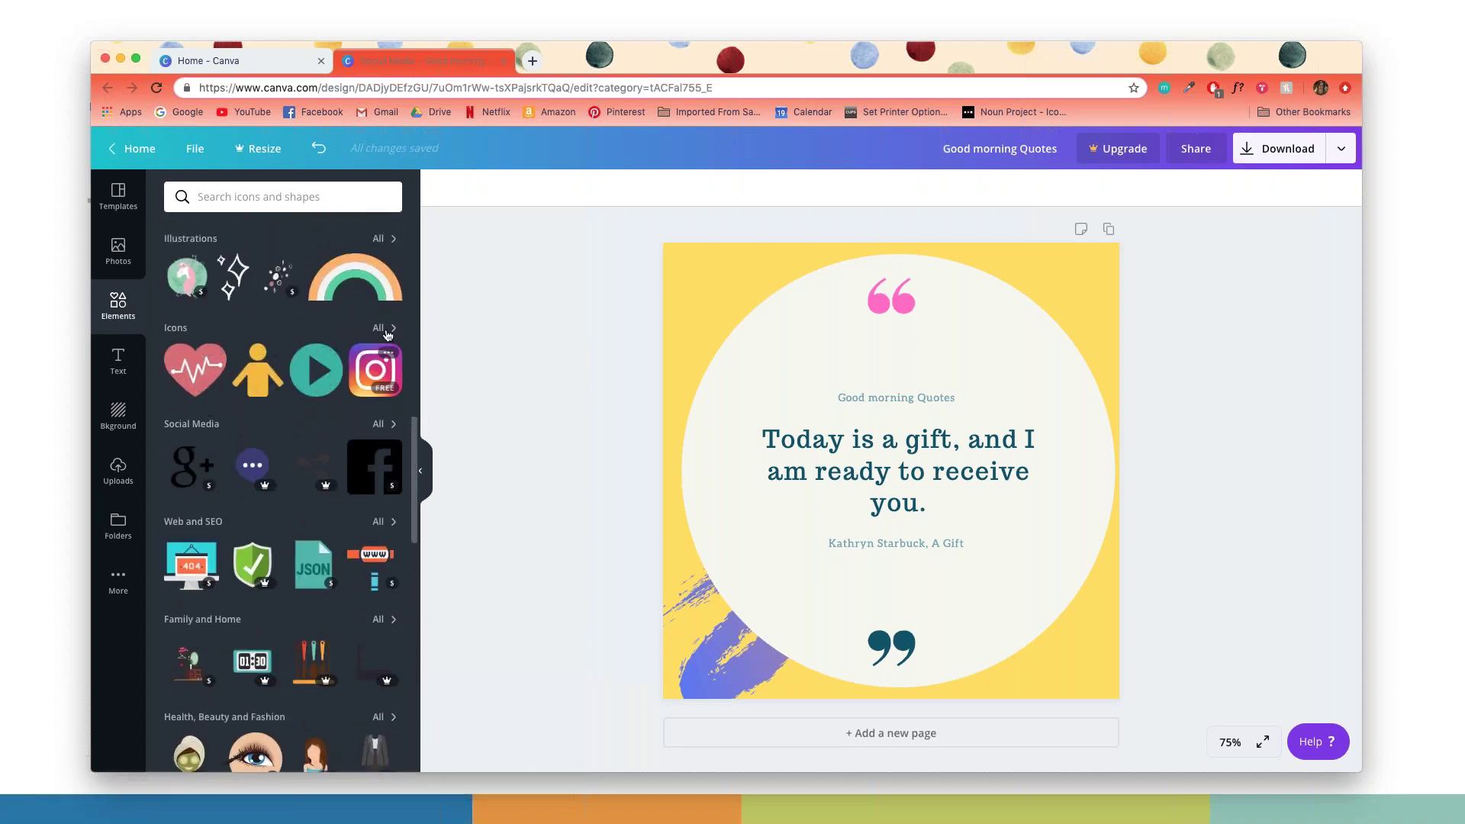
click(383, 328)
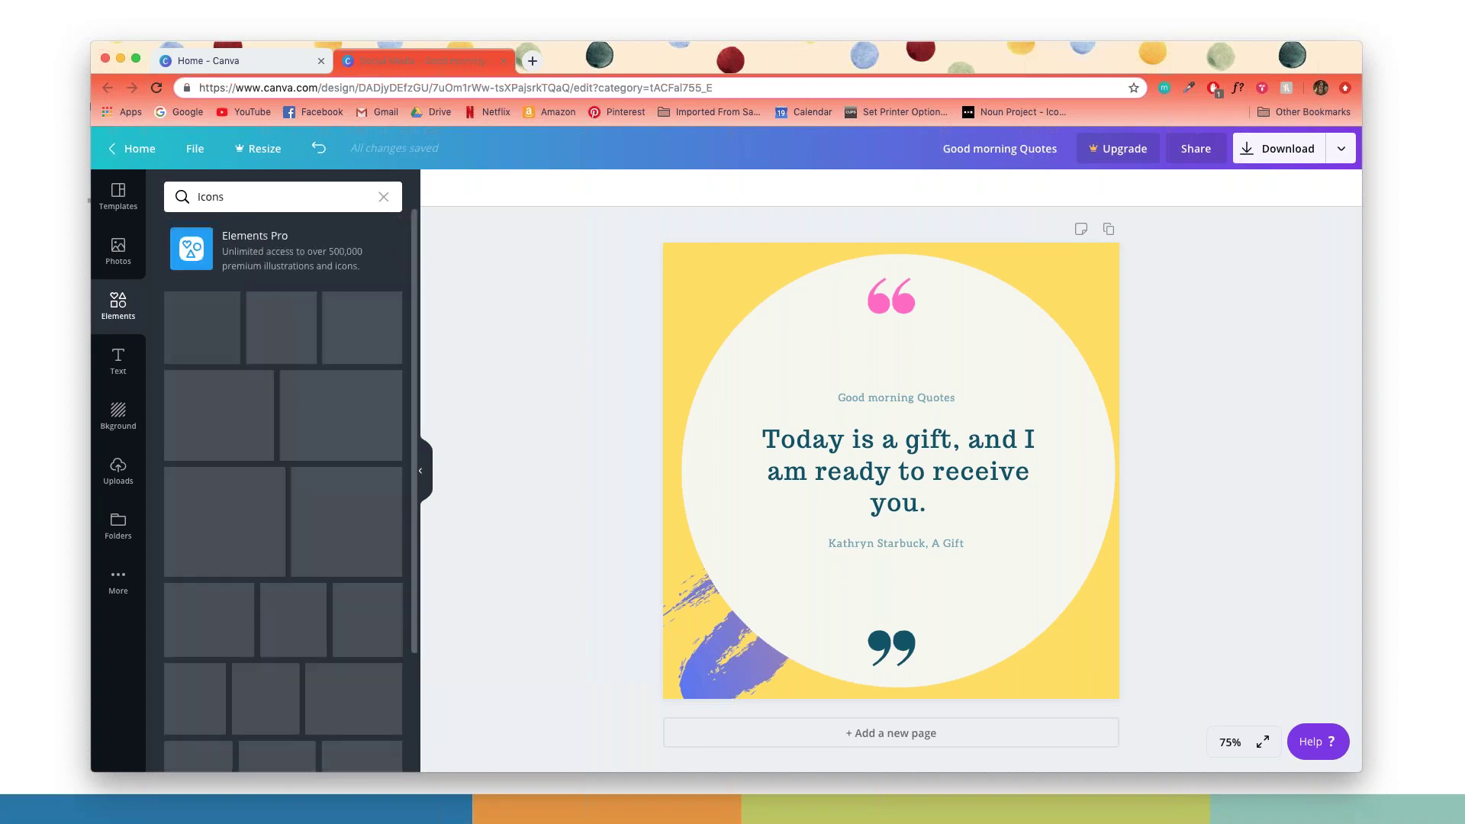
scroll(318, 507, down, 4)
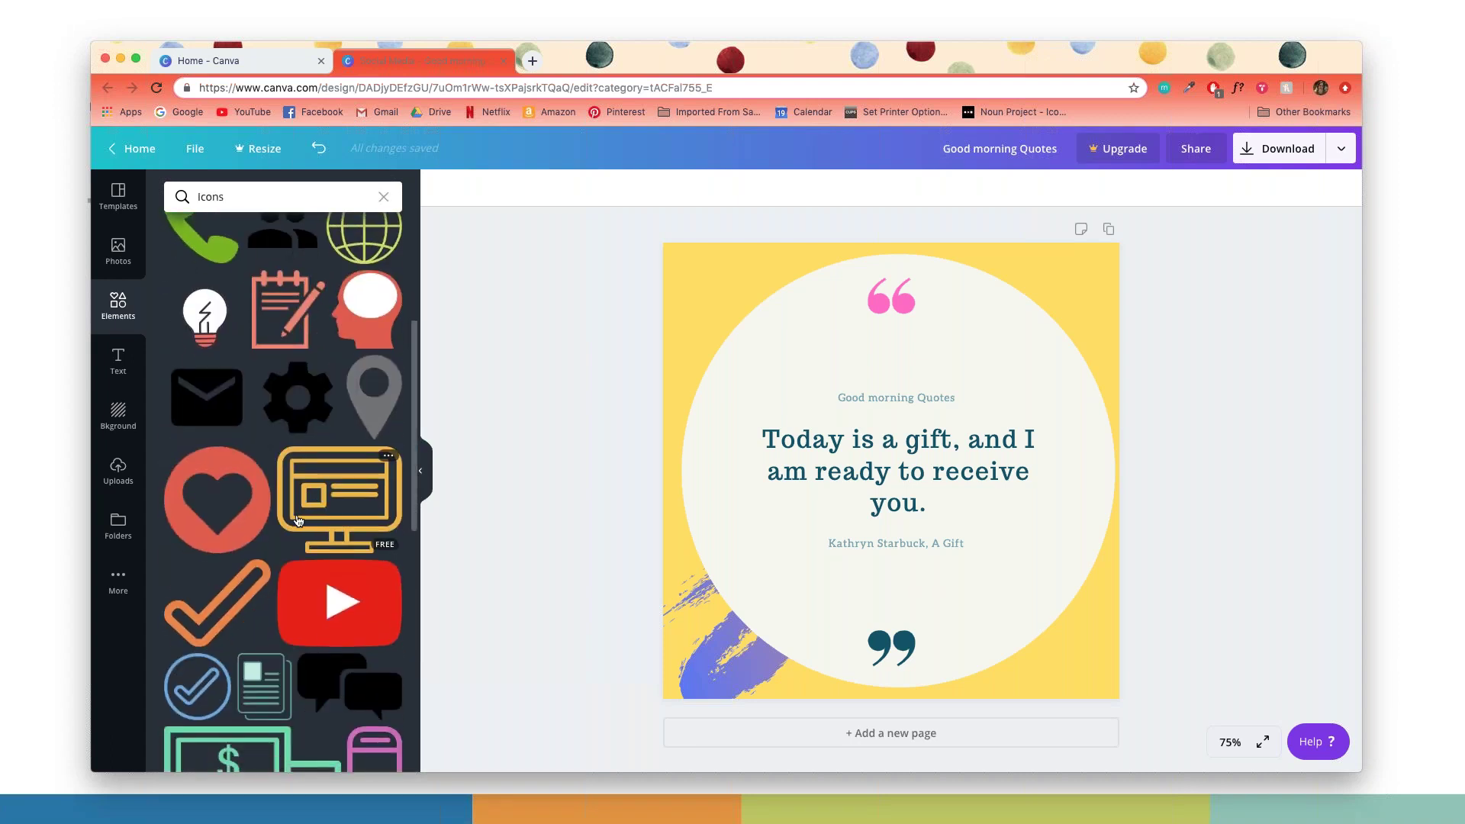
scroll(299, 521, down, 2)
scroll(321, 489, down, 5)
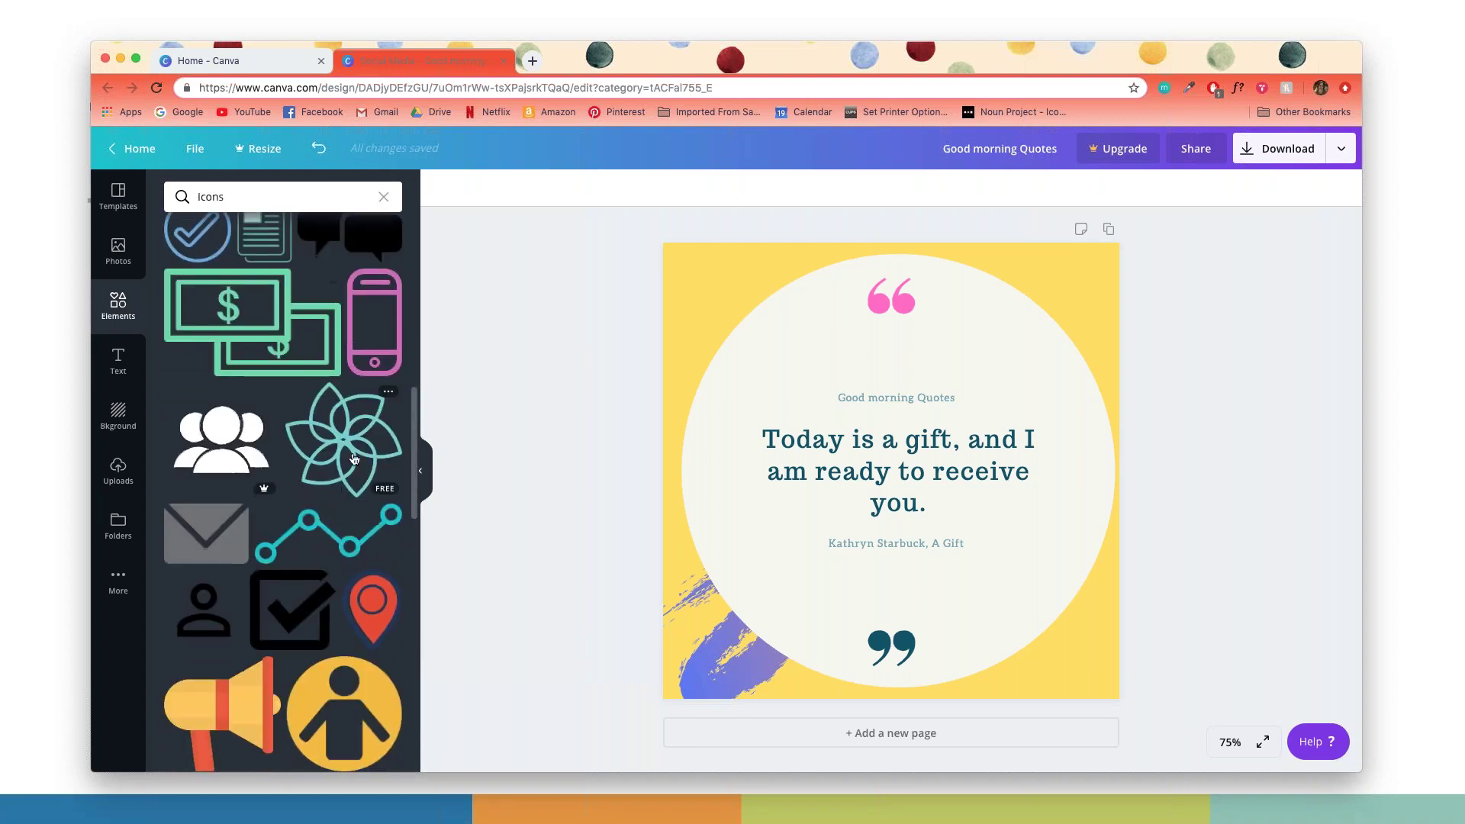
drag(356, 438, 969, 488)
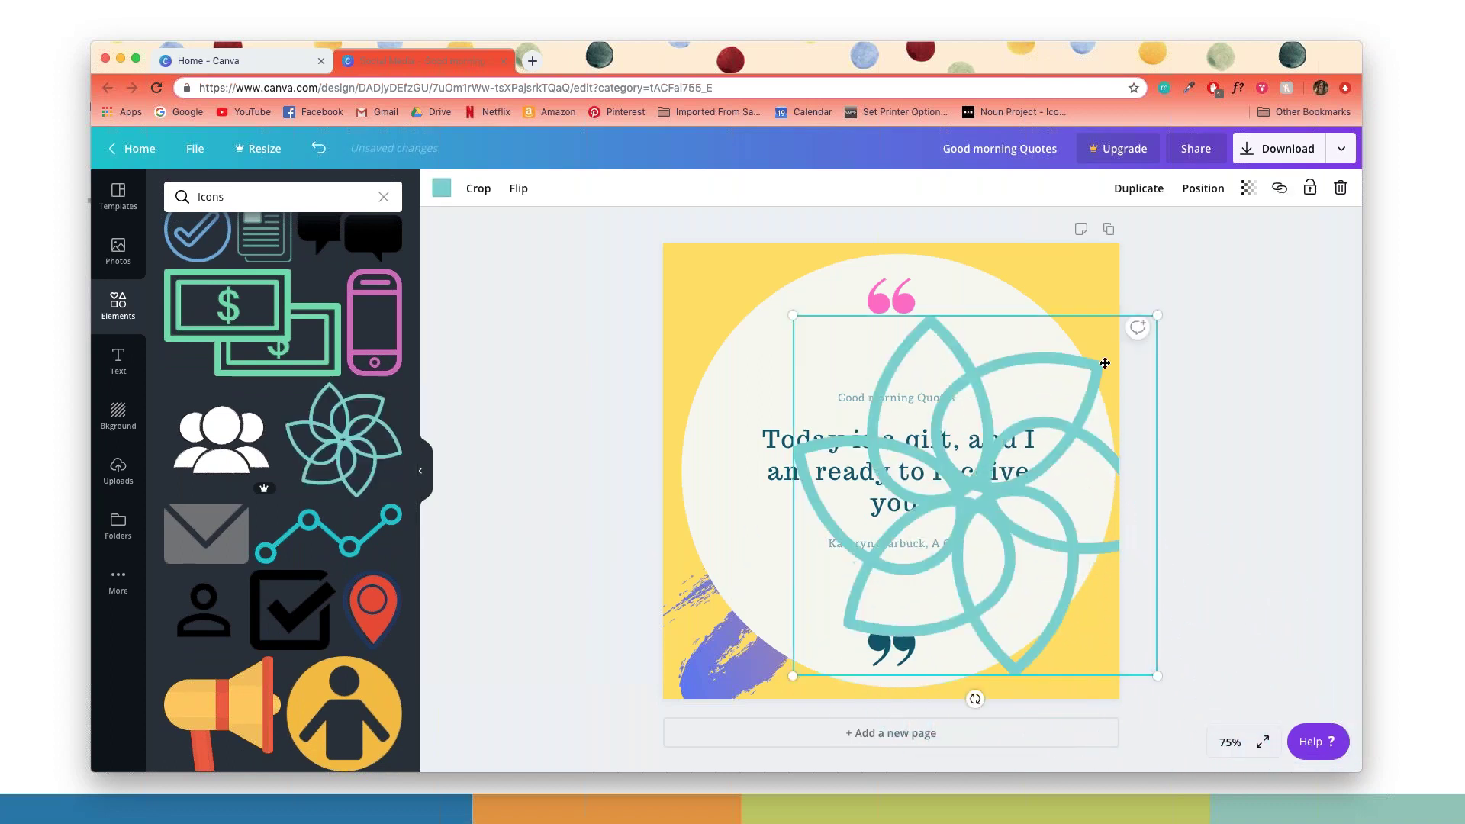
Step: Shrink the flower icon and move it to the circle's lower-right edge
drag(1147, 326, 1037, 457)
drag(988, 543, 1069, 548)
drag(879, 454, 976, 549)
drag(1095, 643, 1080, 609)
Step: Recolor the closing quotation marks pink to match the opening ones
click(903, 645)
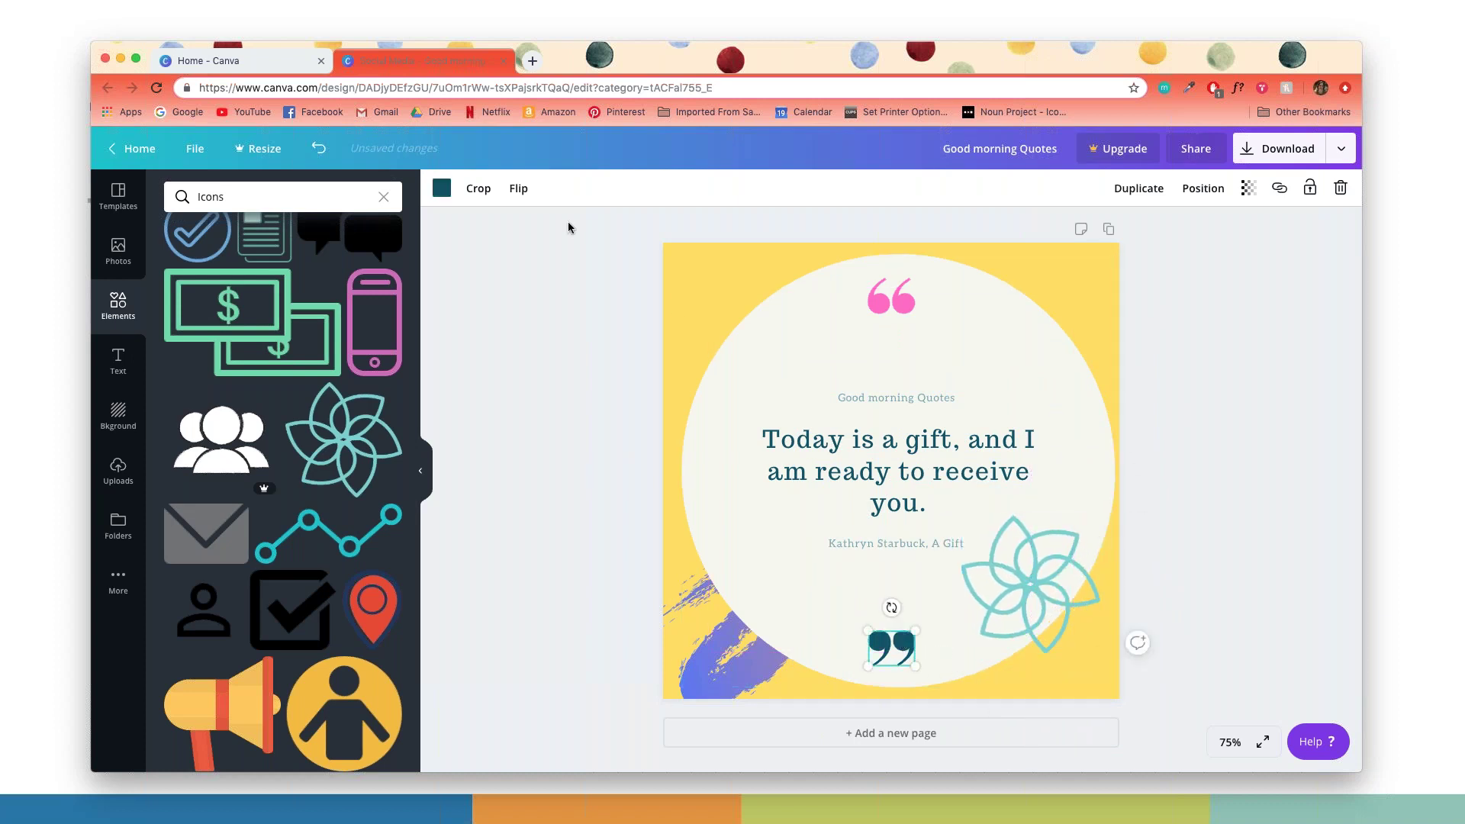
click(441, 188)
click(179, 281)
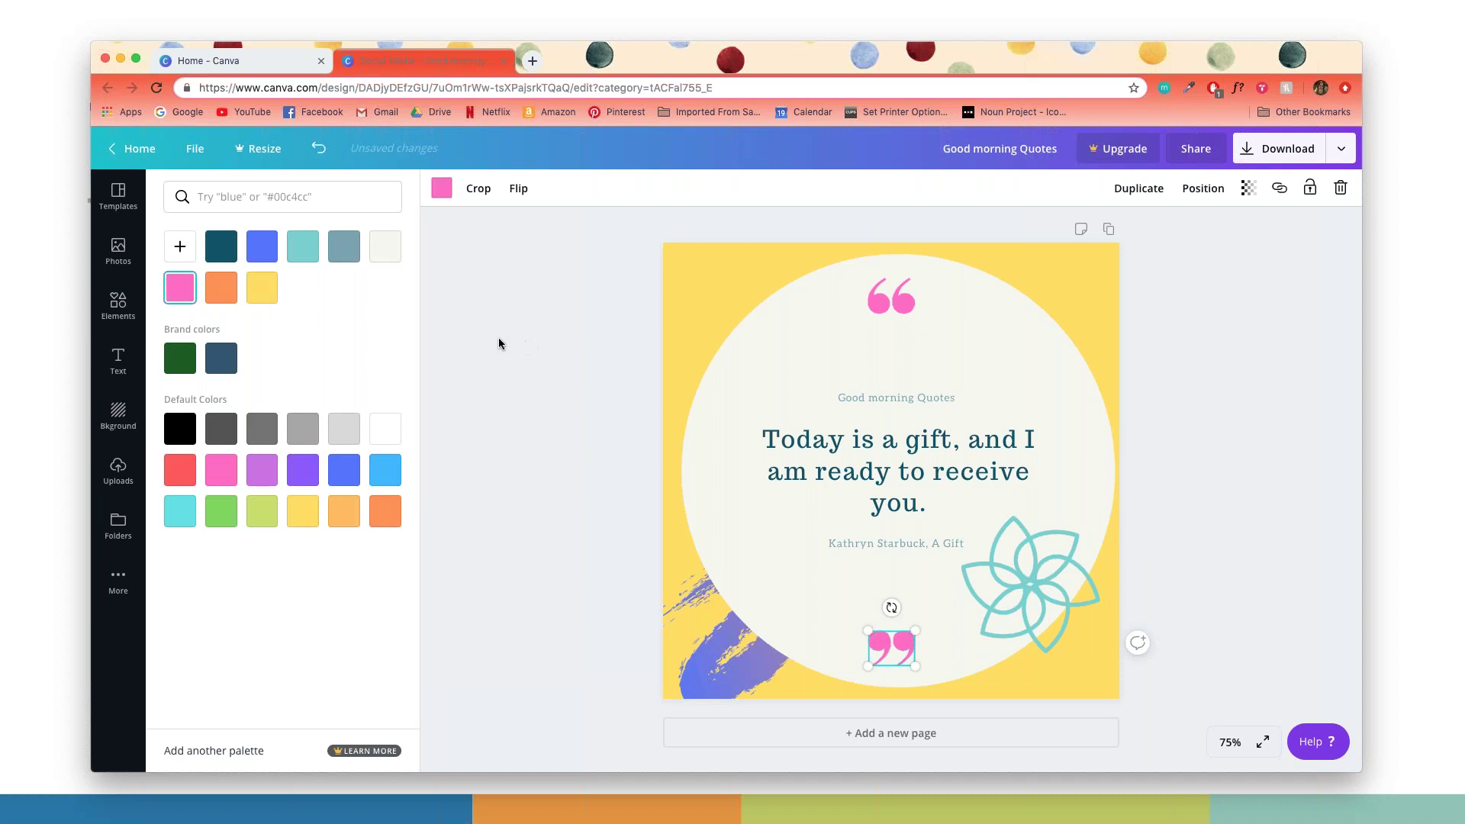
click(497, 337)
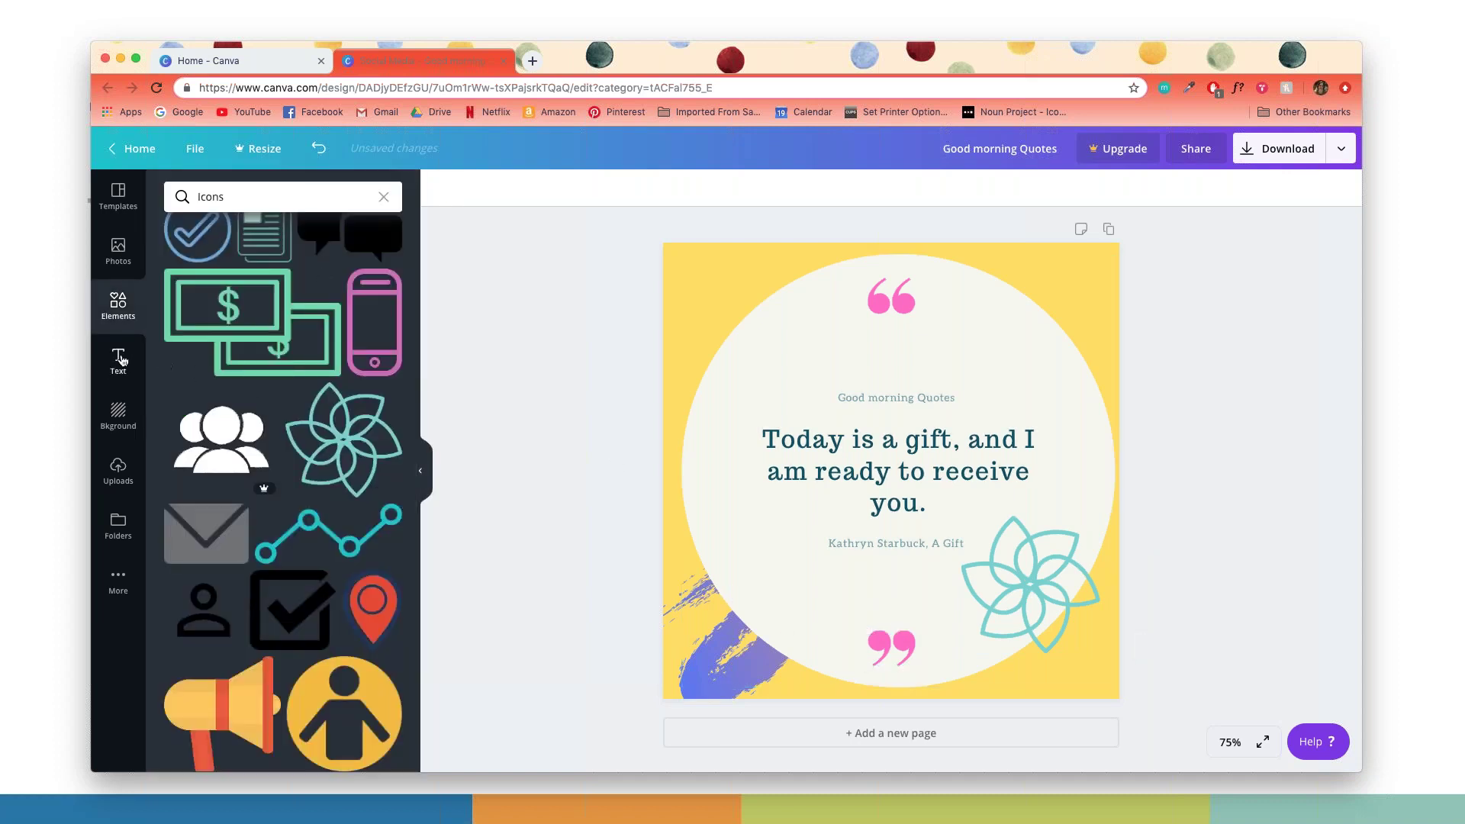
Step: Move the brush stroke further off the page's lower-left corner and straighten its rotation
mouse_move(697, 694)
mouse_down()
mouse_move(677, 676)
mouse_move(621, 739)
mouse_move(574, 736)
mouse_up()
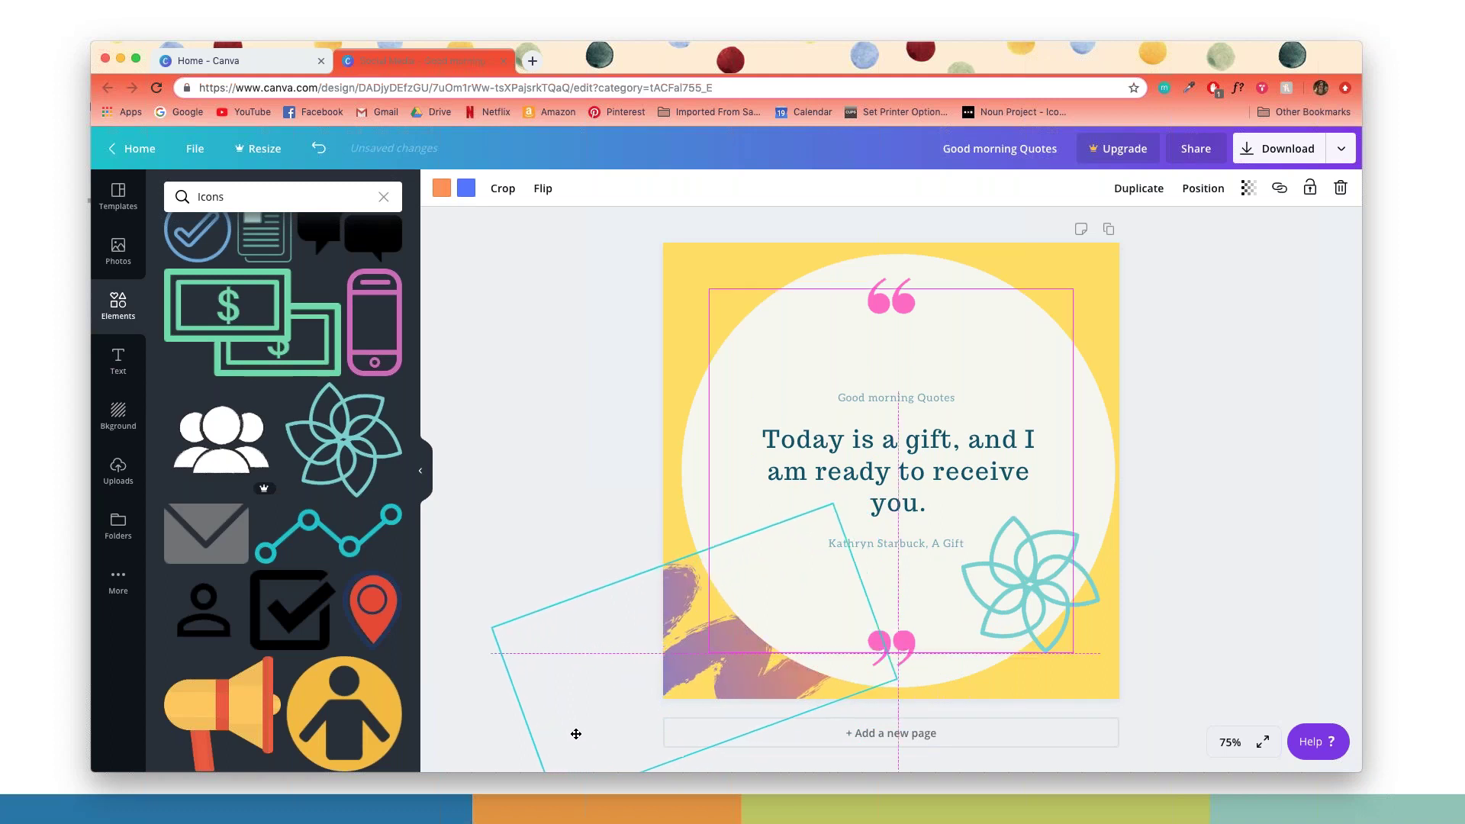
mouse_move(854, 482)
mouse_down()
mouse_move(904, 518)
mouse_move(934, 583)
mouse_move(885, 527)
mouse_move(902, 543)
mouse_up()
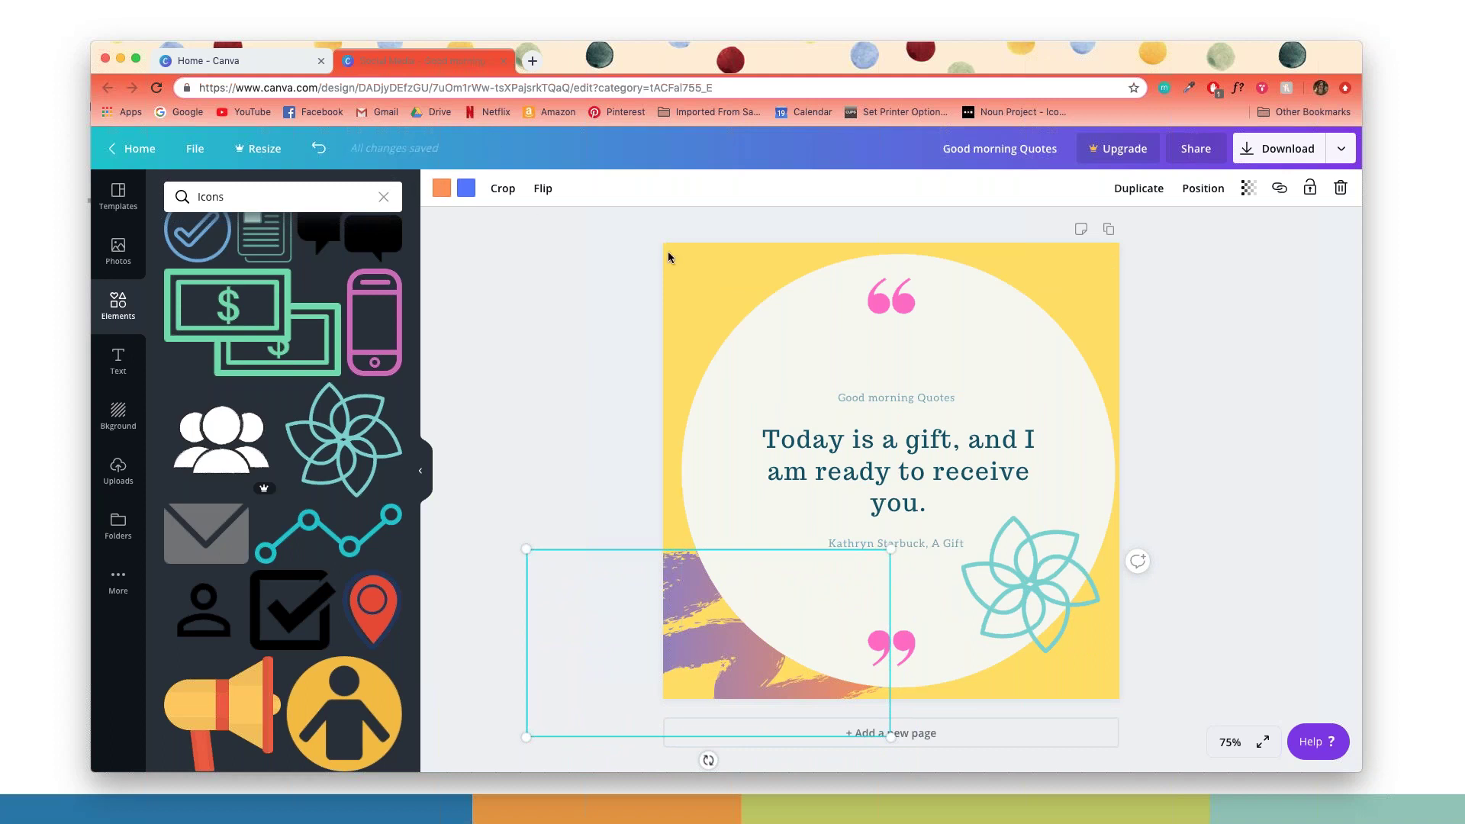
click(693, 267)
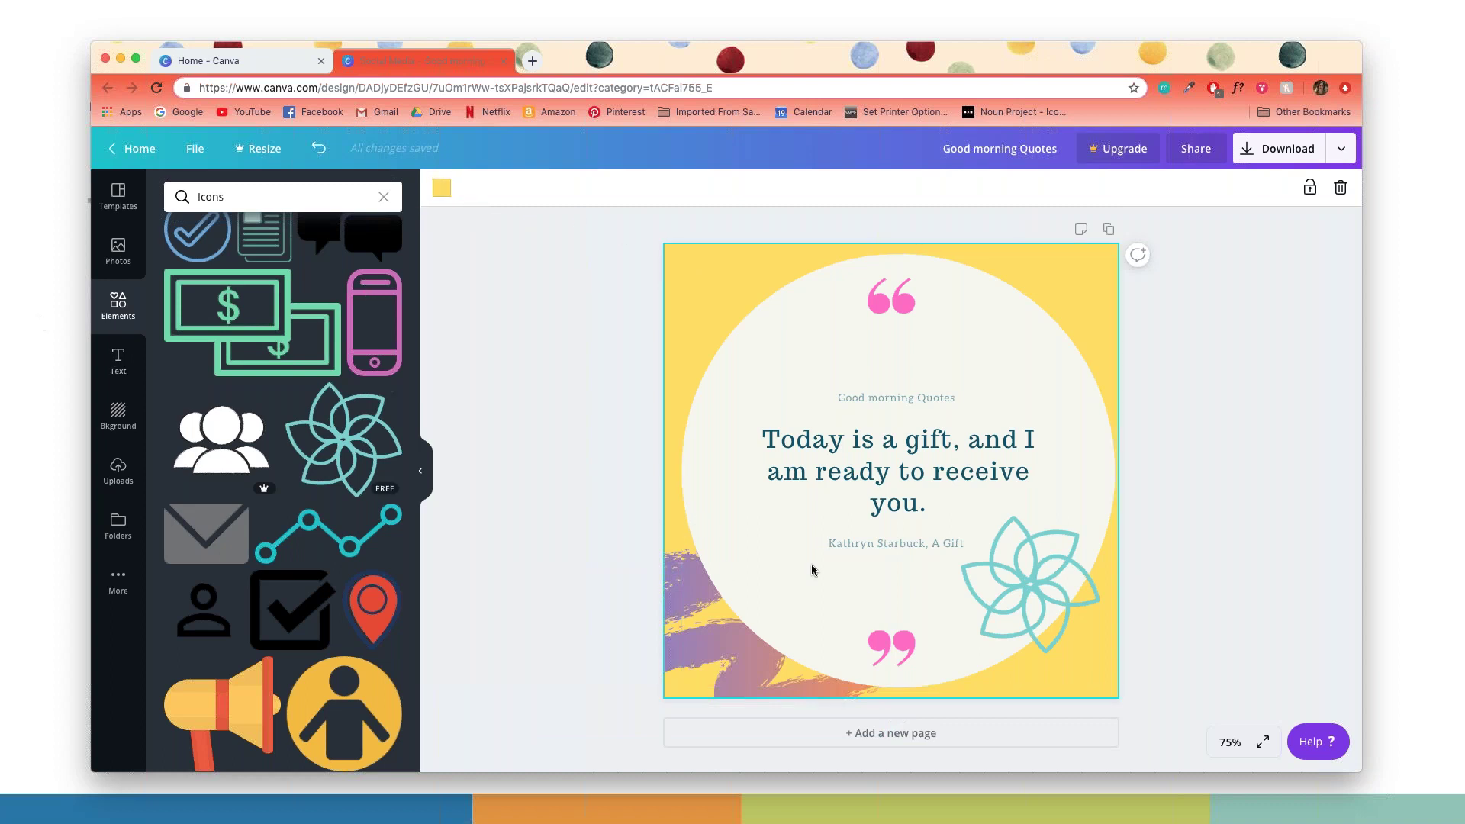
Step: Replace the main quote text with "We believe survivors."
click(881, 446)
click(924, 504)
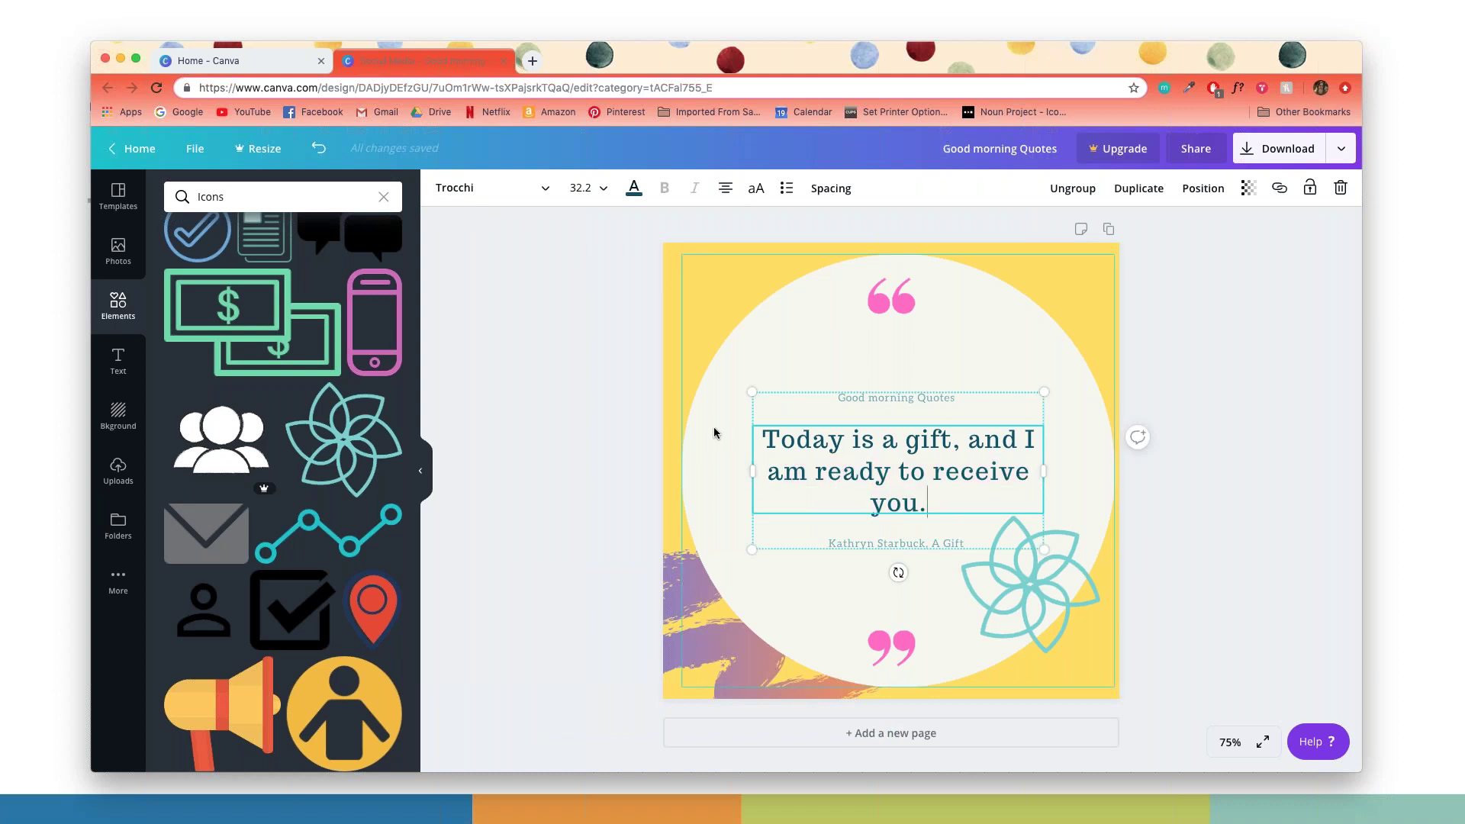
shift+click(762, 429)
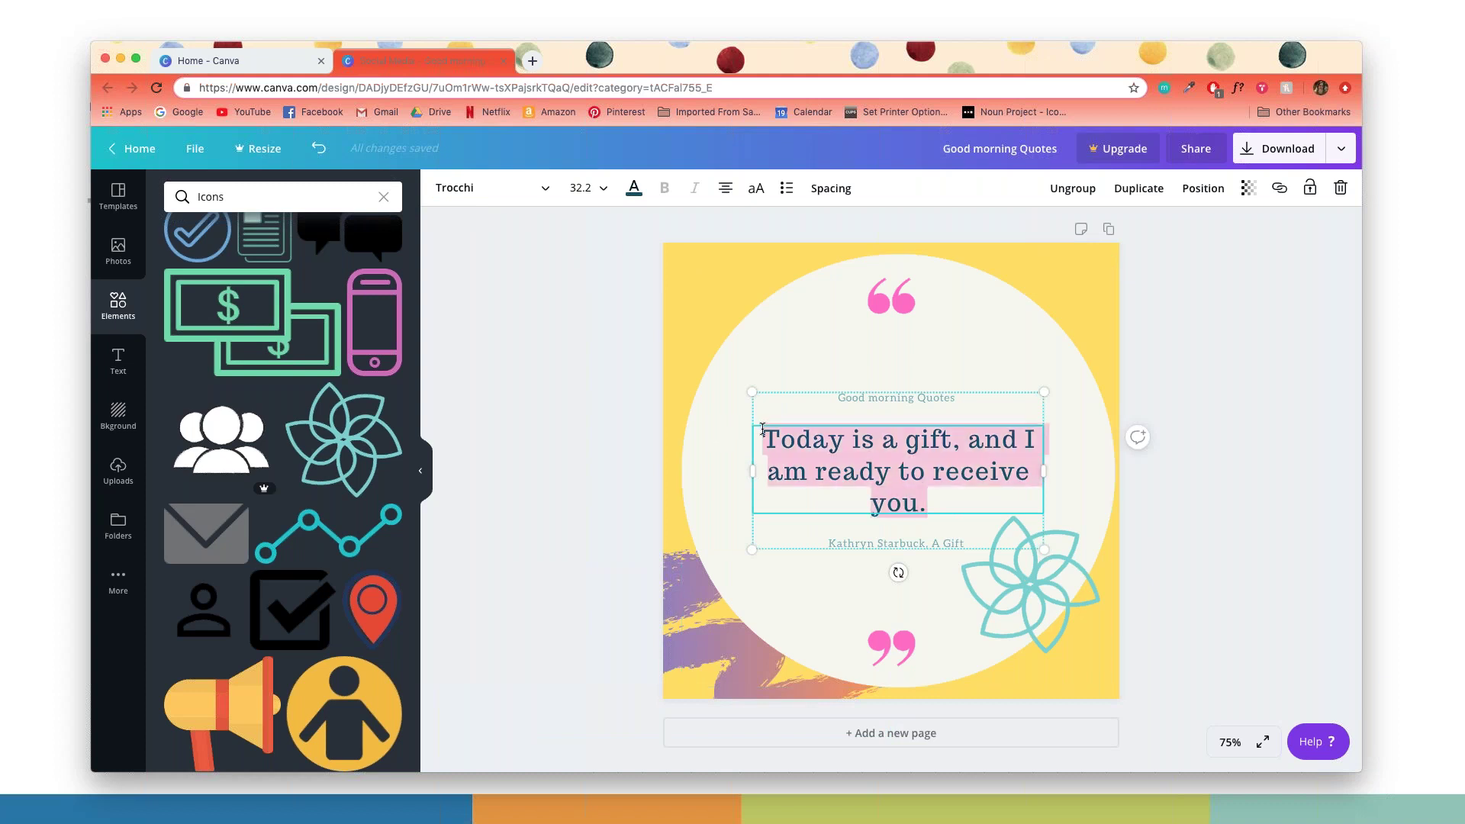
text(We belieb)
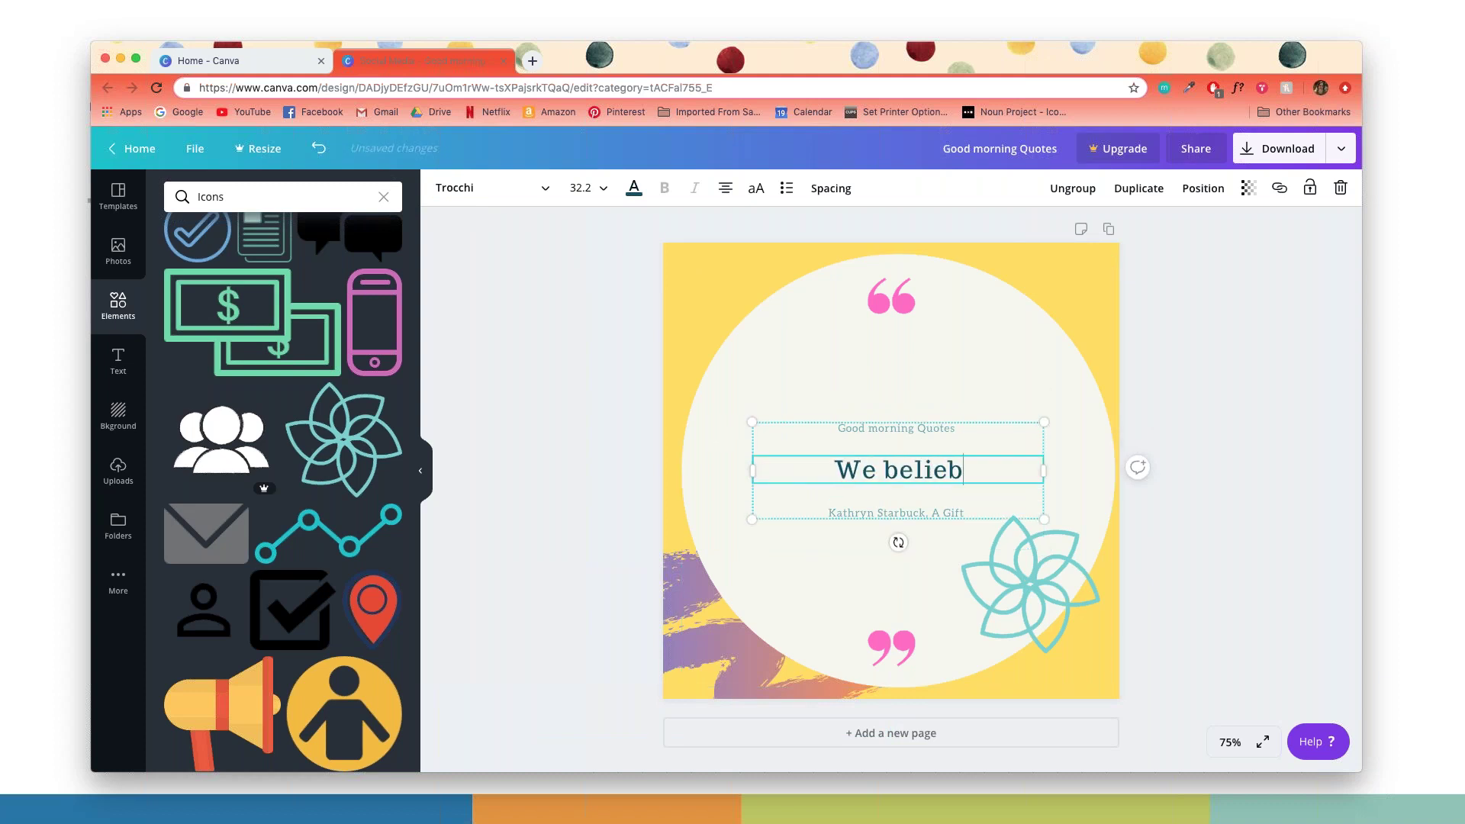
key(BackSpace)
text(ve sur)
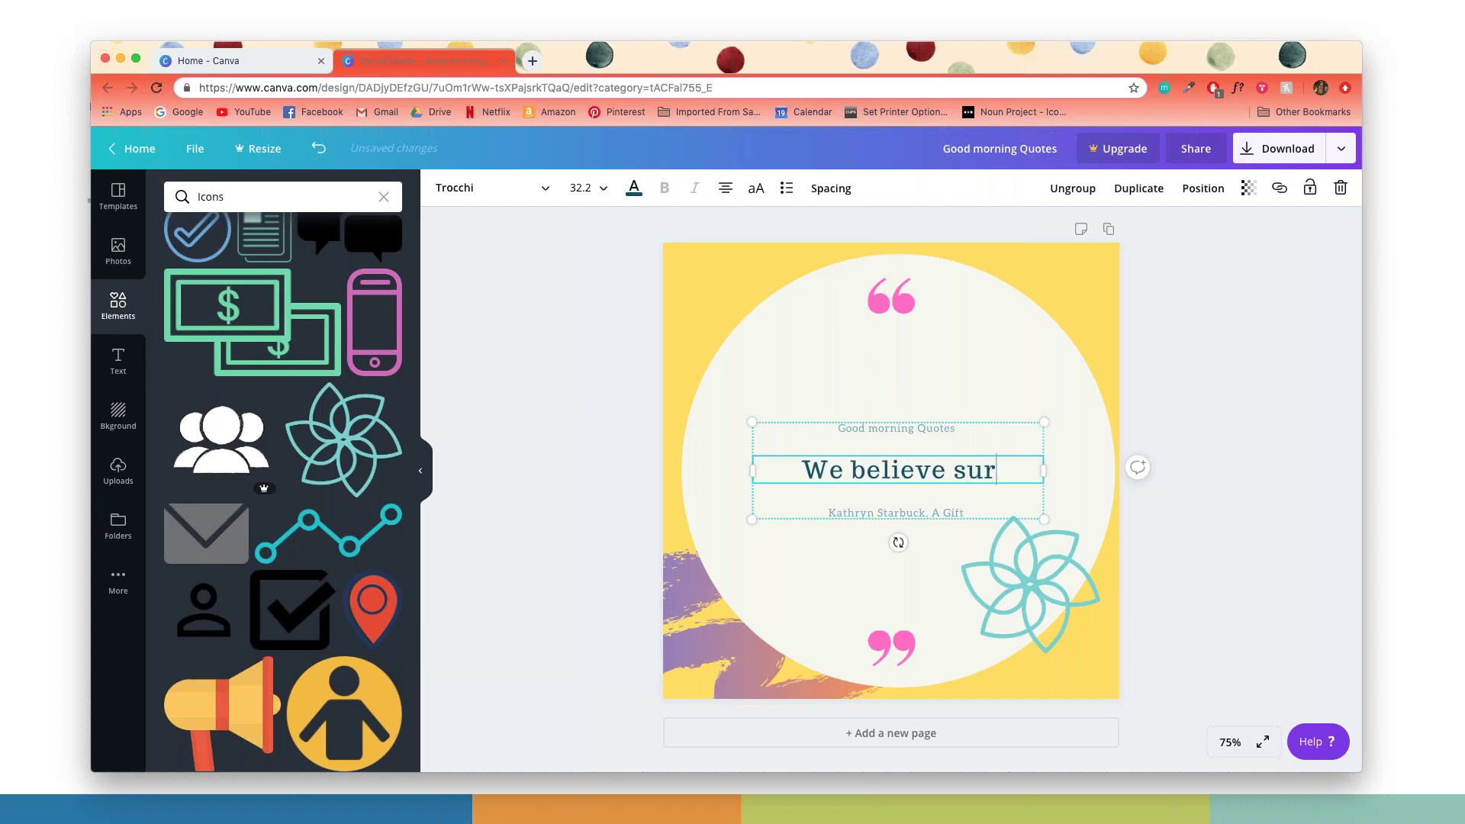
text(vivors.)
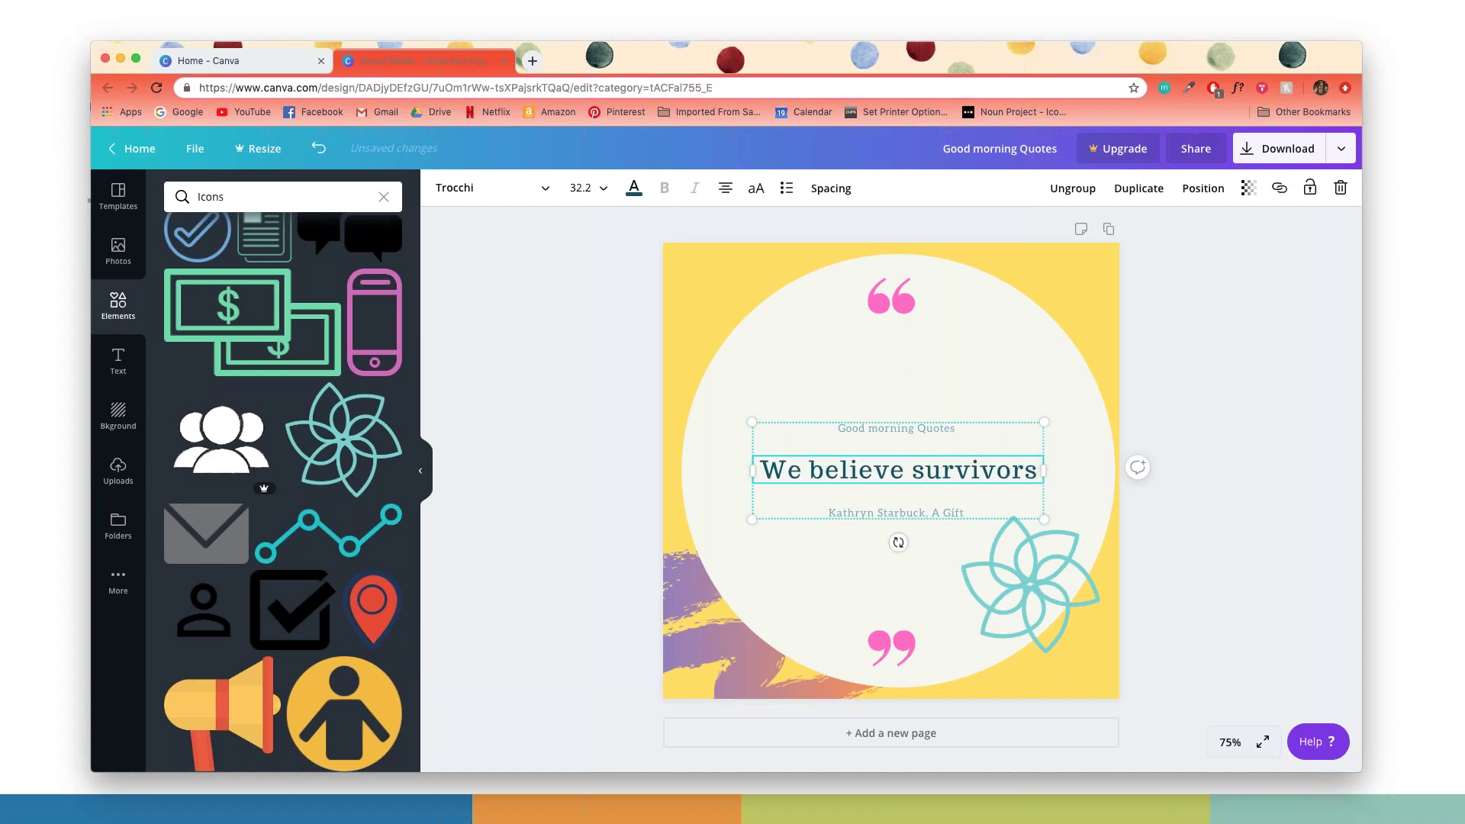
Step: Delete the "Good morning Quotes" line and the author credit line from the text group
click(883, 429)
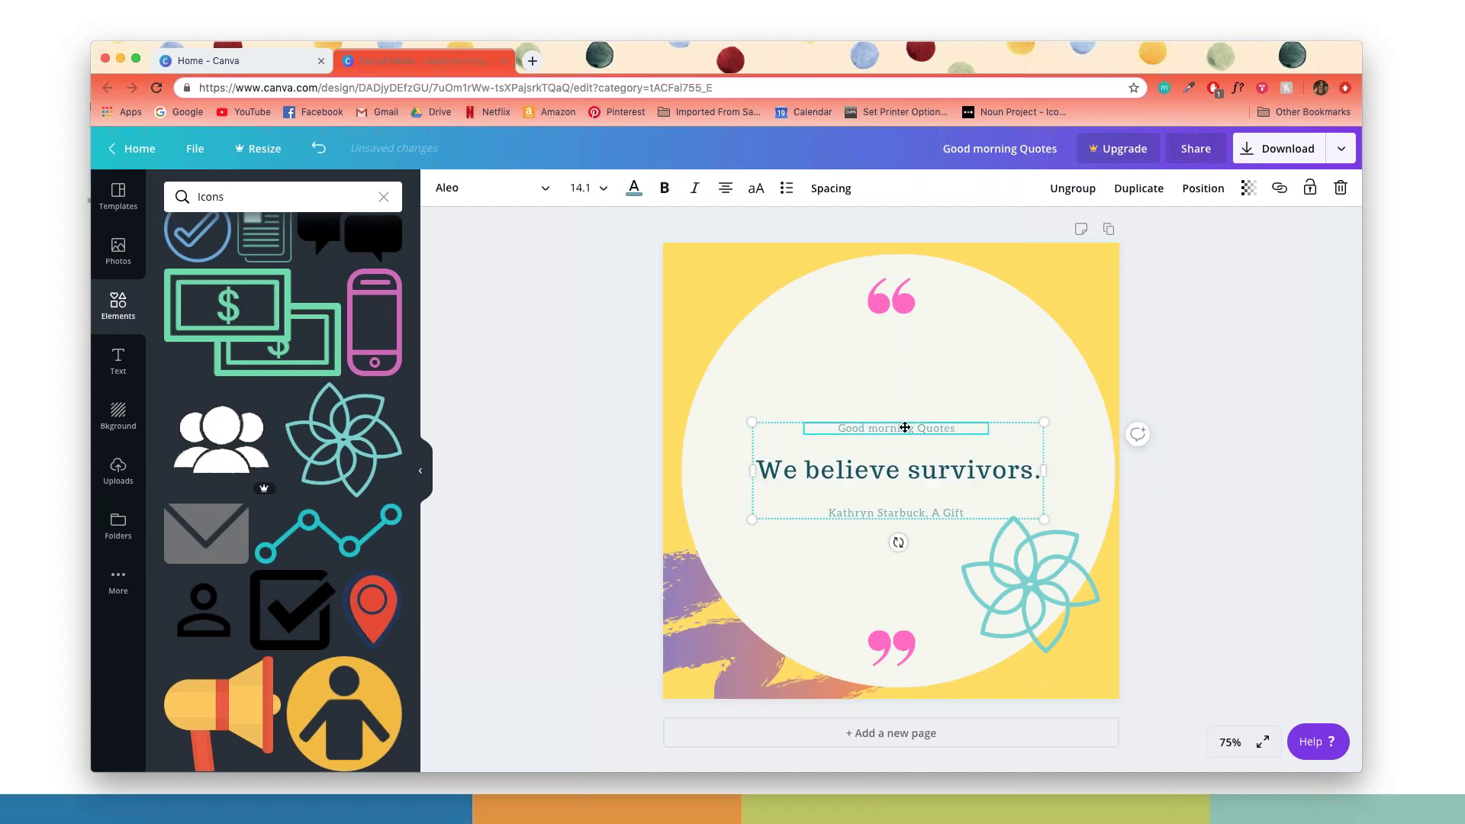
key(Delete)
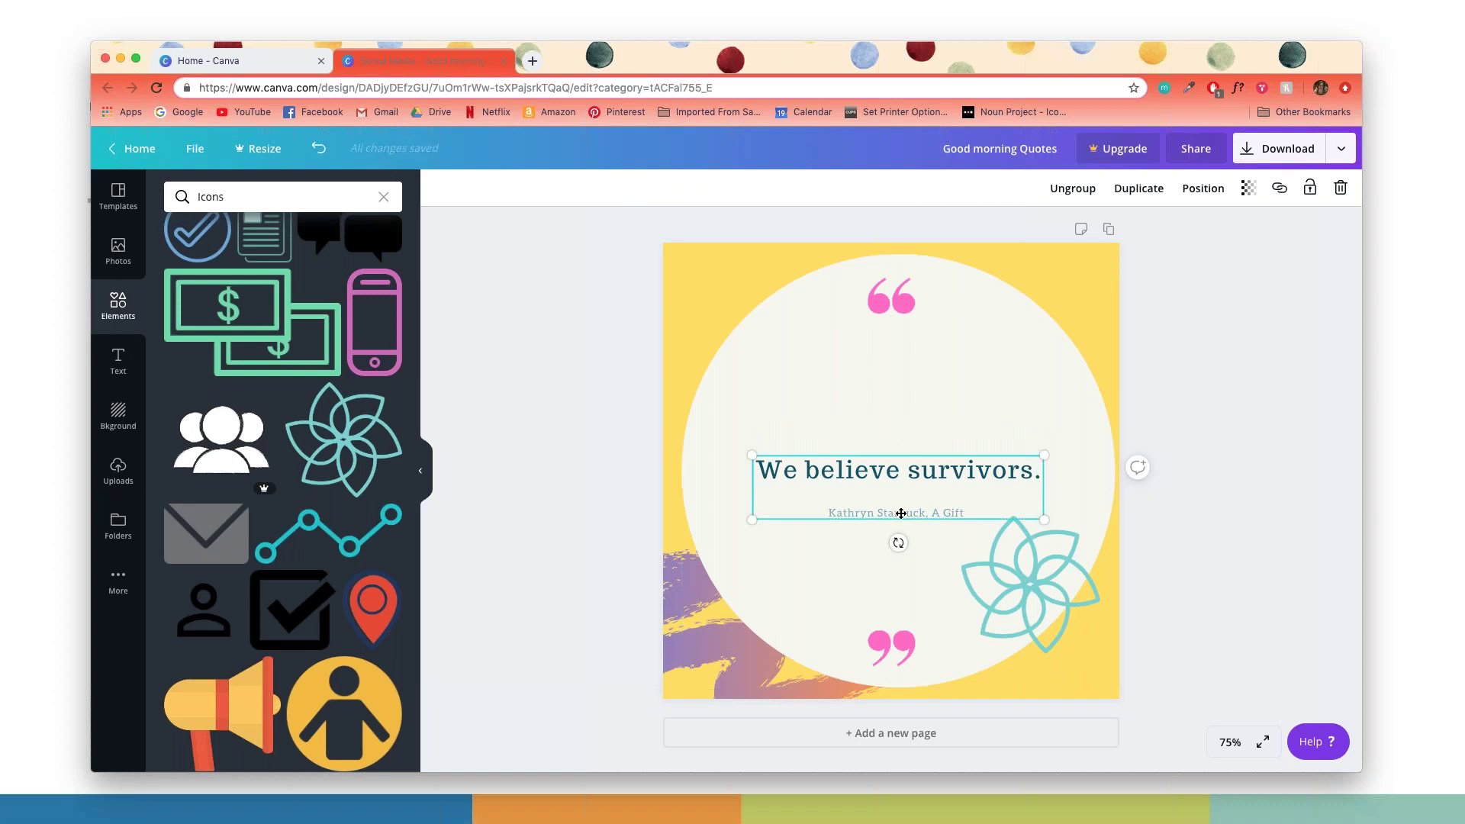
click(901, 514)
key(Delete)
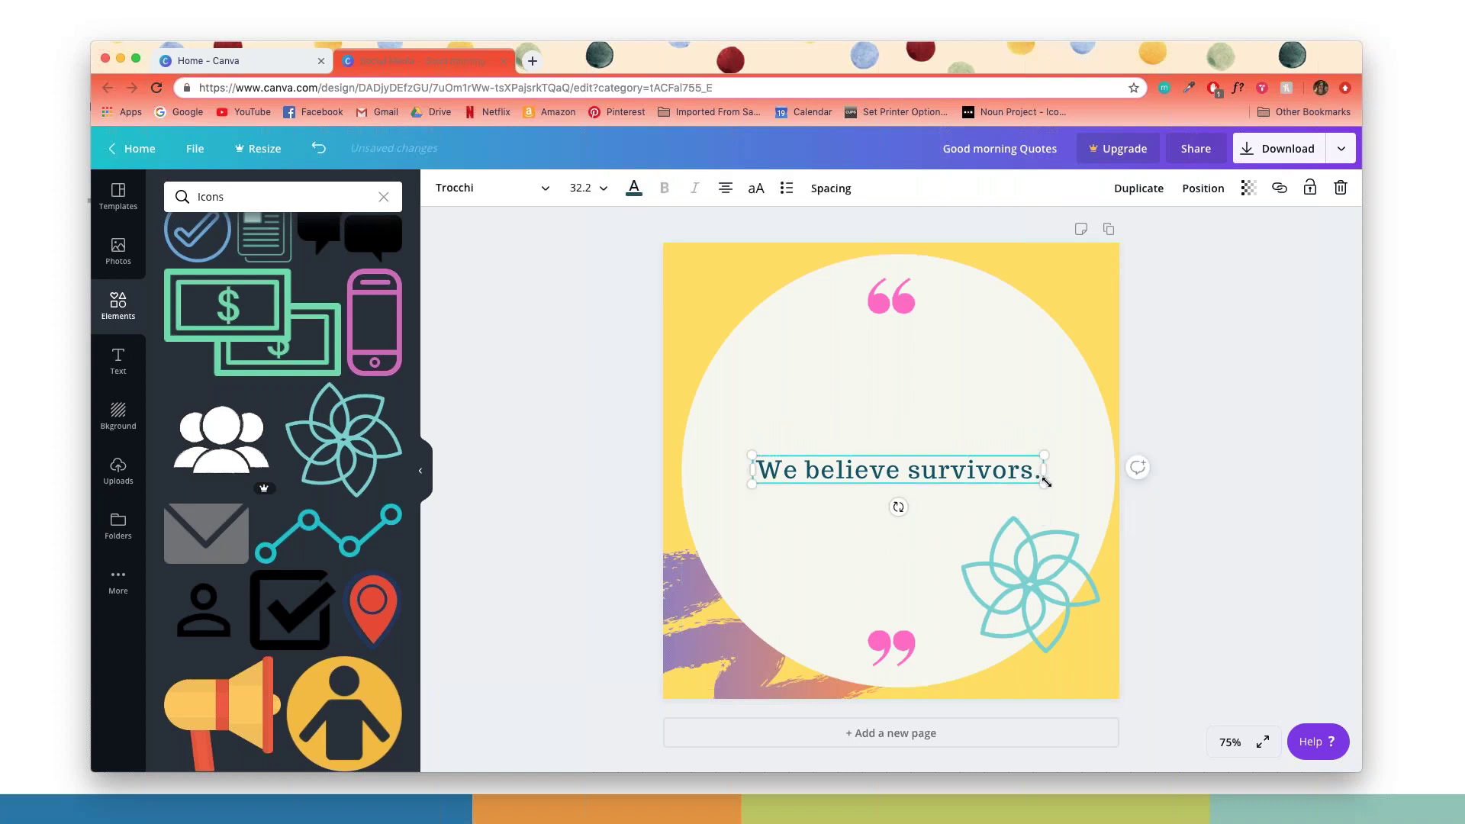
Step: Enlarge the "We believe survivors." text to size 48.3 and set it in Amatic SC, slightly above the page's middle
drag(1043, 515, 1197, 608)
drag(1056, 458, 987, 472)
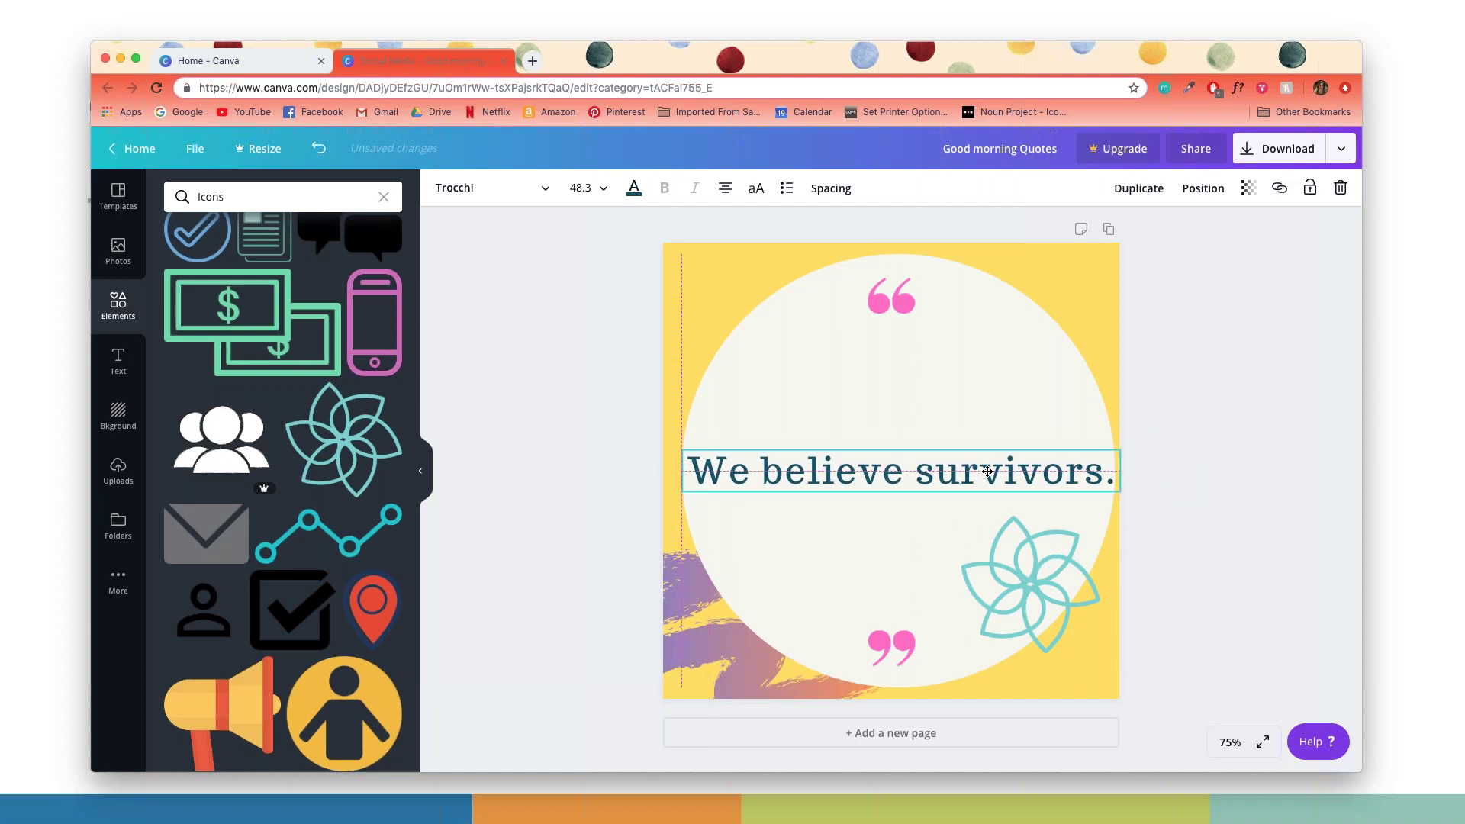
click(492, 187)
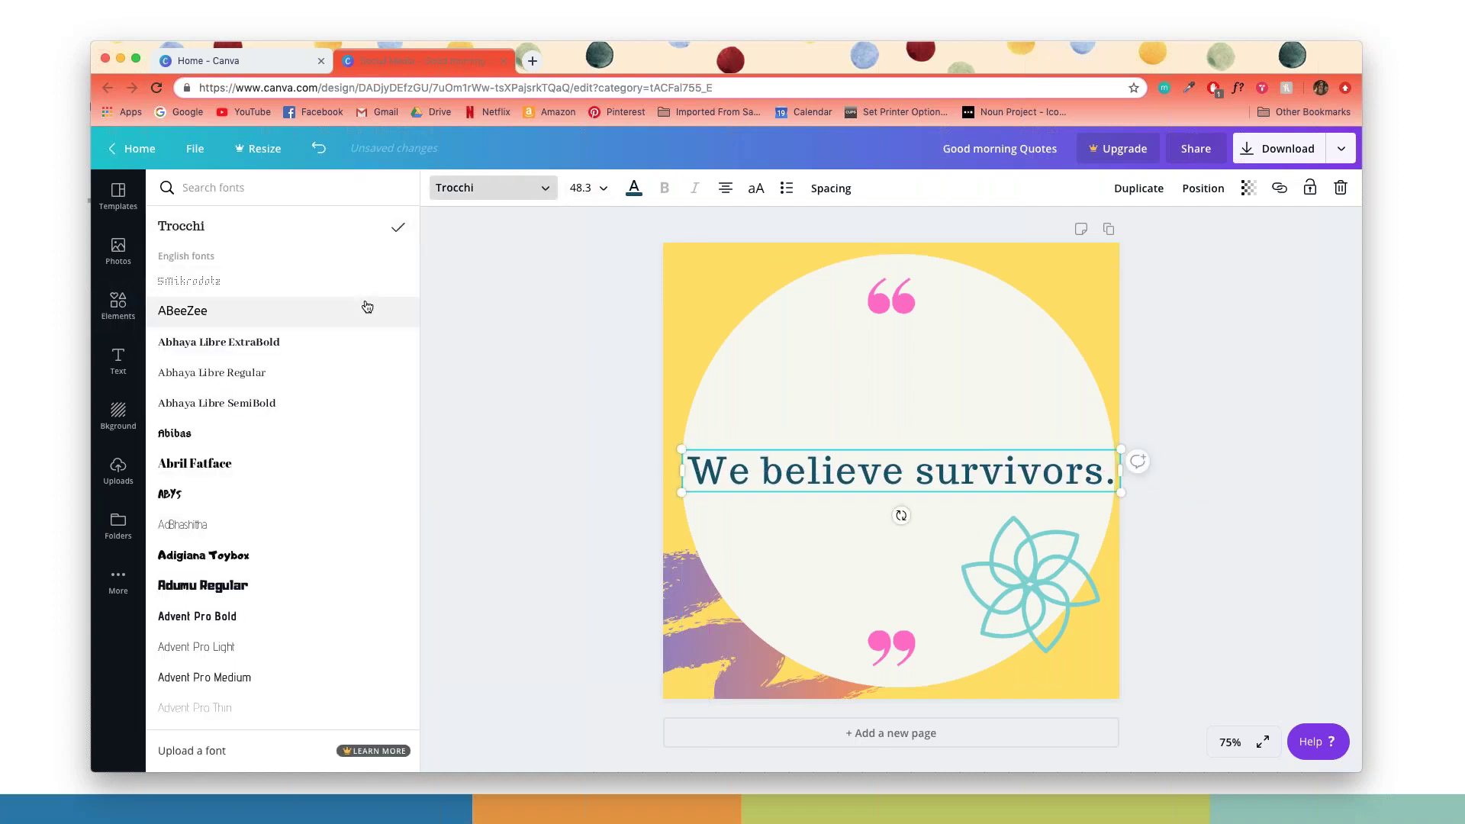
scroll(282, 485, down, 10)
scroll(281, 487, down, 8)
scroll(252, 575, down, 4)
scroll(265, 428, up, 5)
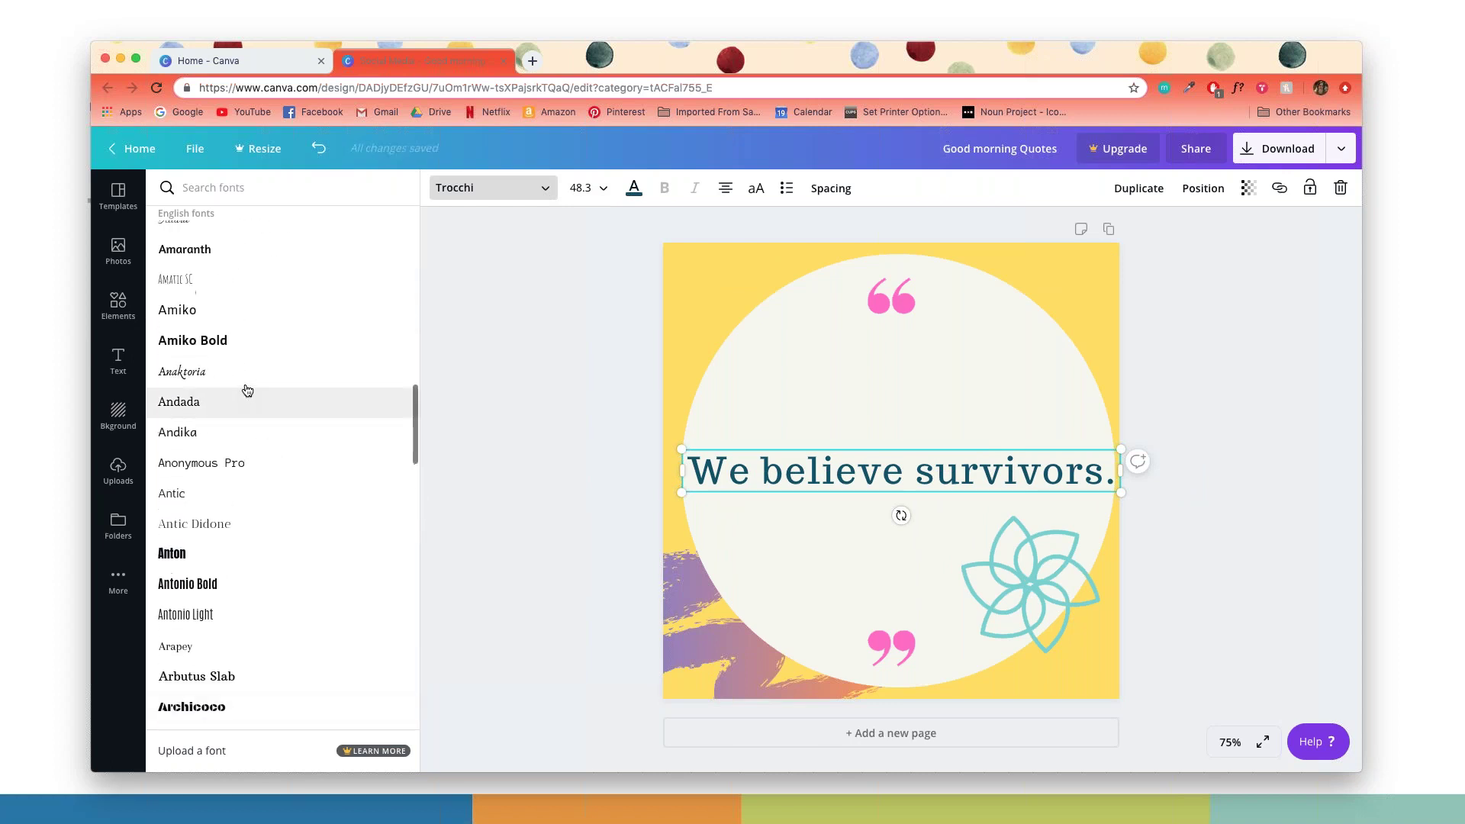
click(213, 282)
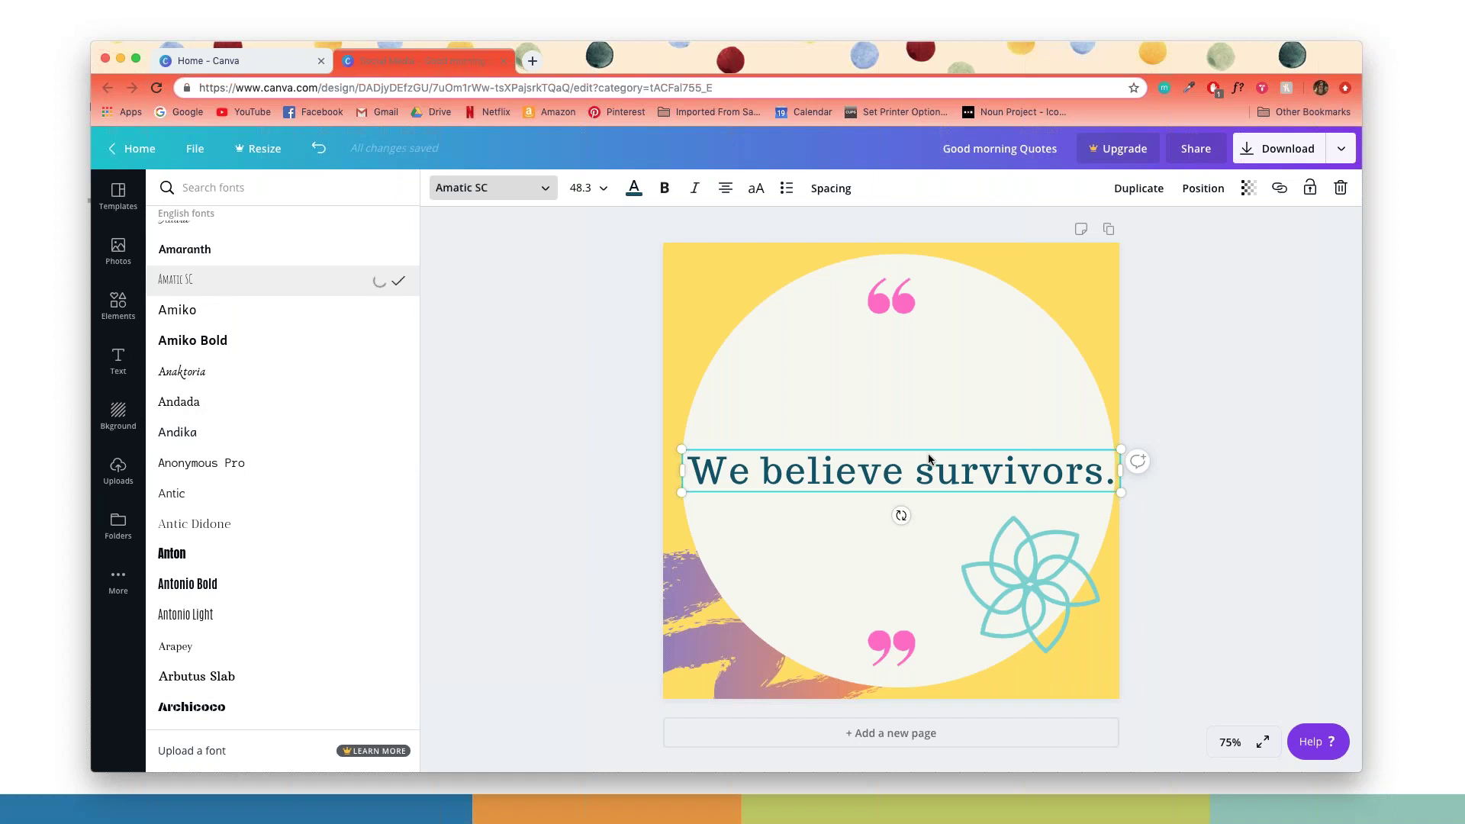
drag(1020, 461, 1023, 421)
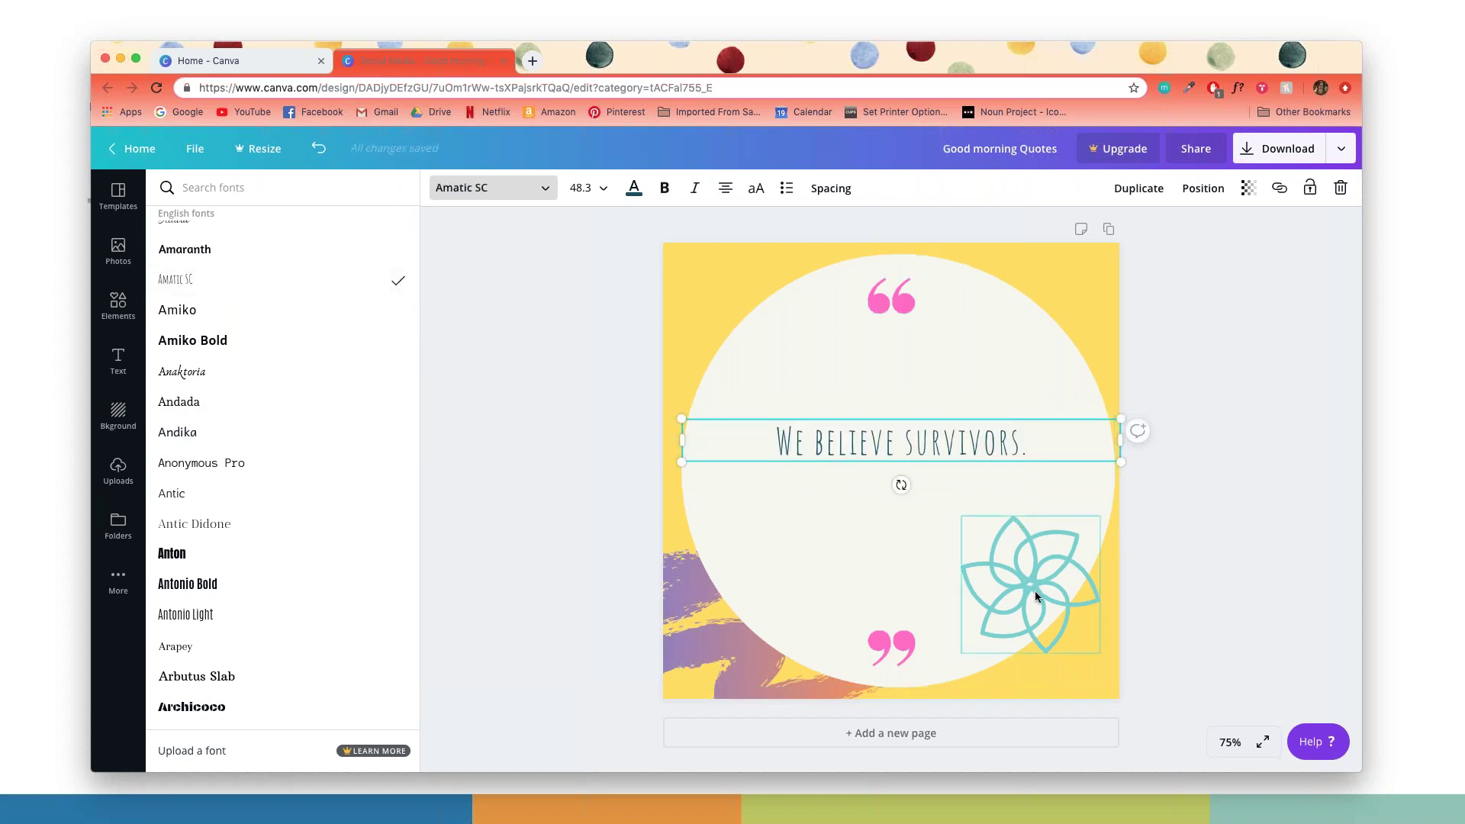
Step: Nudge the flower icon outward and delete the brush stroke from the page's lower-left corner
drag(1035, 590, 1049, 602)
click(687, 653)
drag(527, 550, 892, 700)
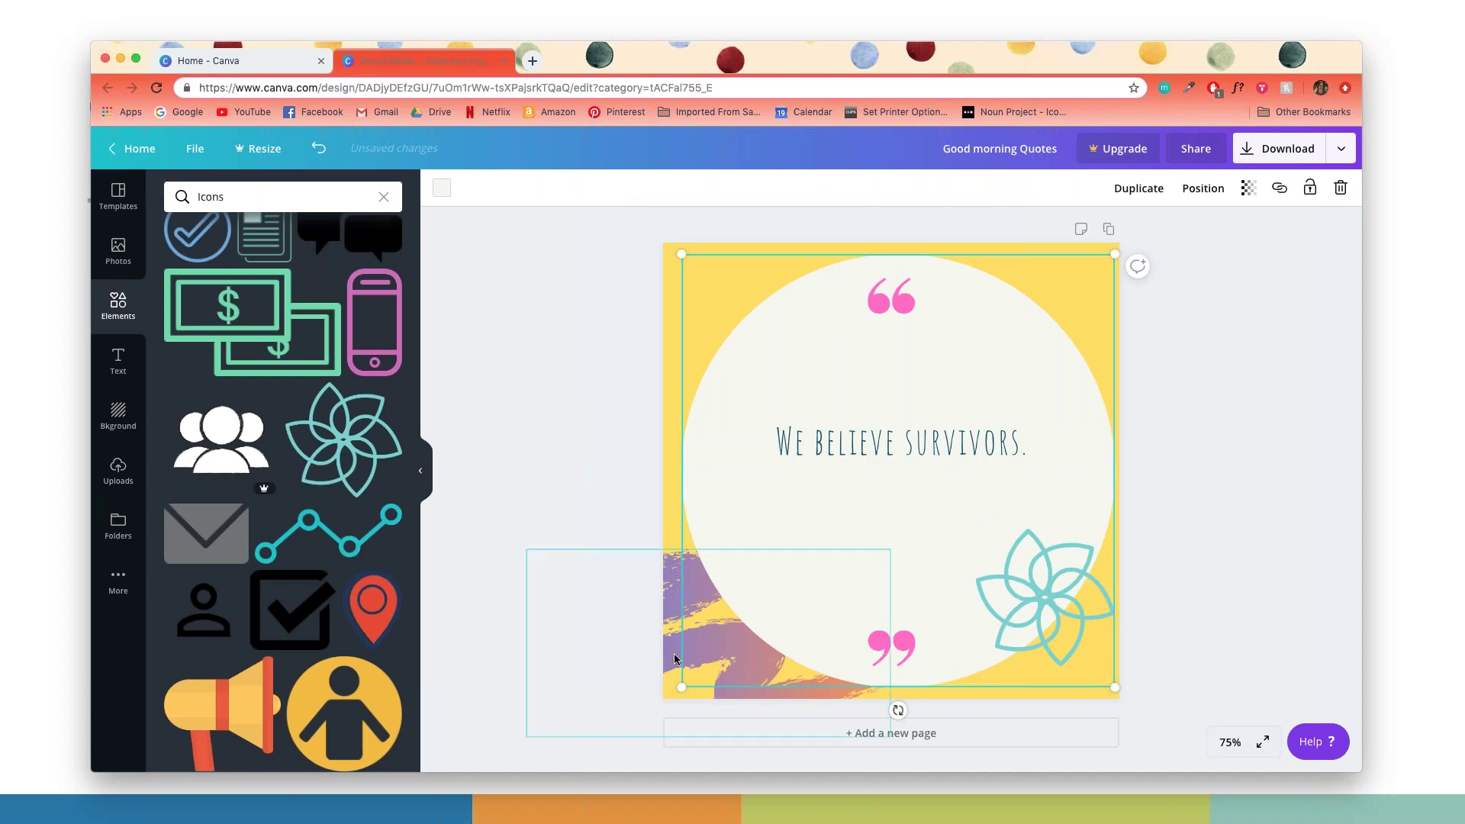
key(Delete)
Step: Center the flower icon below the text and raise the text slightly to make room for it
mouse_move(1079, 621)
mouse_down()
mouse_move(938, 574)
mouse_move(918, 552)
mouse_up()
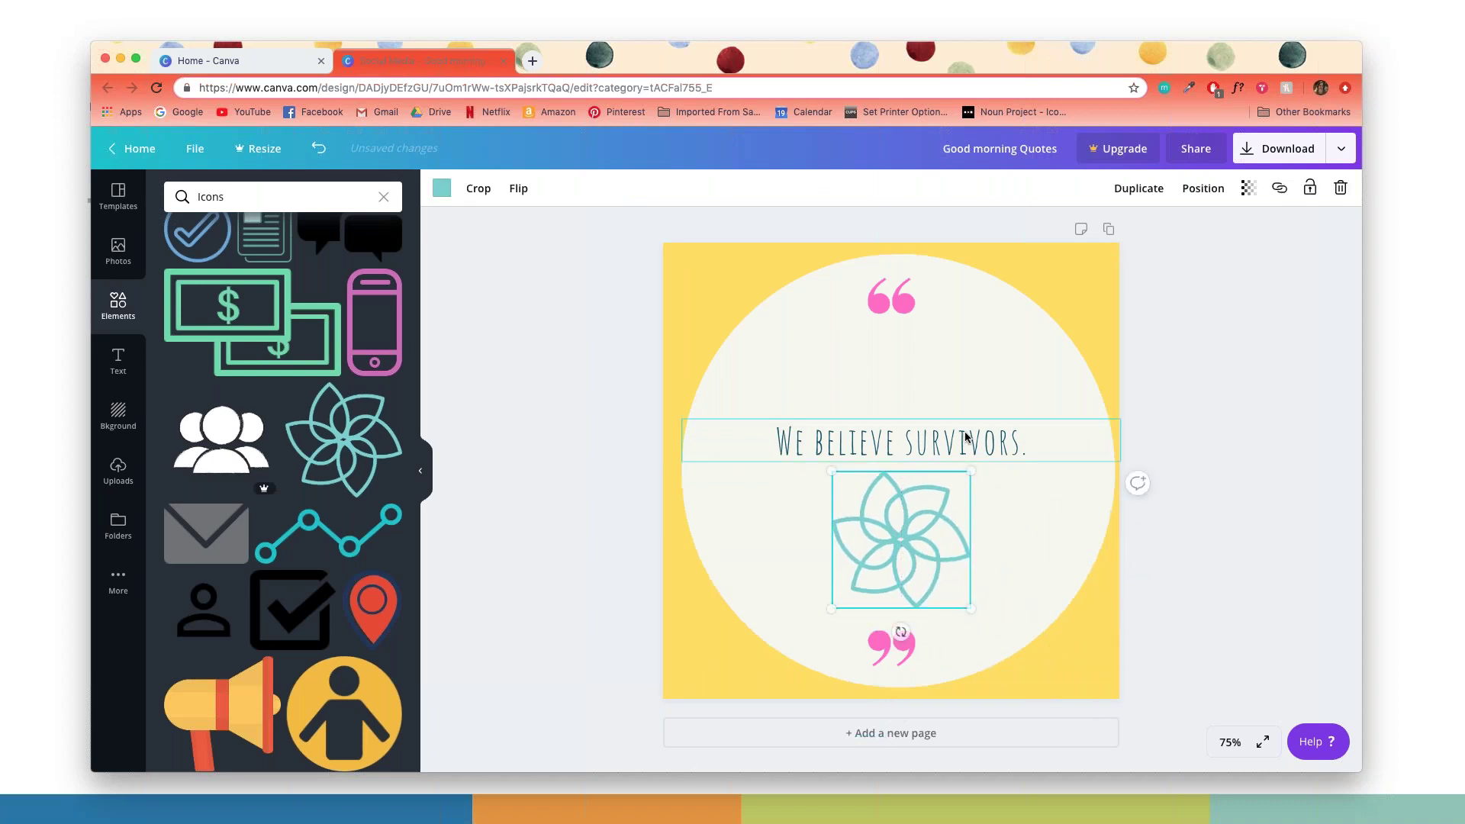
drag(915, 443, 915, 417)
click(942, 539)
drag(943, 539, 942, 523)
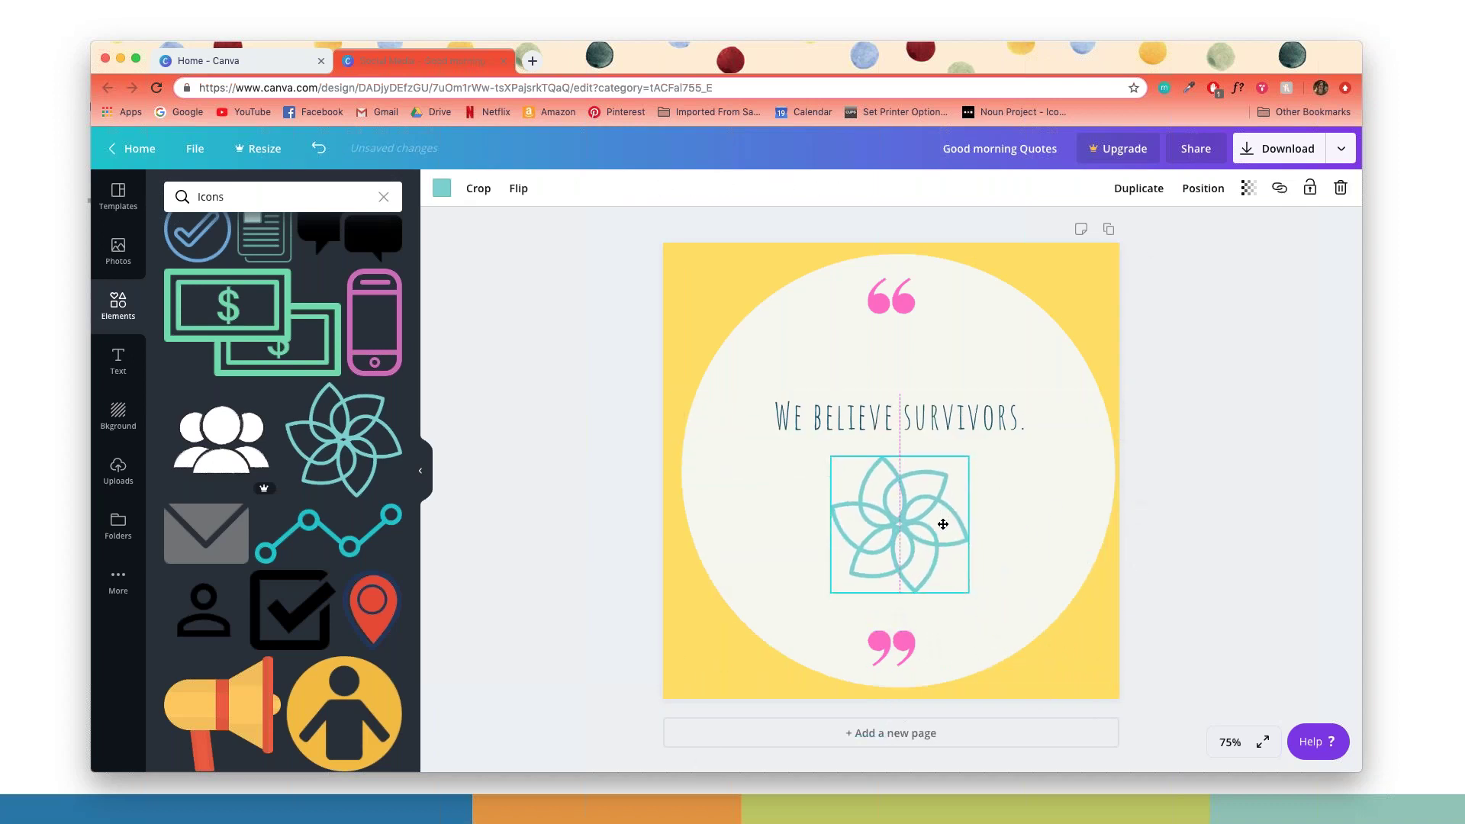
Step: Recolor the opening quotation marks with the flower icon's teal
click(906, 296)
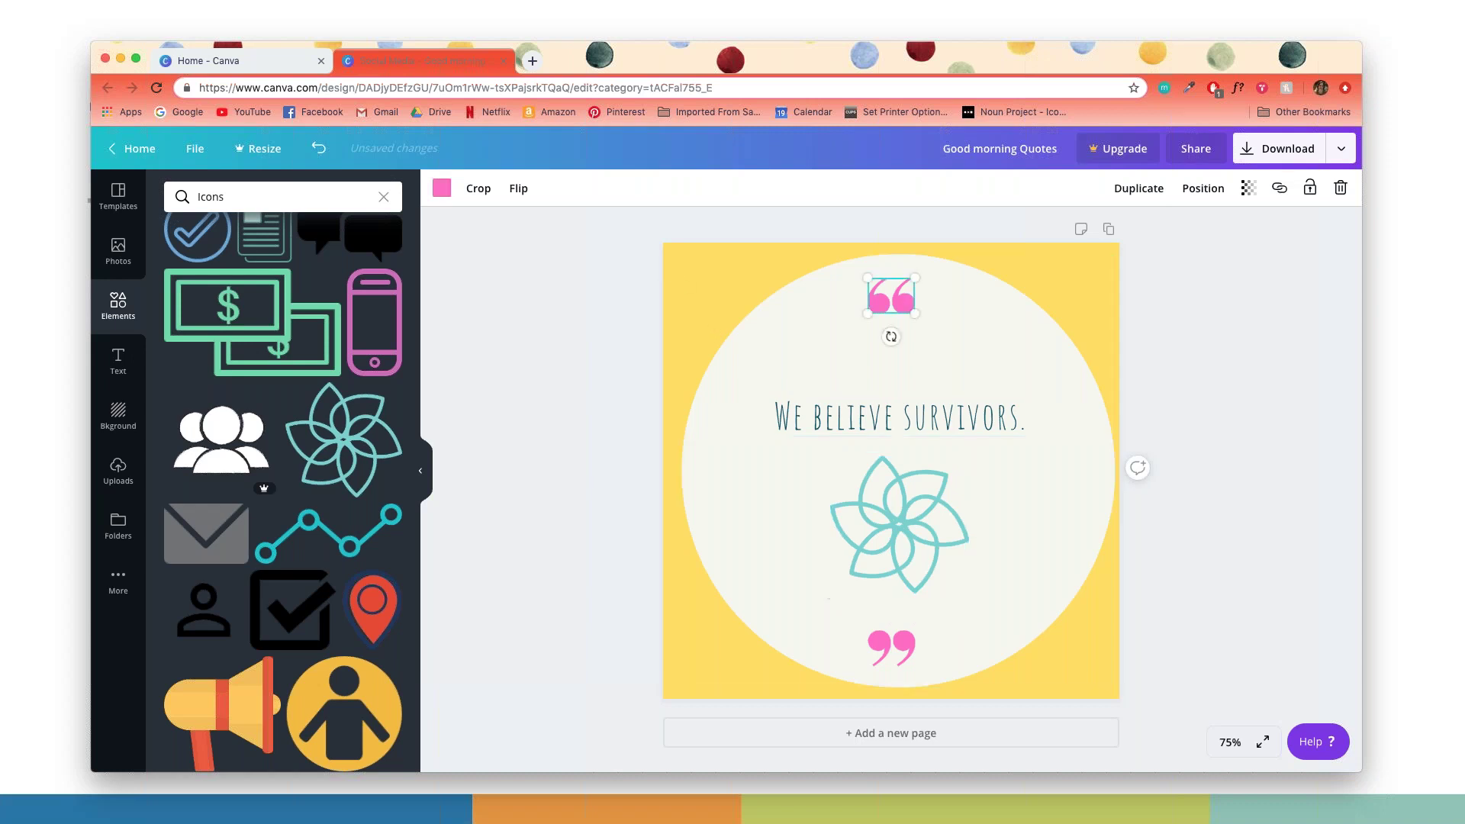
click(441, 187)
click(262, 245)
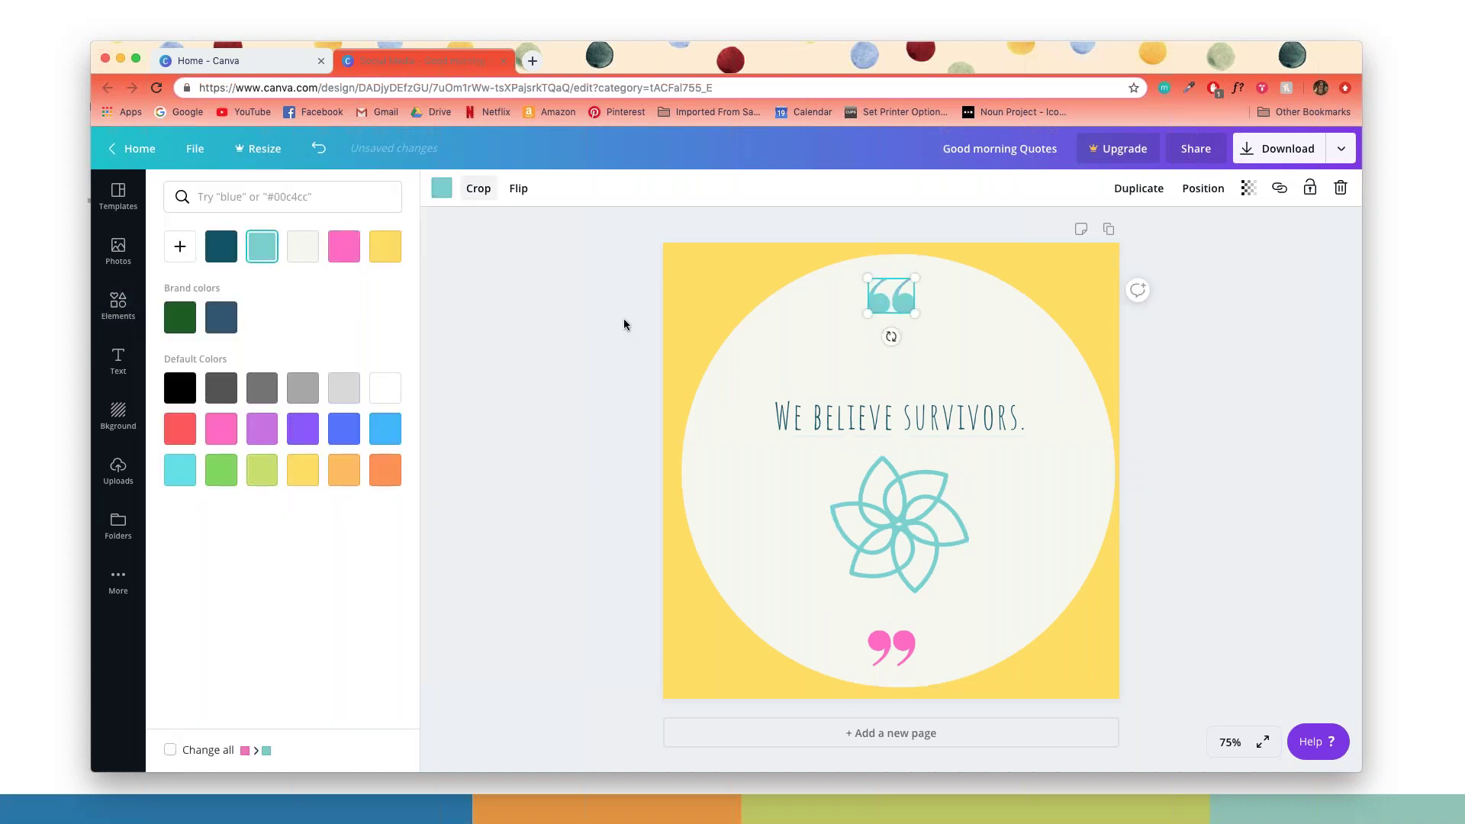
Step: Recolor the closing quotation marks with the same teal as the opening ones
click(891, 647)
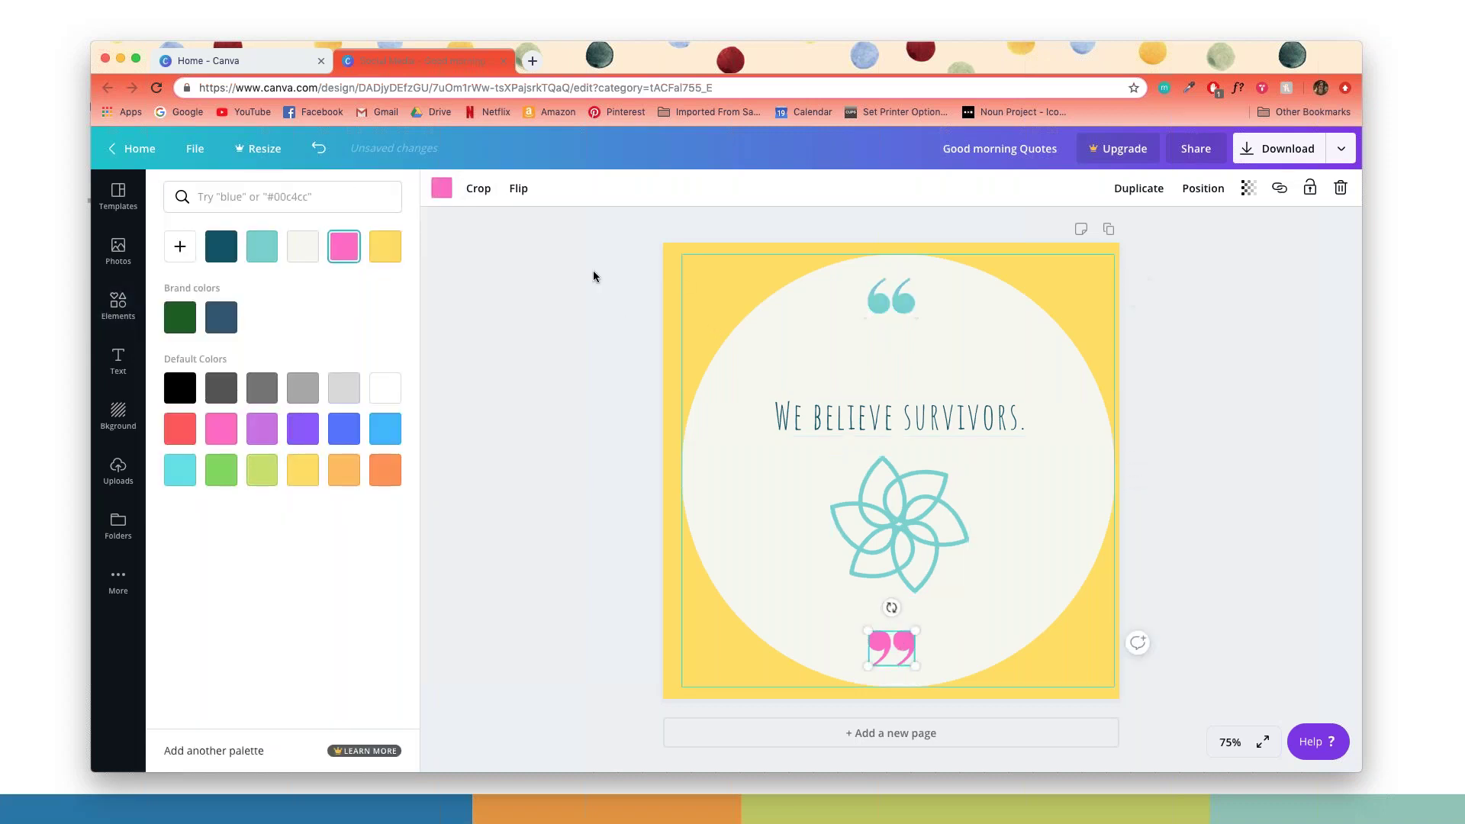
click(441, 187)
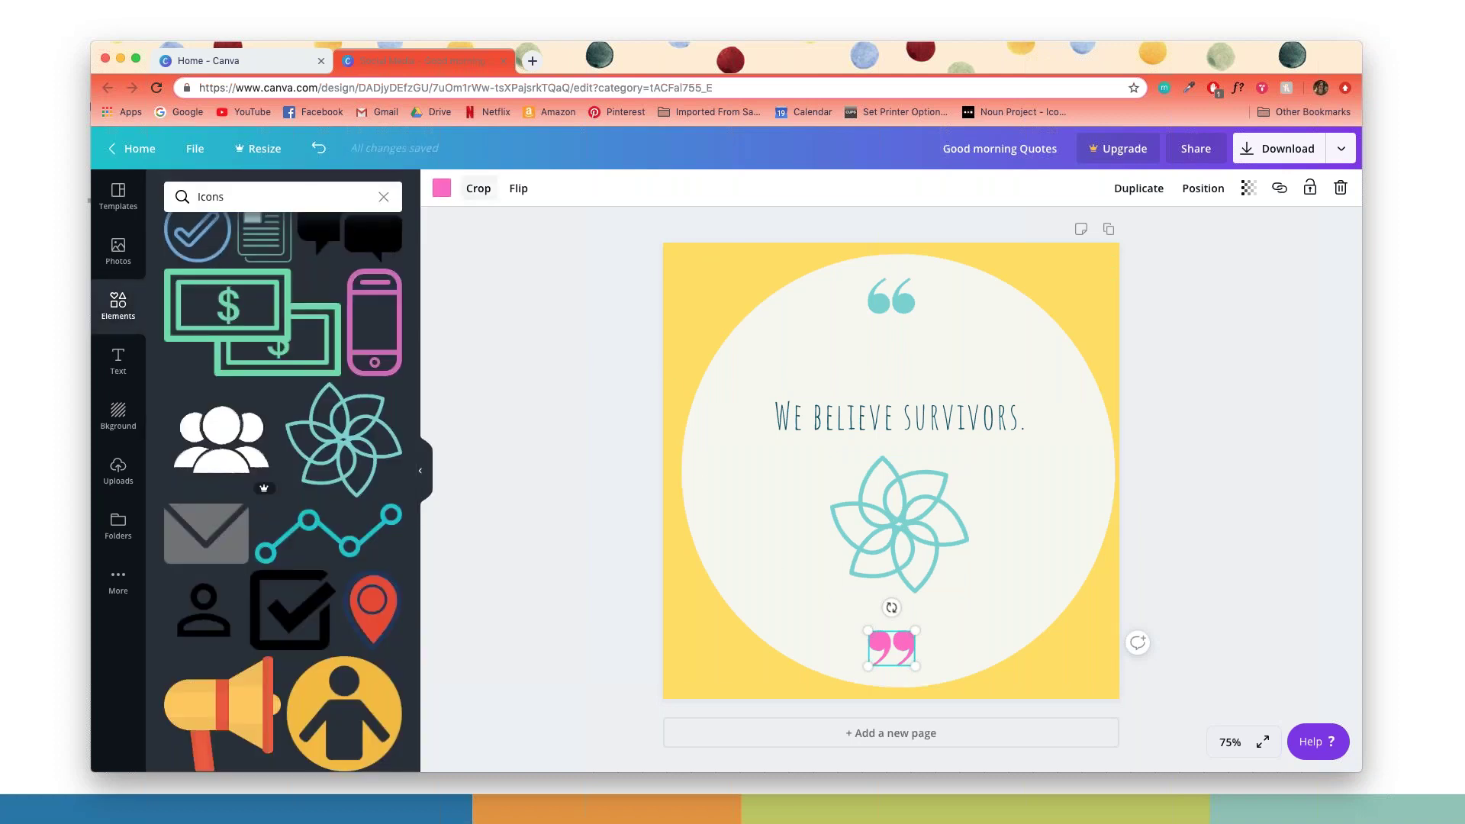
click(441, 188)
click(269, 247)
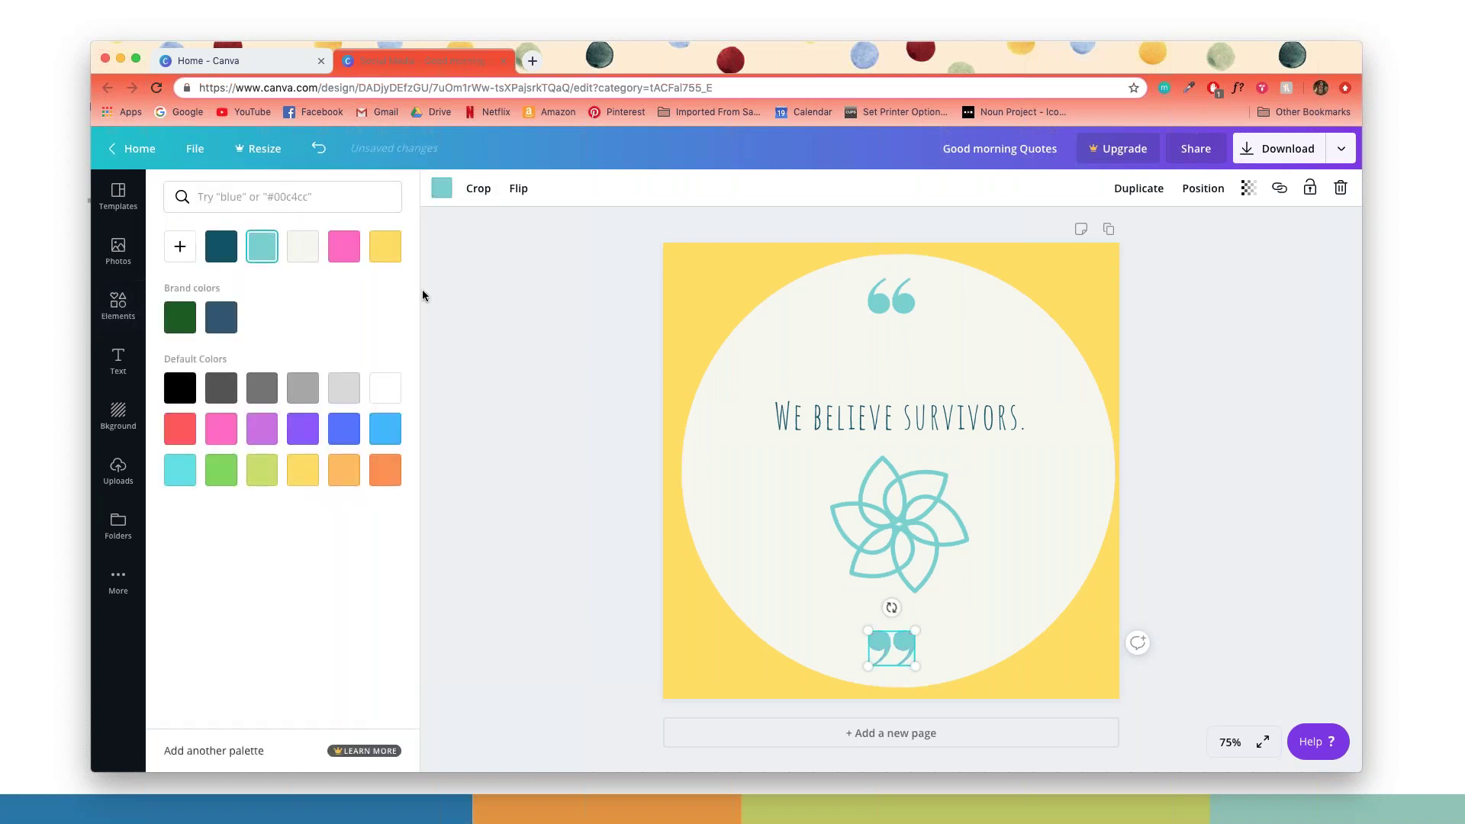
click(500, 271)
Step: Add a default heading to the page and delete its text
click(117, 360)
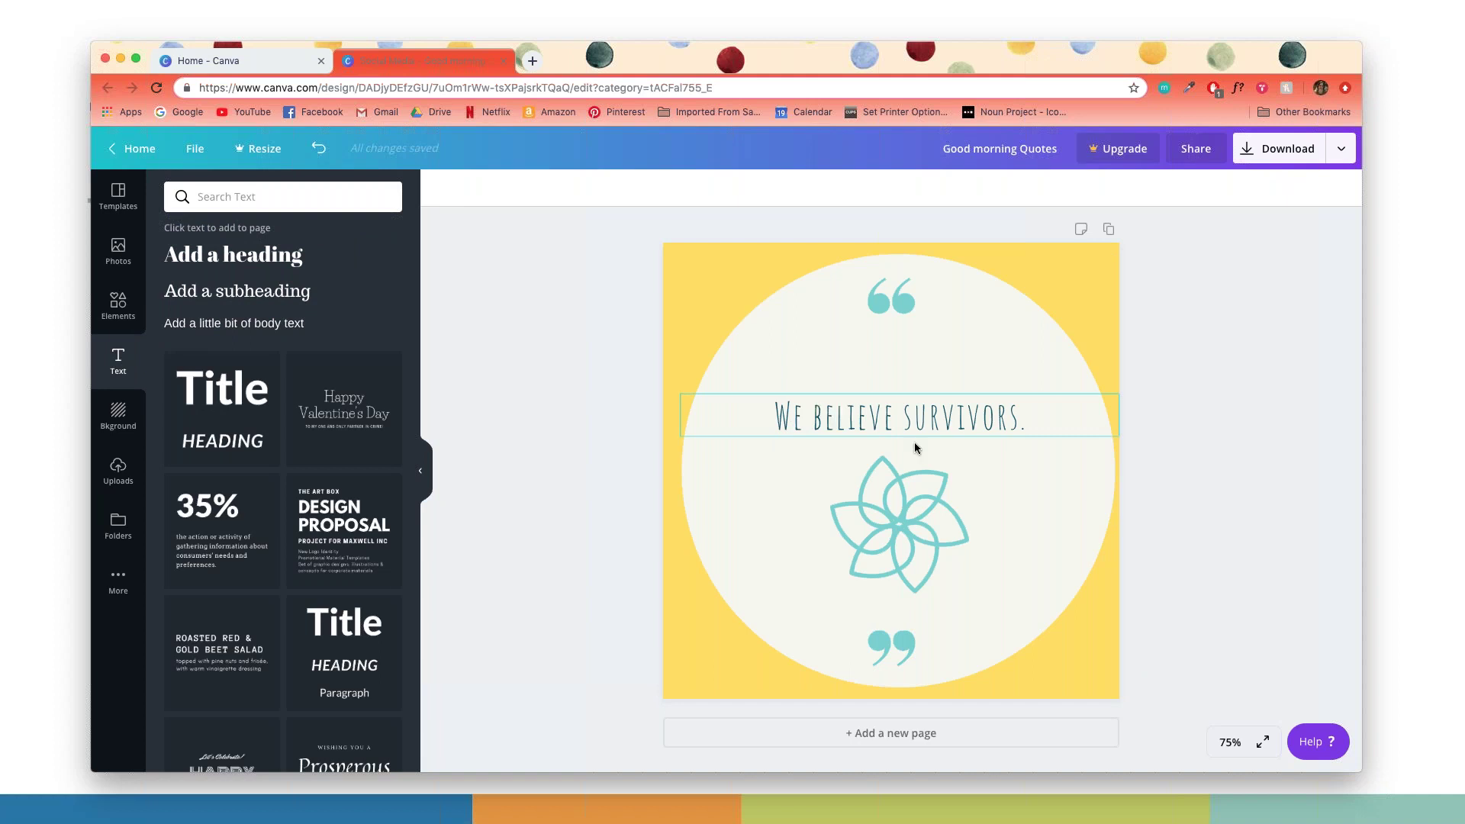
click(872, 423)
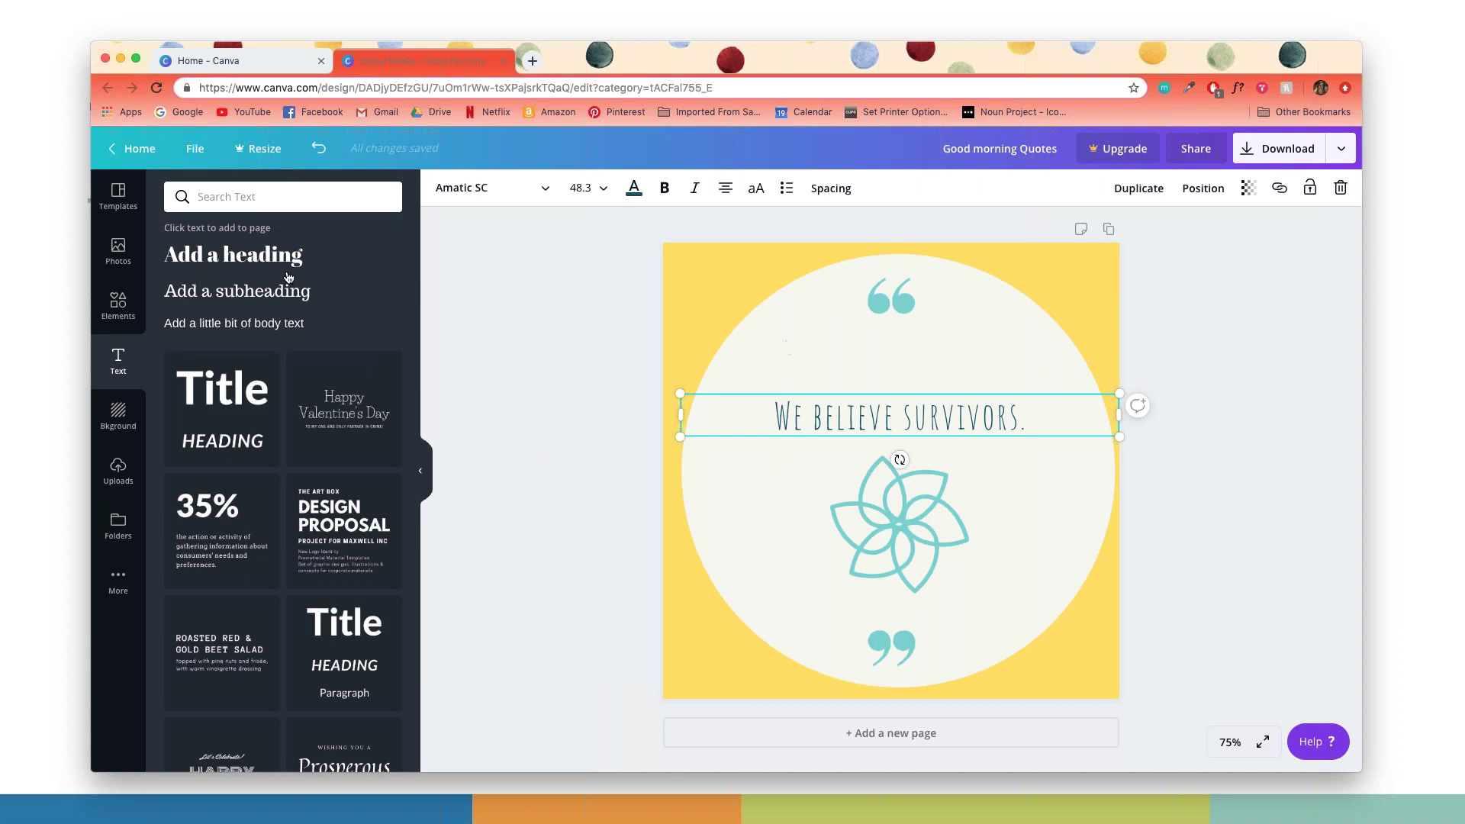
click(623, 316)
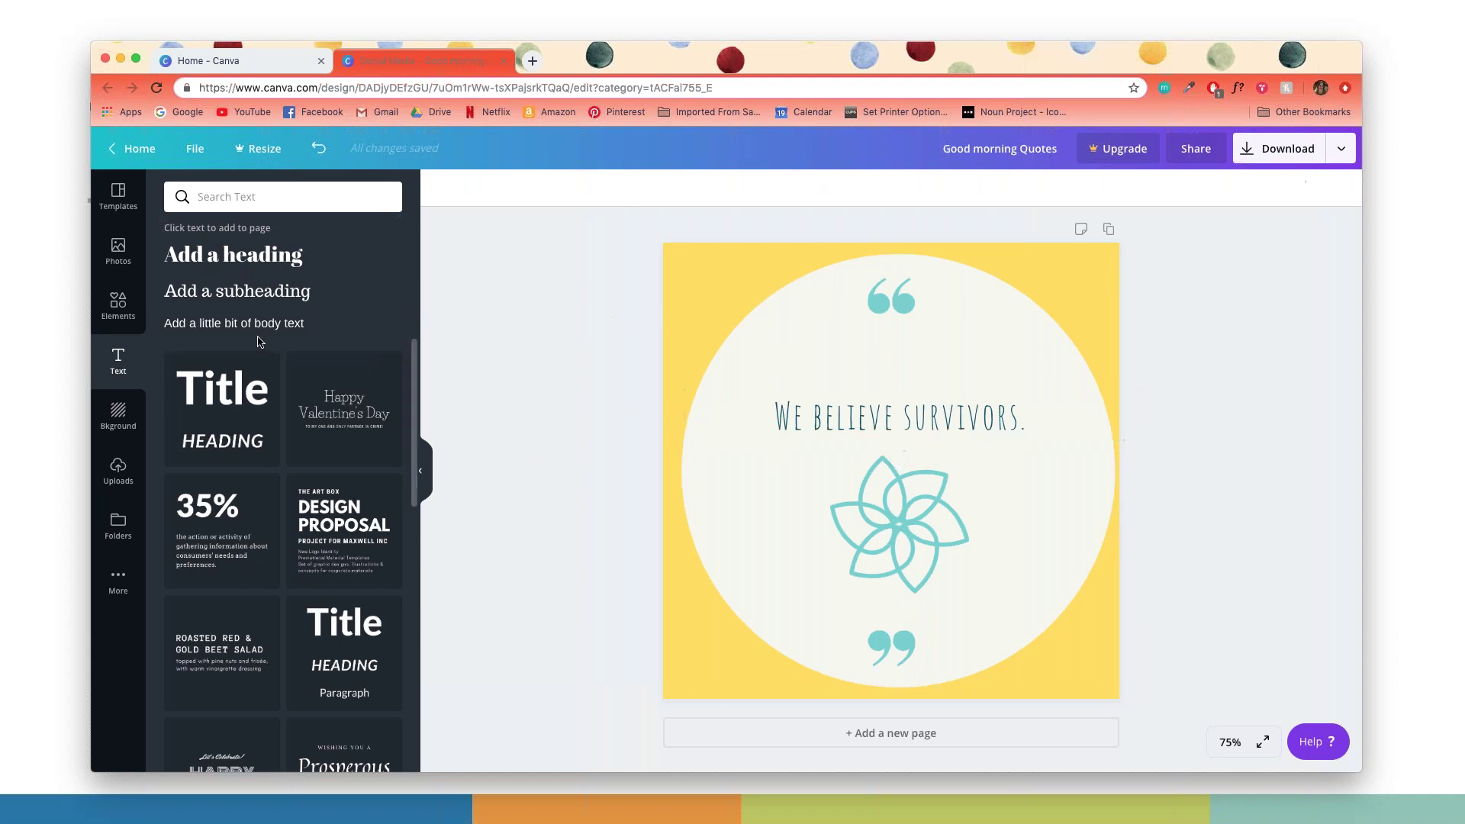
click(258, 258)
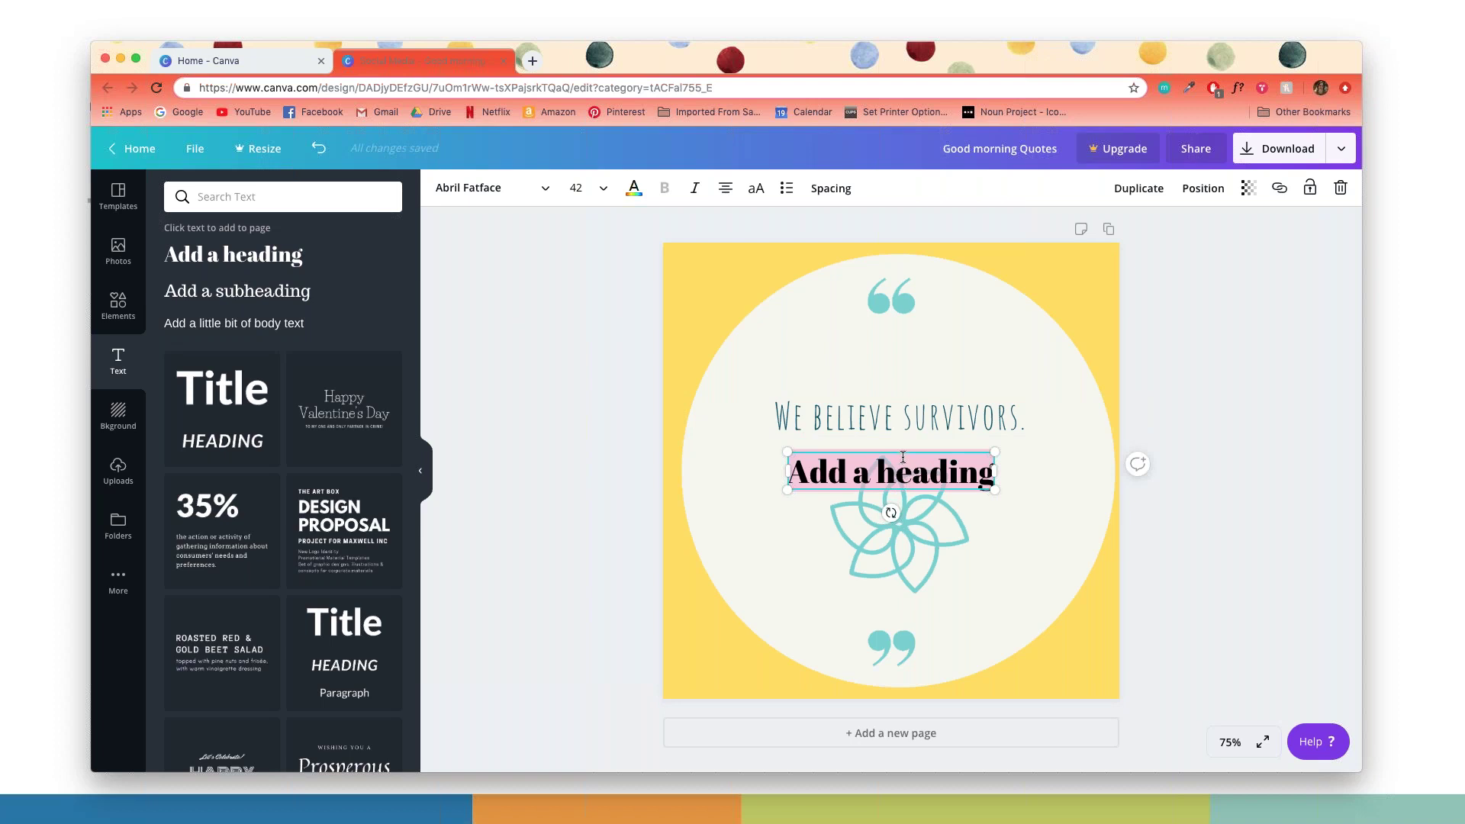
key(BackSpace)
Step: Browse the ready-made text combinations, try the "Valentine's Sale" one on the page and delete it
scroll(273, 430, down, 5)
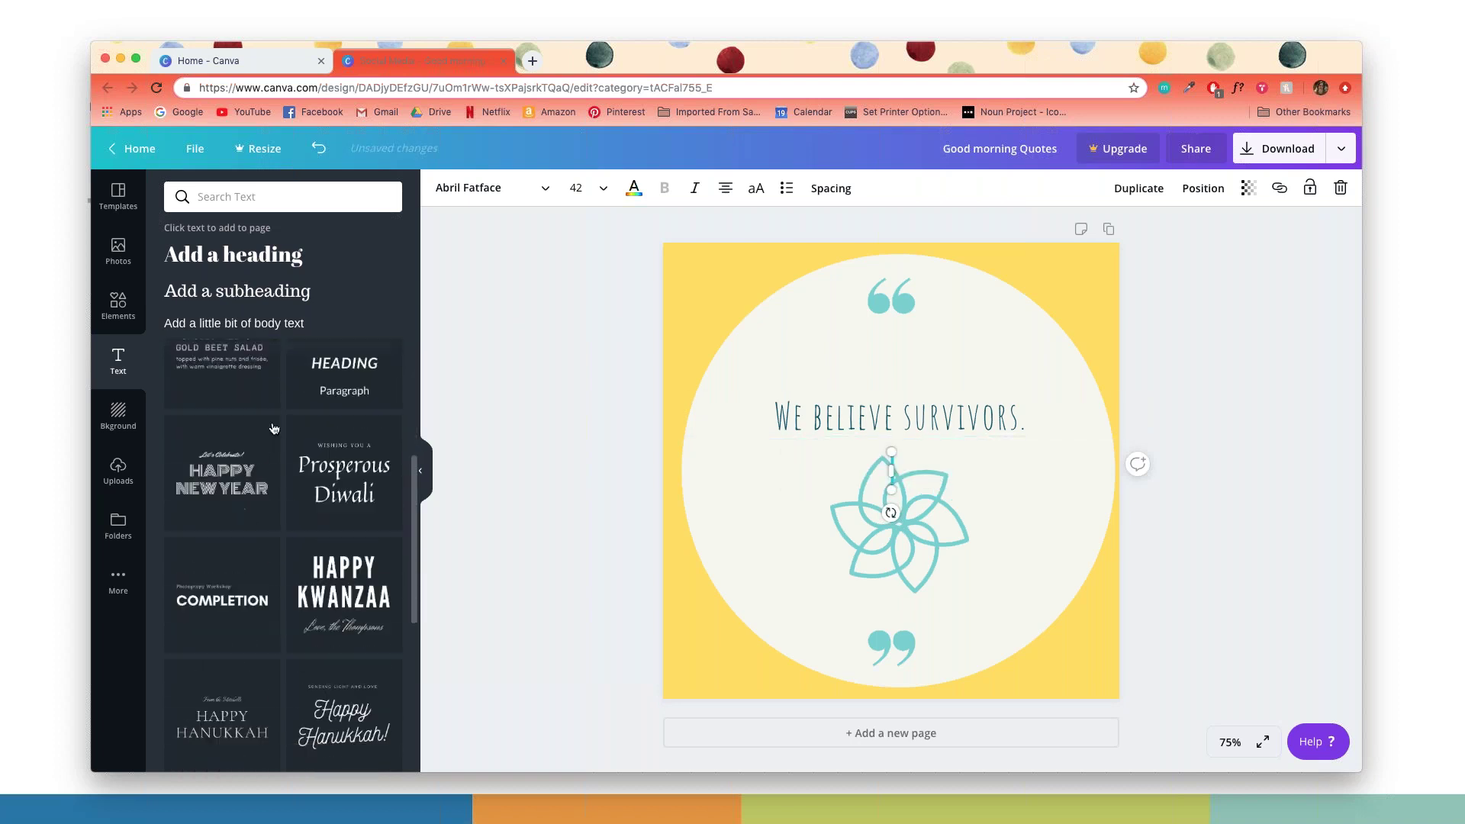
scroll(273, 430, down, 3)
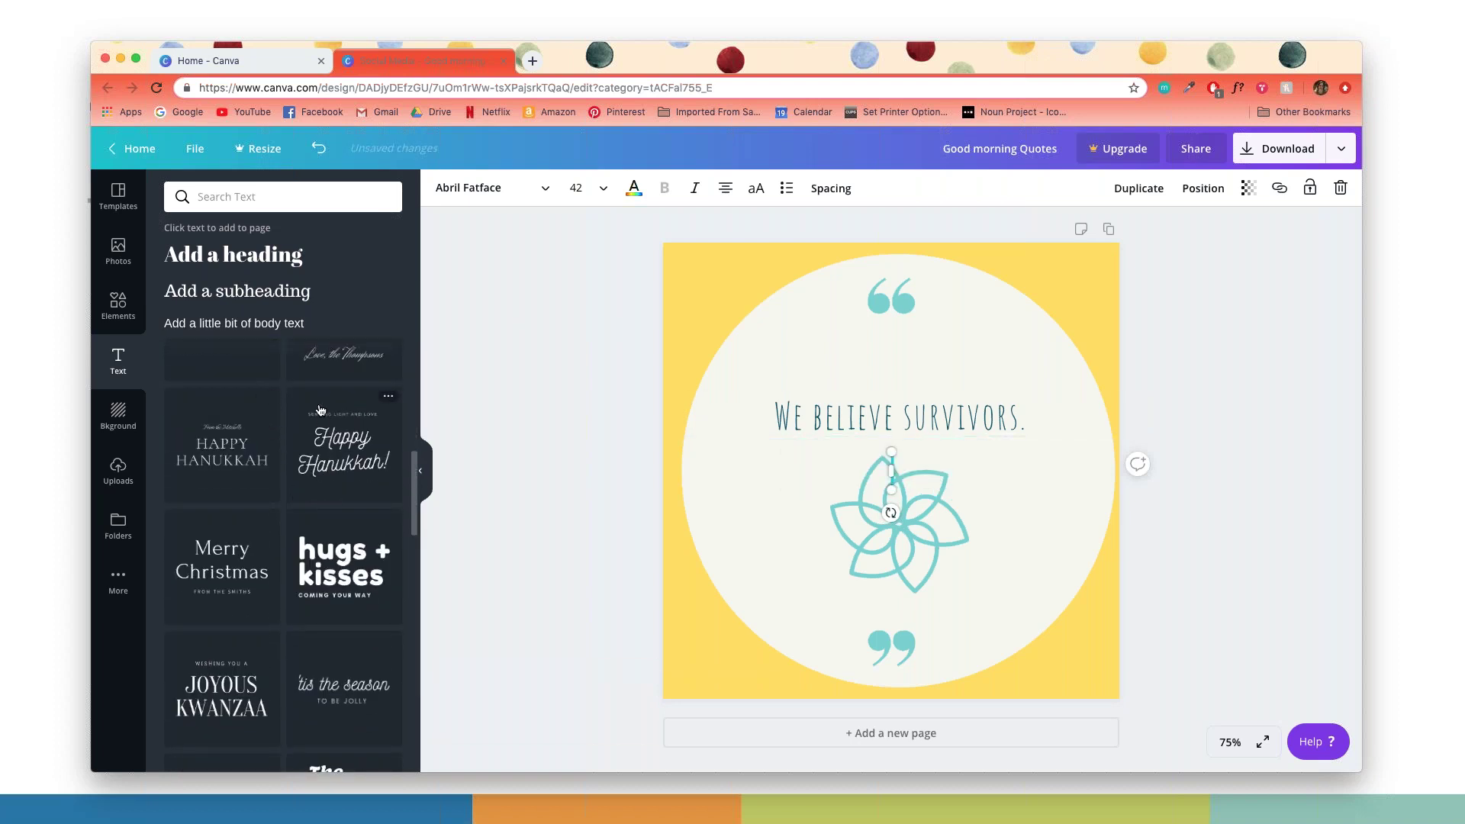
scroll(221, 505, down, 3)
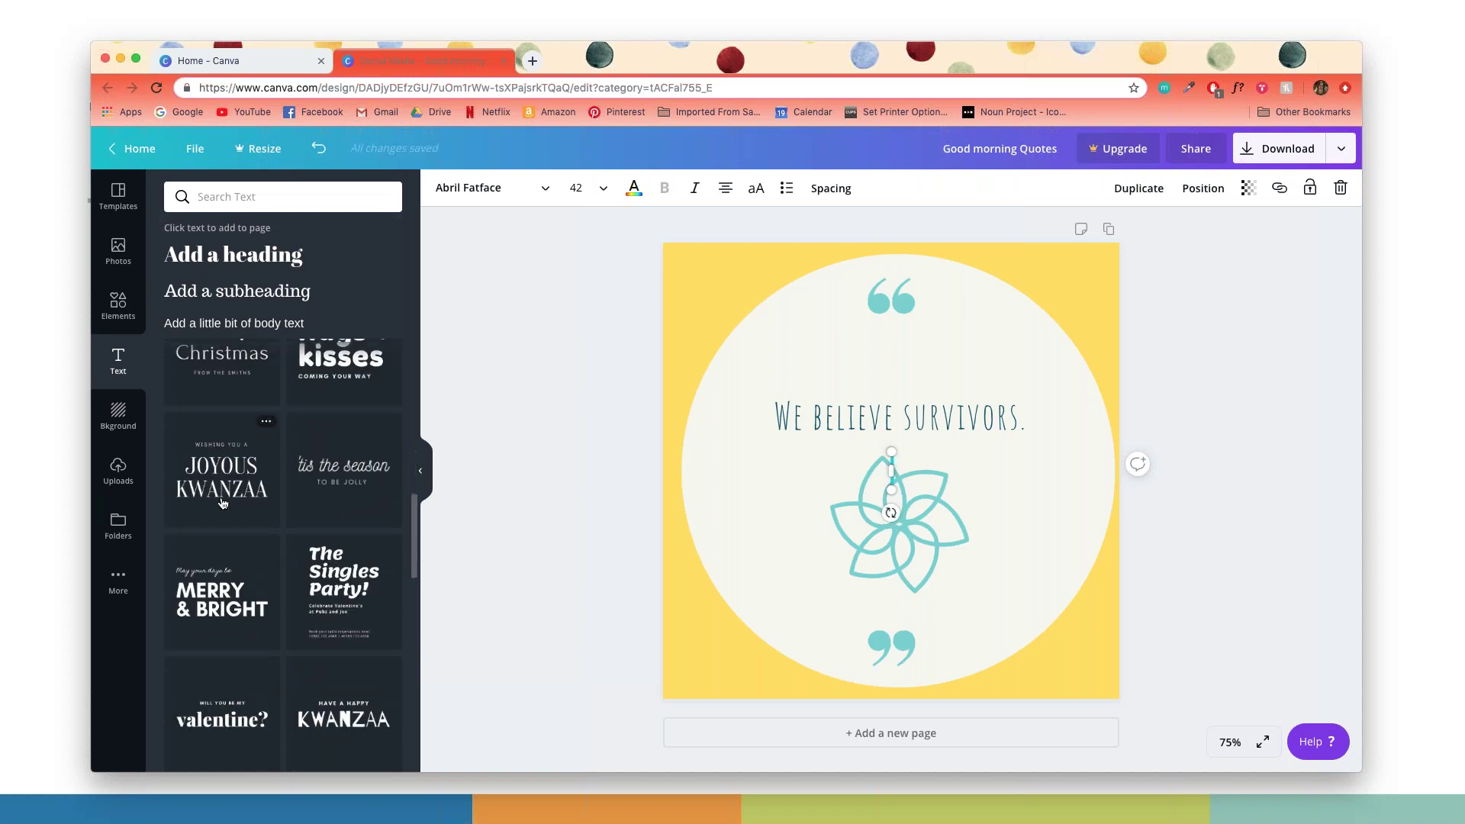
scroll(222, 503, down, 6)
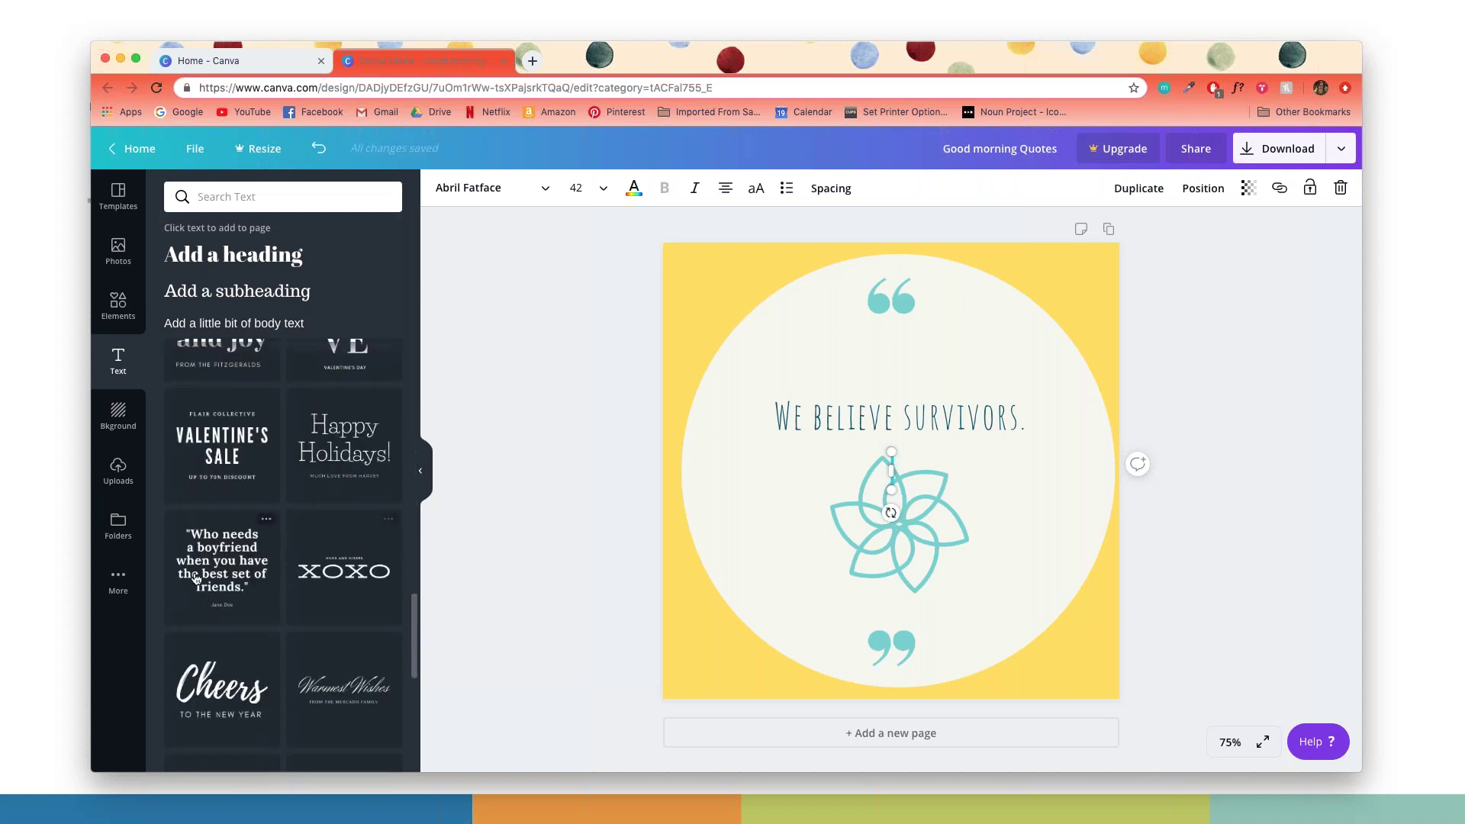
click(199, 436)
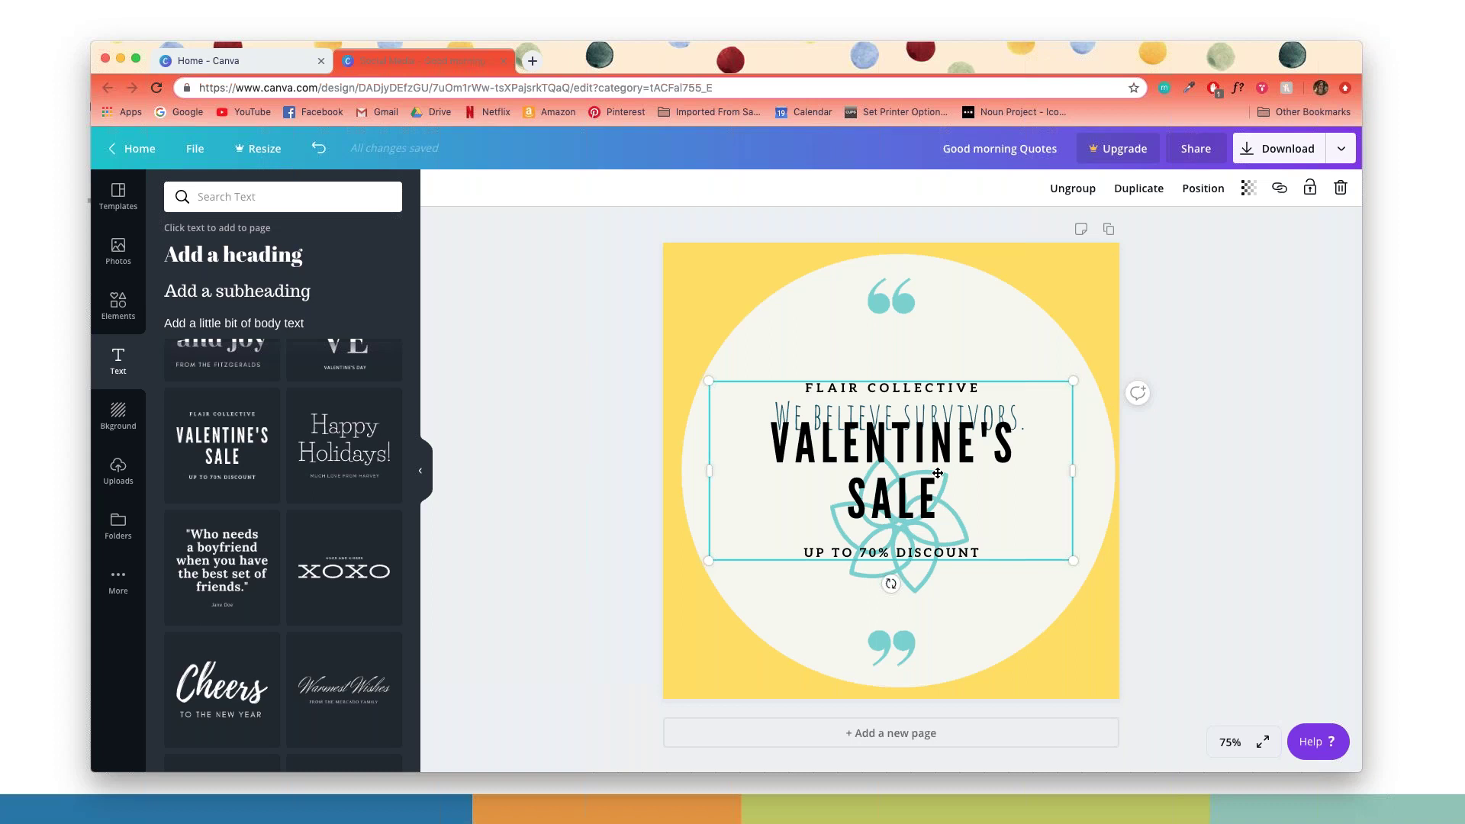
key(Delete)
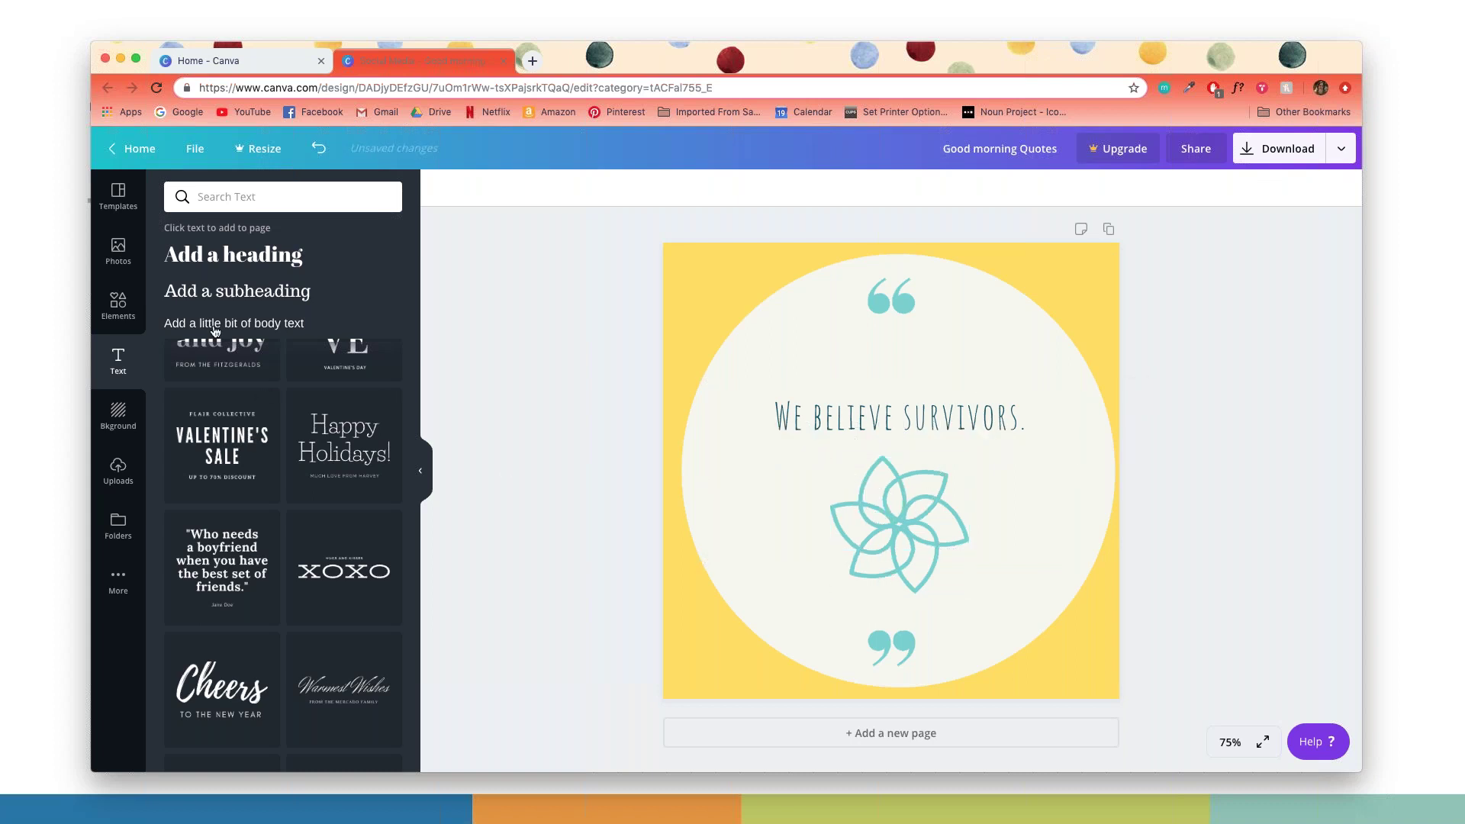
scroll(238, 529, down, 2)
scroll(237, 530, down, 1)
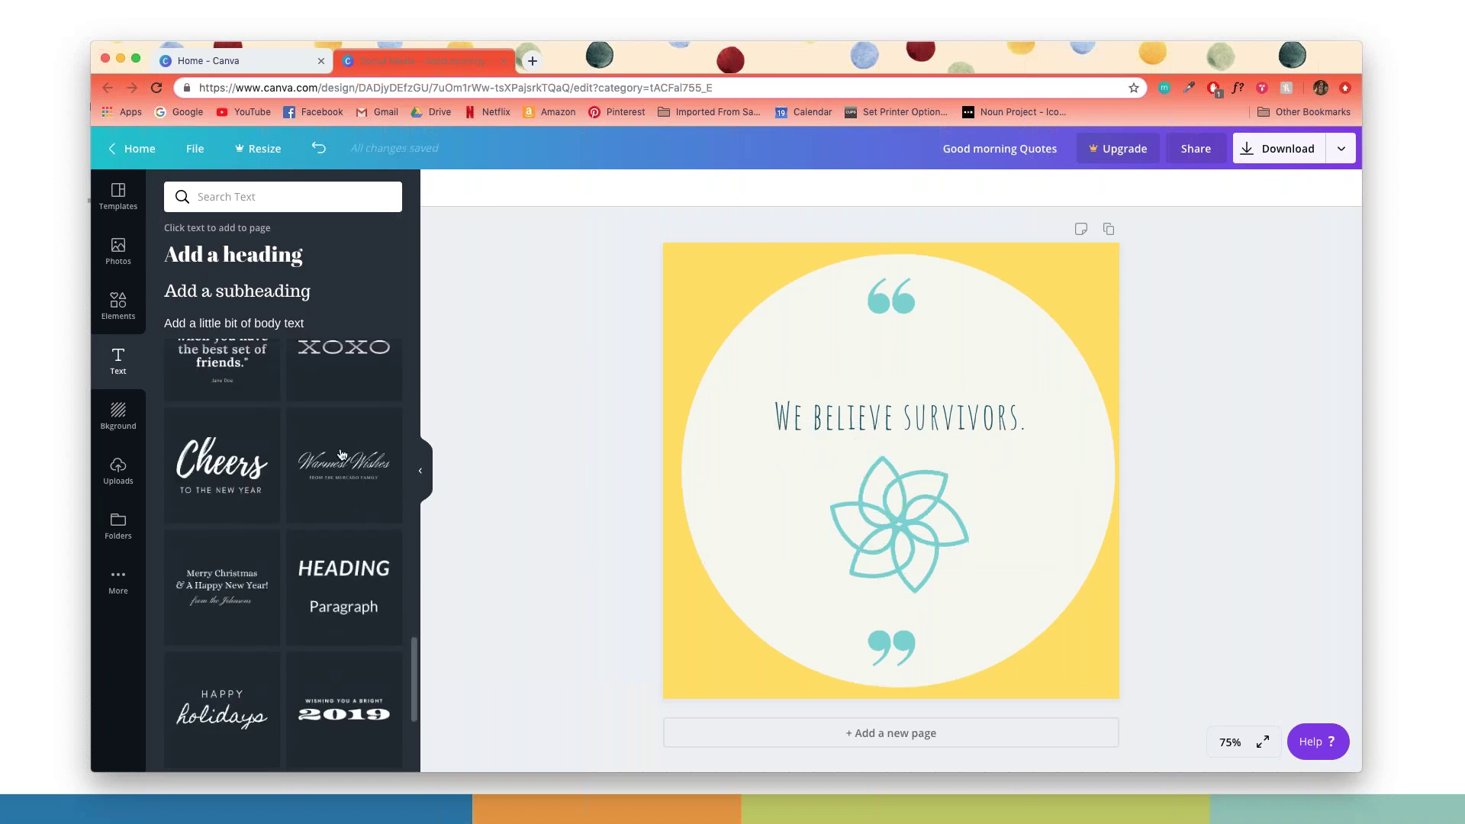
Step: Browse the background library and try the poppy field photo as the page background
click(117, 417)
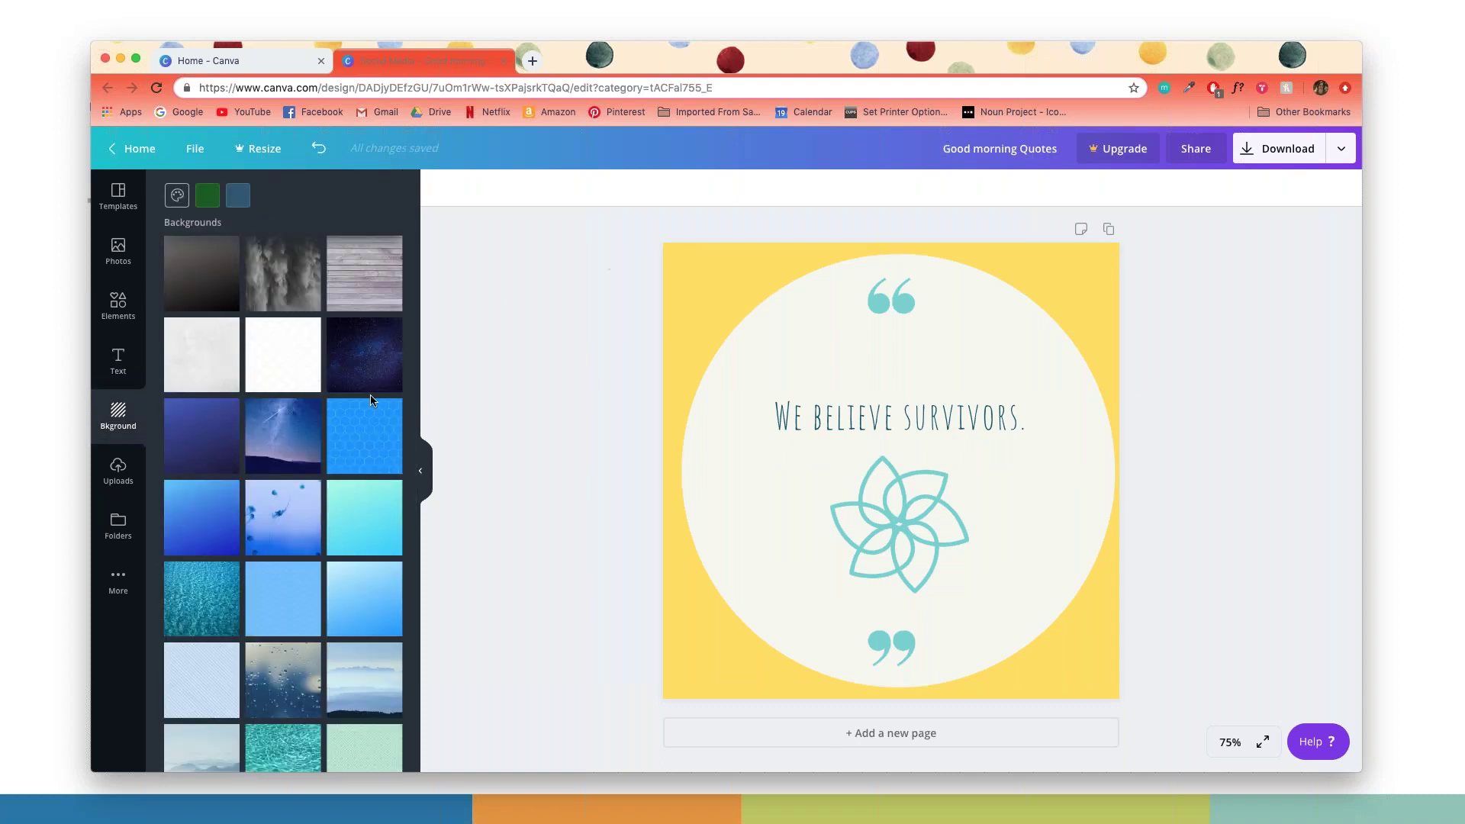
scroll(258, 399, down, 10)
scroll(258, 400, down, 15)
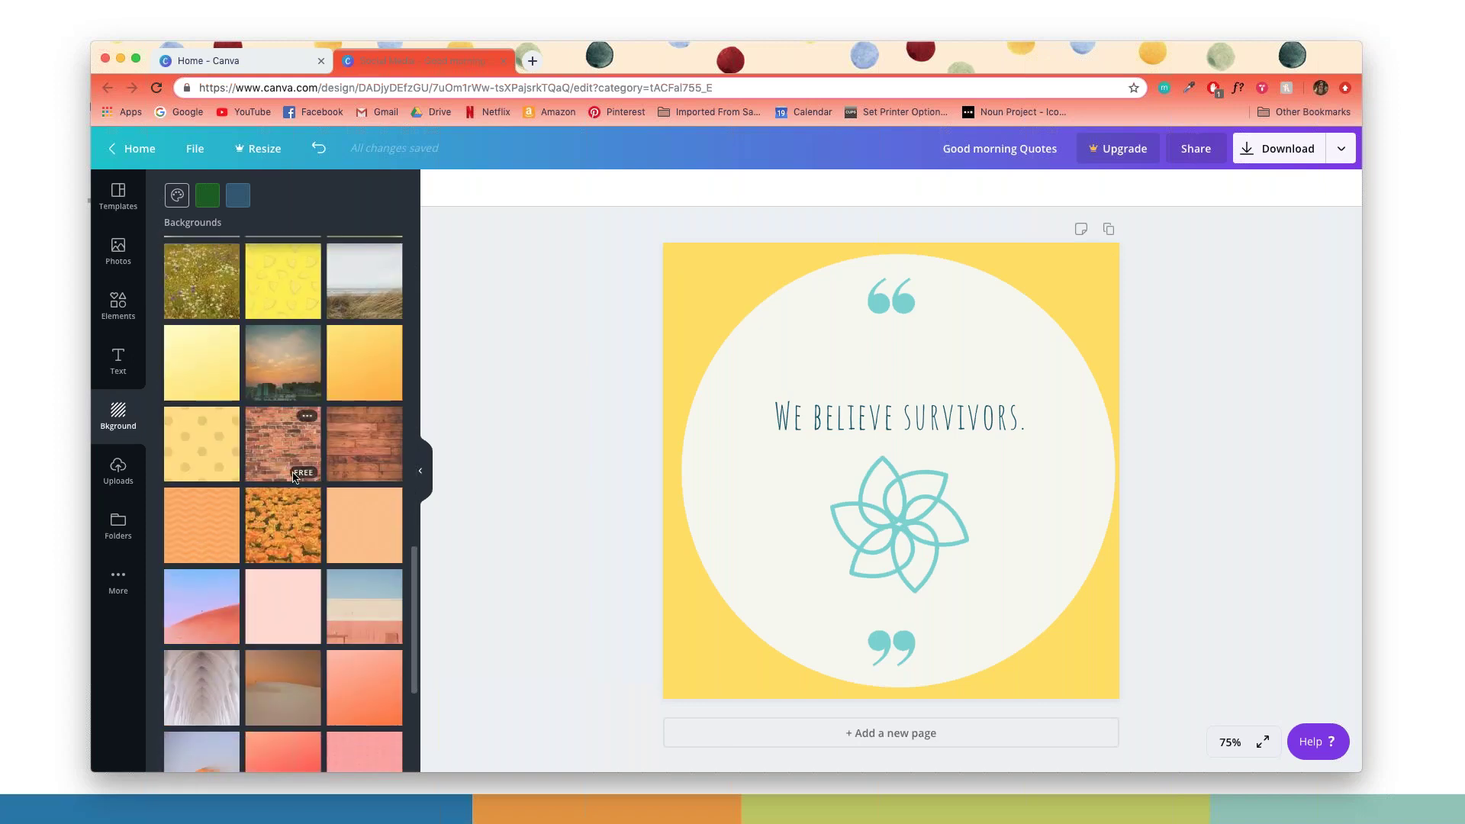
scroll(258, 474, down, 12)
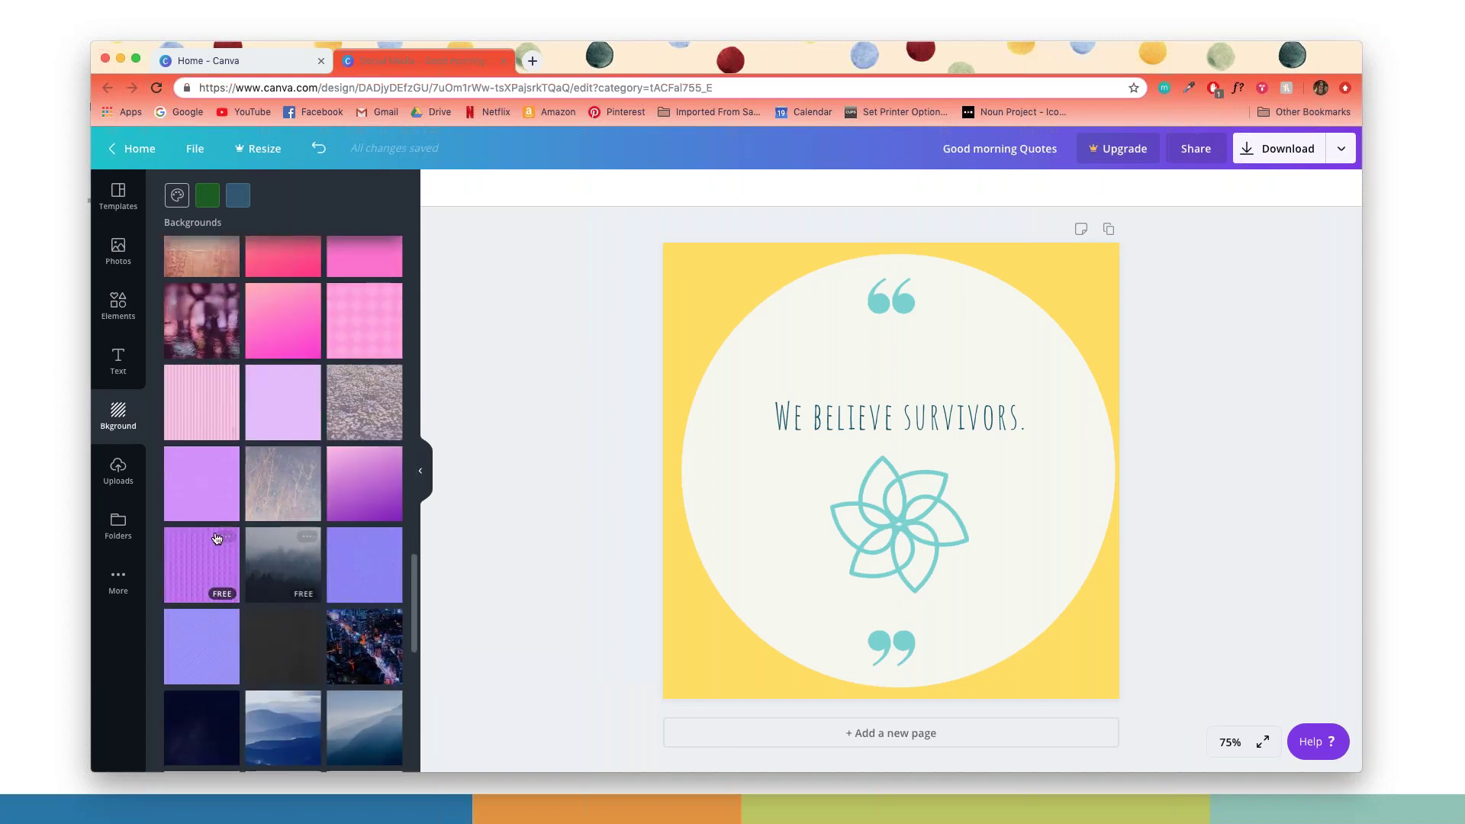
scroll(216, 539, down, 12)
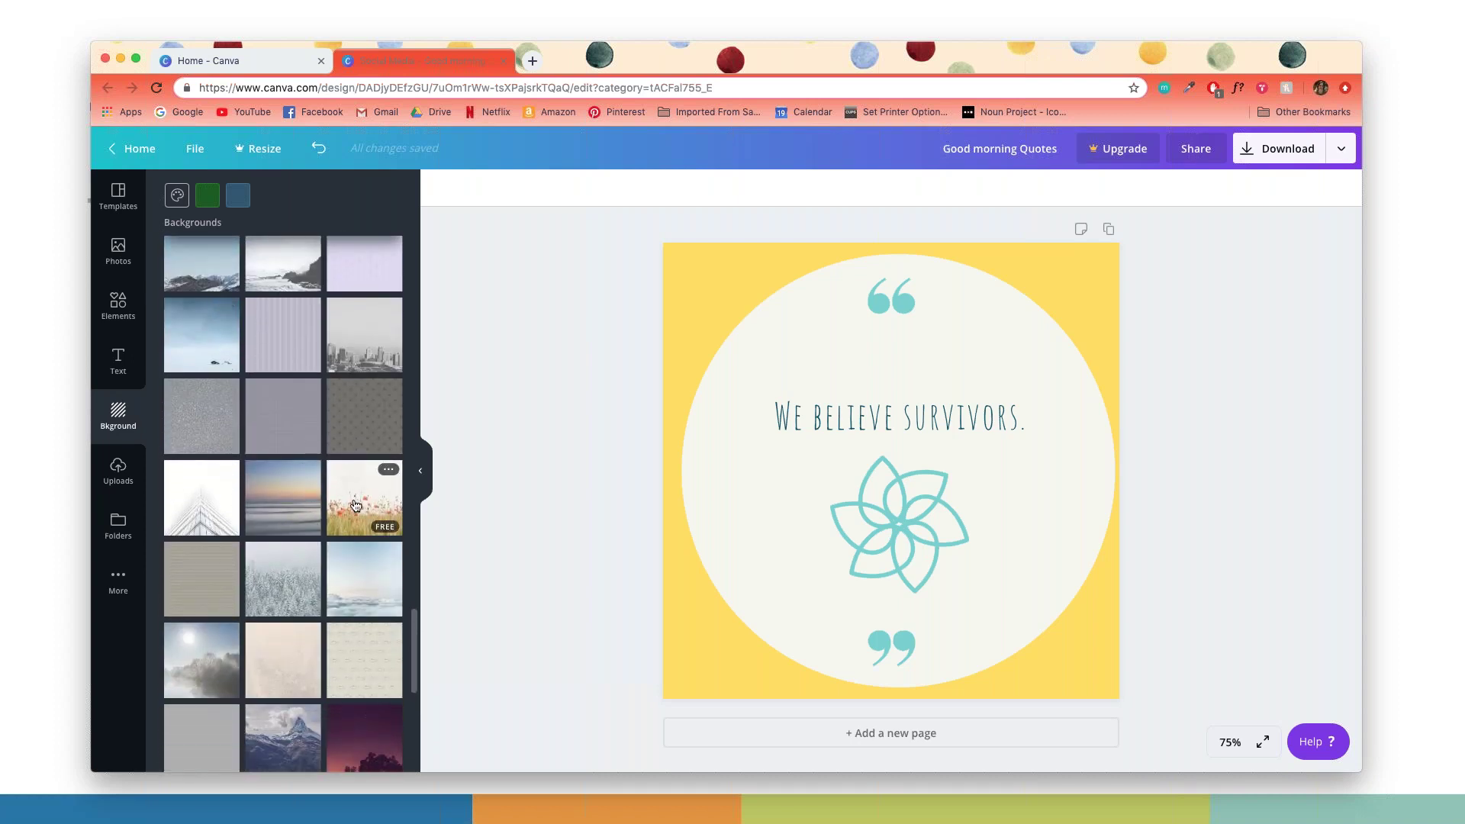
click(356, 502)
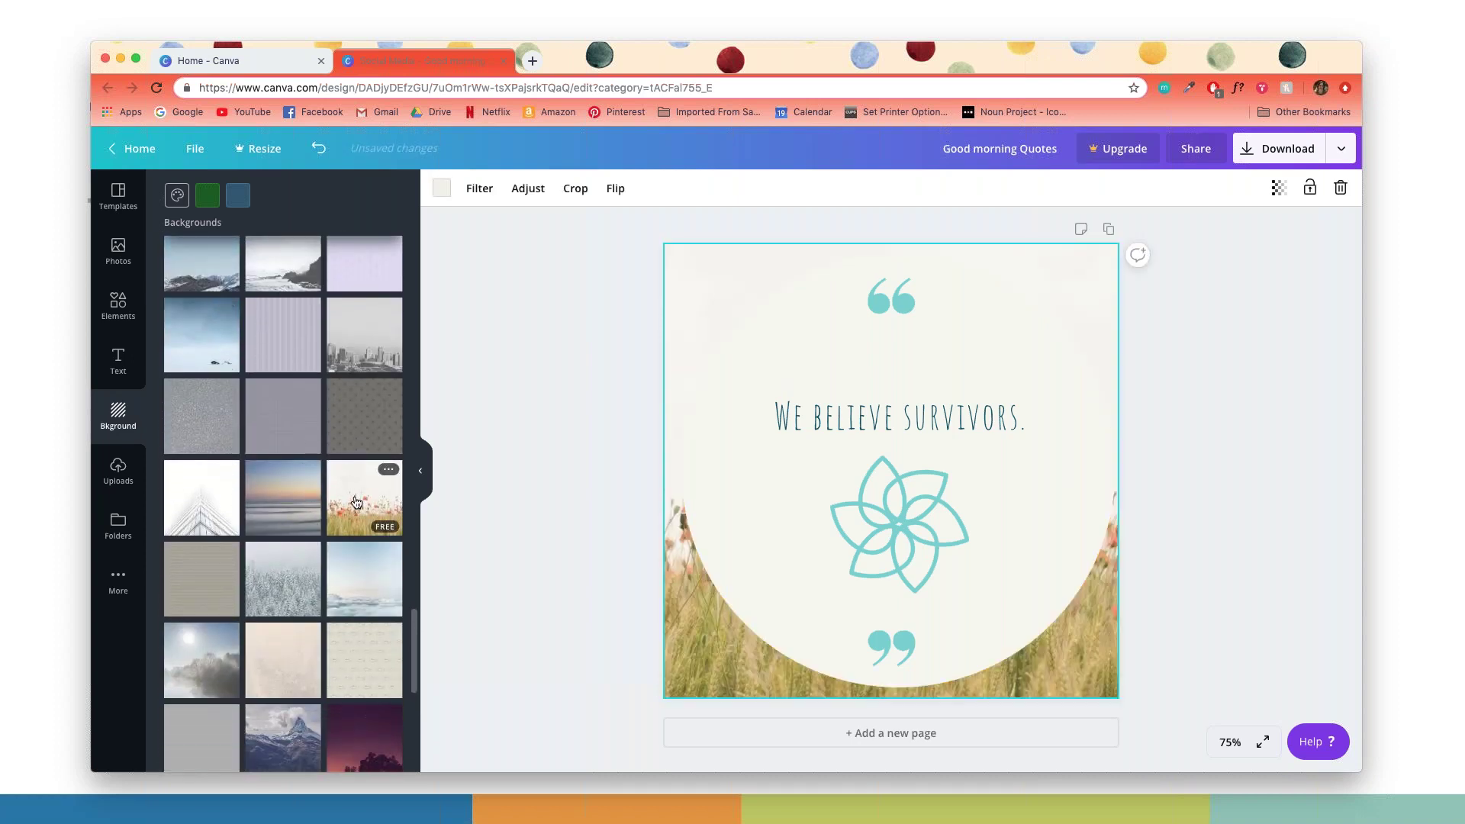
Step: Shrink the cream circle and recenter it on the page so more of the background shows around it
click(743, 555)
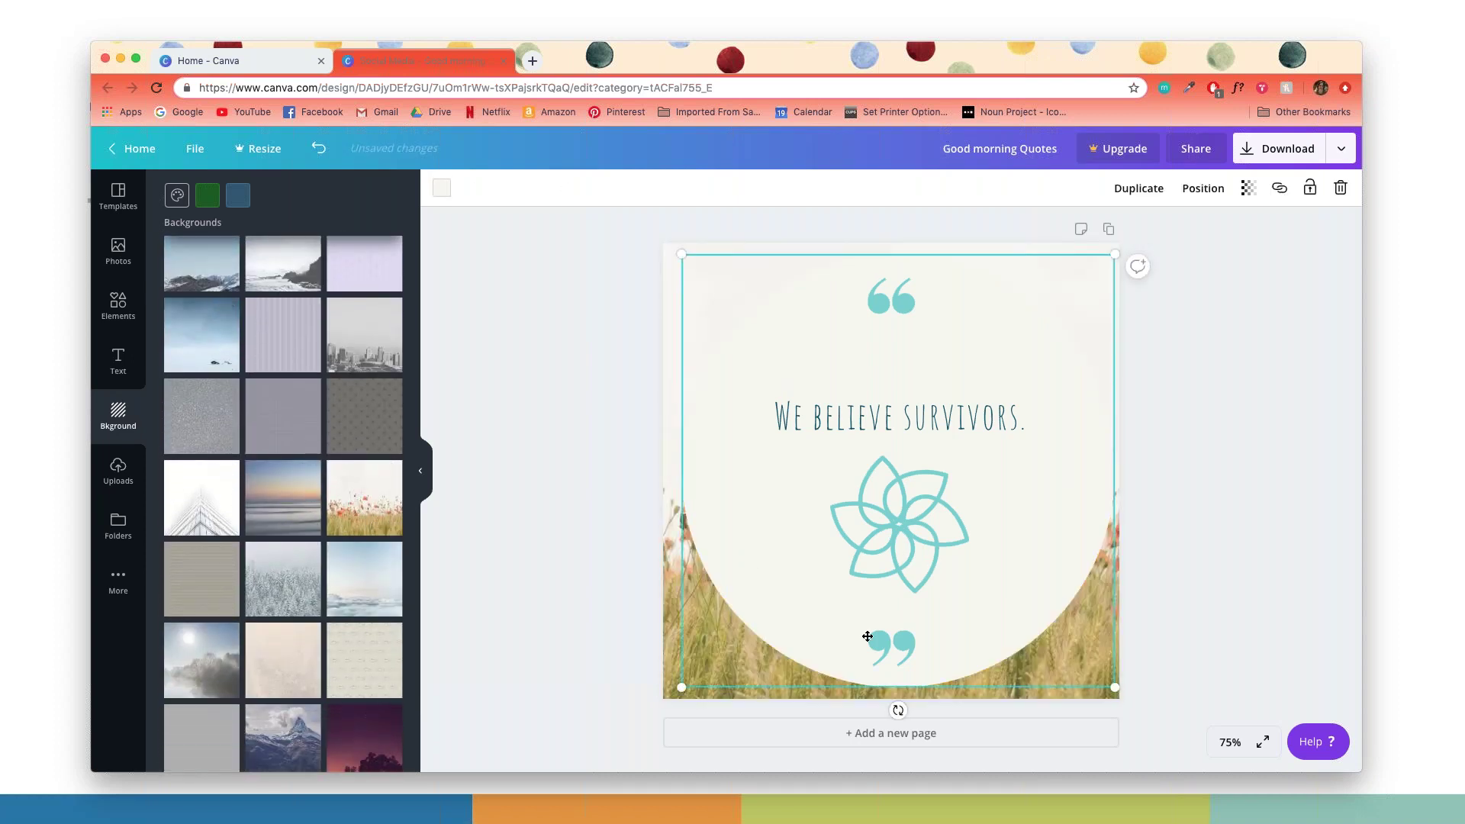
drag(1102, 670, 1031, 601)
drag(748, 330, 778, 364)
Step: Try the turquoise water, dark fern, white marble and wet green leaf images as the page background
scroll(283, 496, down, 3)
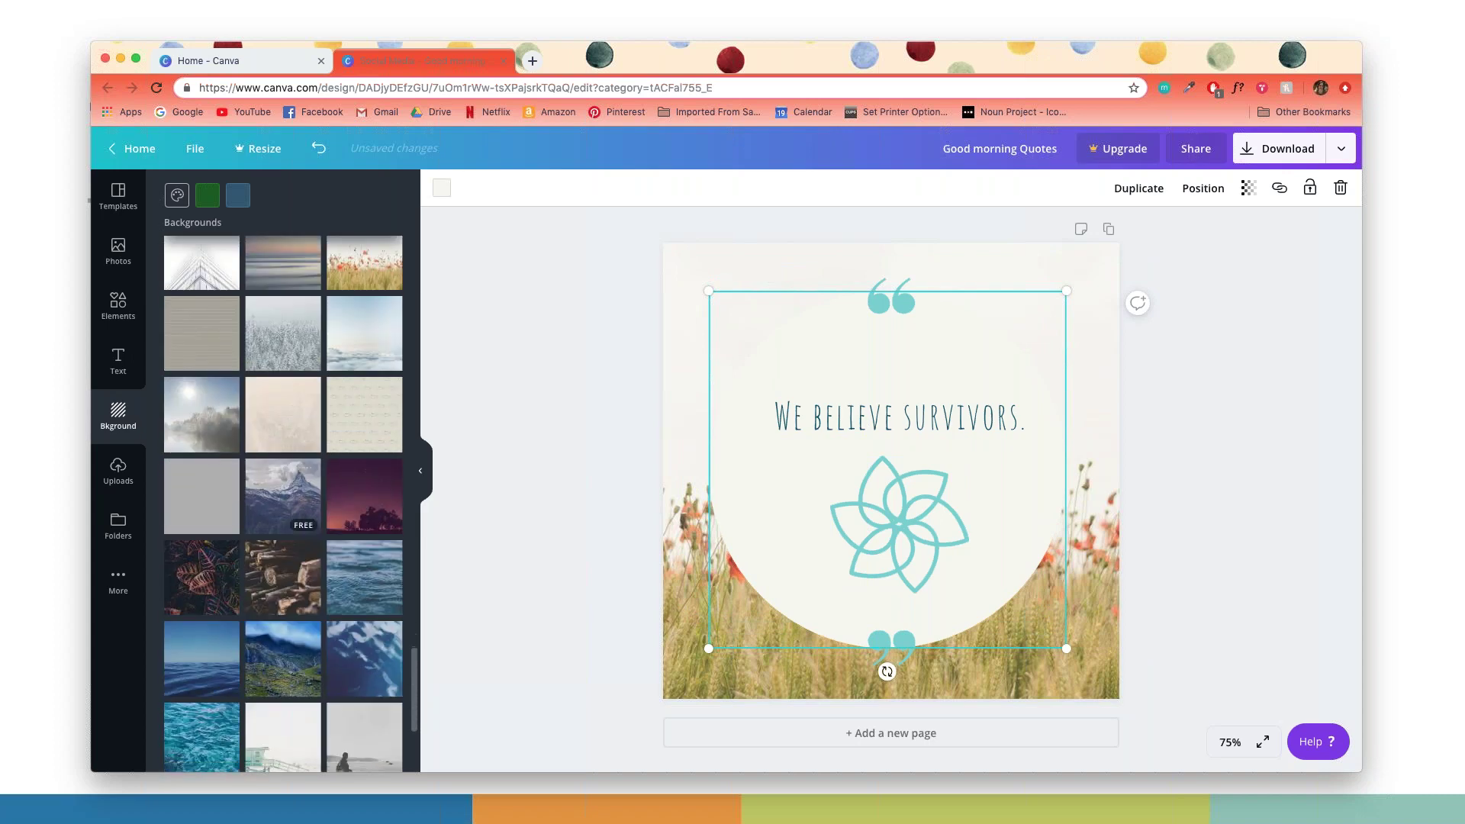
scroll(211, 494, down, 3)
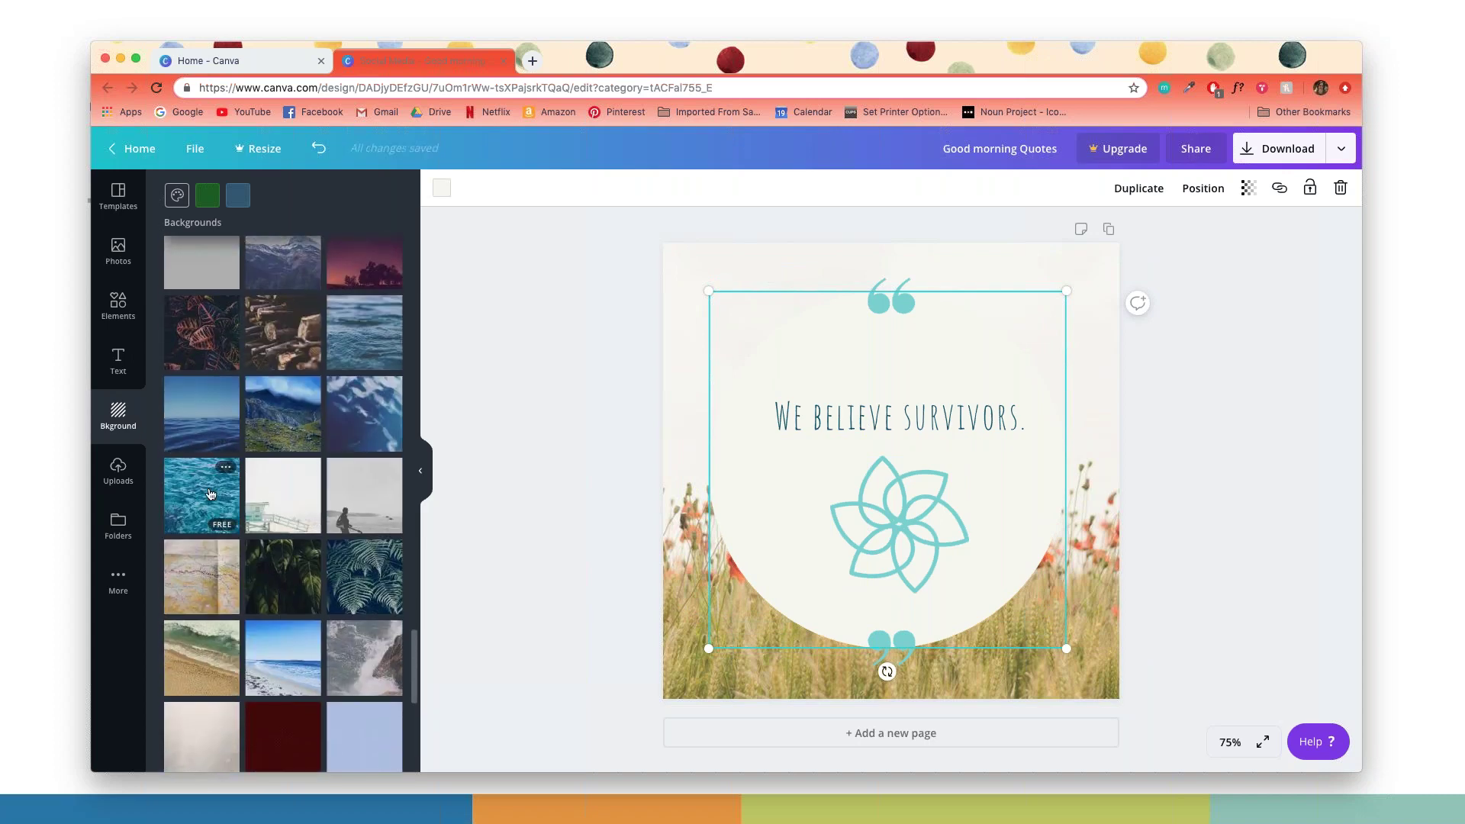
click(211, 493)
scroll(365, 526, down, 3)
click(362, 315)
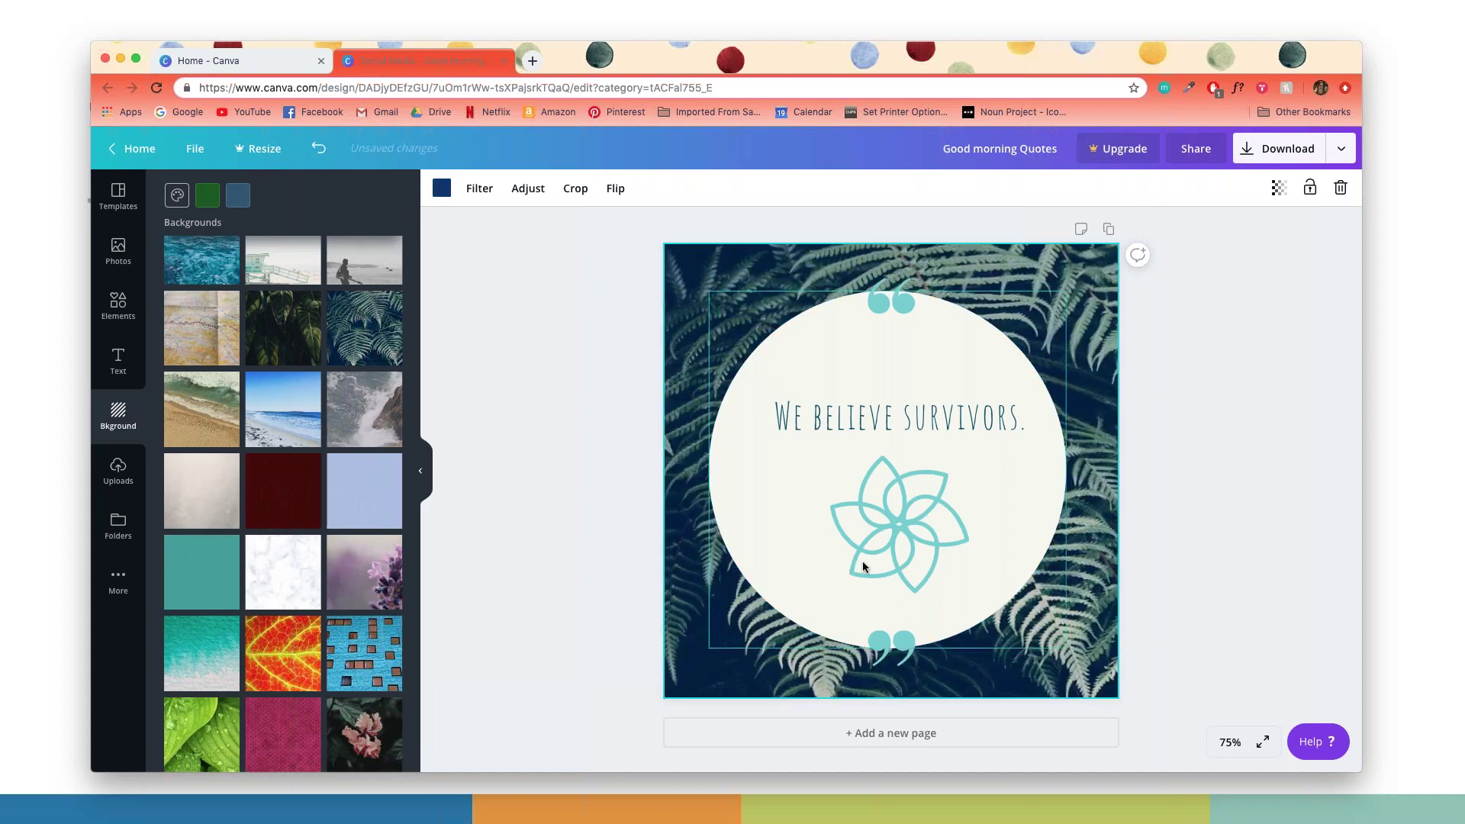
scroll(280, 470, down, 2)
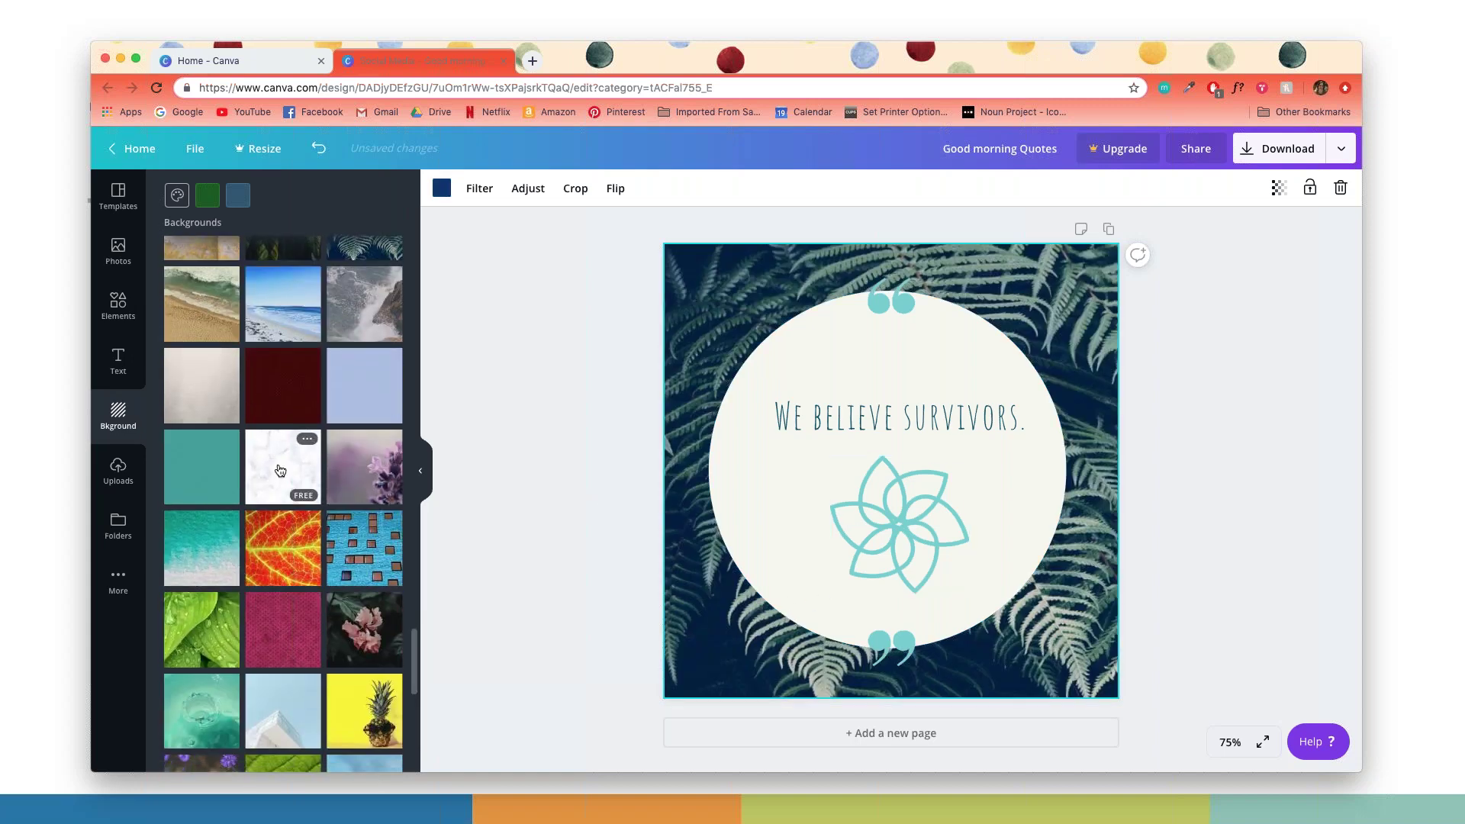
click(280, 470)
scroll(280, 470, down, 2)
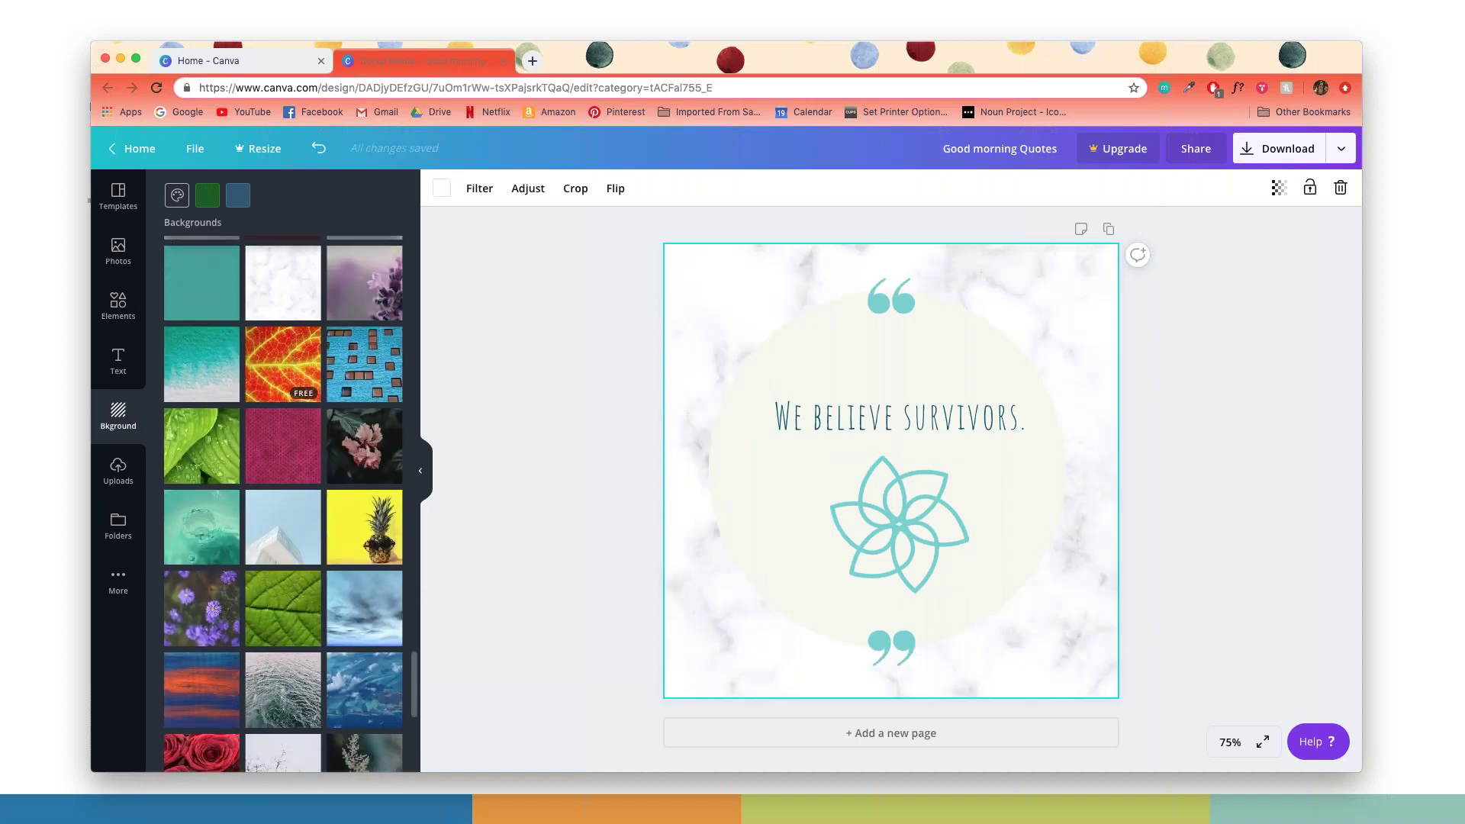
click(196, 438)
Step: Set the purple flowers photo as the page background
scroll(367, 510, down, 2)
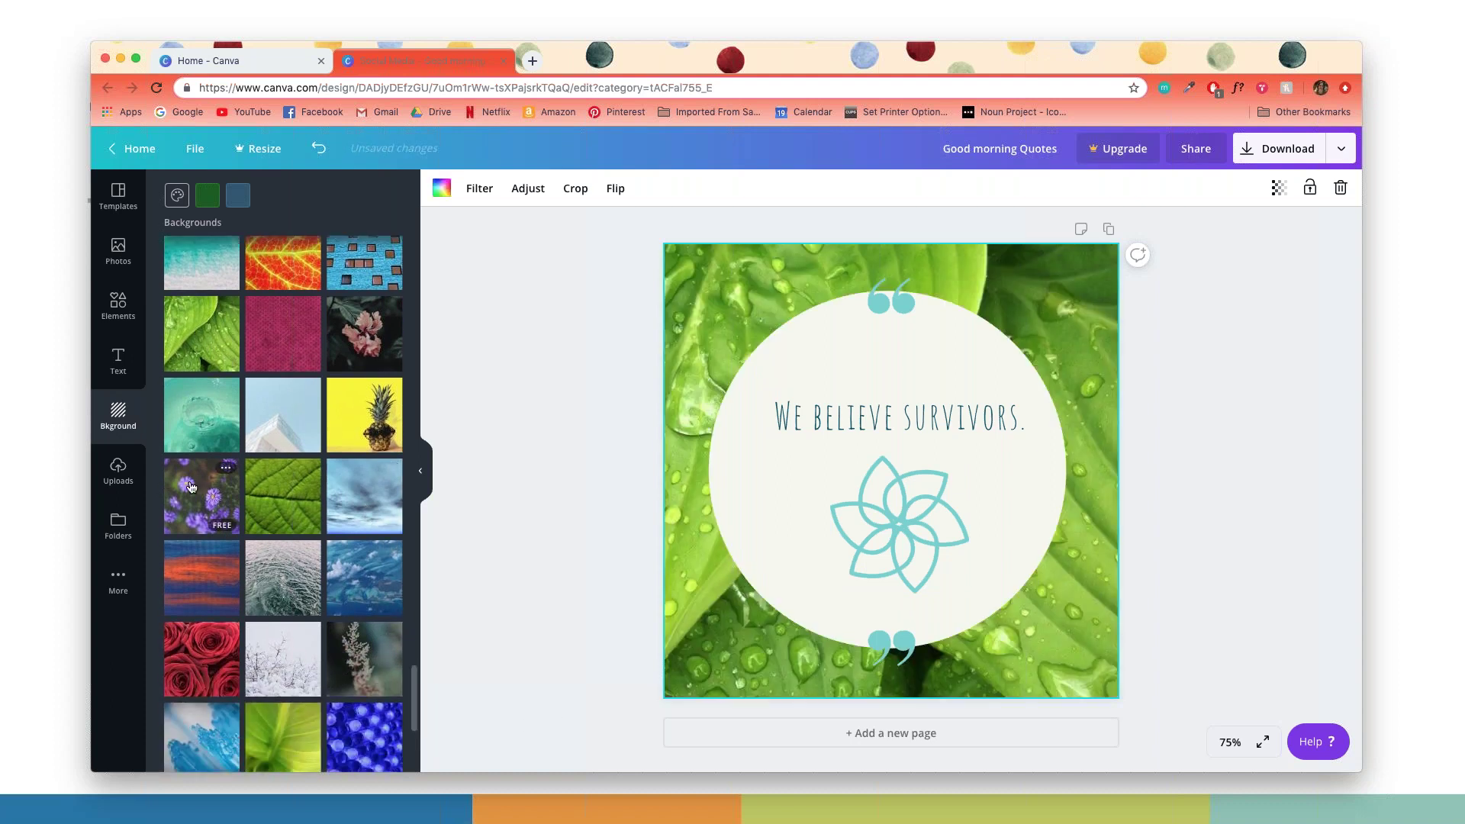
click(192, 488)
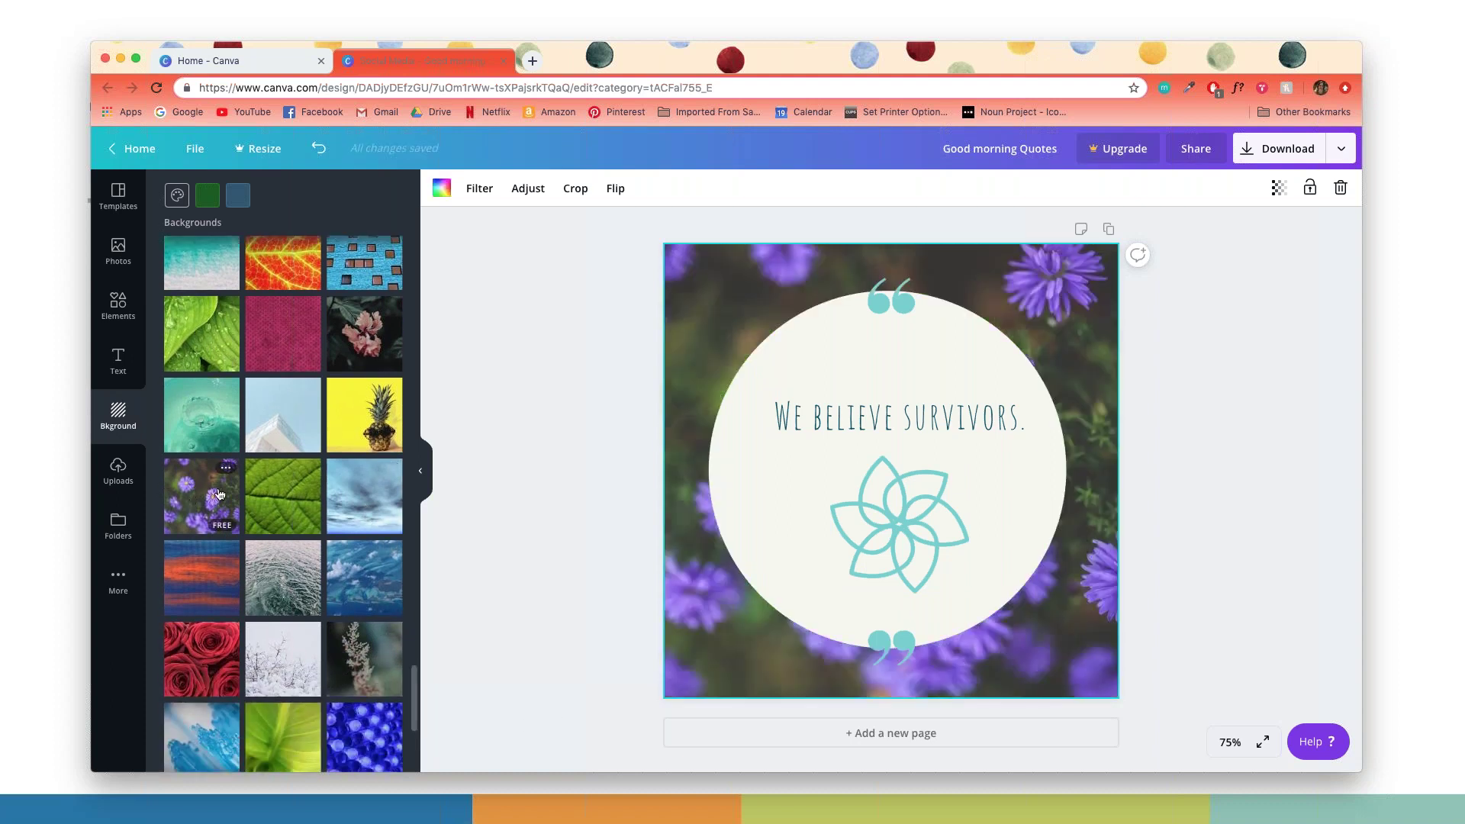
Step: Move both quotation marks inside the cream circle and center the flower icon between the text and the closing marks
drag(904, 302, 901, 341)
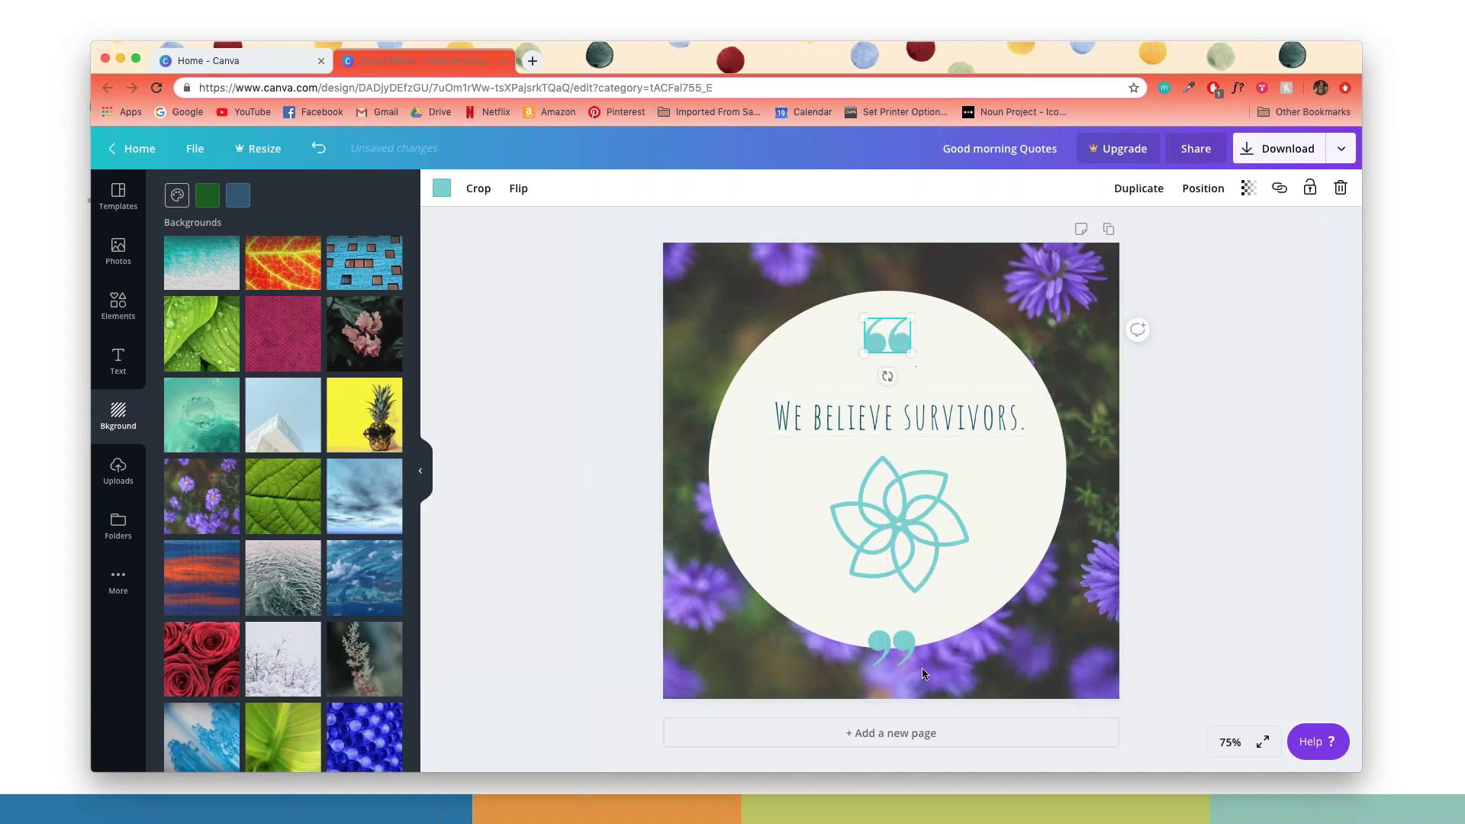
drag(900, 648, 900, 612)
click(912, 528)
drag(912, 528, 903, 518)
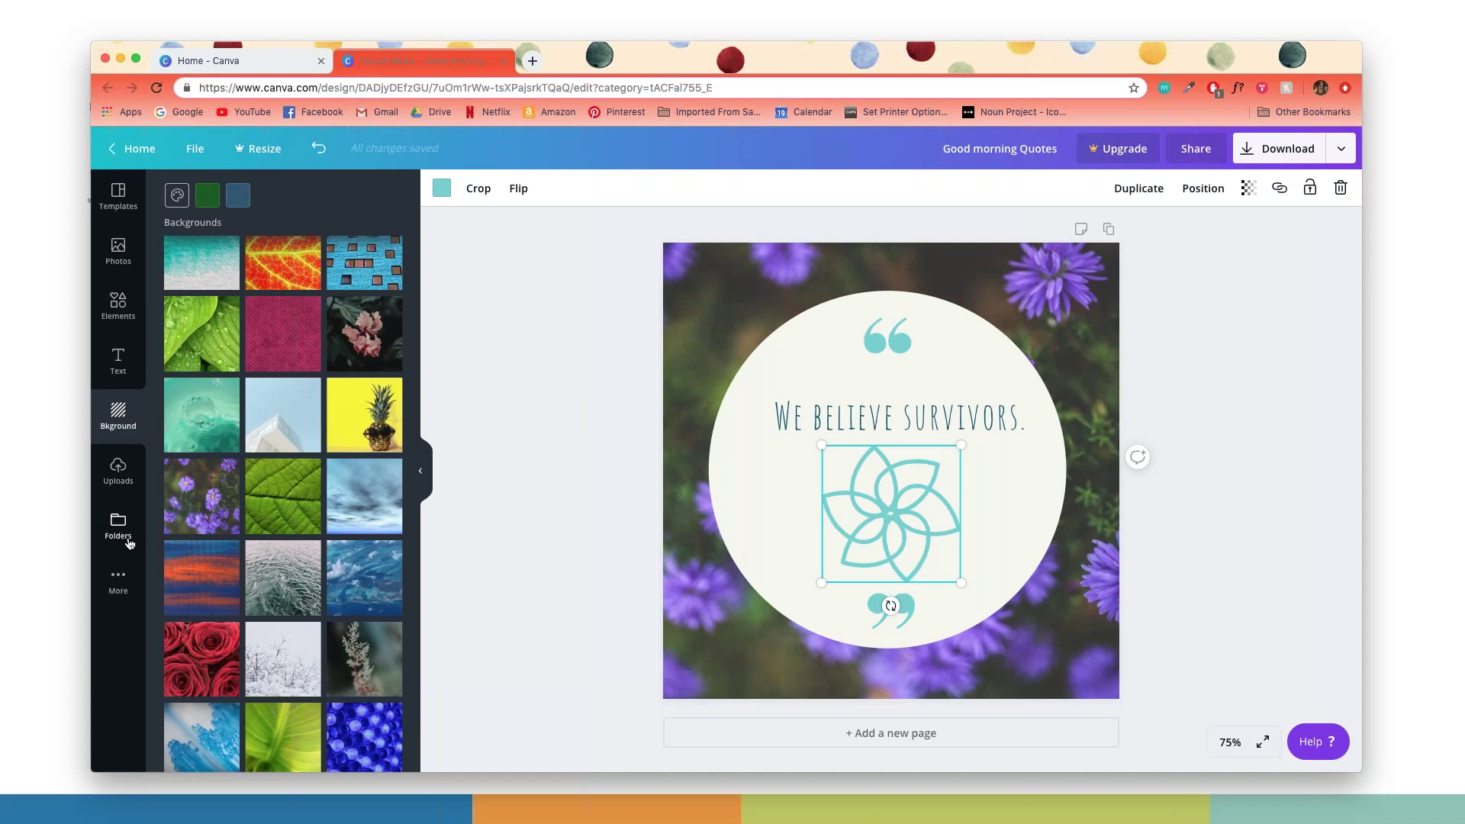
Step: Select the cream circle and examine its layer order and page alignment options
scroll(349, 393, down, 5)
scroll(350, 392, down, 5)
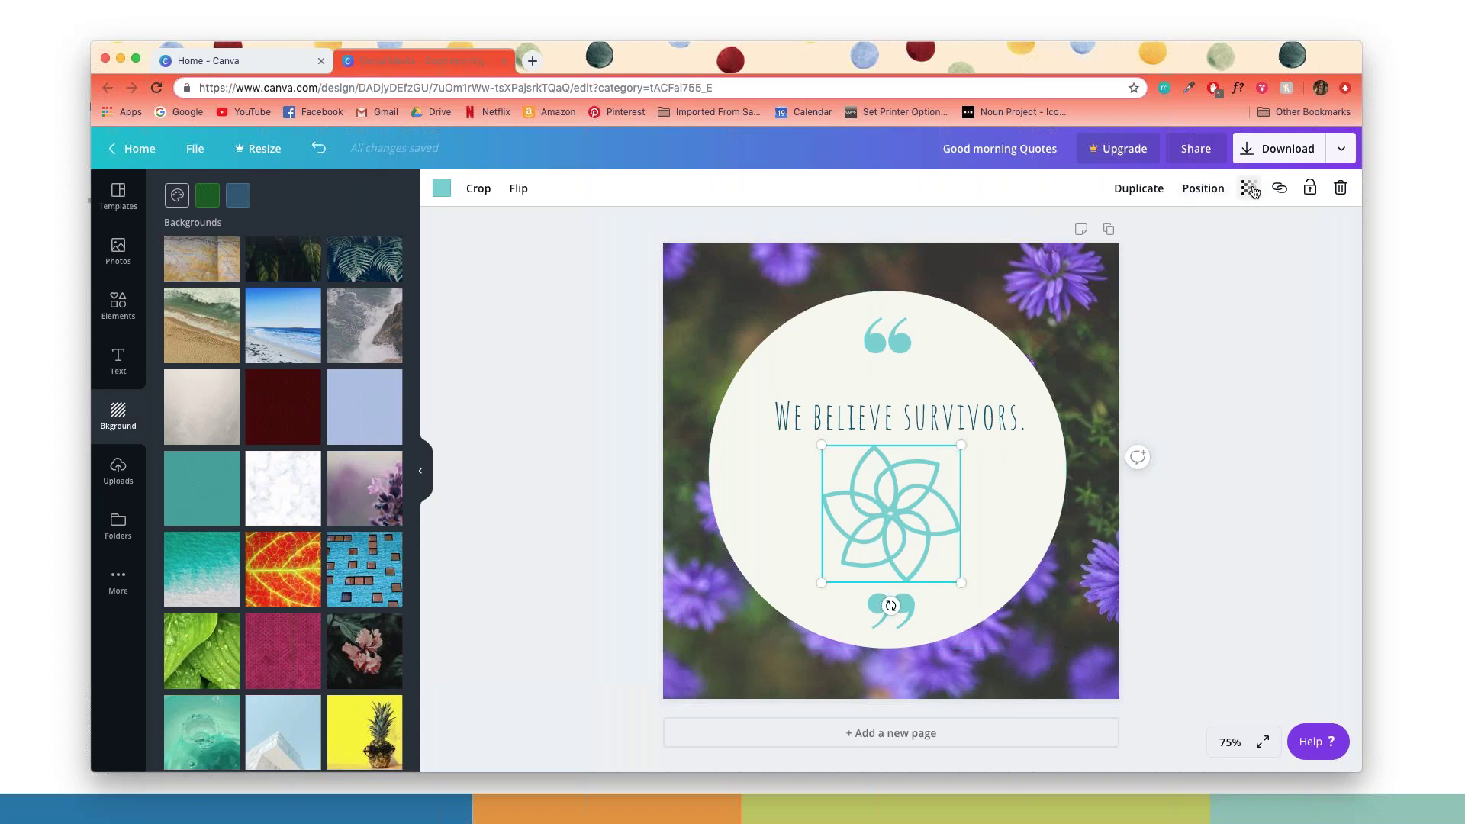
click(924, 355)
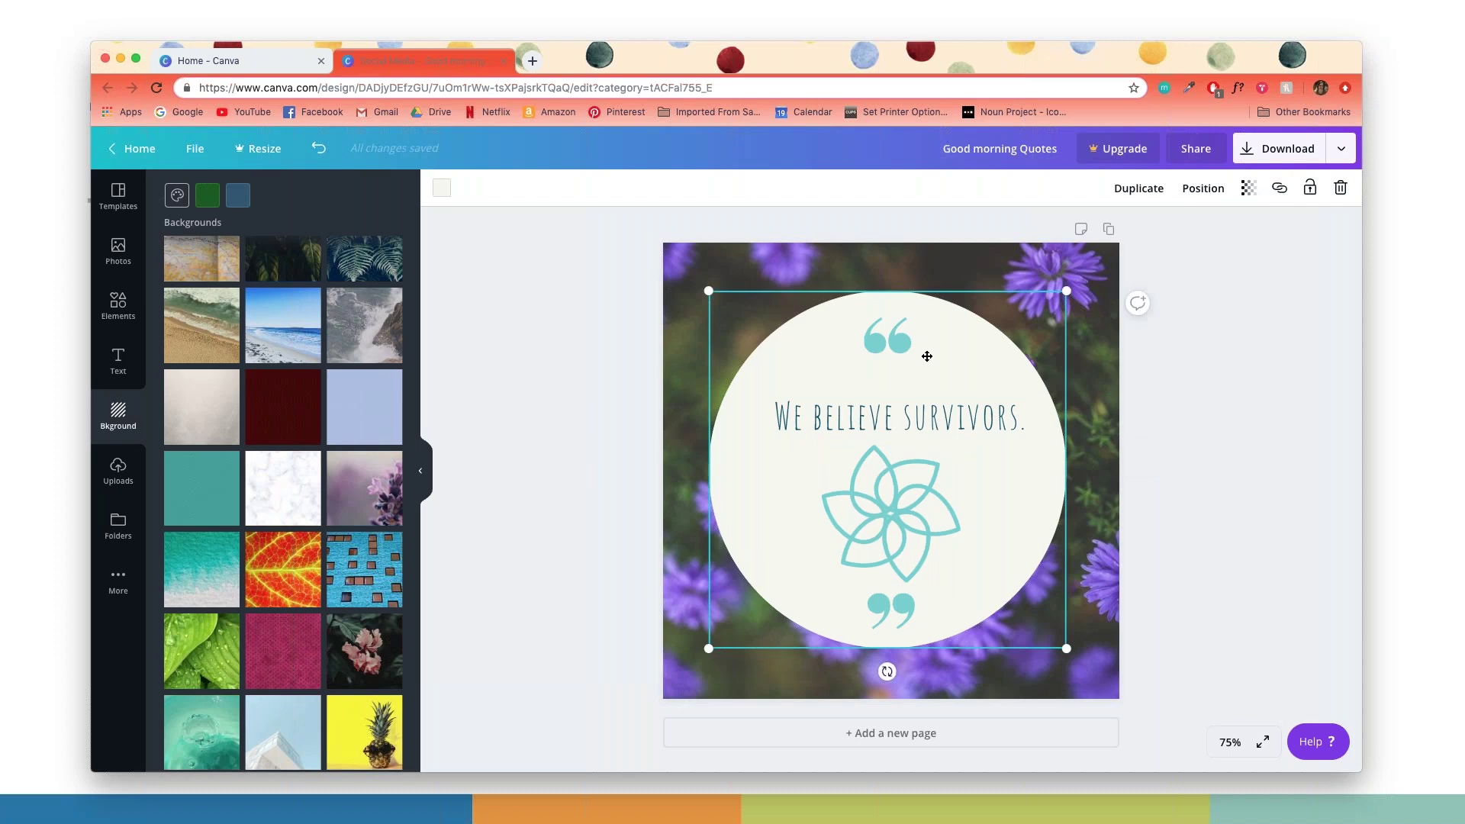
click(1203, 188)
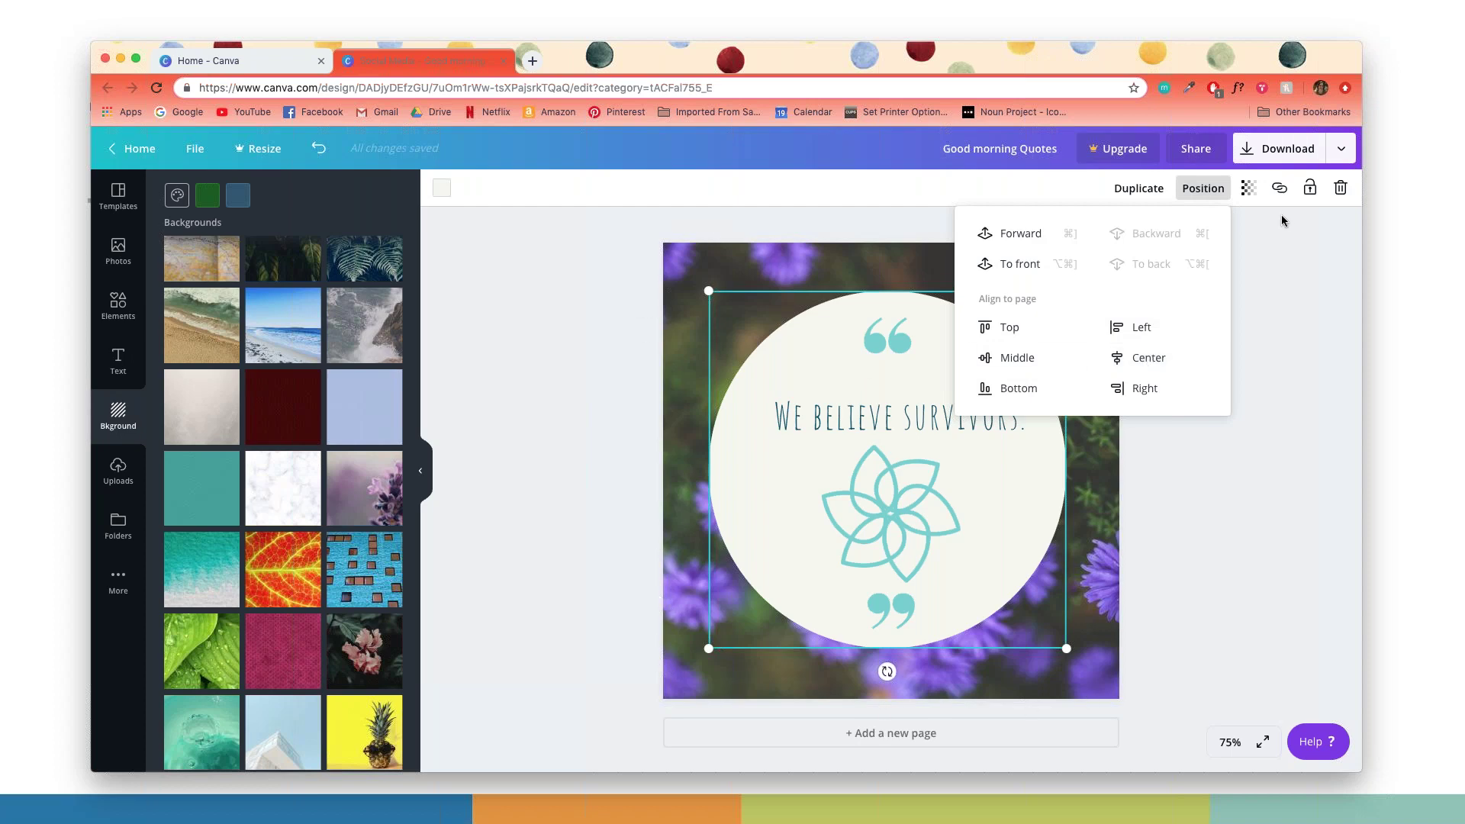
click(1187, 263)
Step: Try out the background photo's transparency and return it to 100
click(1084, 300)
click(1277, 188)
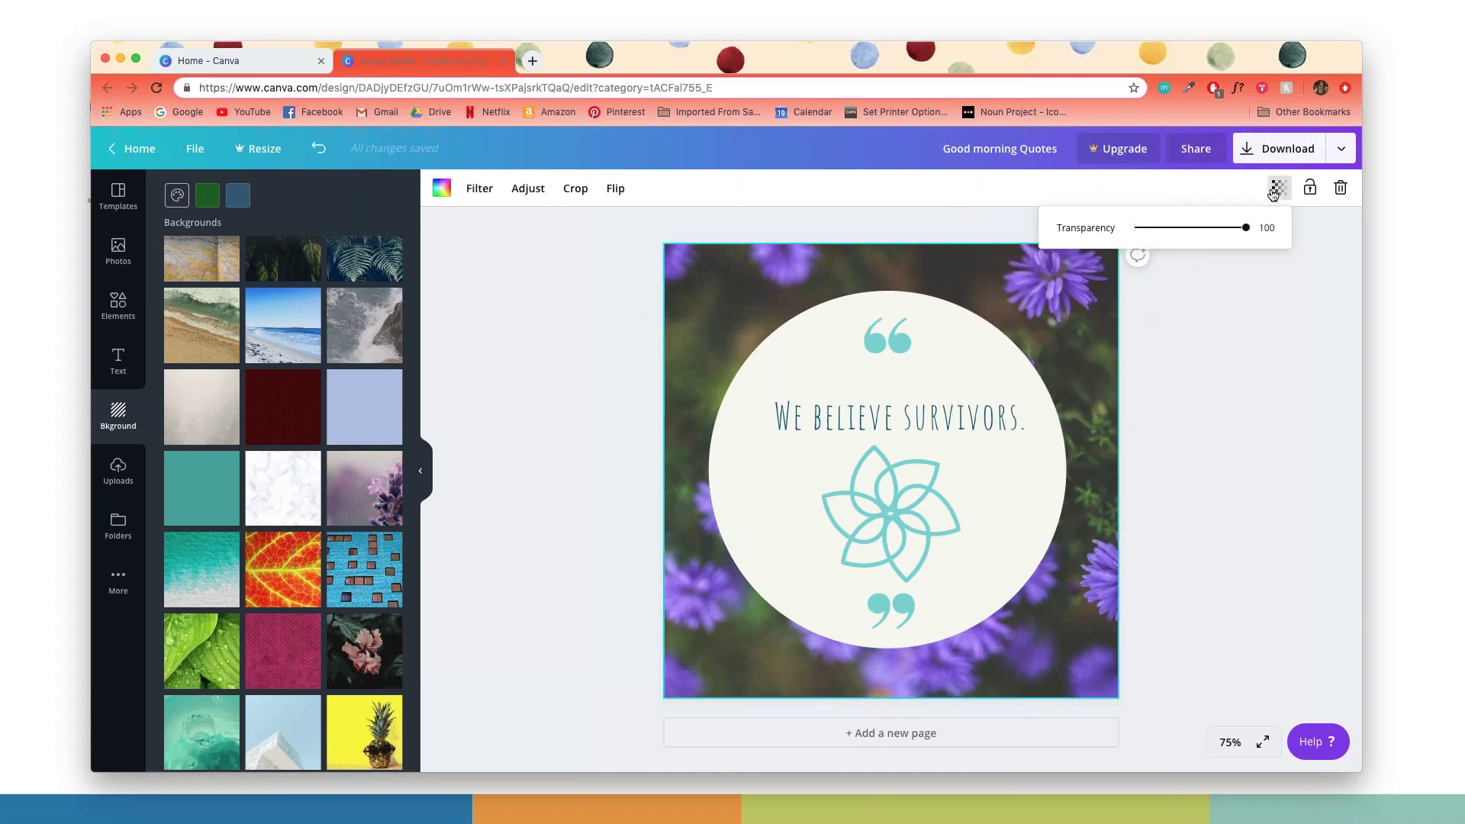
drag(1228, 241, 1269, 232)
click(1318, 307)
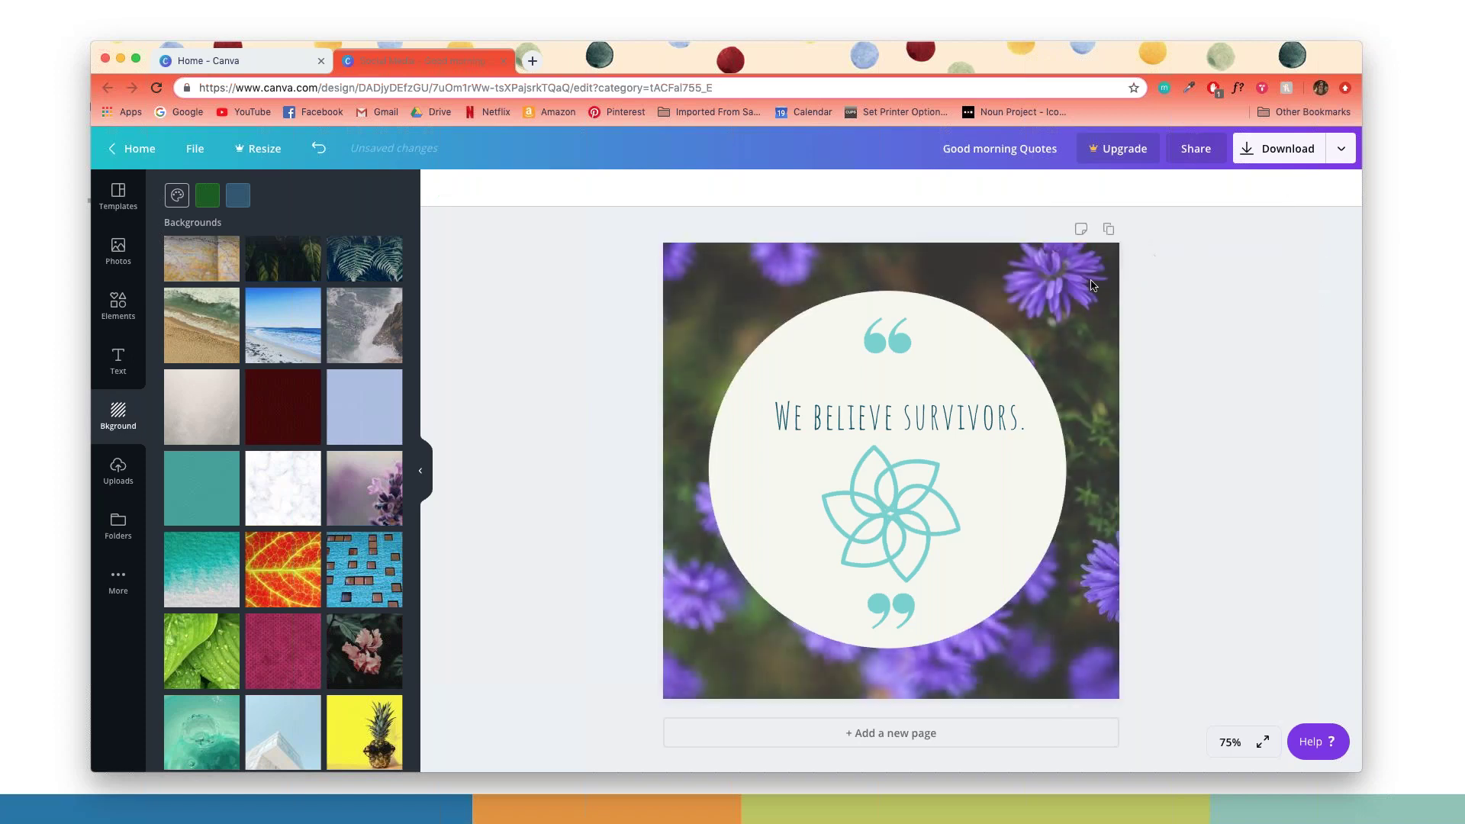
Step: Center the "We believe survivors." text in the cream circle and look at its link option
click(1057, 419)
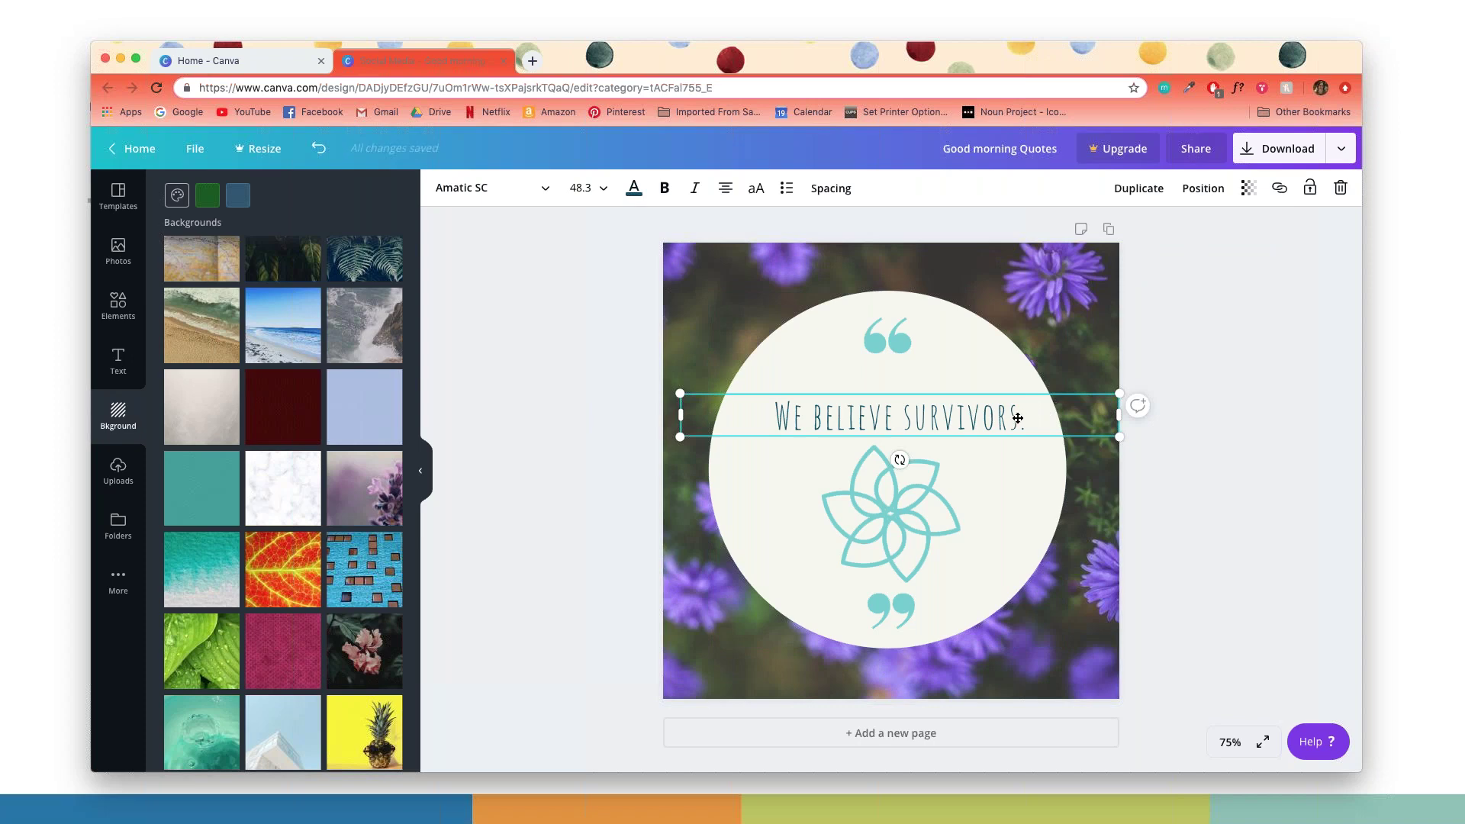
drag(945, 420, 937, 421)
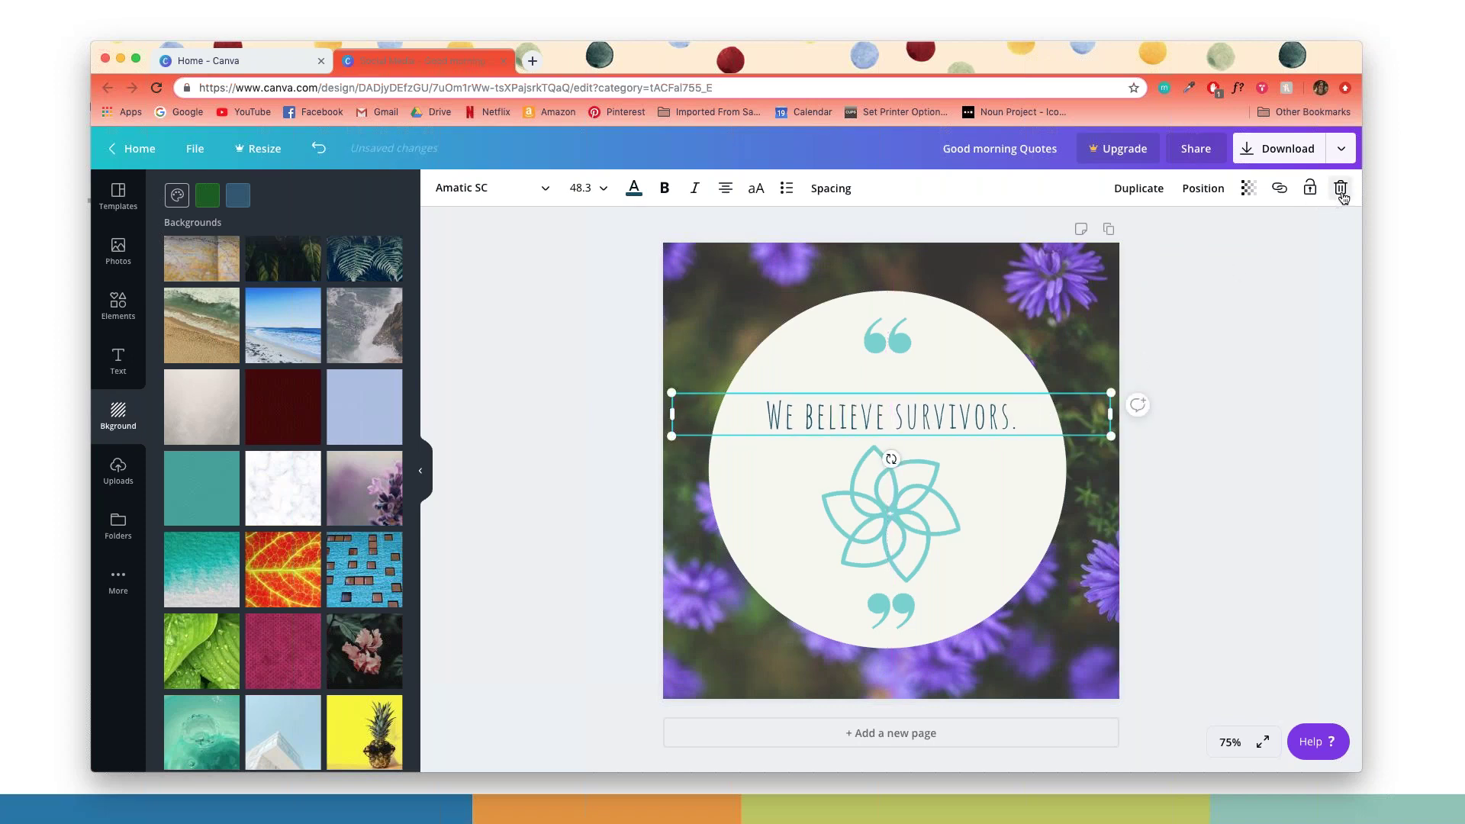
click(1281, 191)
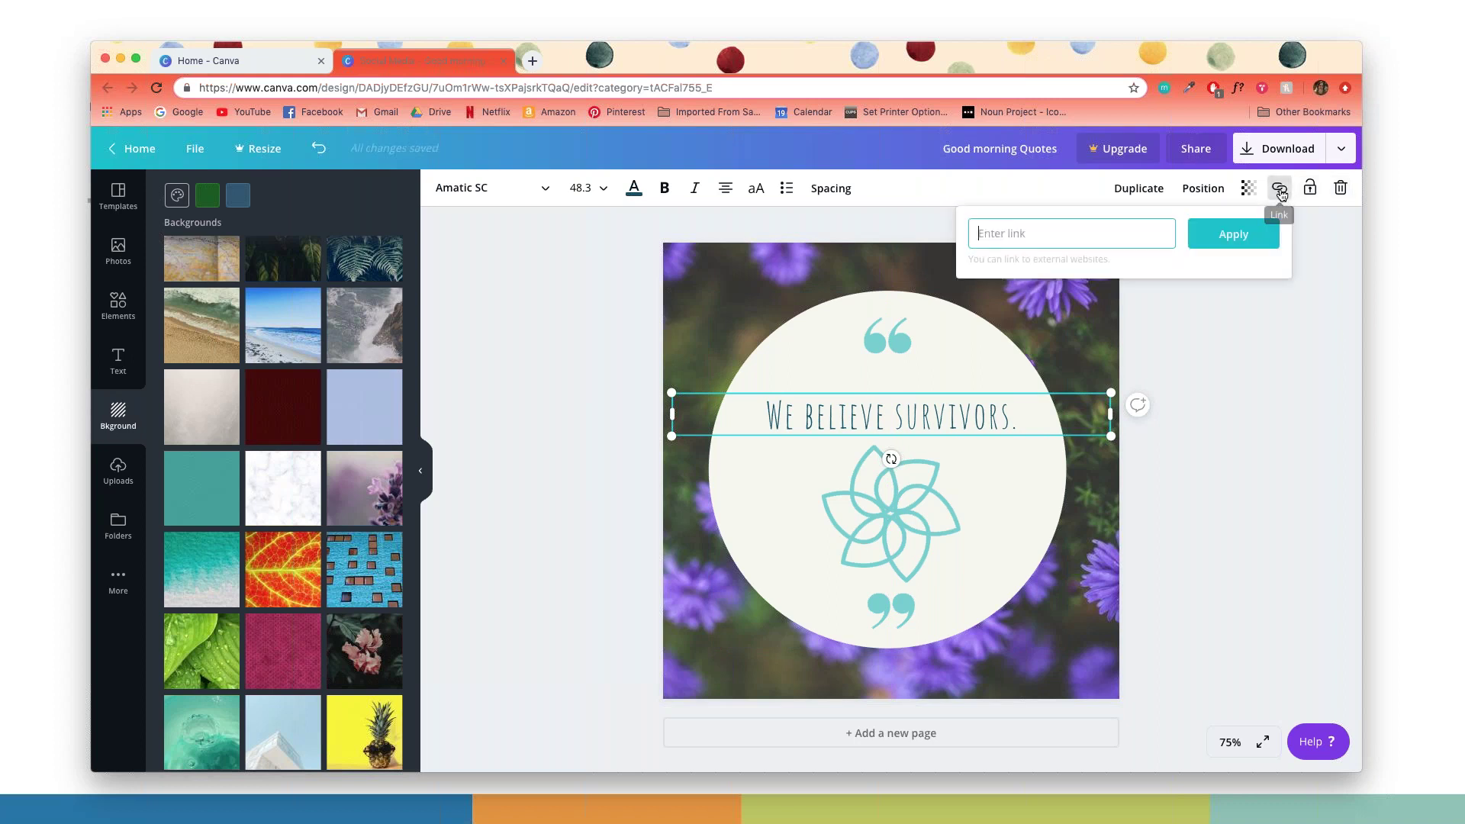
click(1223, 334)
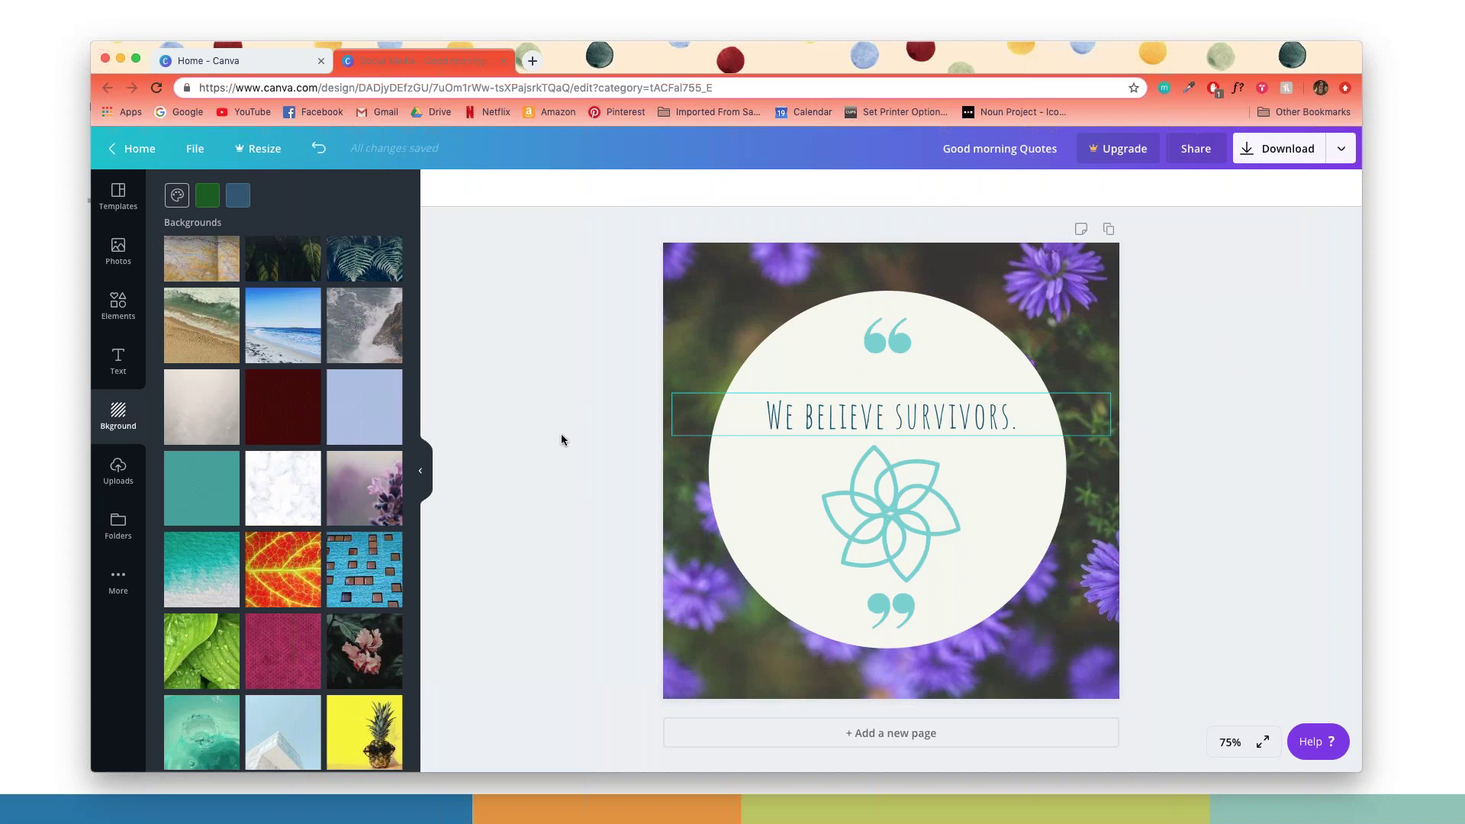
Step: Add the uploaded white TAASA logo with tagline to the page and shrink it into the lower-left corner of the design
scroll(200, 478, down, 3)
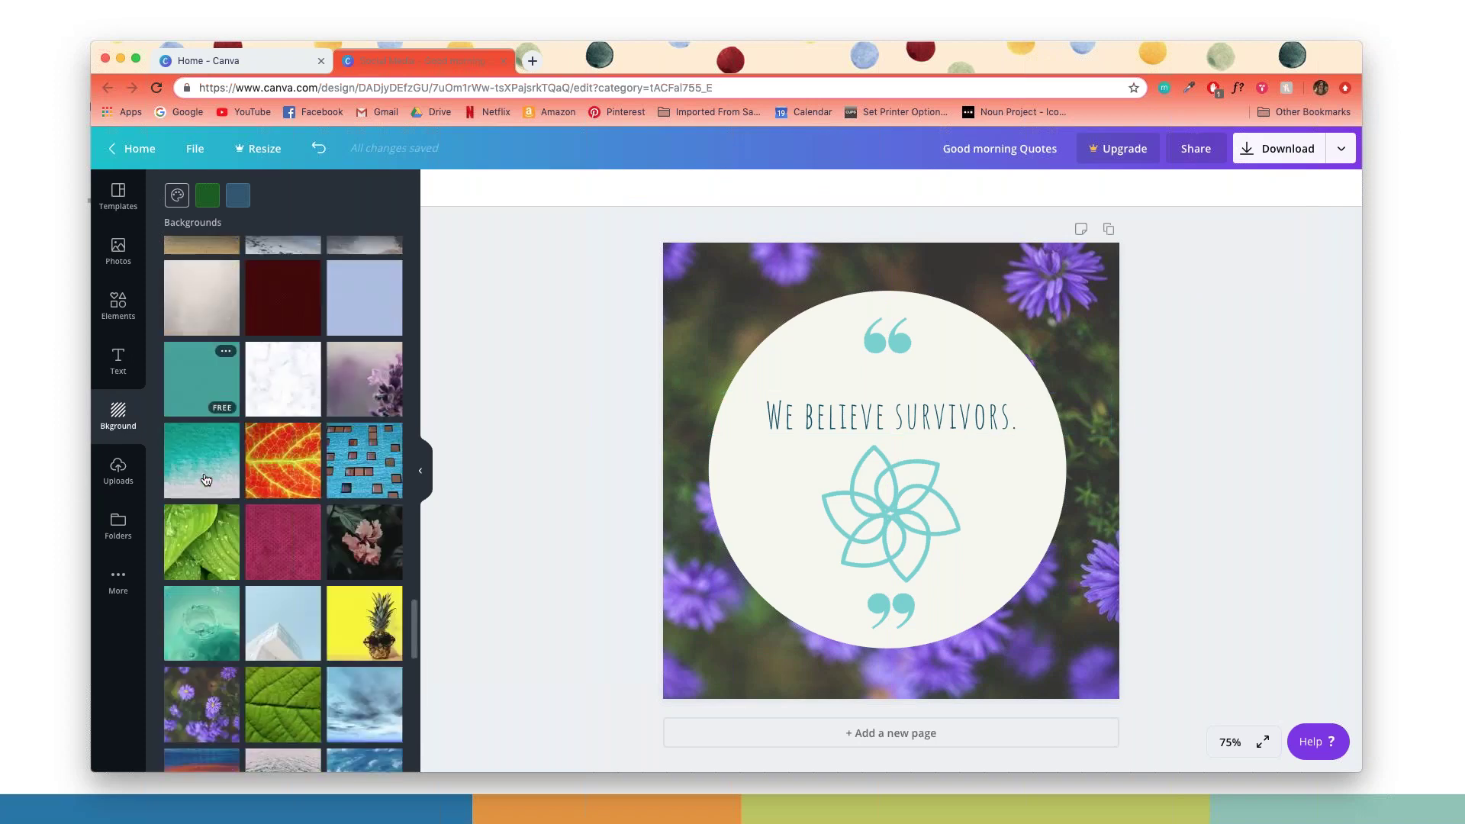
click(132, 479)
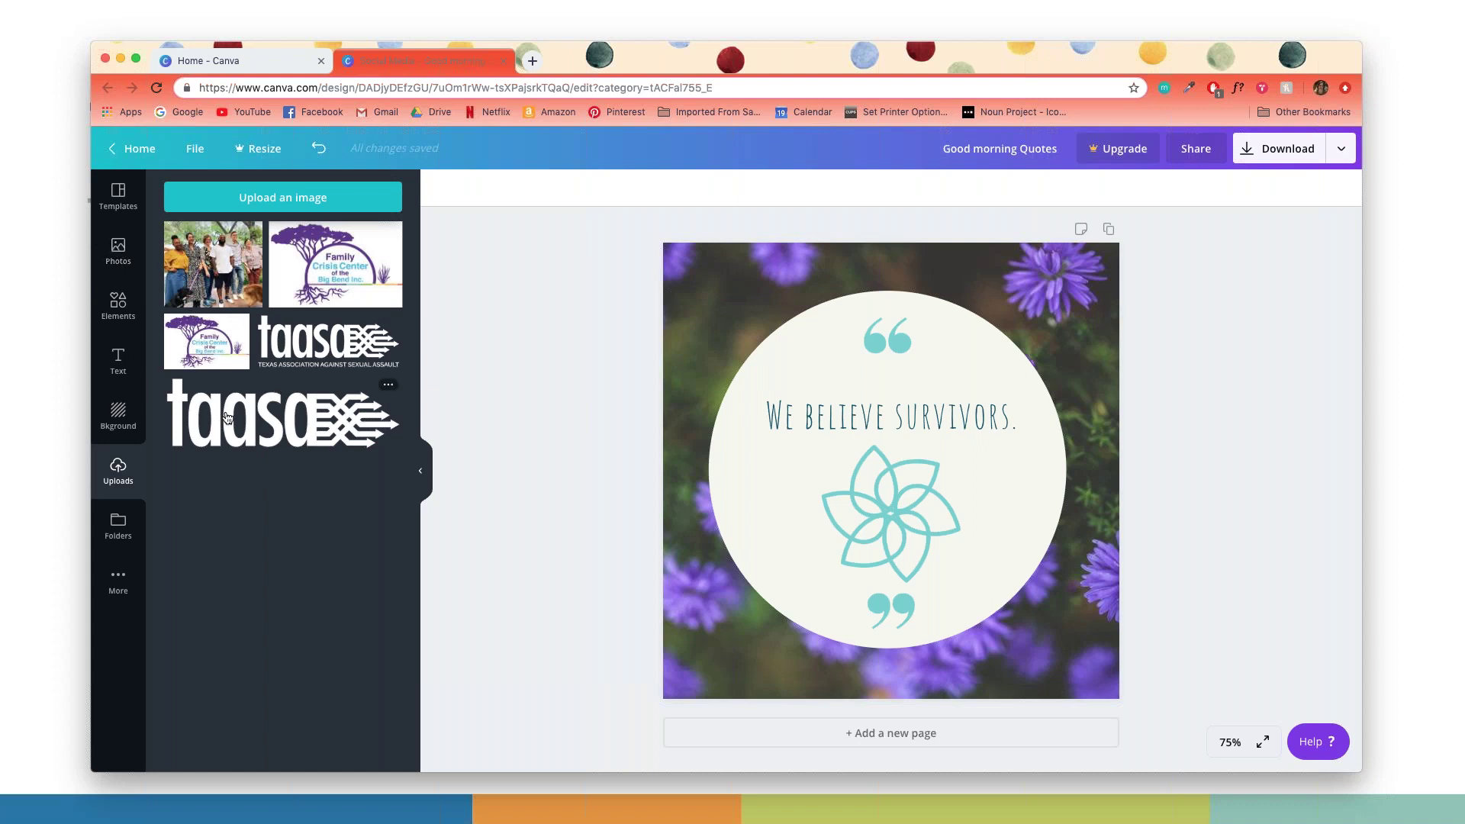
drag(332, 352, 805, 571)
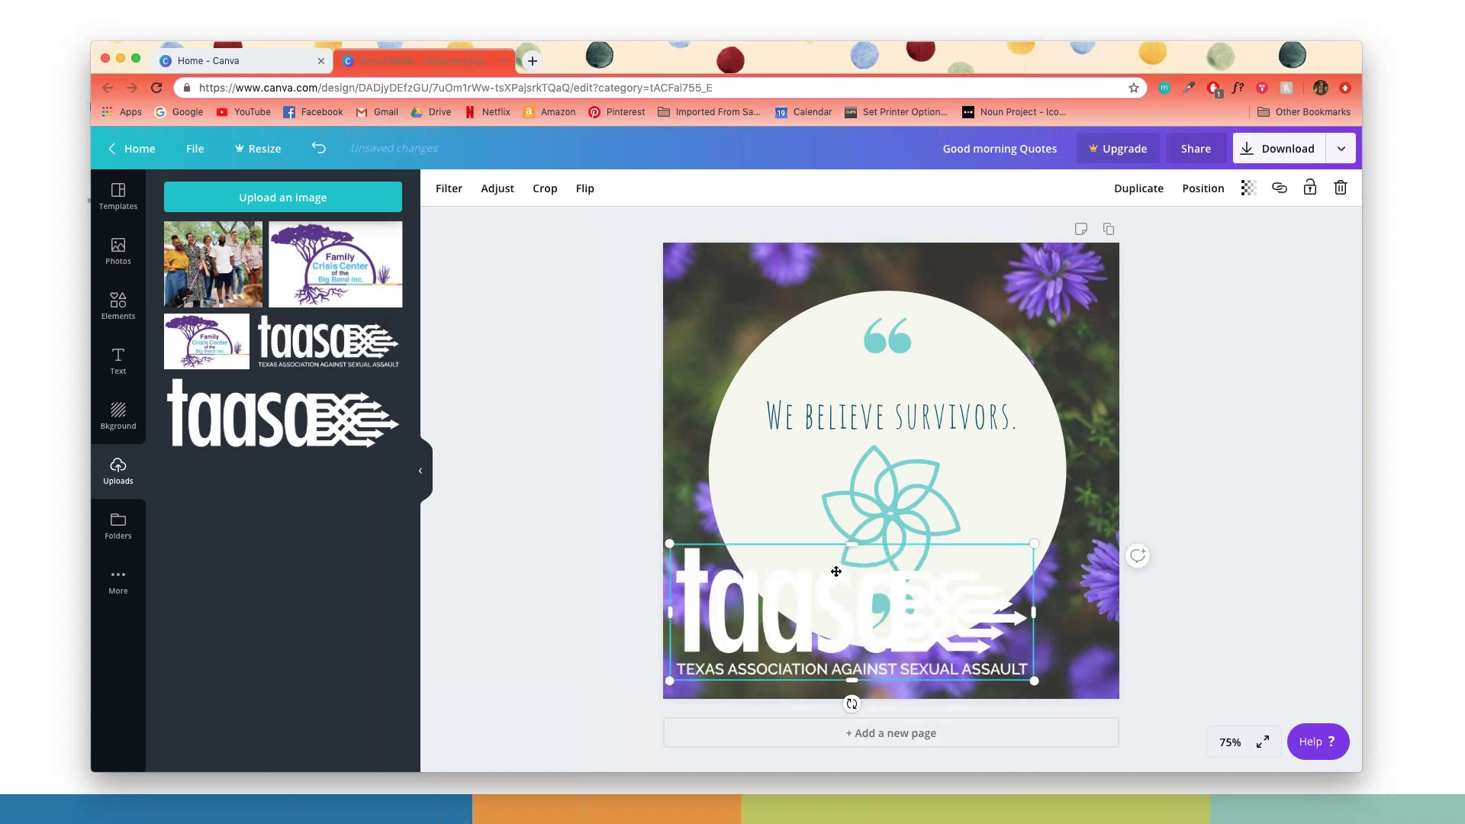
drag(1034, 543, 770, 670)
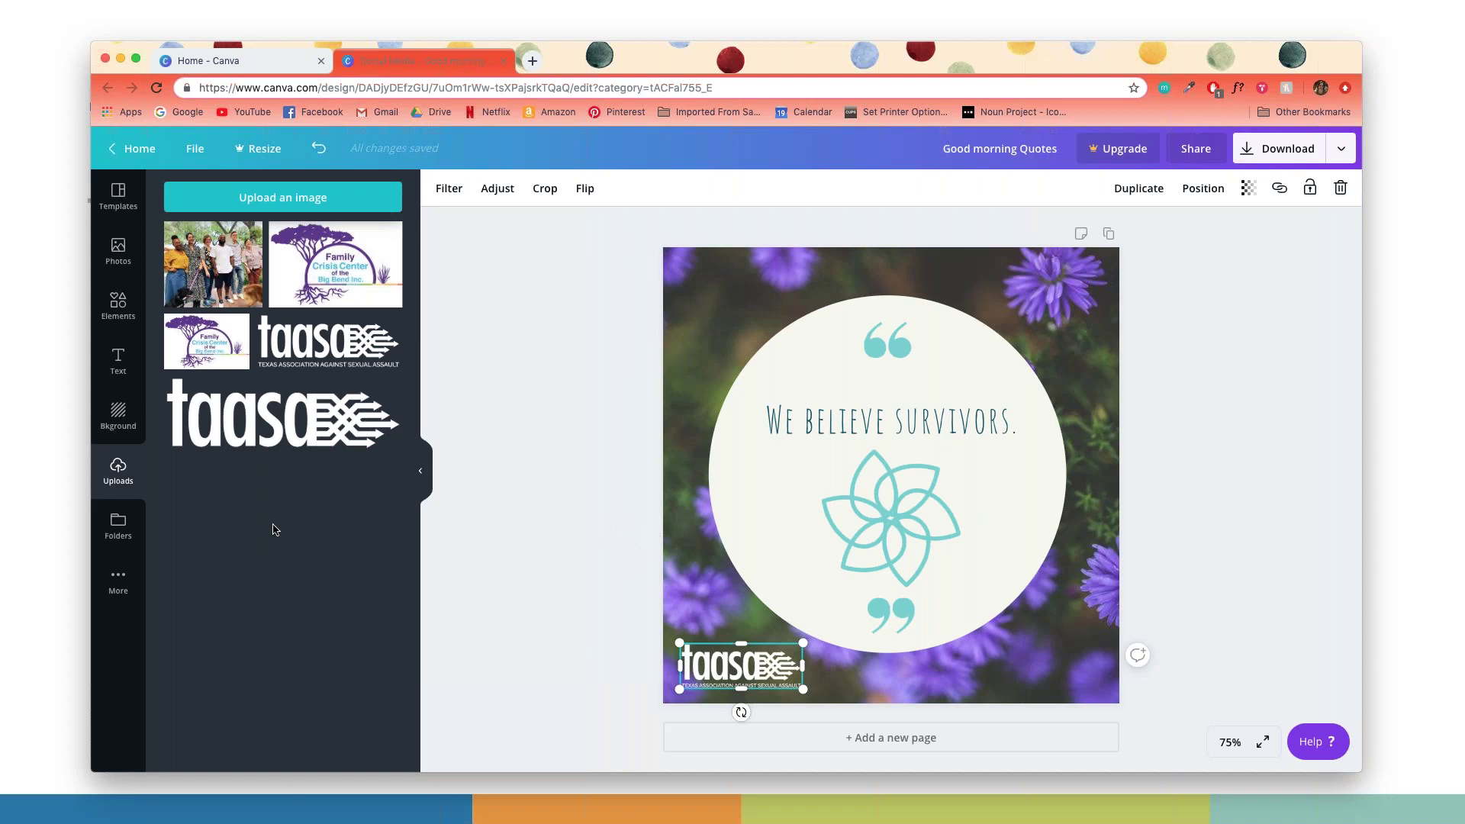
Step: Look over the design folders and available Canva apps, and open the Instagram photos app
click(129, 525)
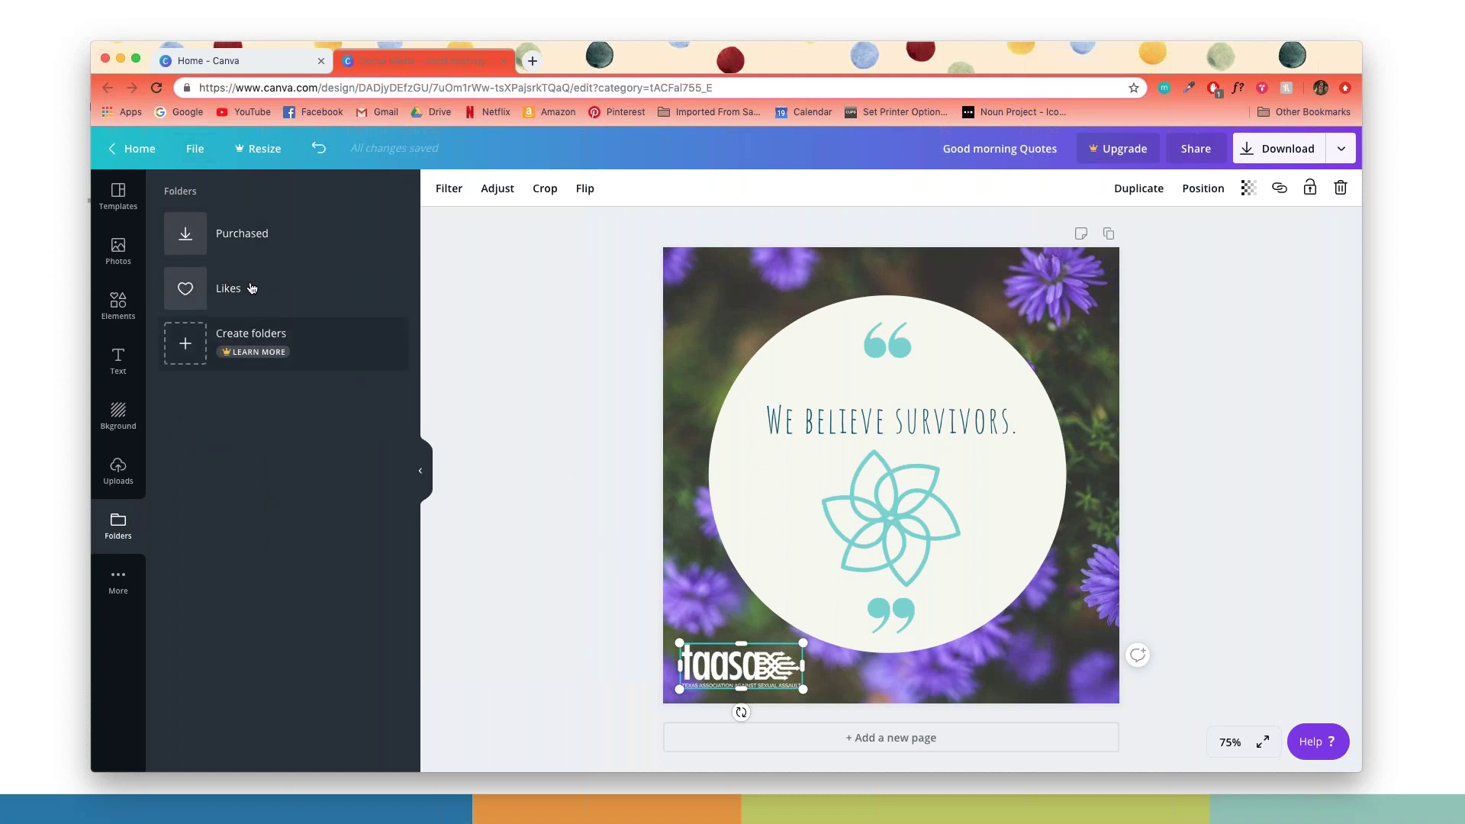
click(117, 583)
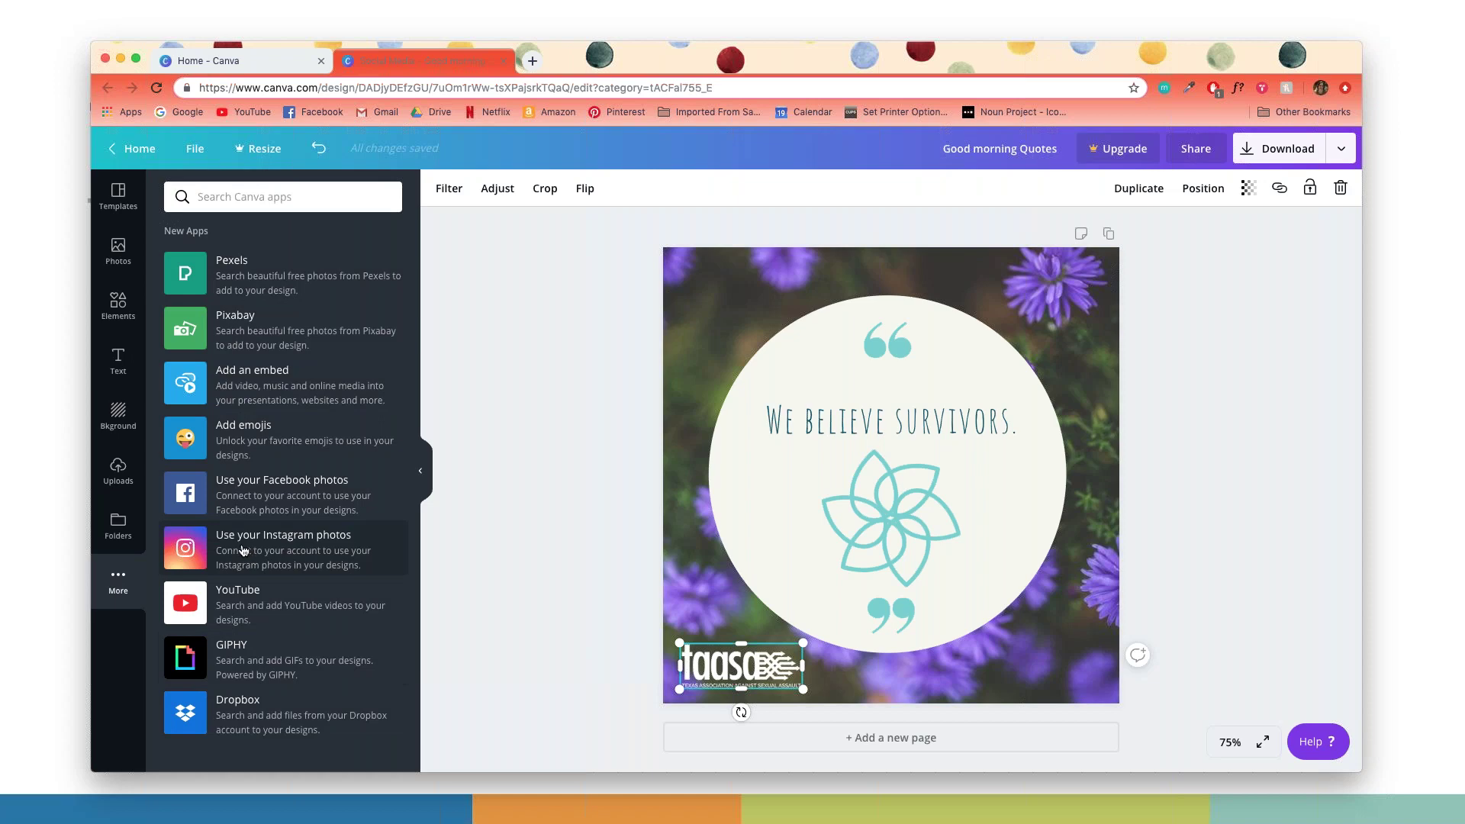
click(286, 542)
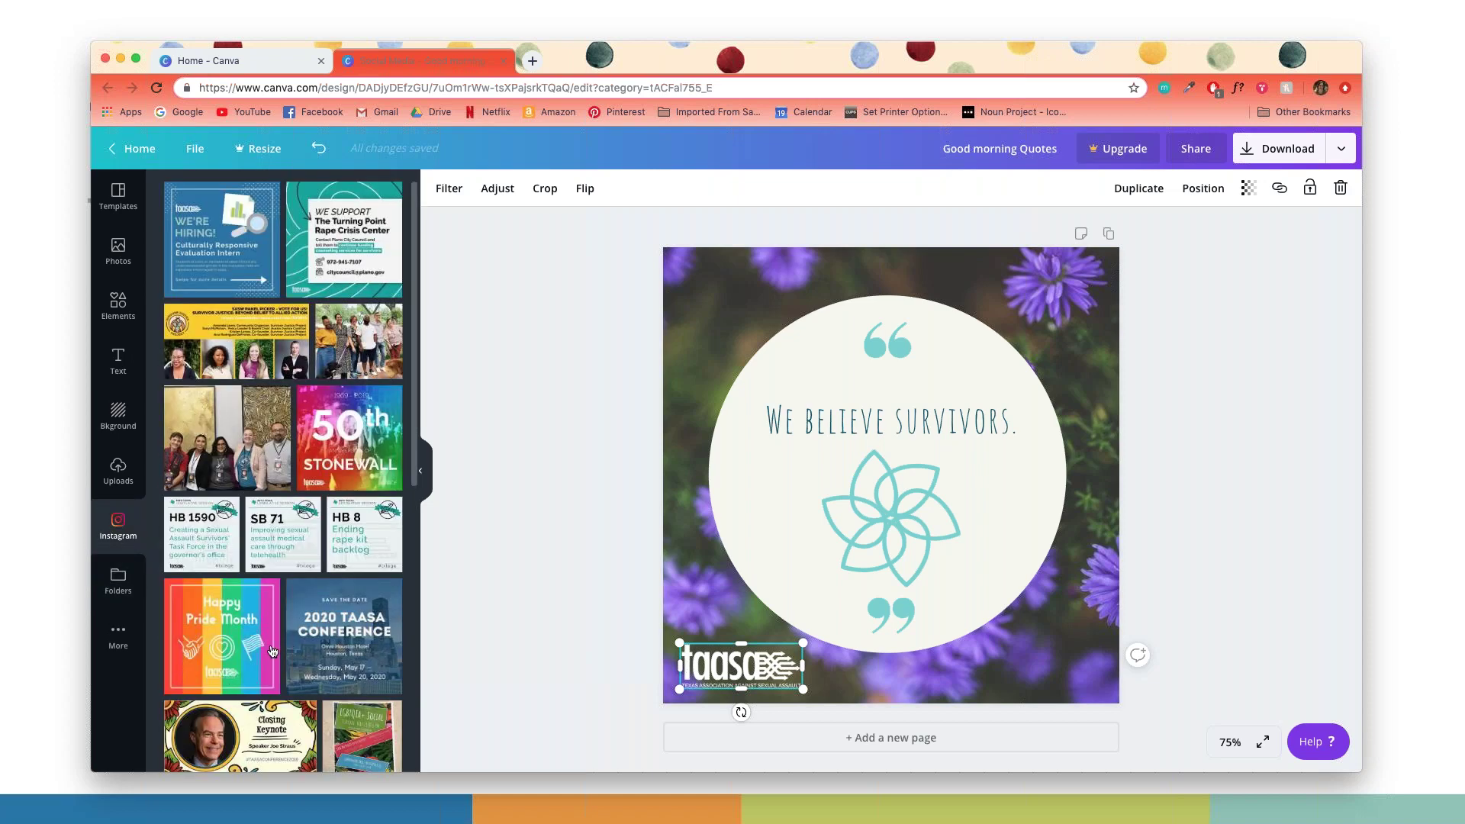
Step: Try an outdoor group photo, an event speaker photo and an indoor group photo from Instagram as the page background
scroll(290, 649, down, 2)
scroll(290, 649, up, 3)
drag(374, 330, 744, 287)
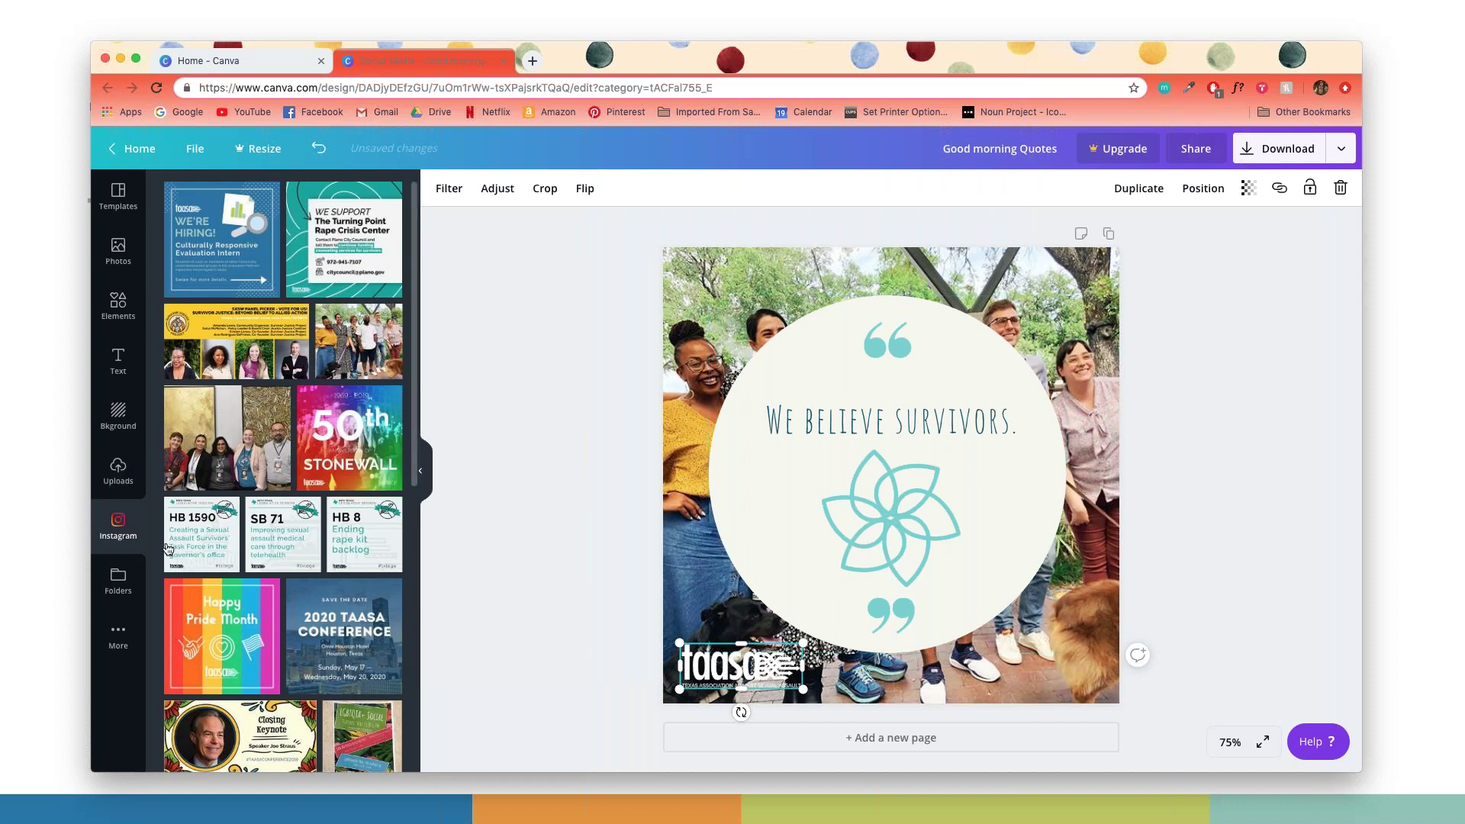
scroll(207, 542, down, 5)
scroll(207, 542, down, 5)
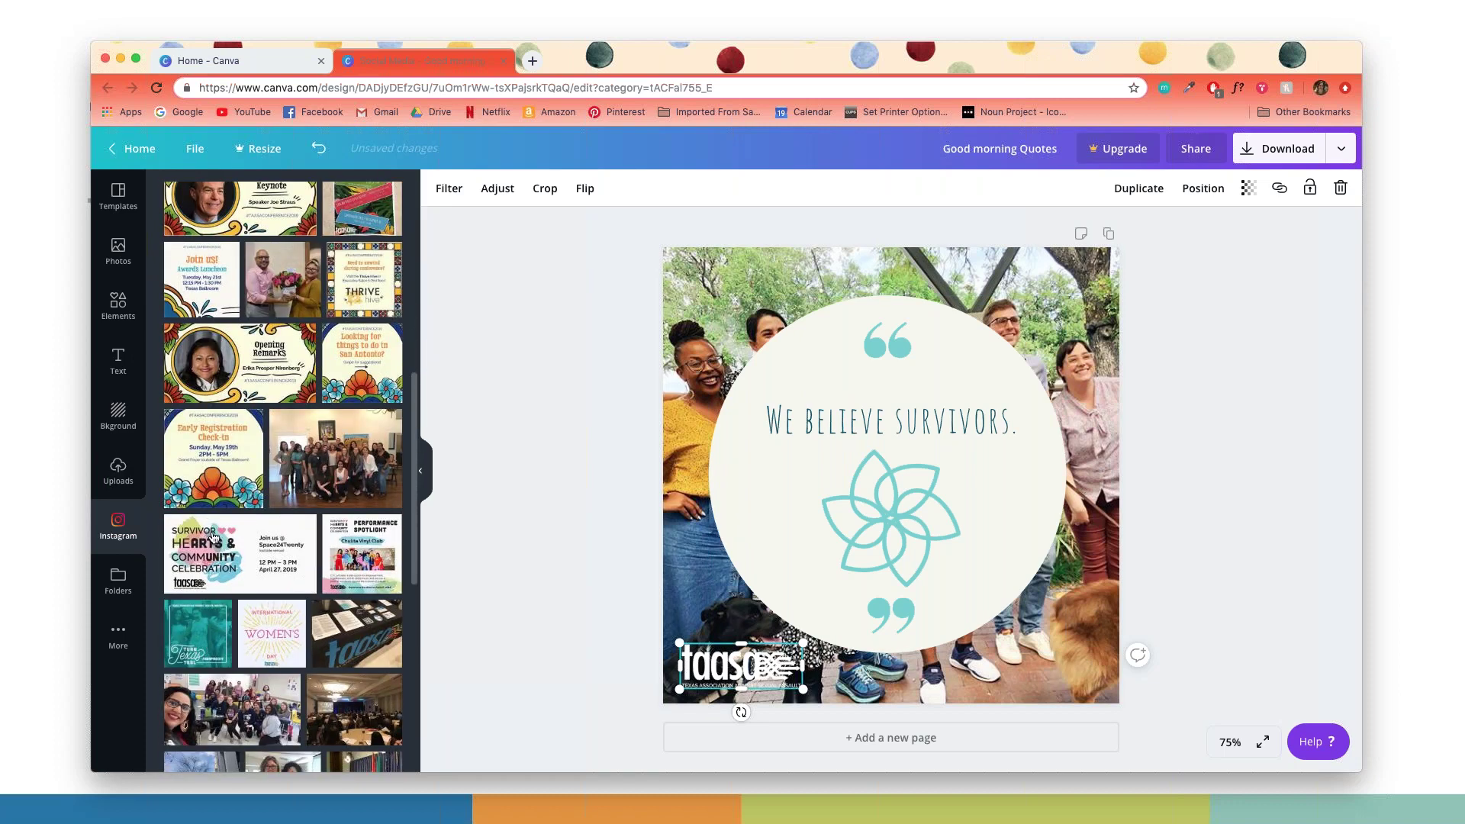
scroll(317, 527, down, 3)
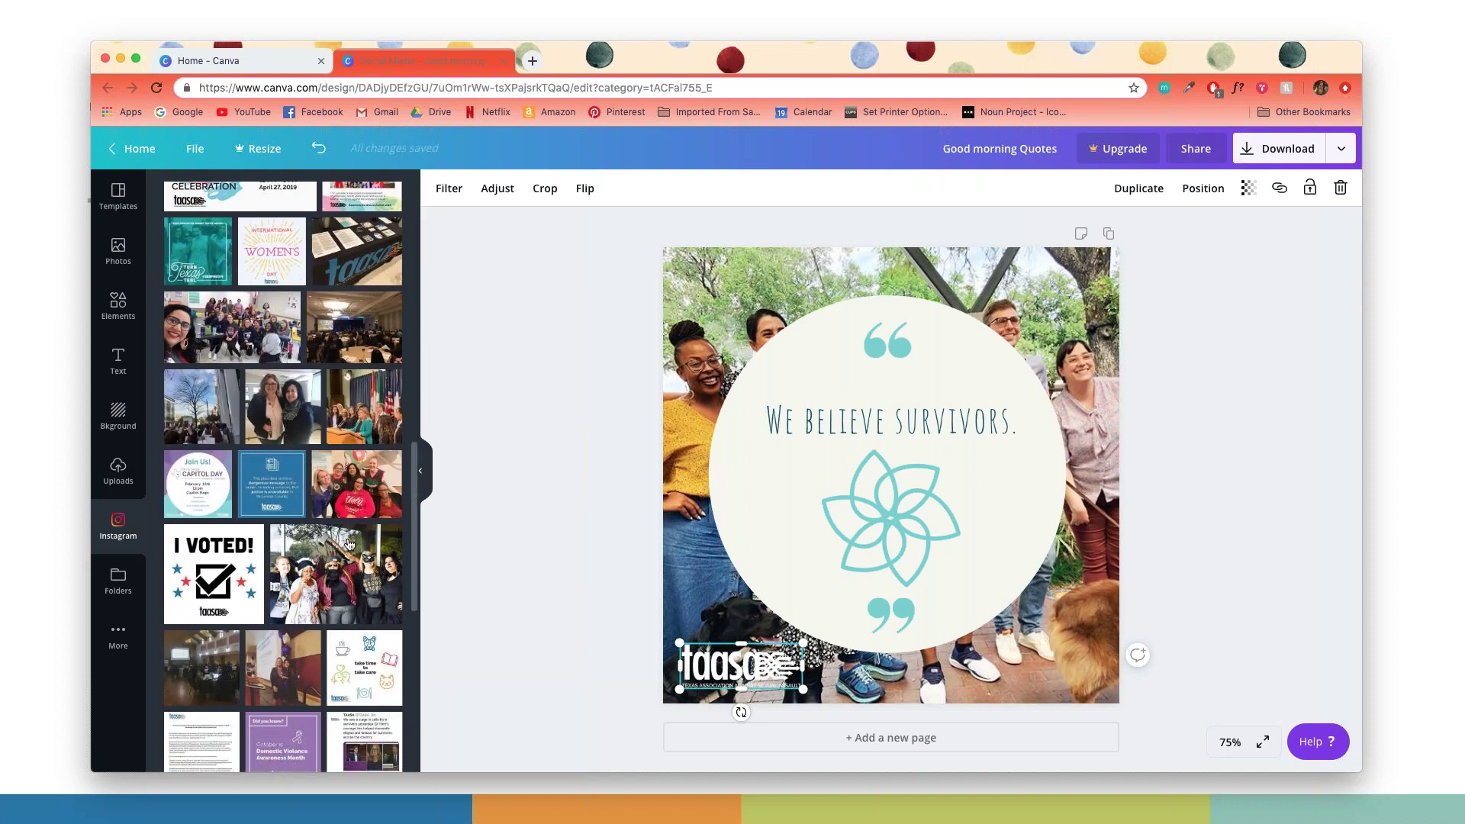
scroll(343, 448, down, 3)
drag(282, 338, 885, 473)
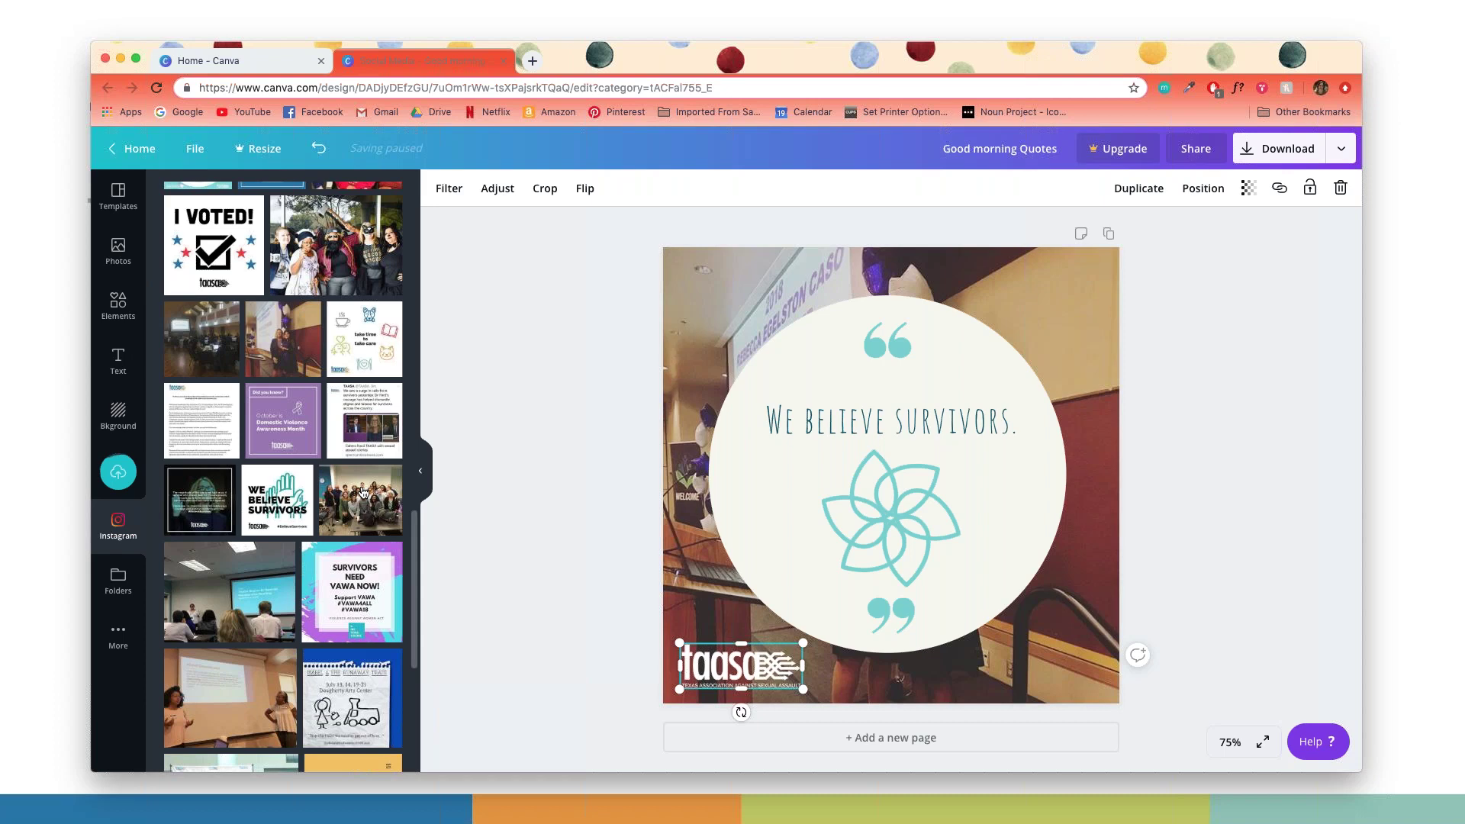
drag(389, 490, 732, 396)
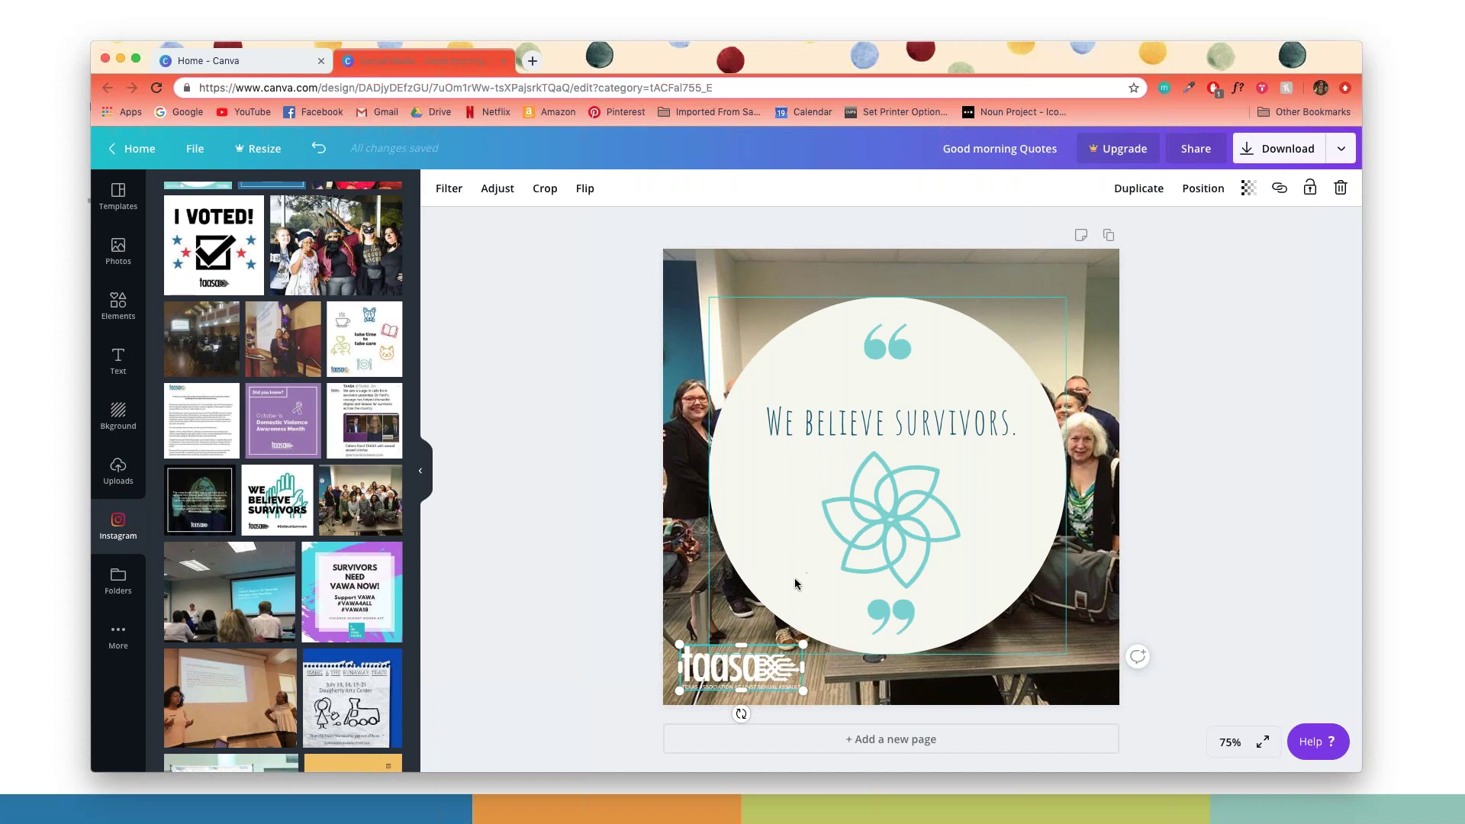
scroll(508, 566, down, 1)
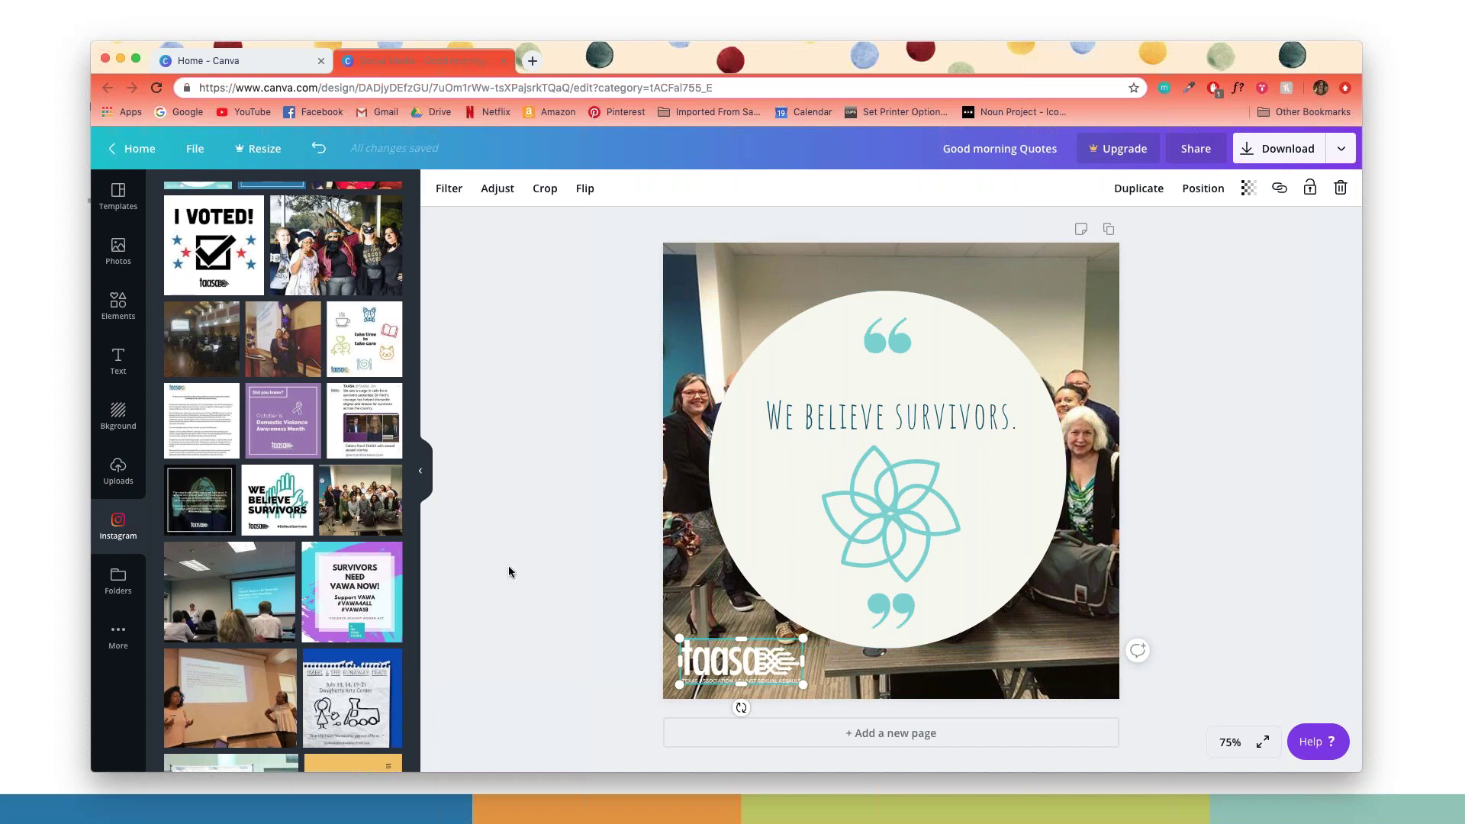
click(118, 586)
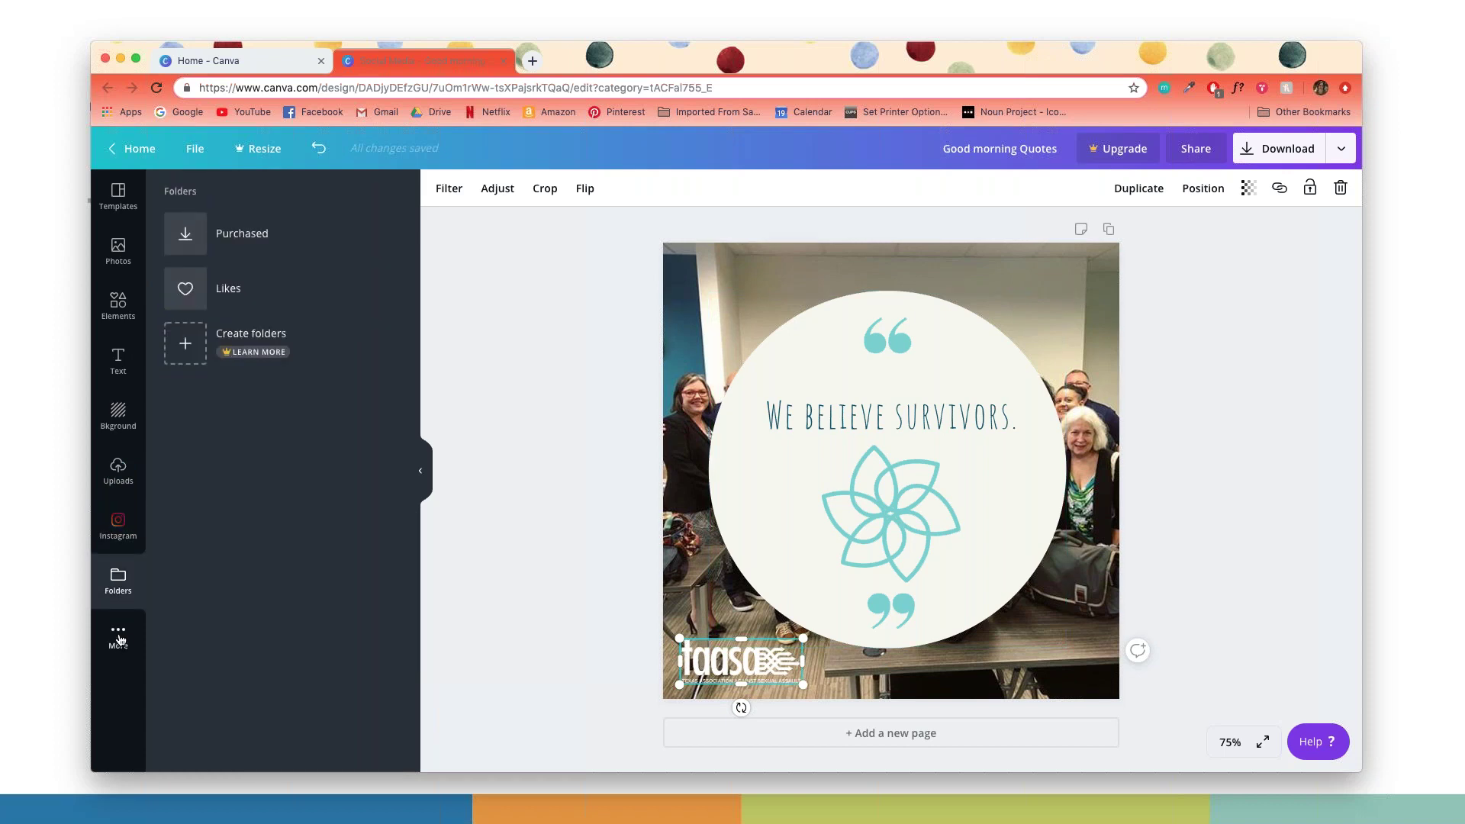
click(118, 638)
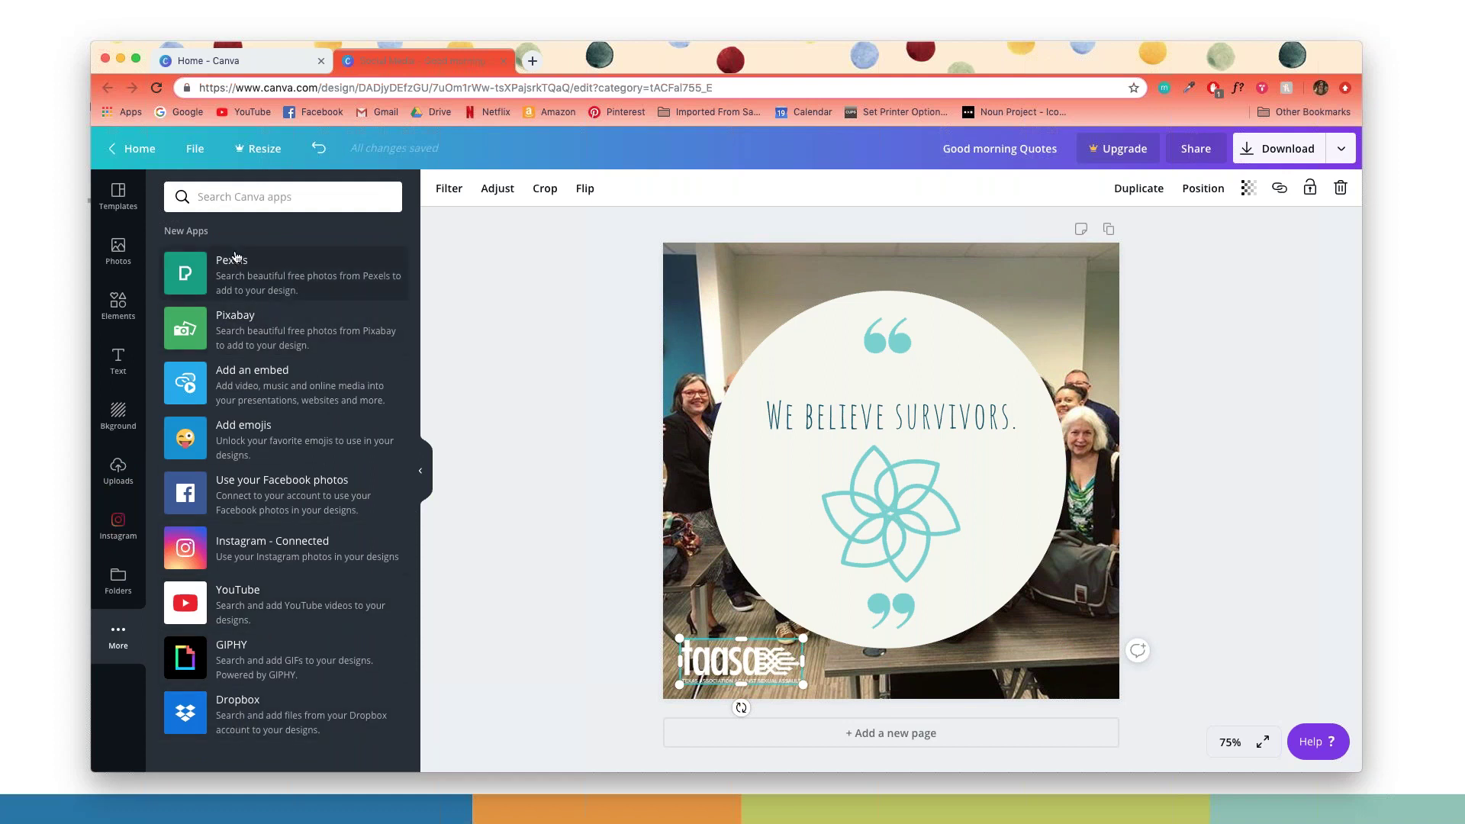
click(118, 194)
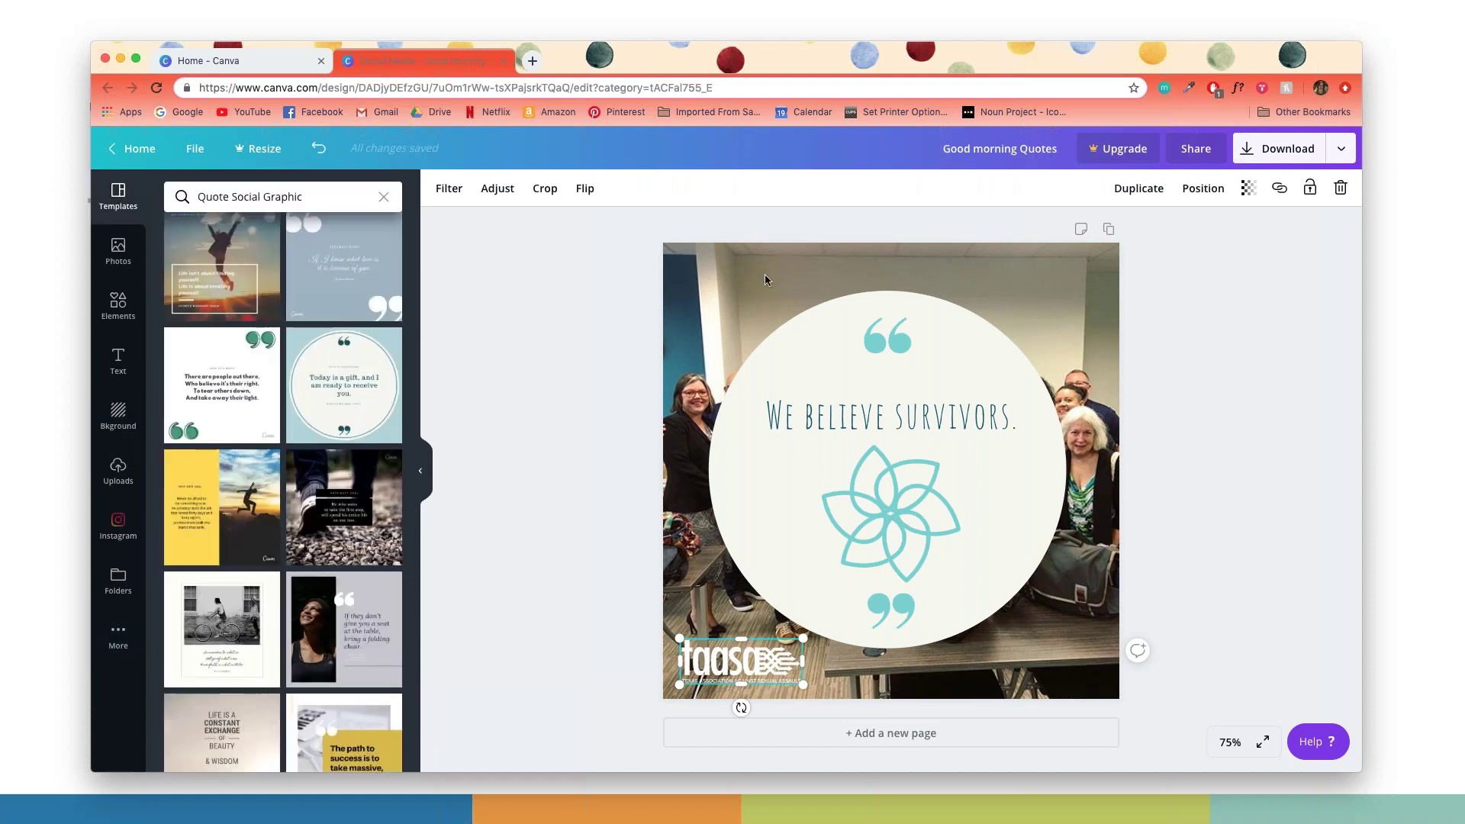
Step: Delete the group photo background and set the lavender flowers photo as the page background
click(691, 263)
key(Delete)
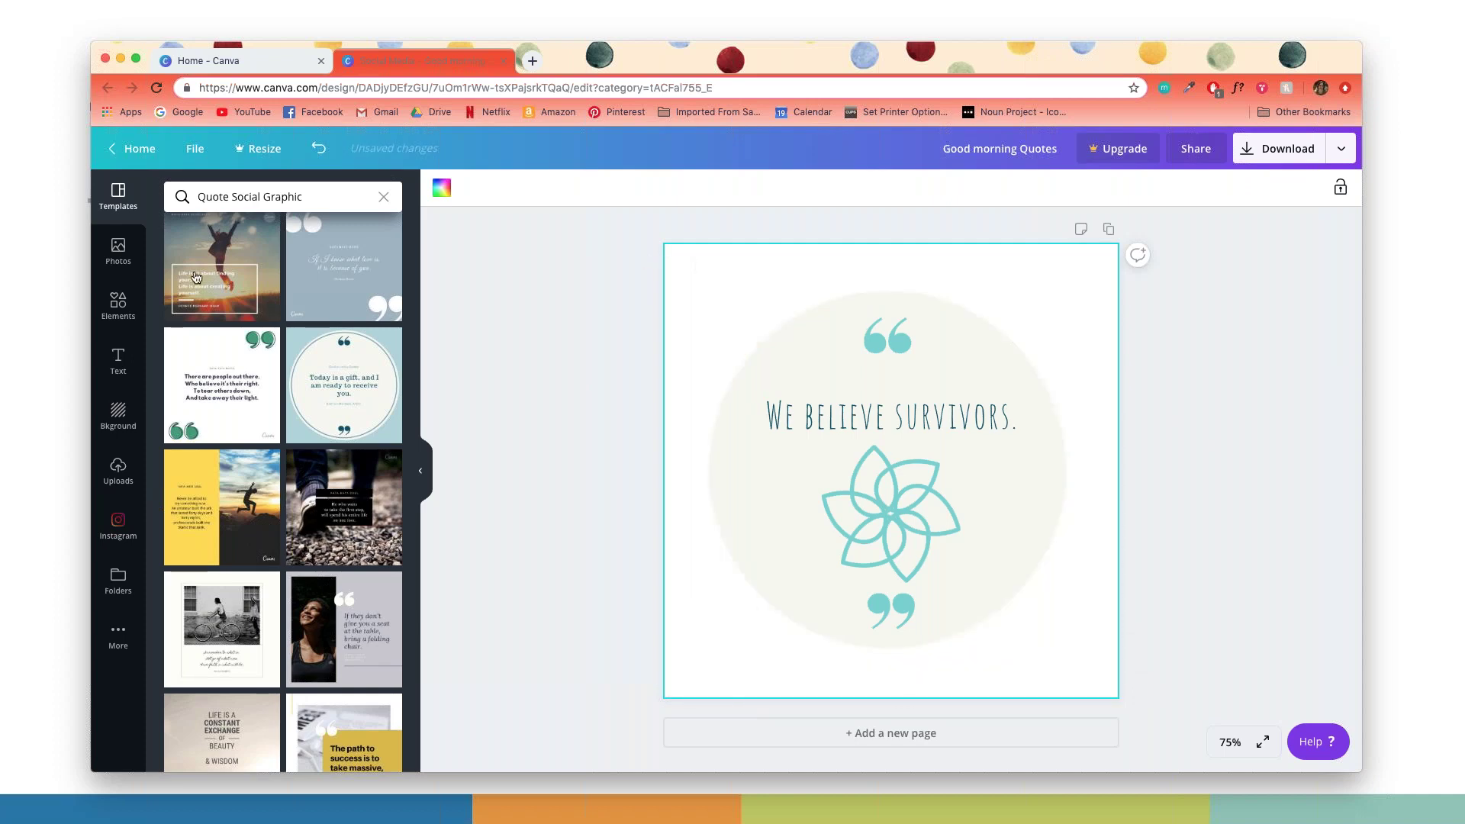
click(118, 412)
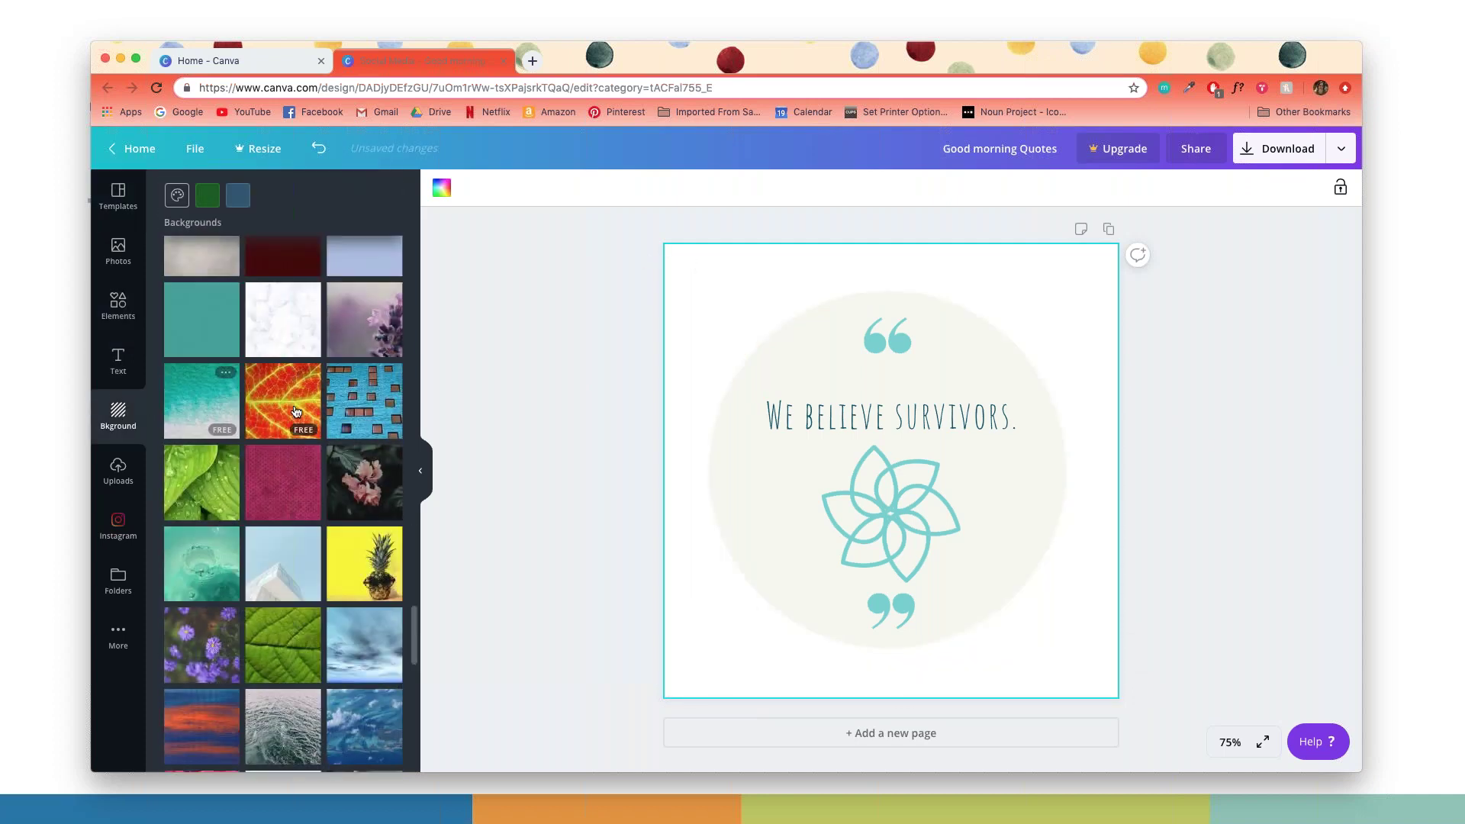
click(355, 324)
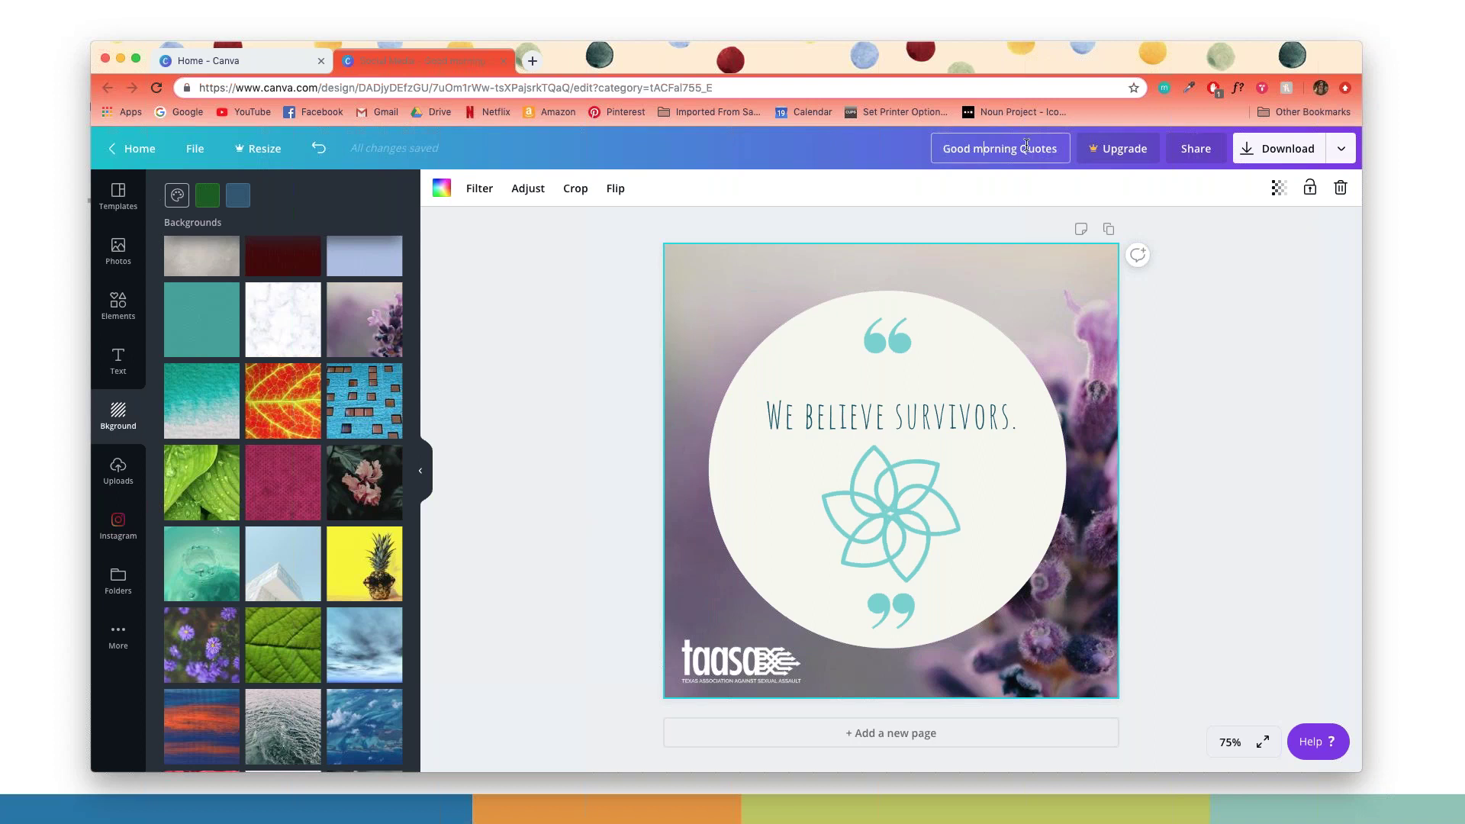
Step: Rename the design as "we believe"
click(1055, 149)
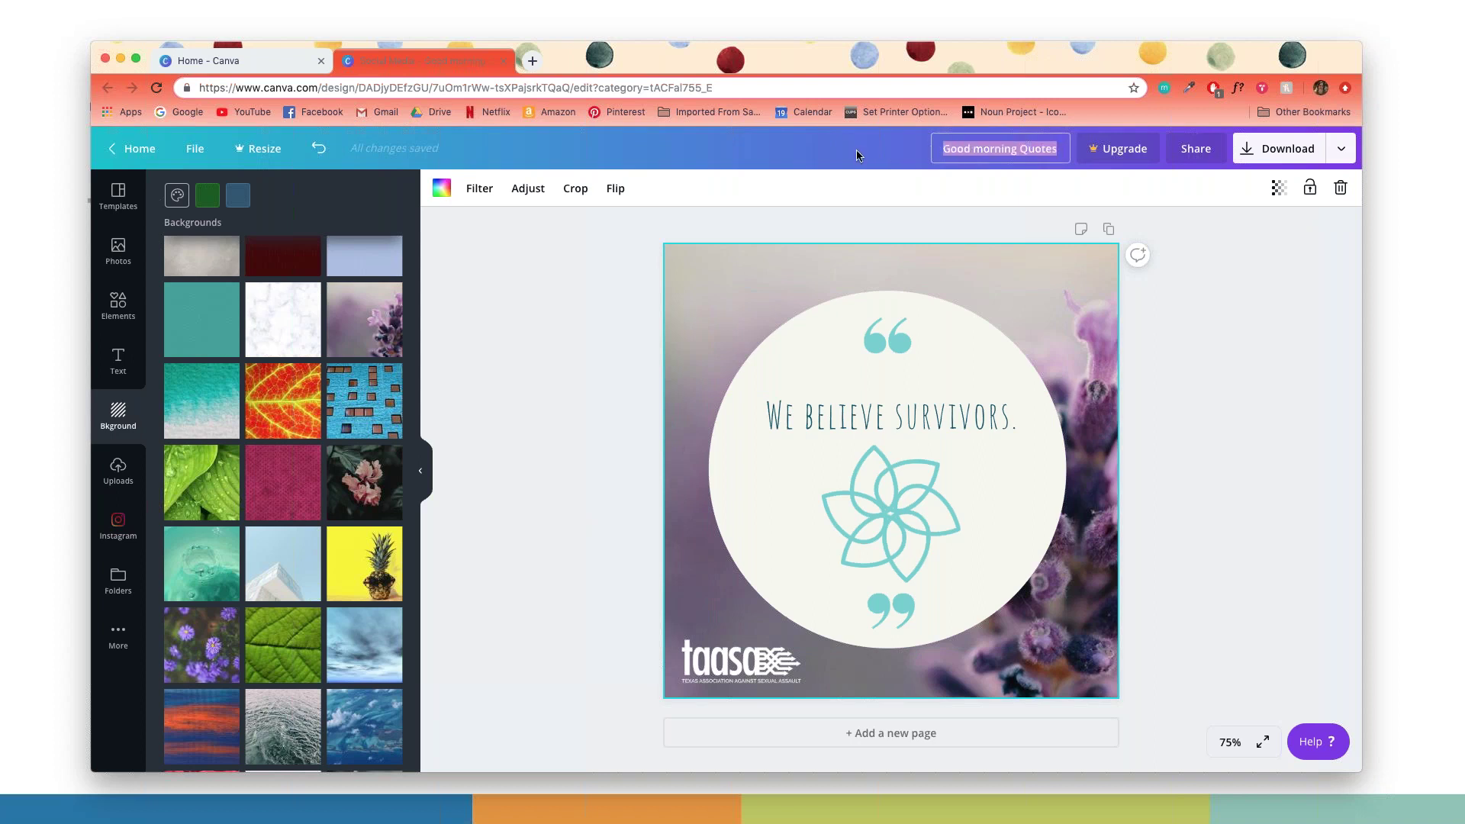
text(we)
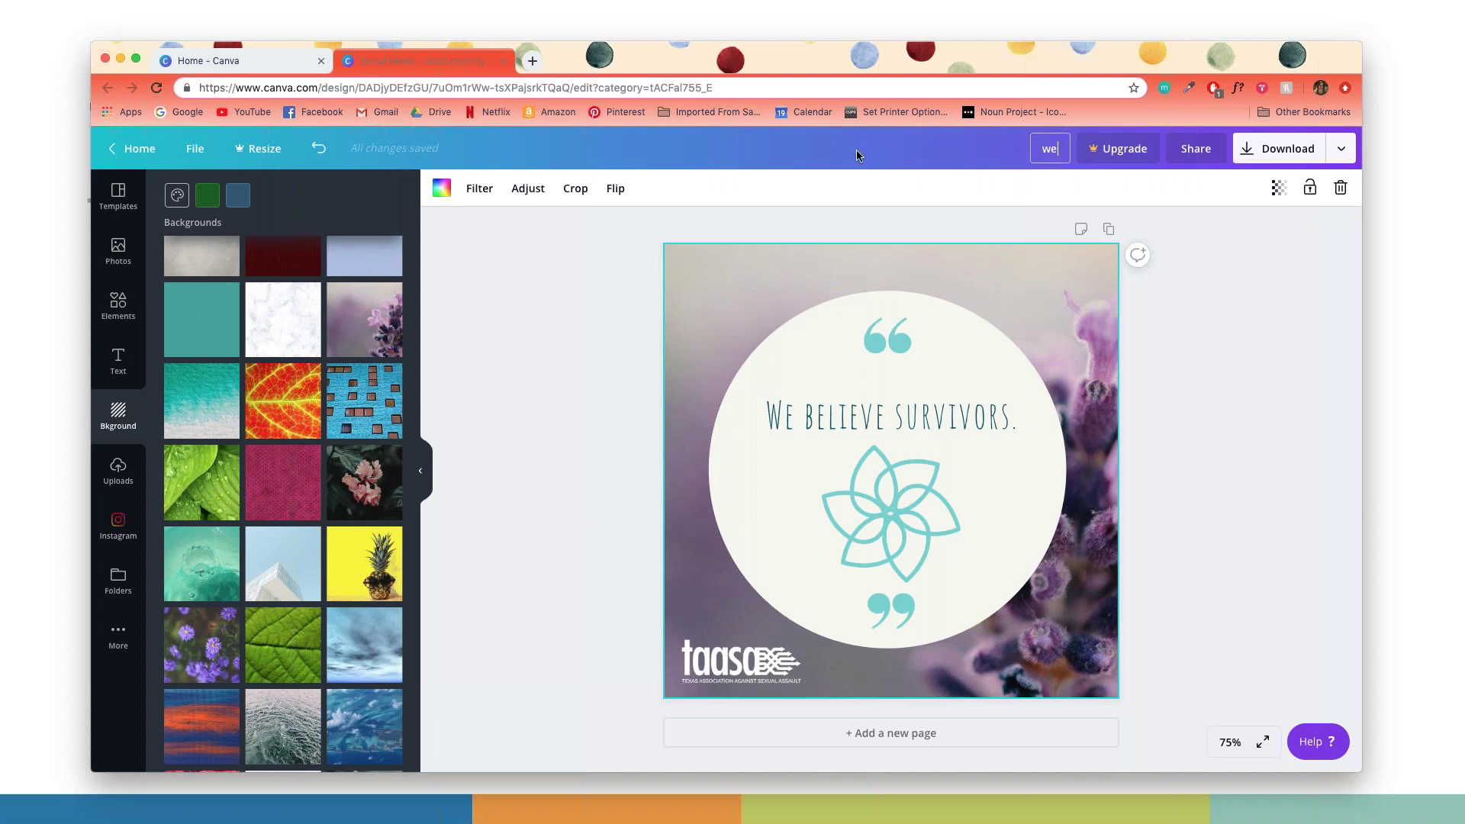
text( believe)
Step: Examine the full list of publishing options for the design, including social media, cloud storage and print destinations
click(1341, 148)
text(d)
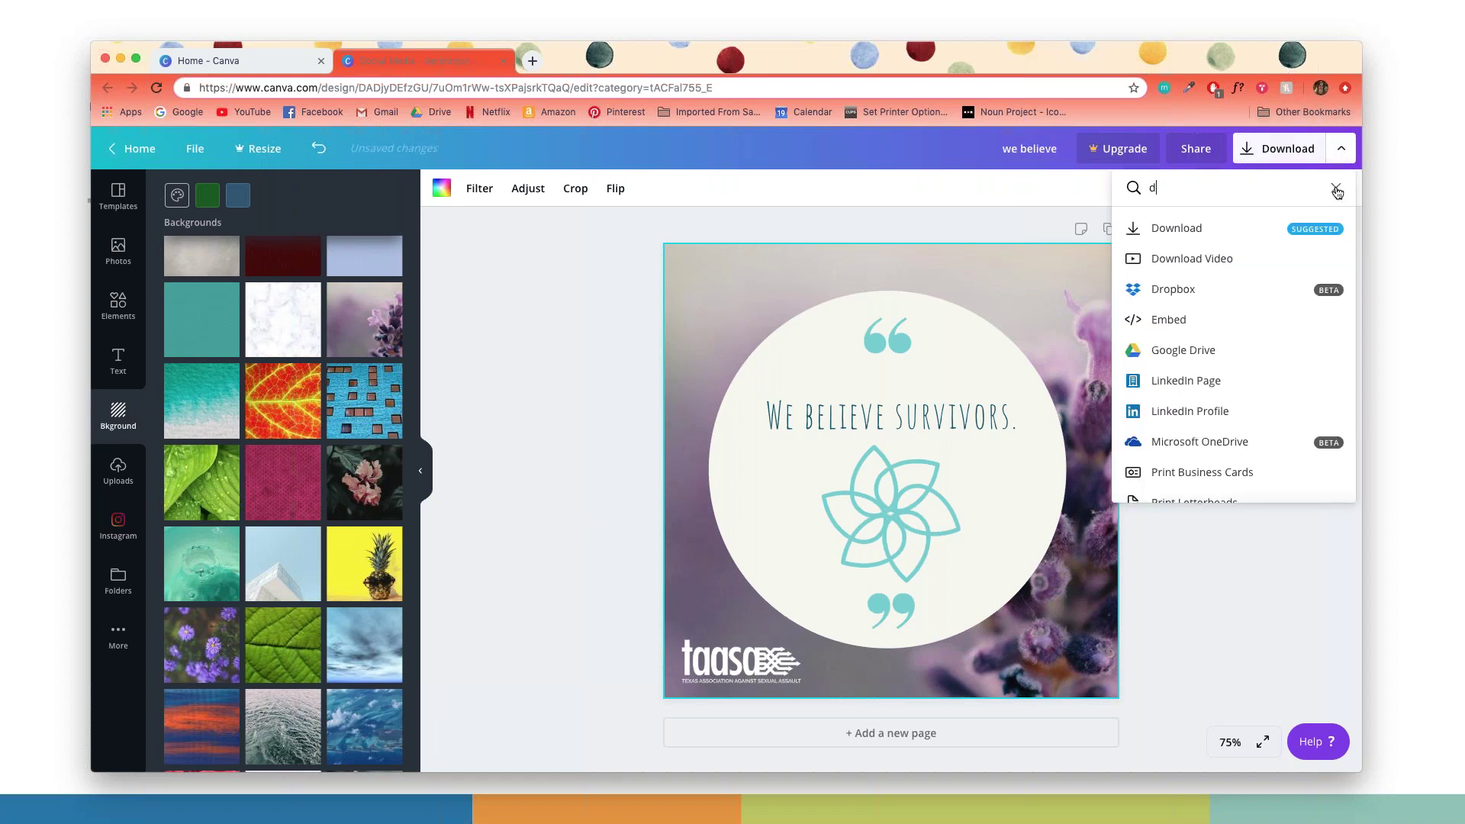
key(BackSpace)
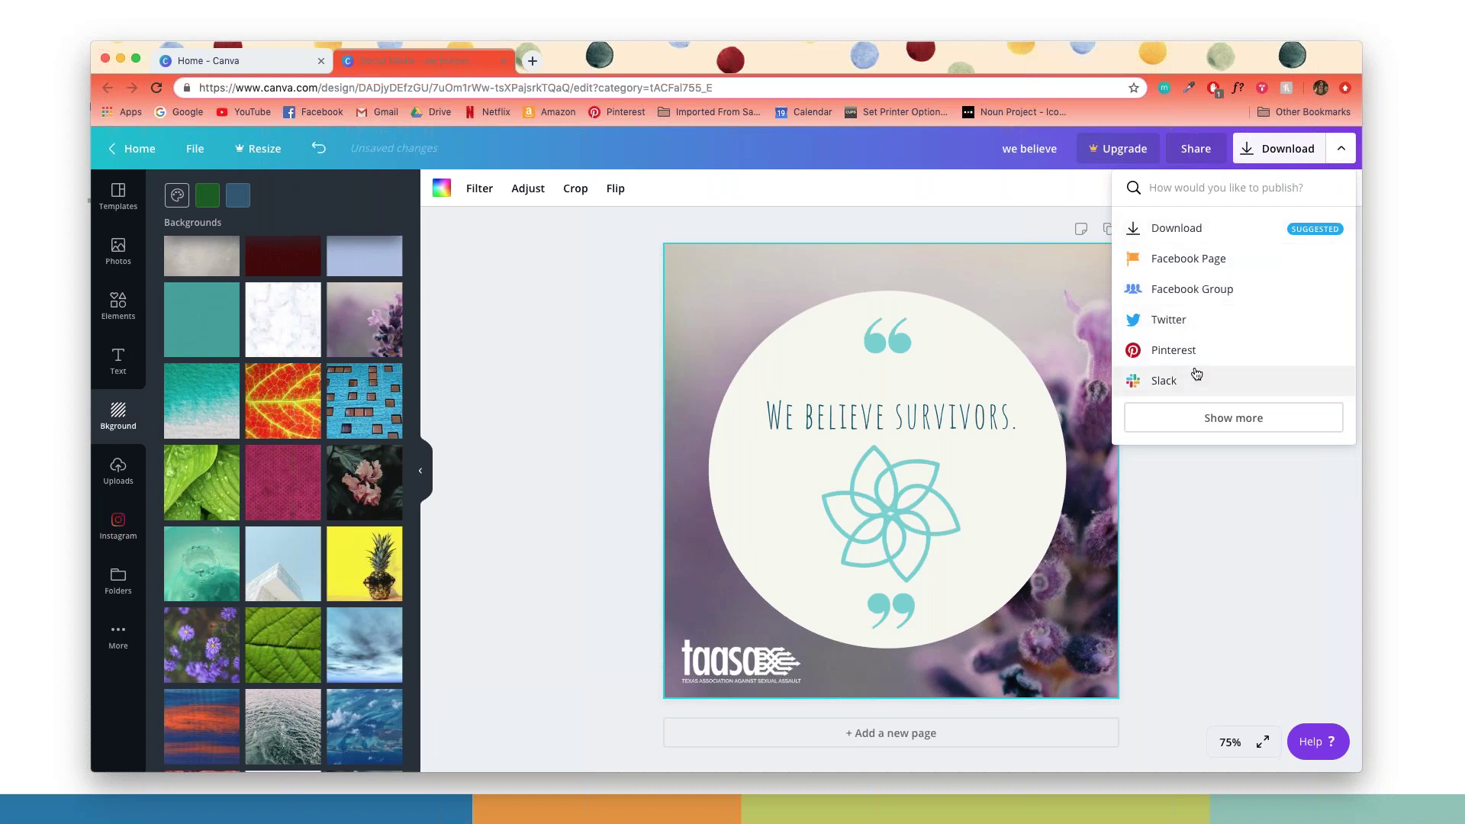
click(1201, 418)
scroll(1205, 428, down, 6)
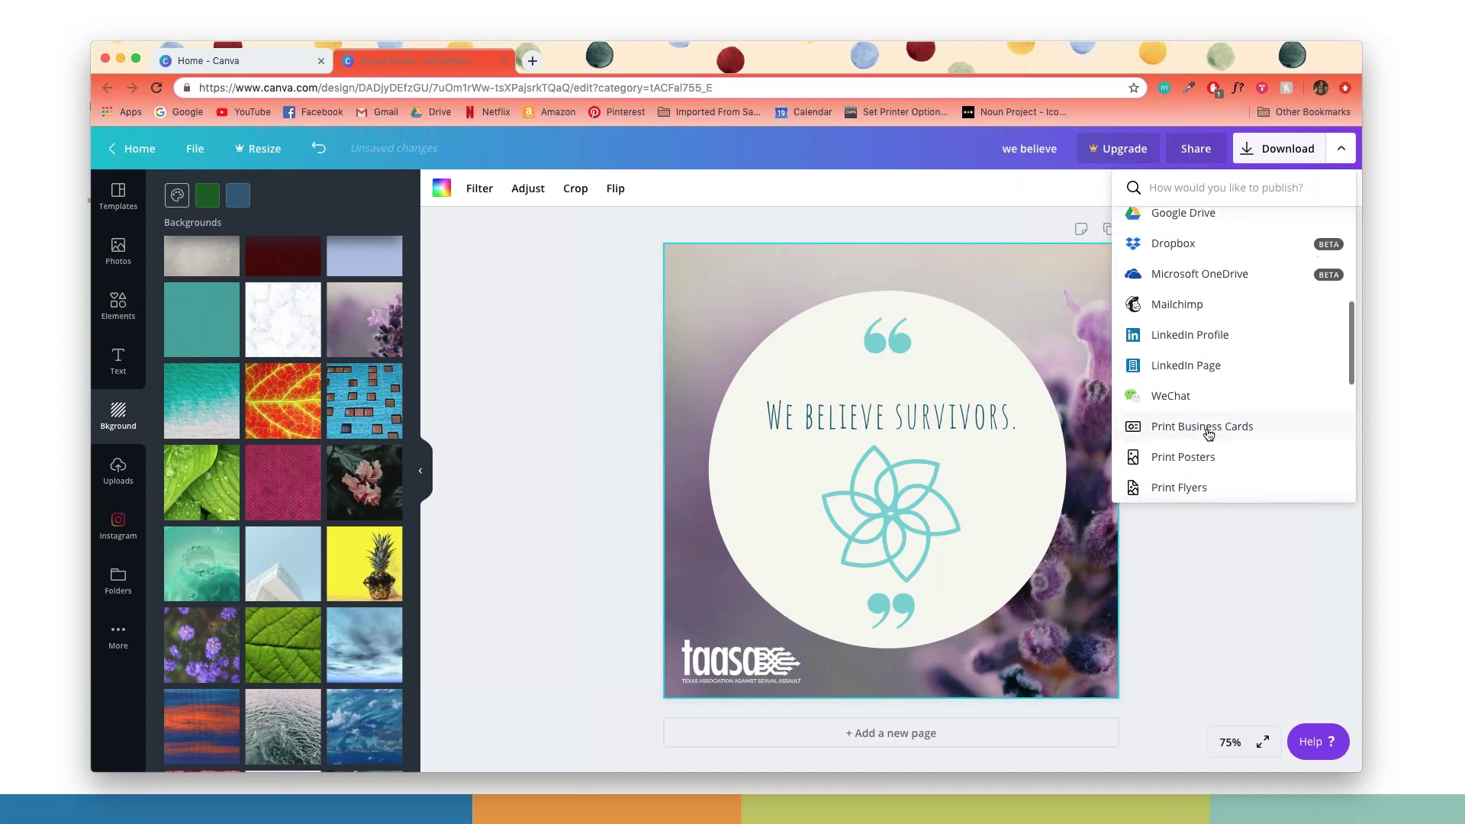
scroll(1213, 423, up, 10)
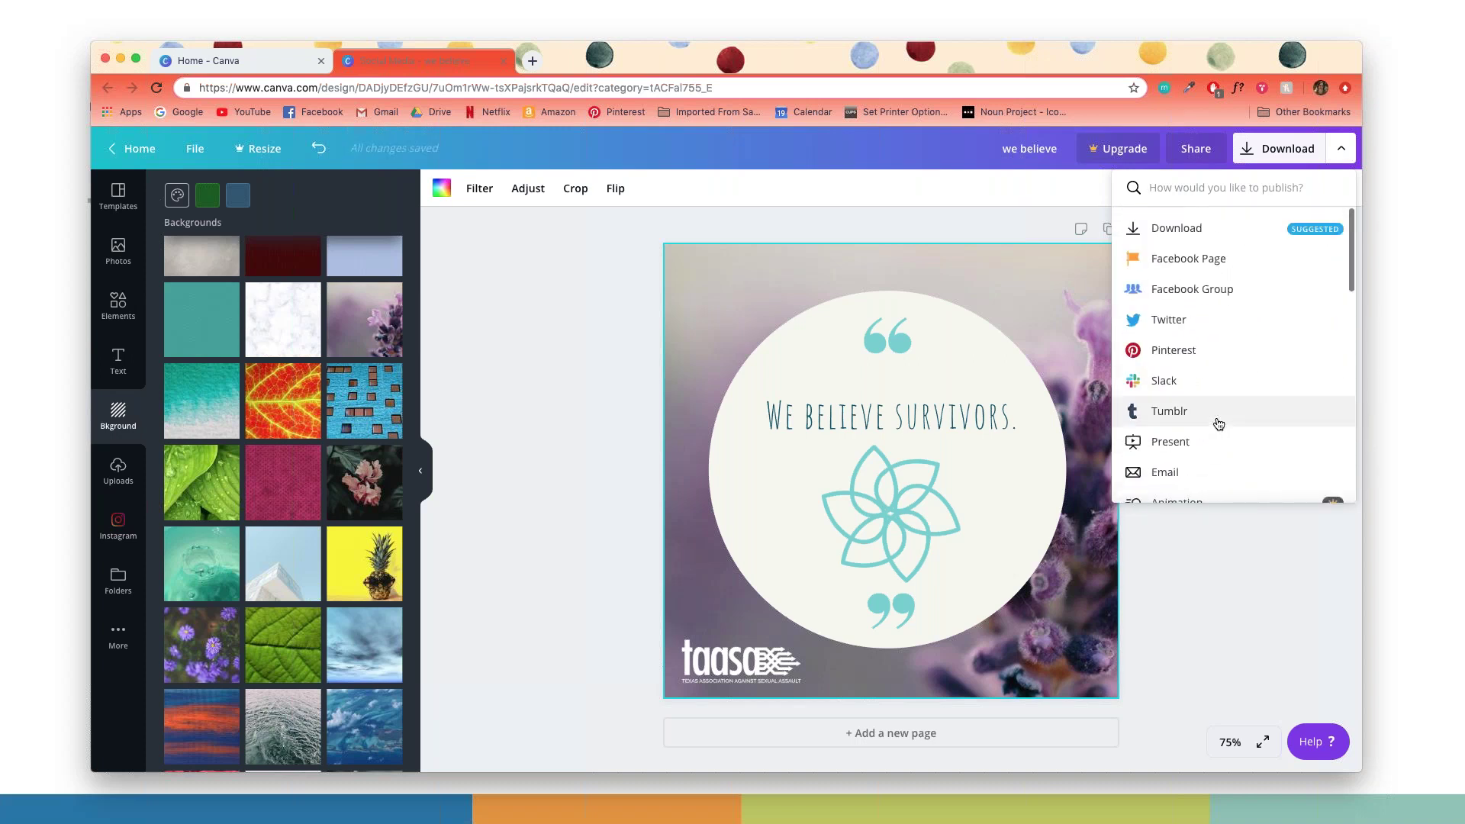
click(1340, 148)
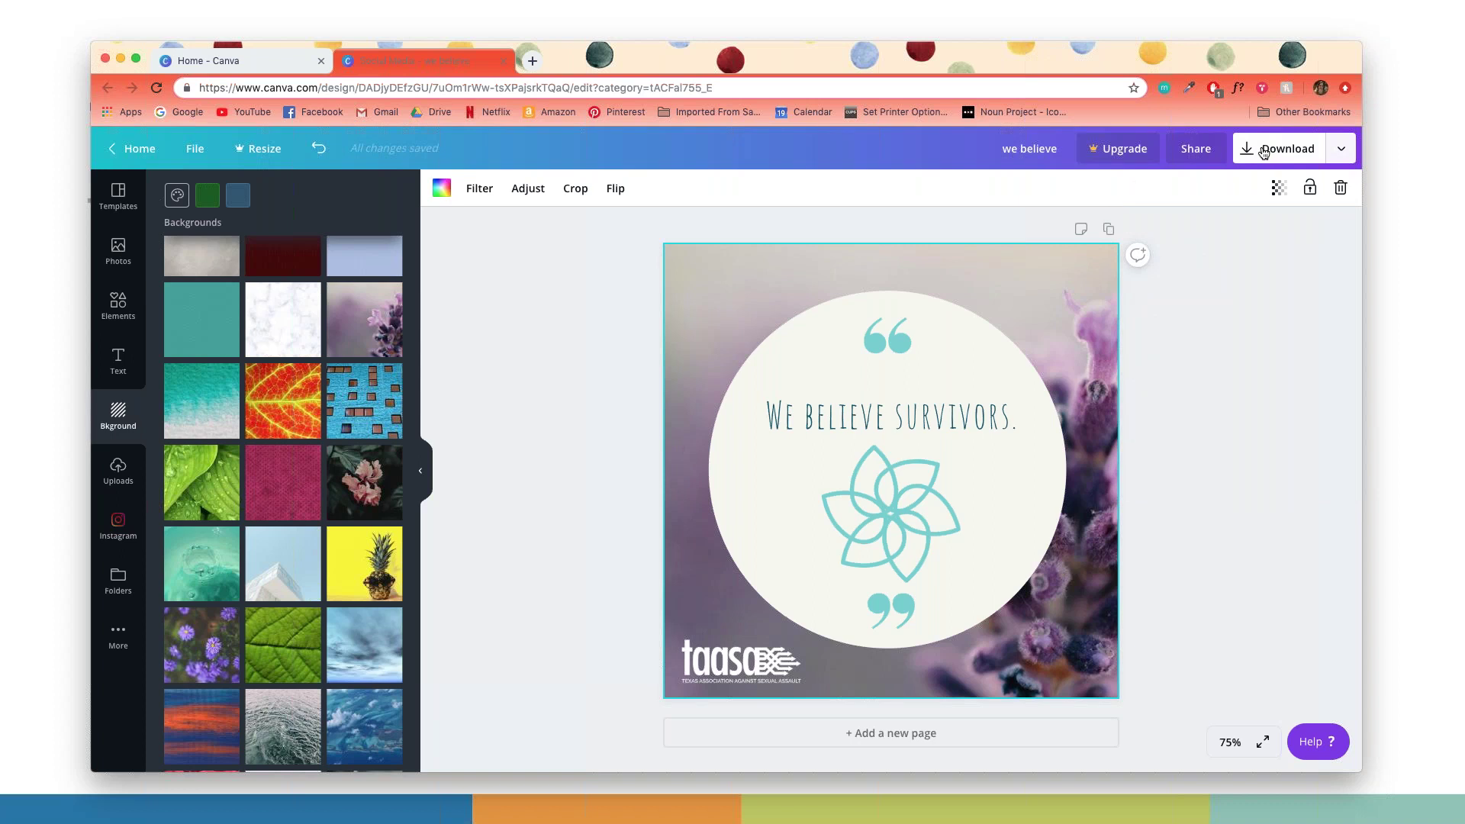
Step: Review the available download file types and download the design as a PNG
click(1255, 151)
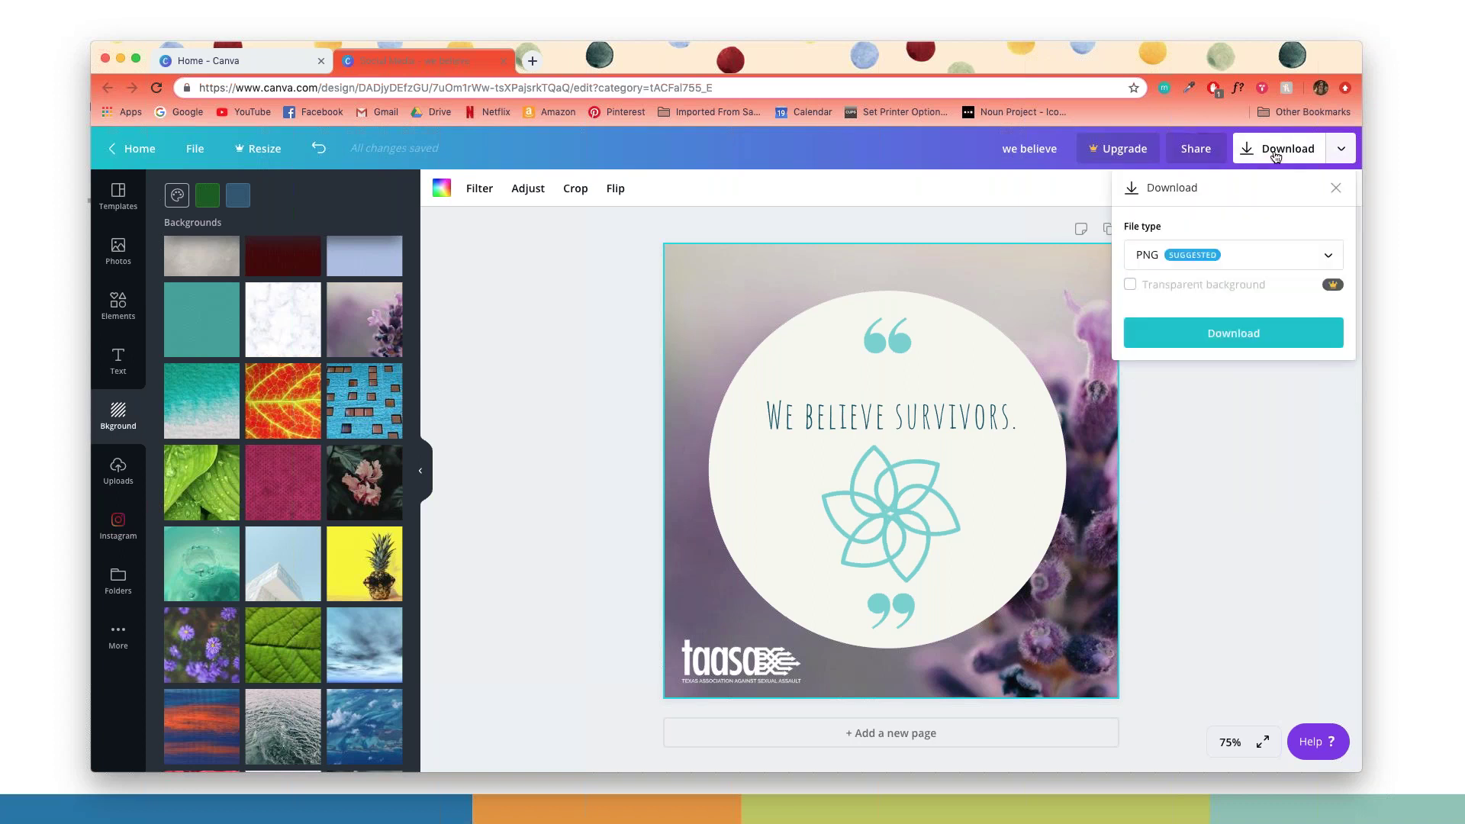
click(1247, 263)
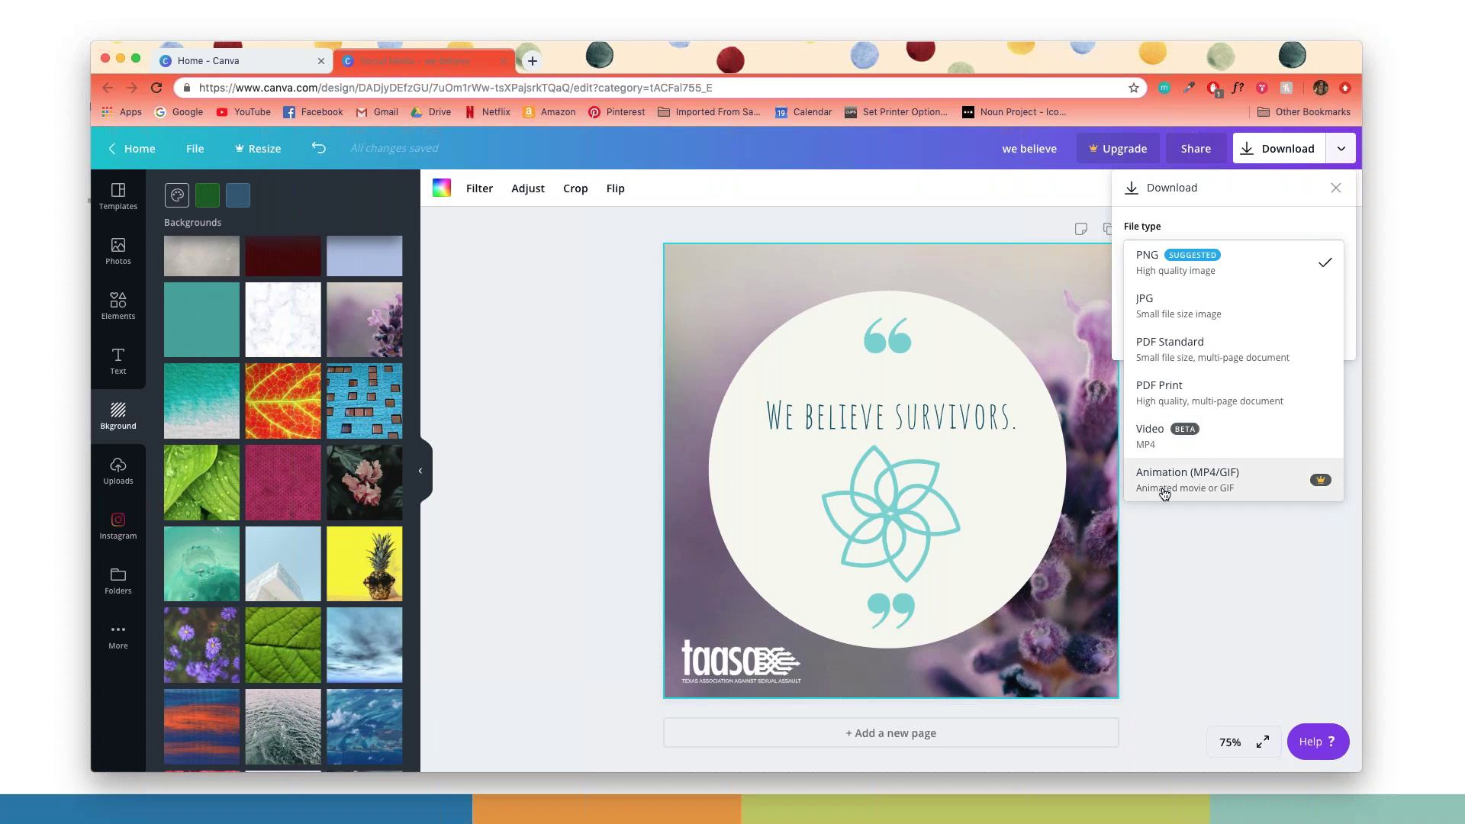
click(1252, 258)
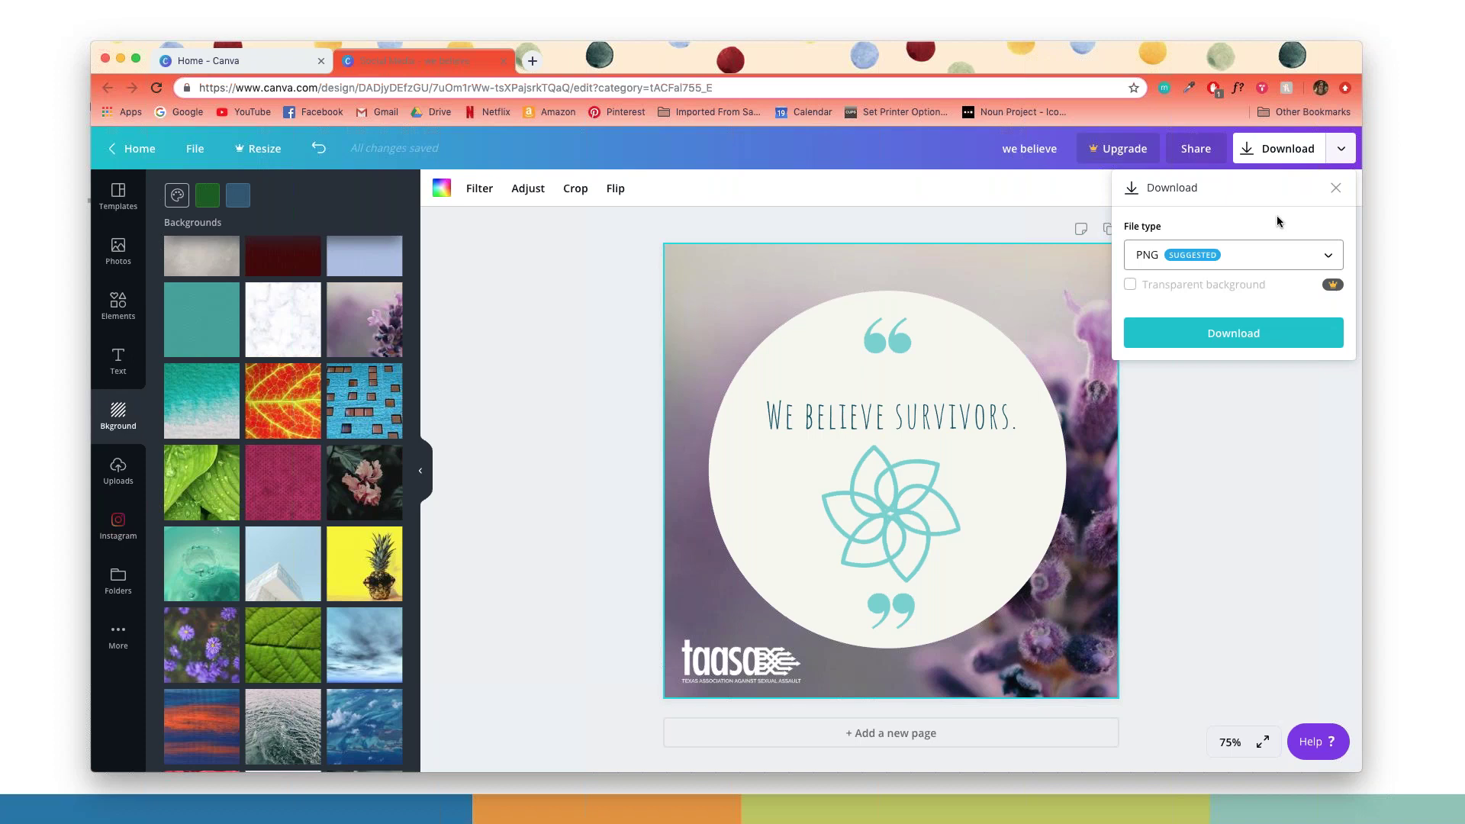
click(1294, 258)
click(1161, 261)
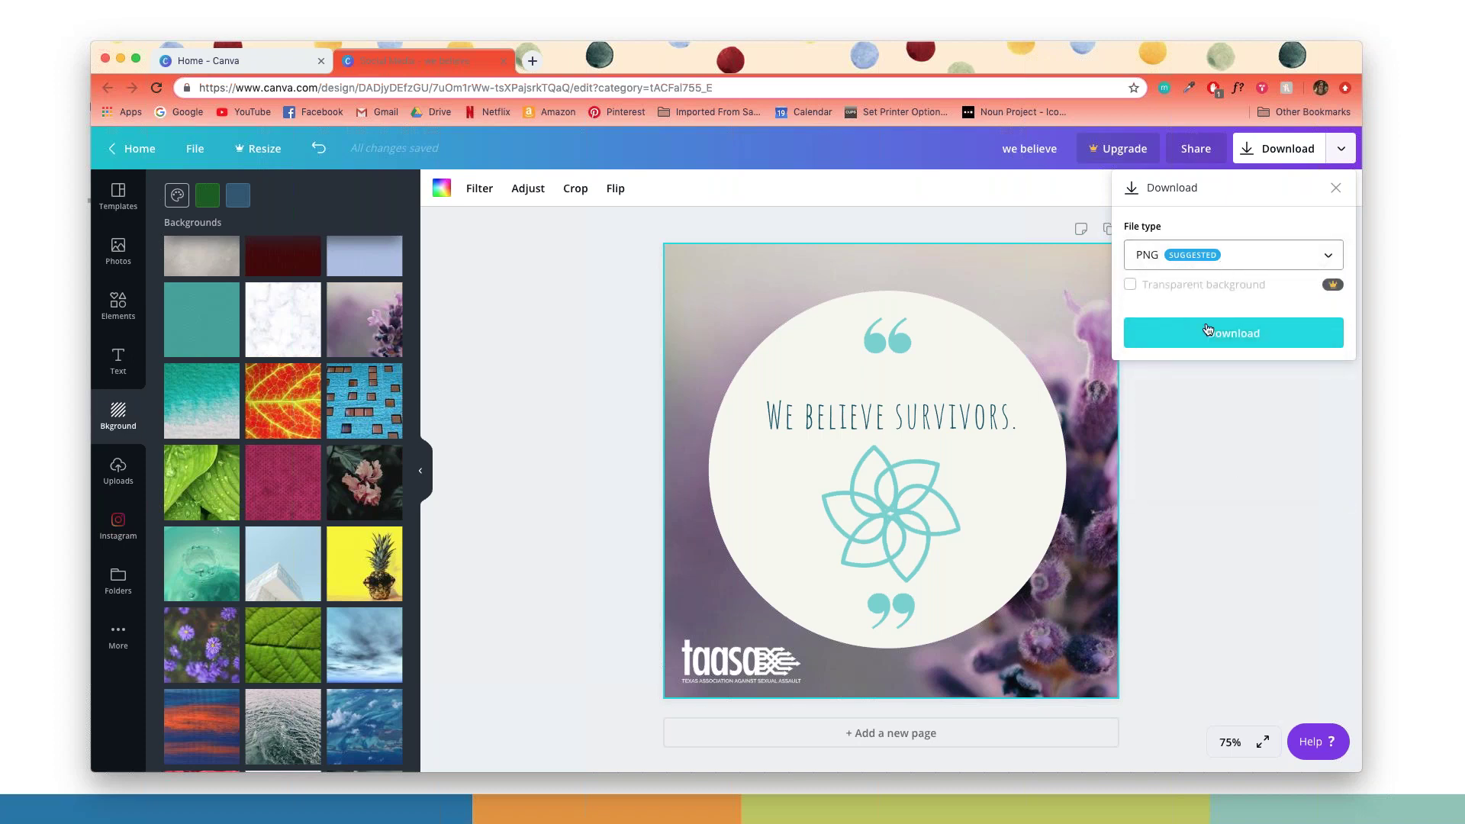
click(1210, 327)
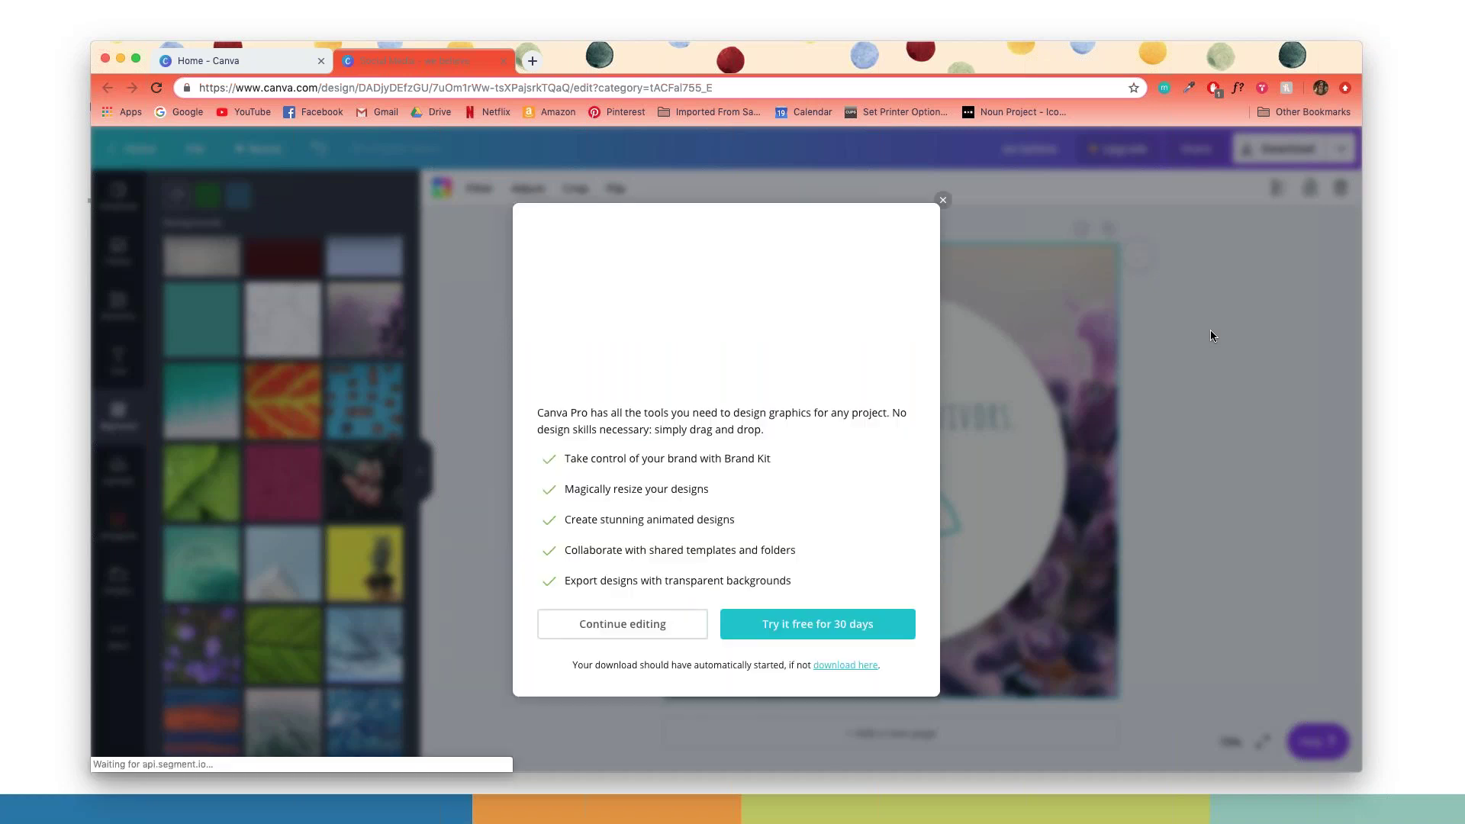
Step: Dismiss the Canva Pro trial offer and reopen the "we believe" design from the home page's list of designs
click(147, 754)
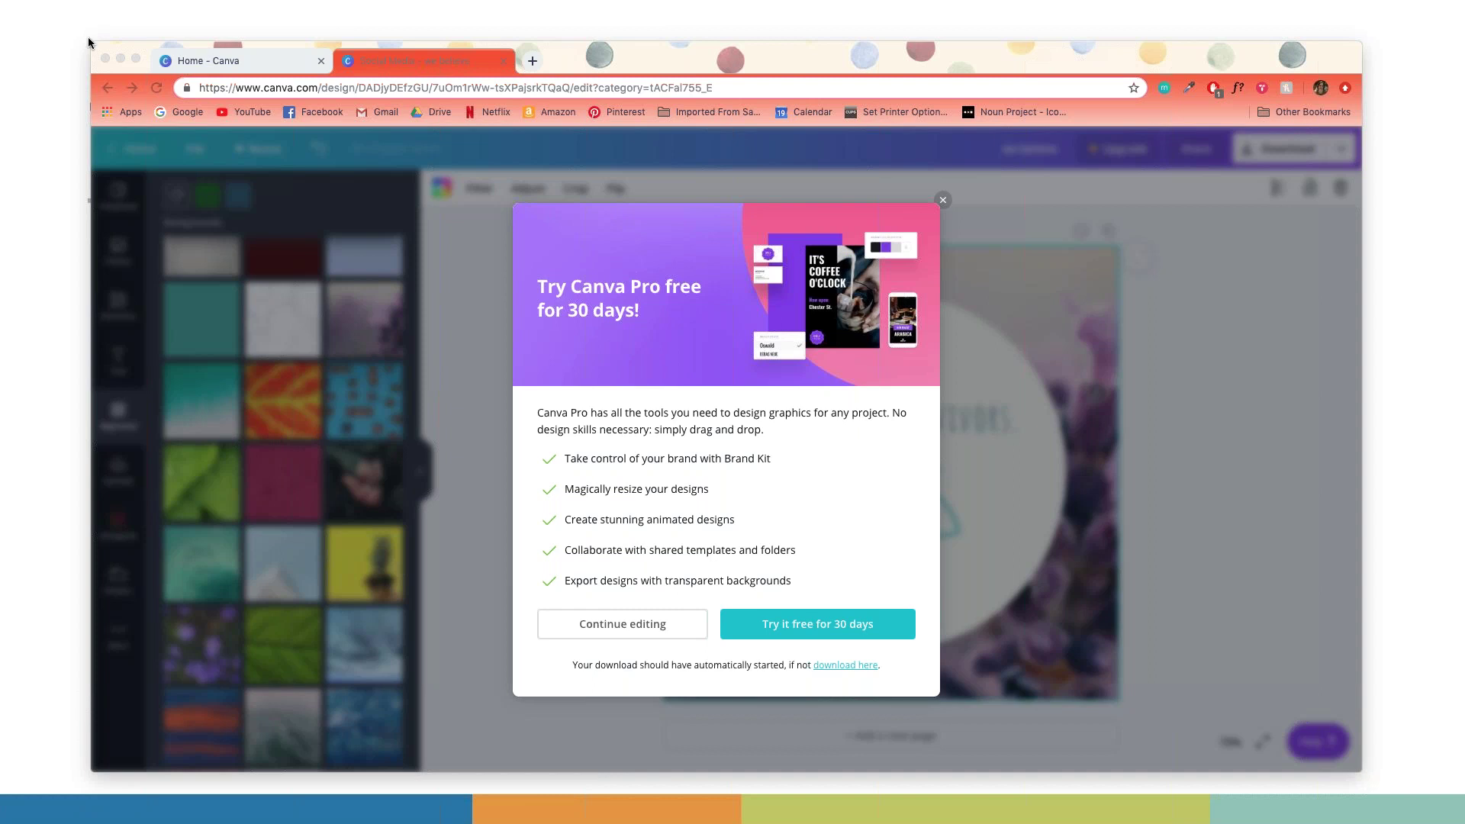
click(946, 201)
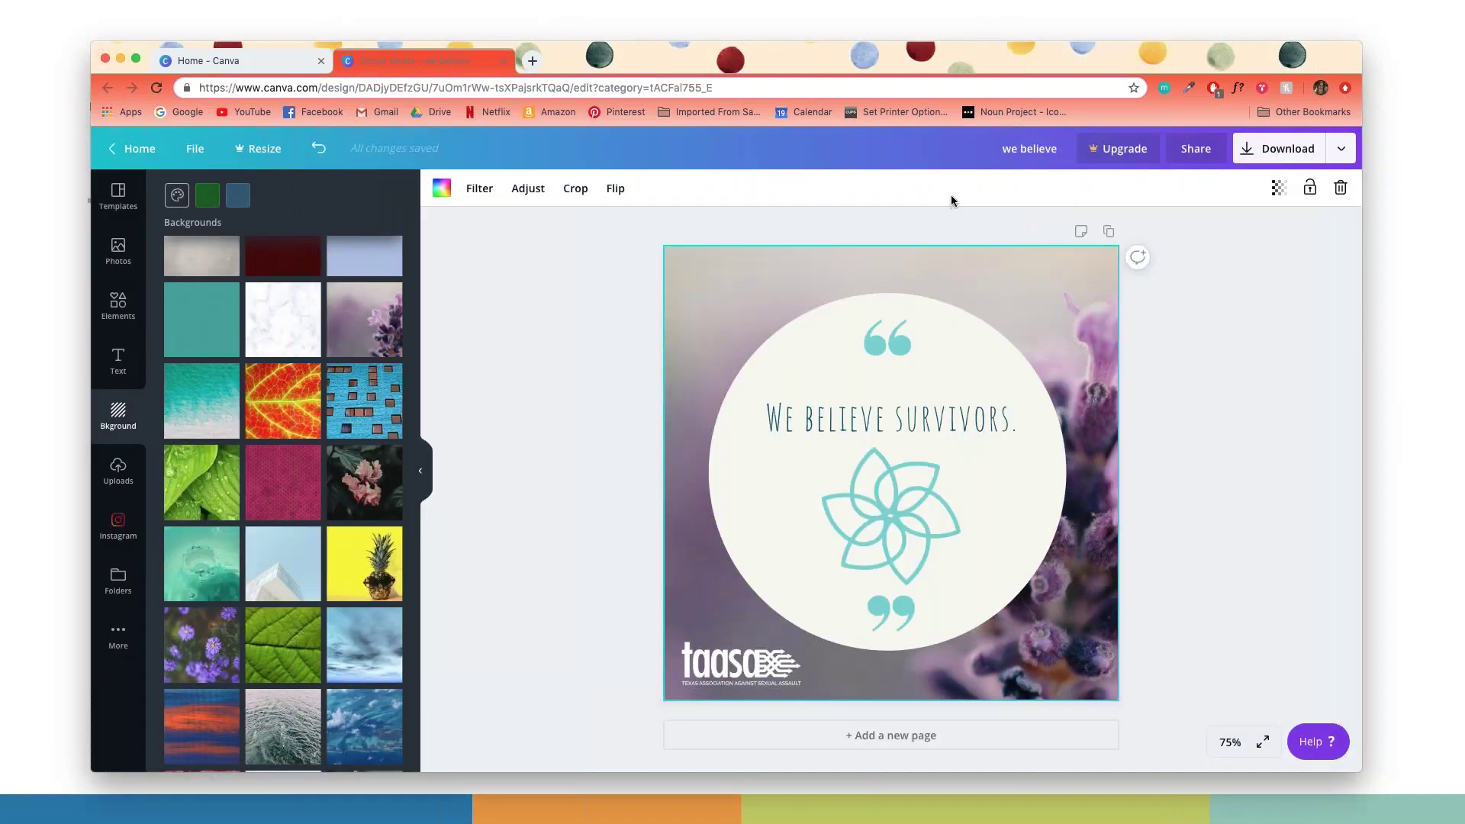
click(127, 156)
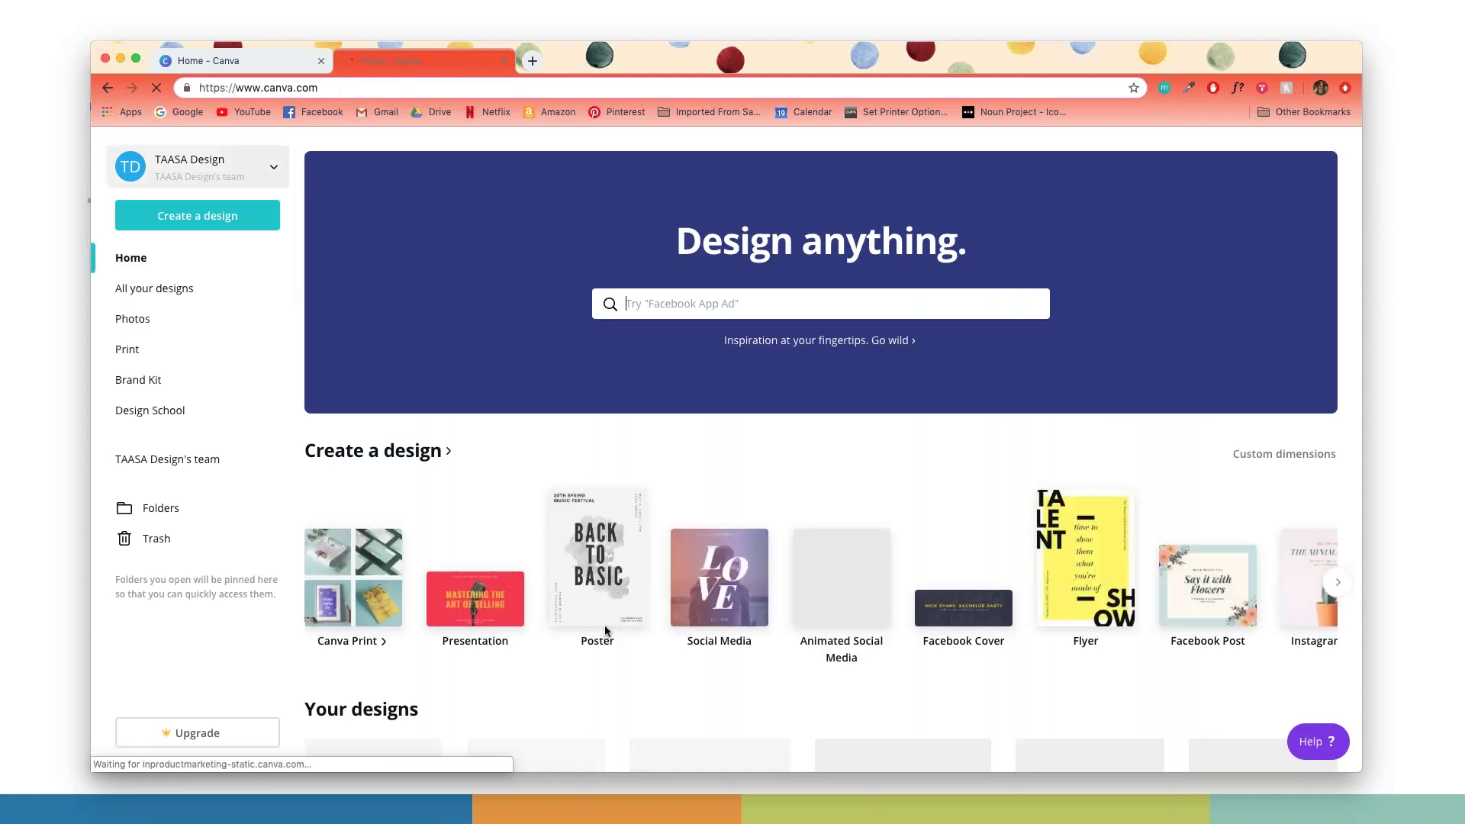
scroll(820, 428, down, 3)
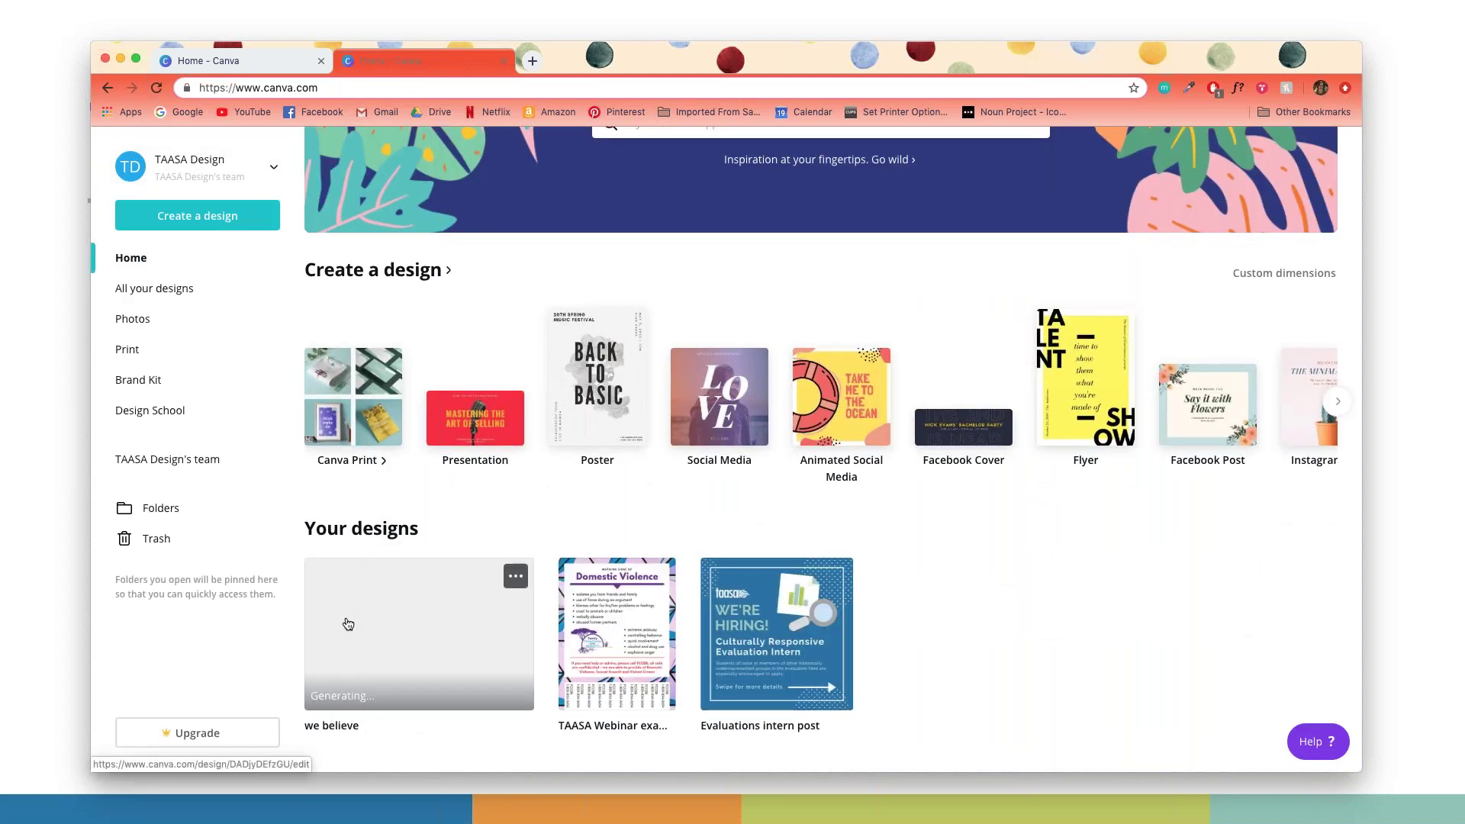
click(352, 568)
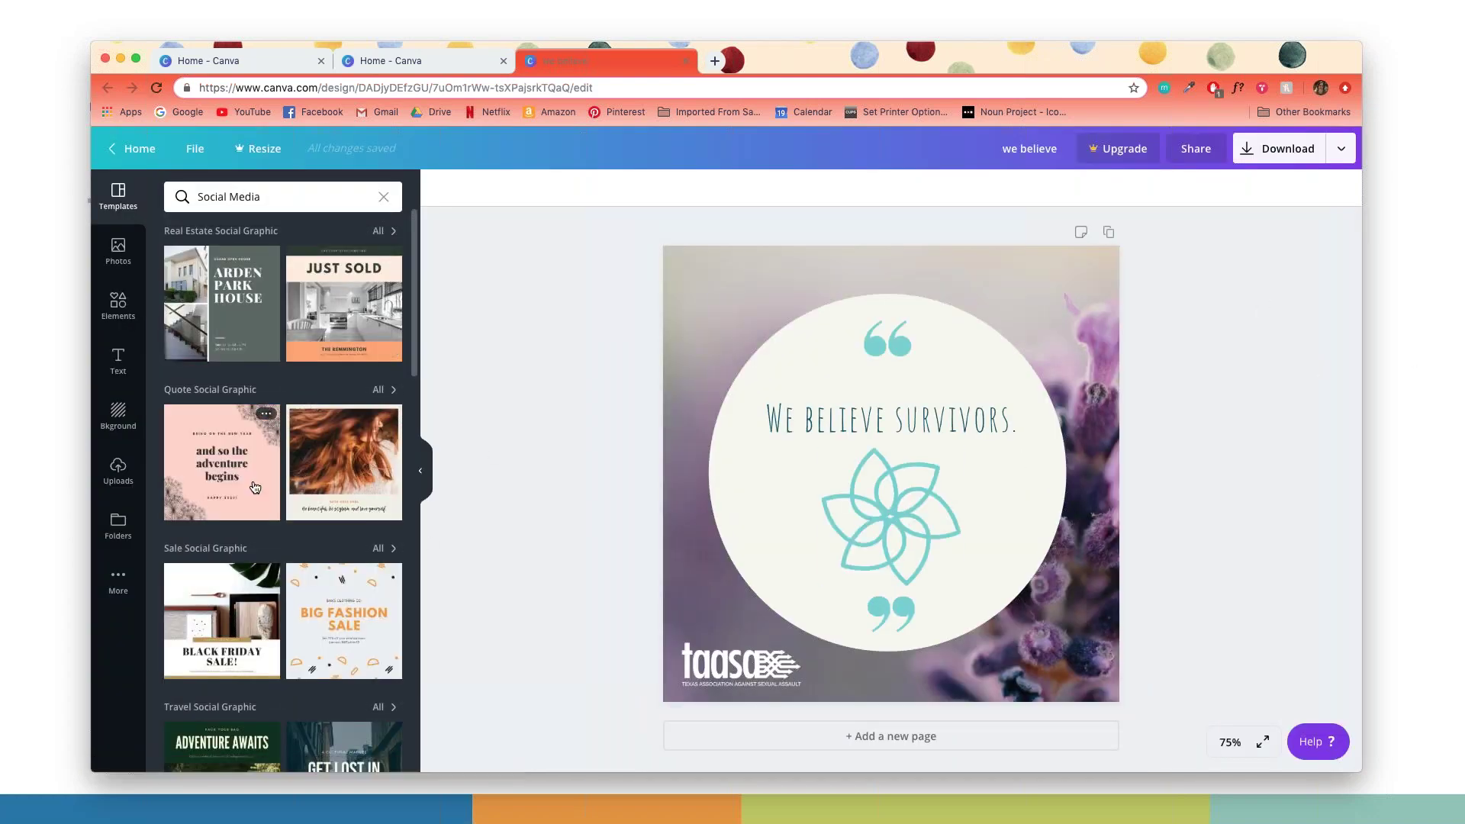
Step: Browse the Social Media templates and apply the "Adventure Awaits" travel social graphic template to the "we believe" design
scroll(217, 482, down, 10)
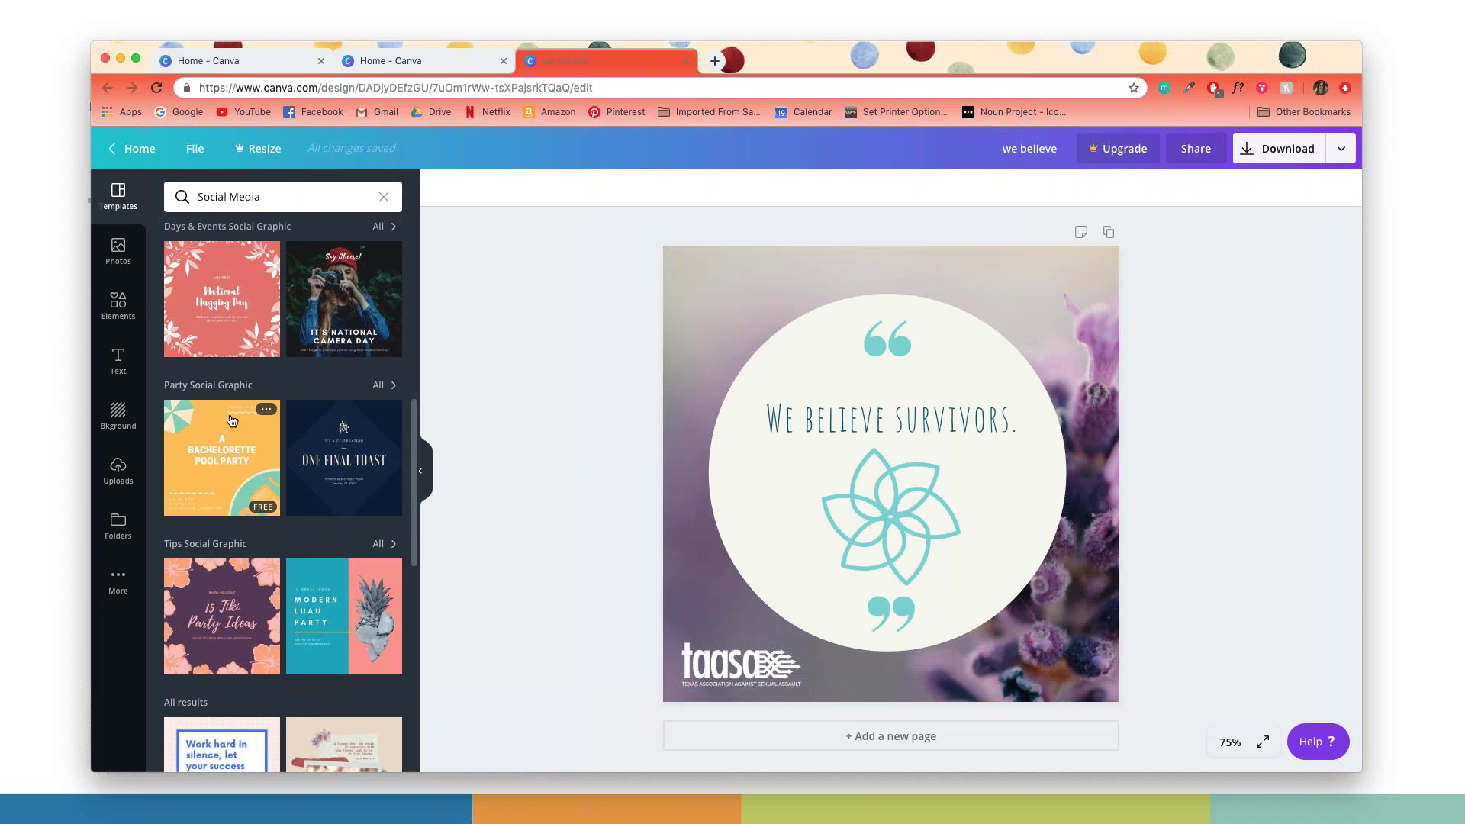
scroll(214, 305, up, 3)
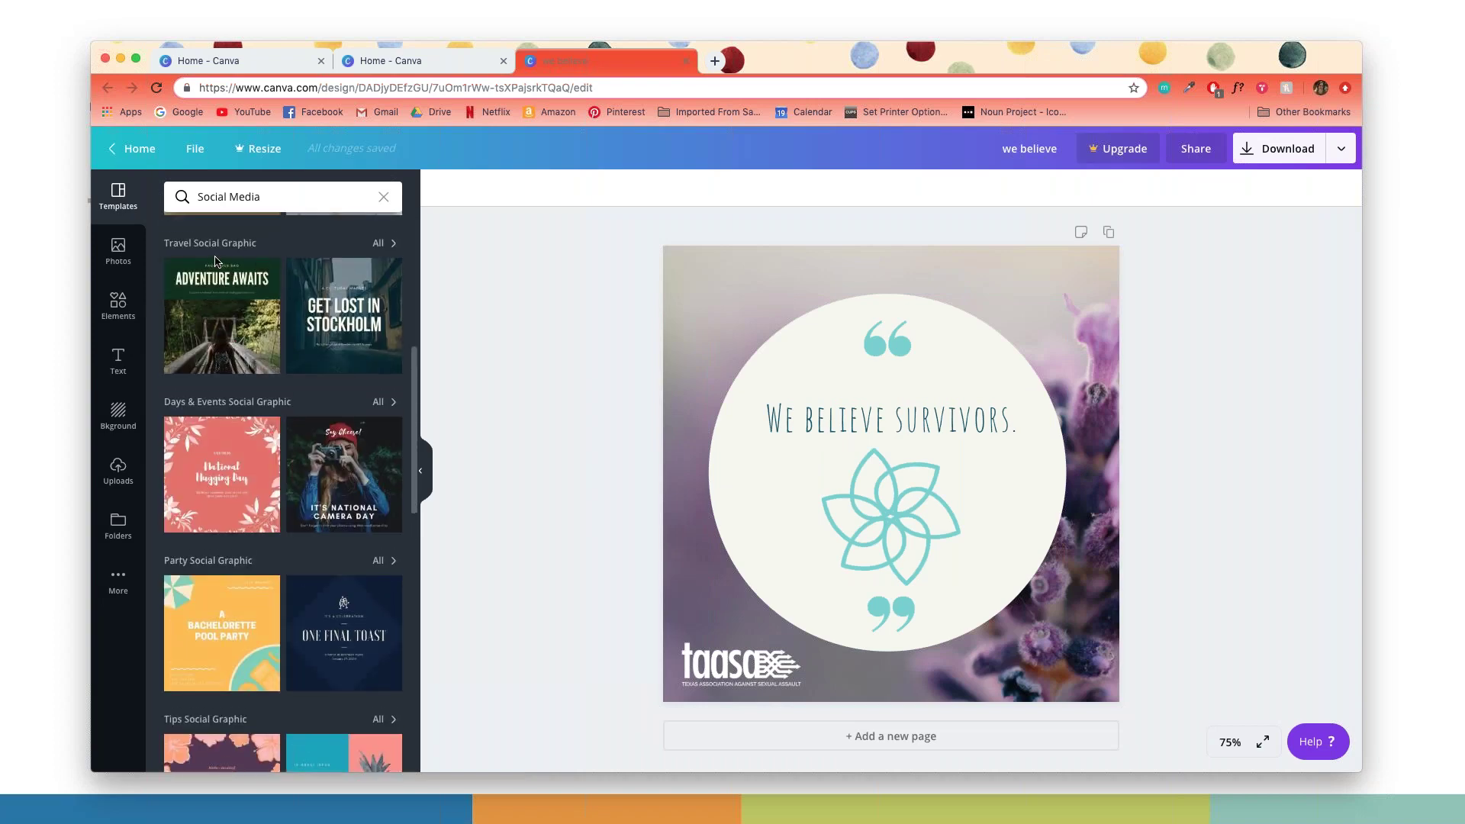
click(216, 306)
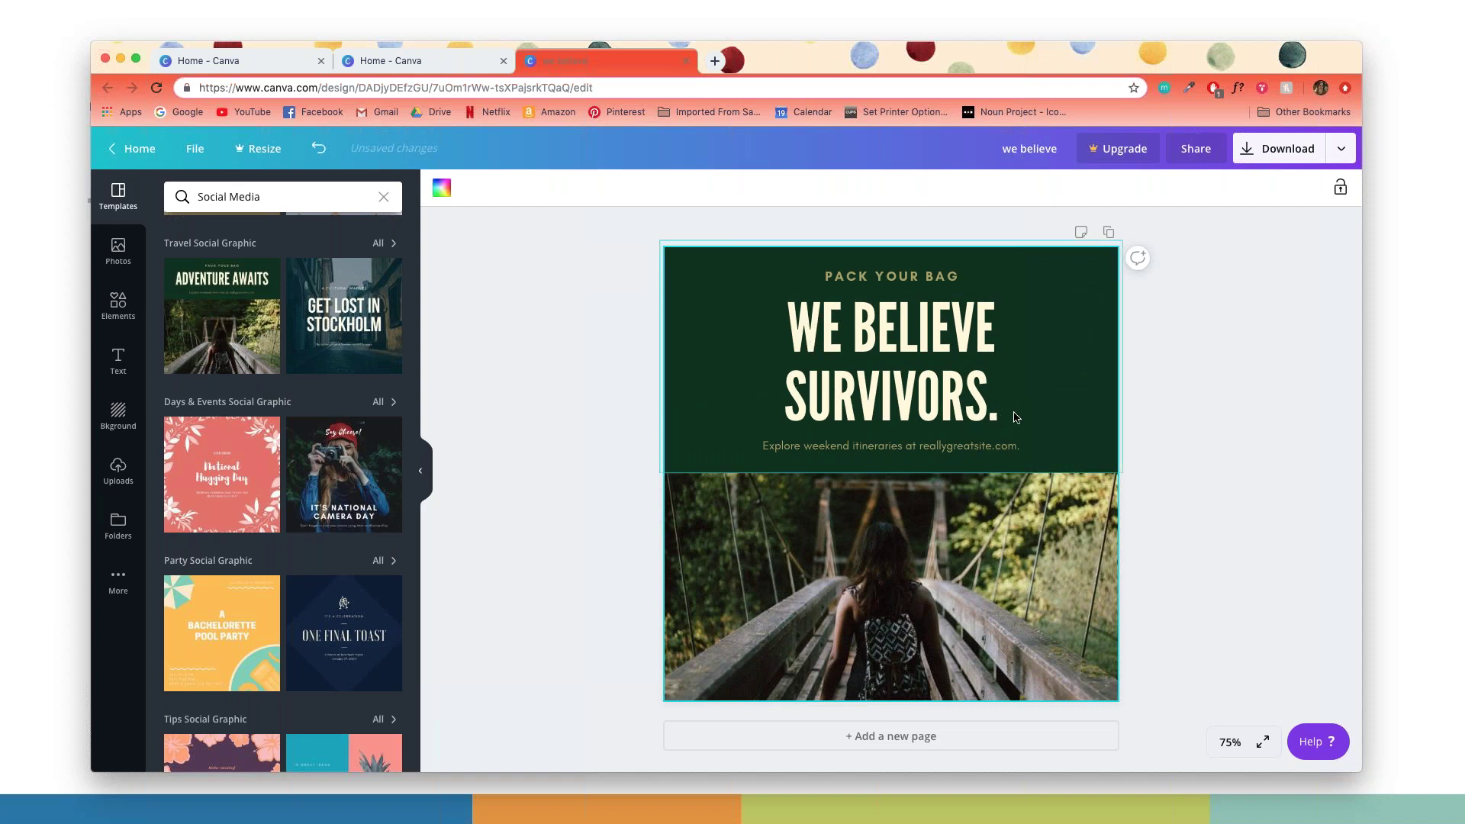
scroll(282, 492, down, 4)
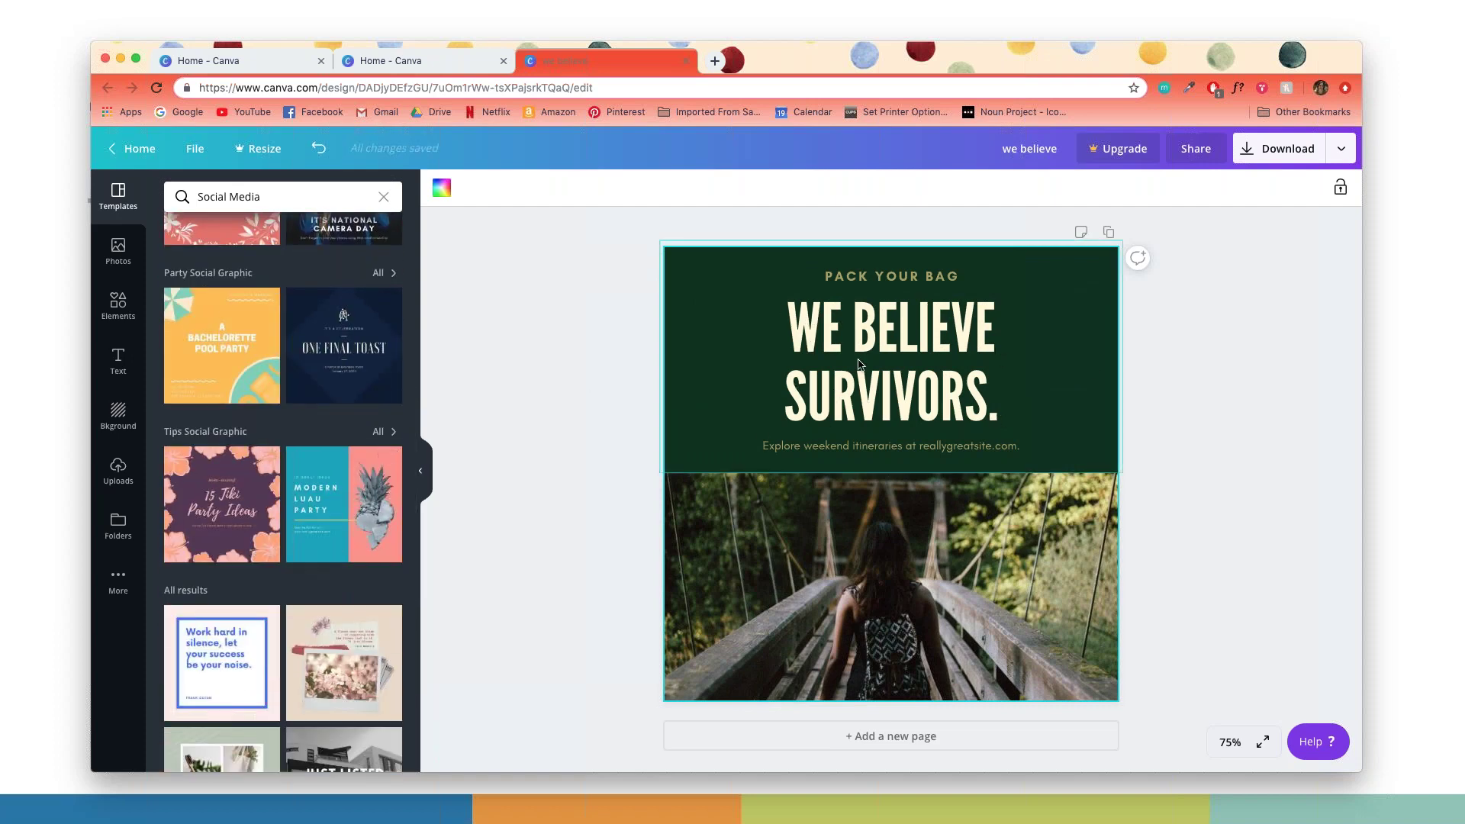
scroll(282, 473, up, 8)
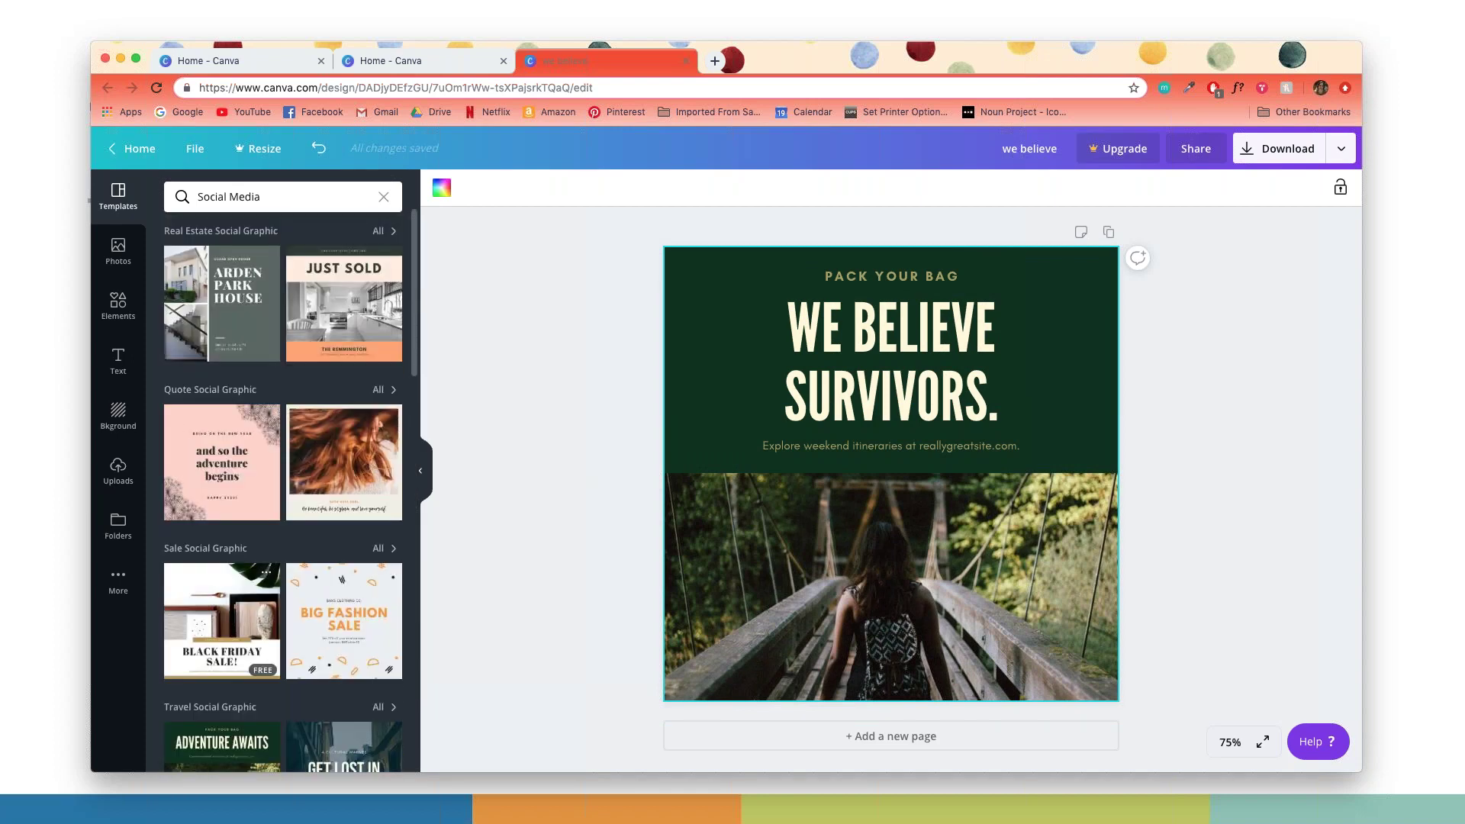
Step: Look through the design types offered under Create a design on the home page and close the extra browser tab
click(141, 149)
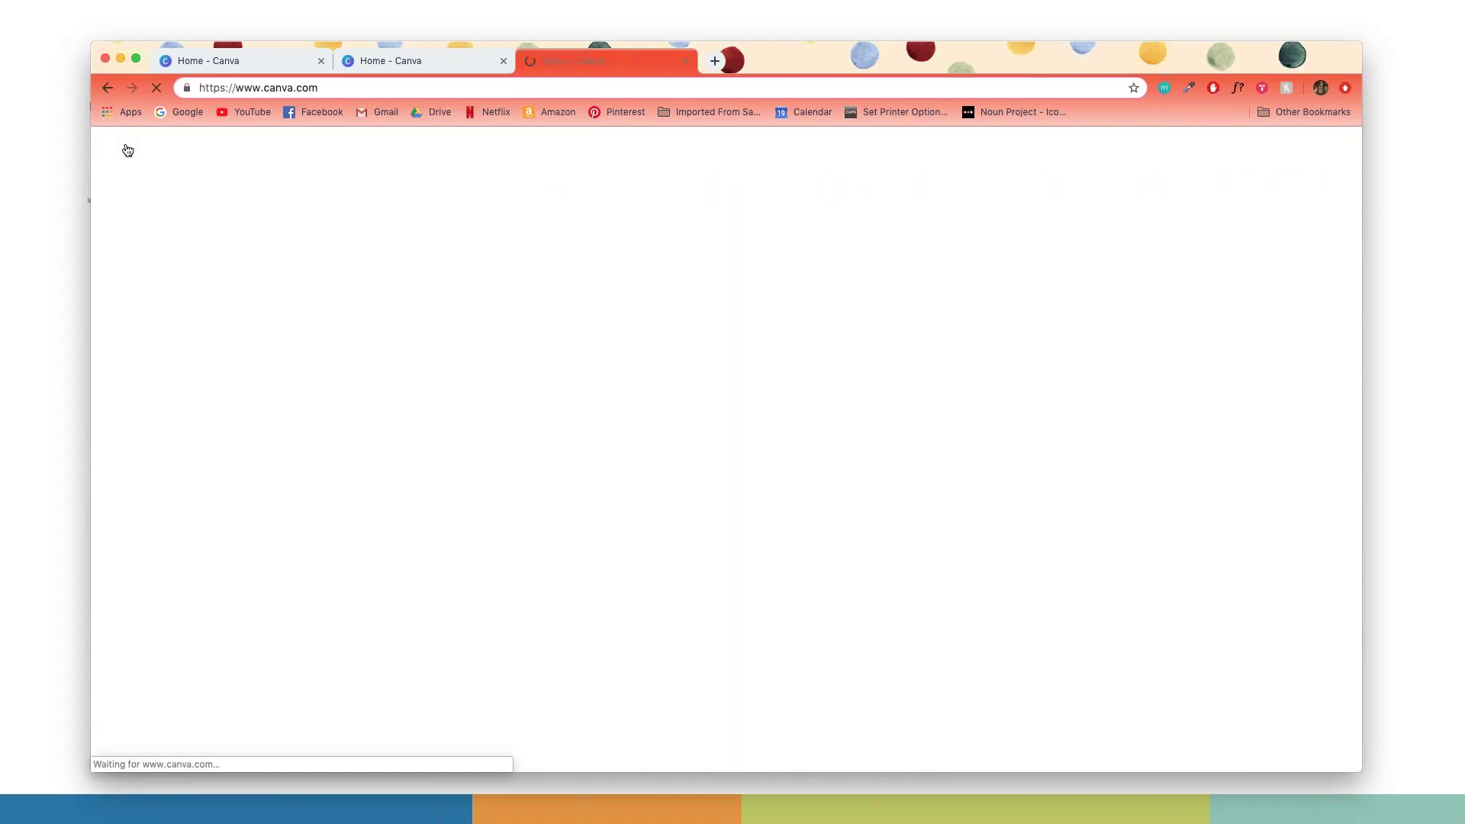
scroll(840, 463, down, 3)
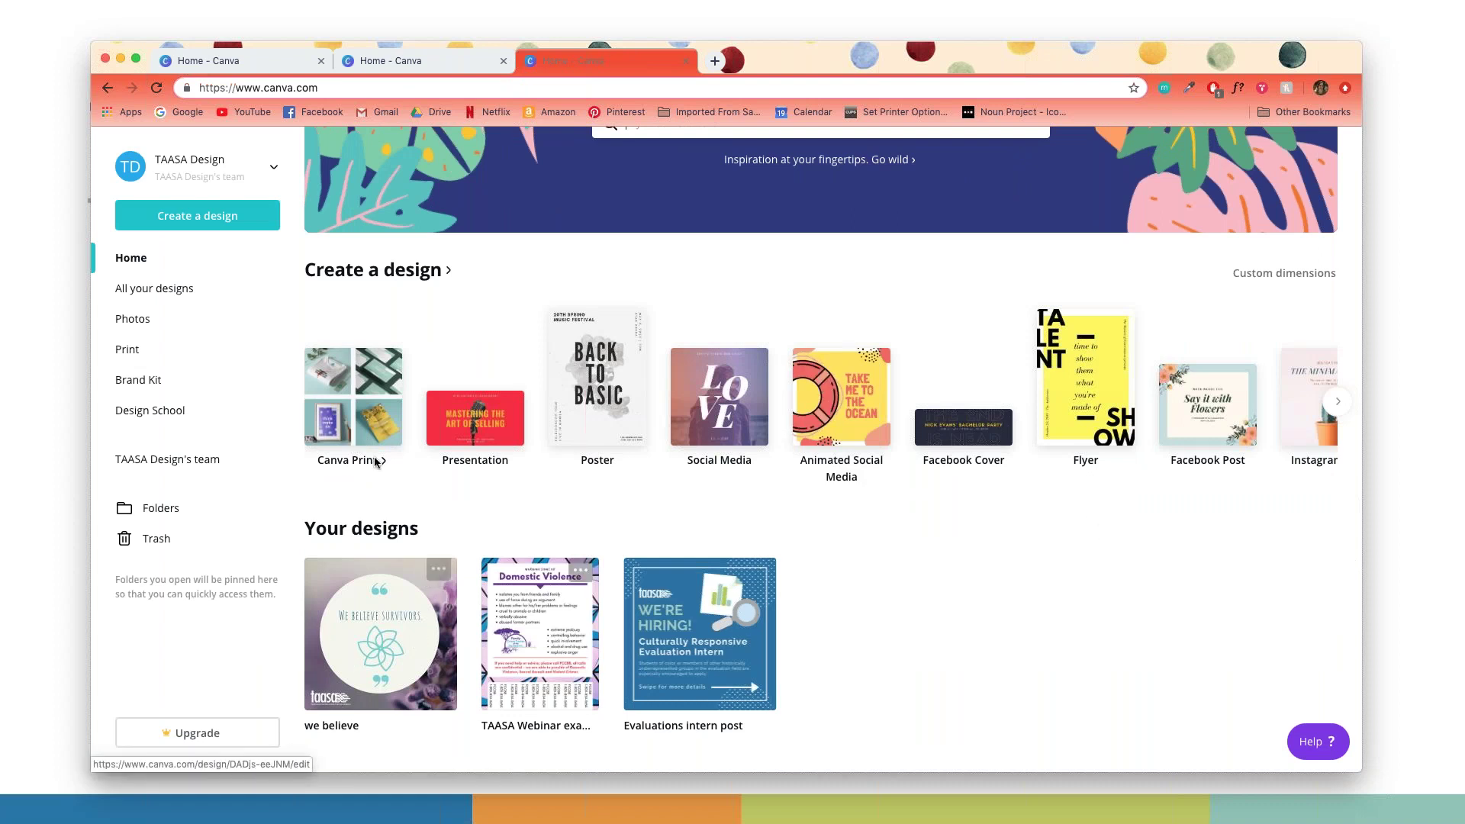
click(1339, 405)
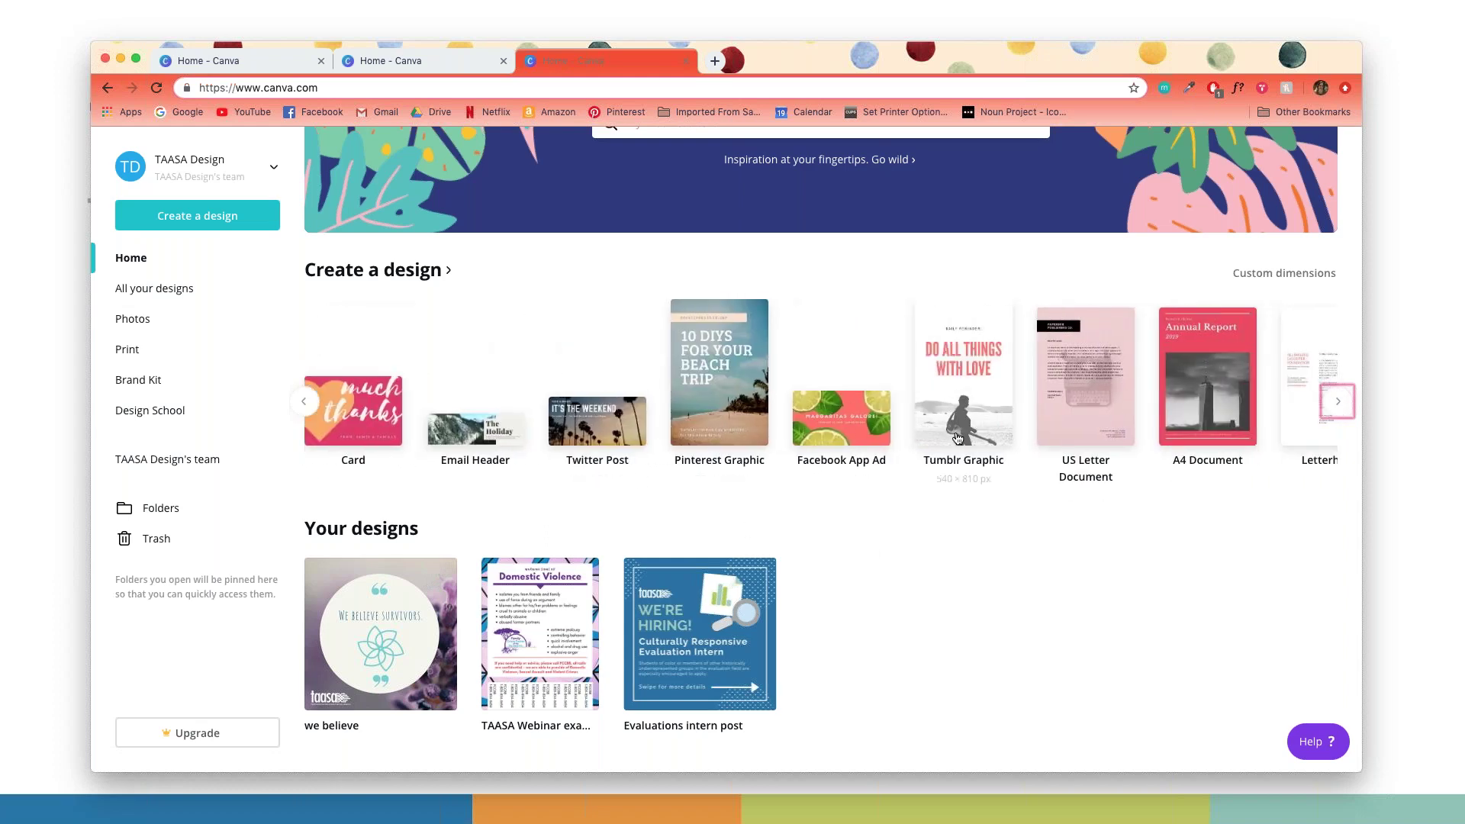
click(1332, 409)
click(1332, 410)
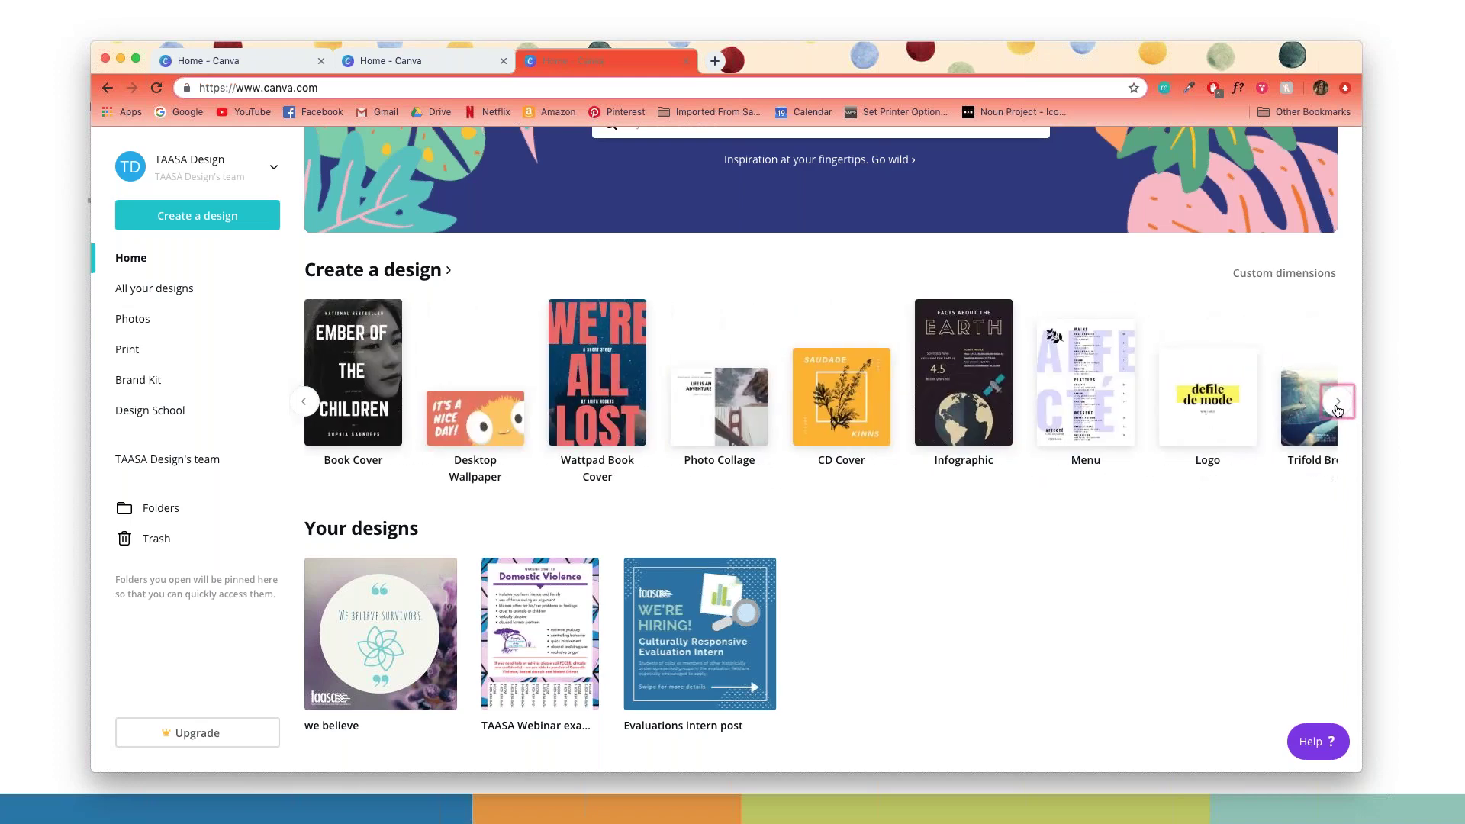
click(1337, 404)
click(1337, 405)
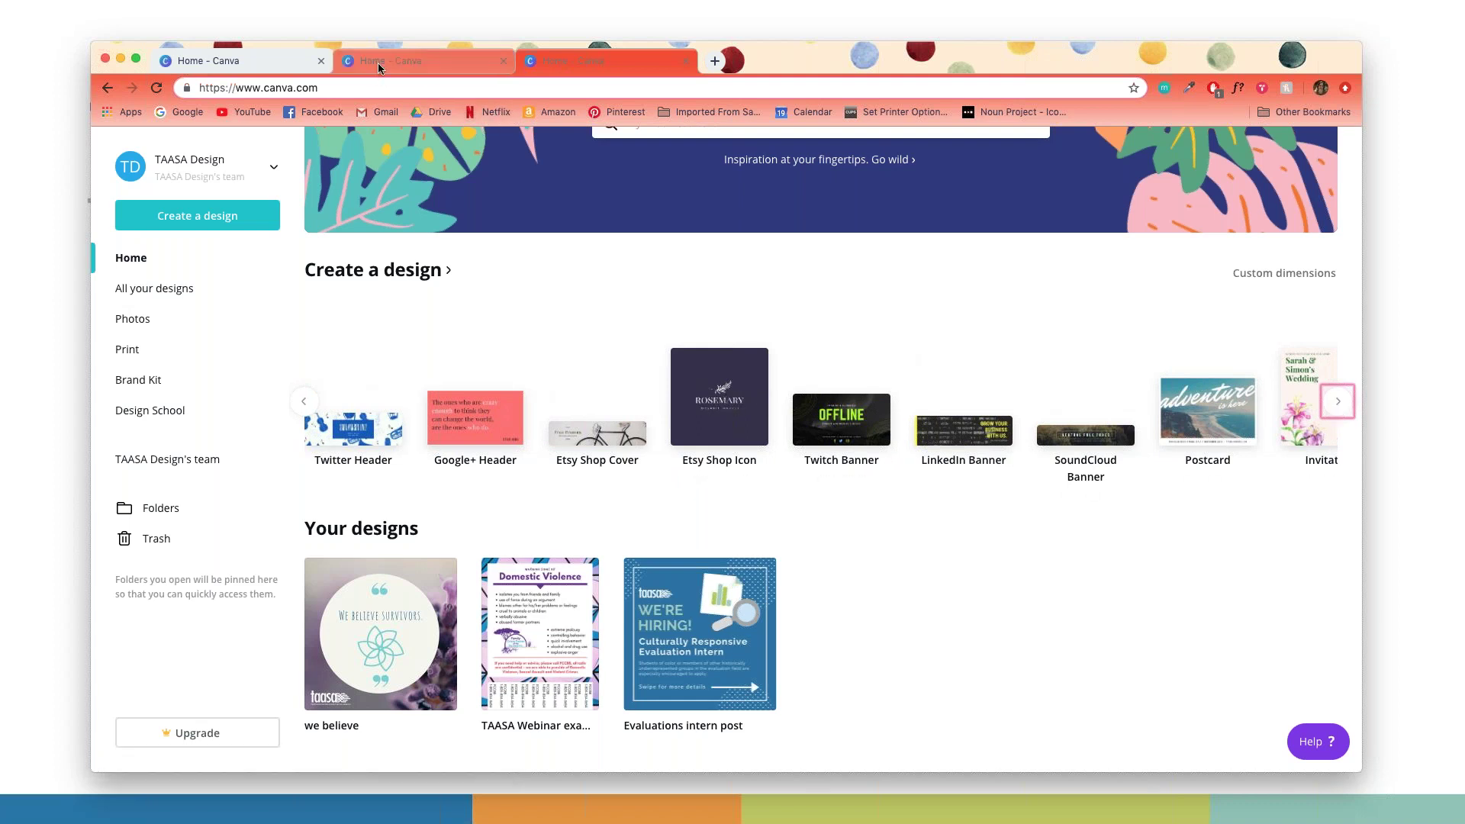
click(673, 67)
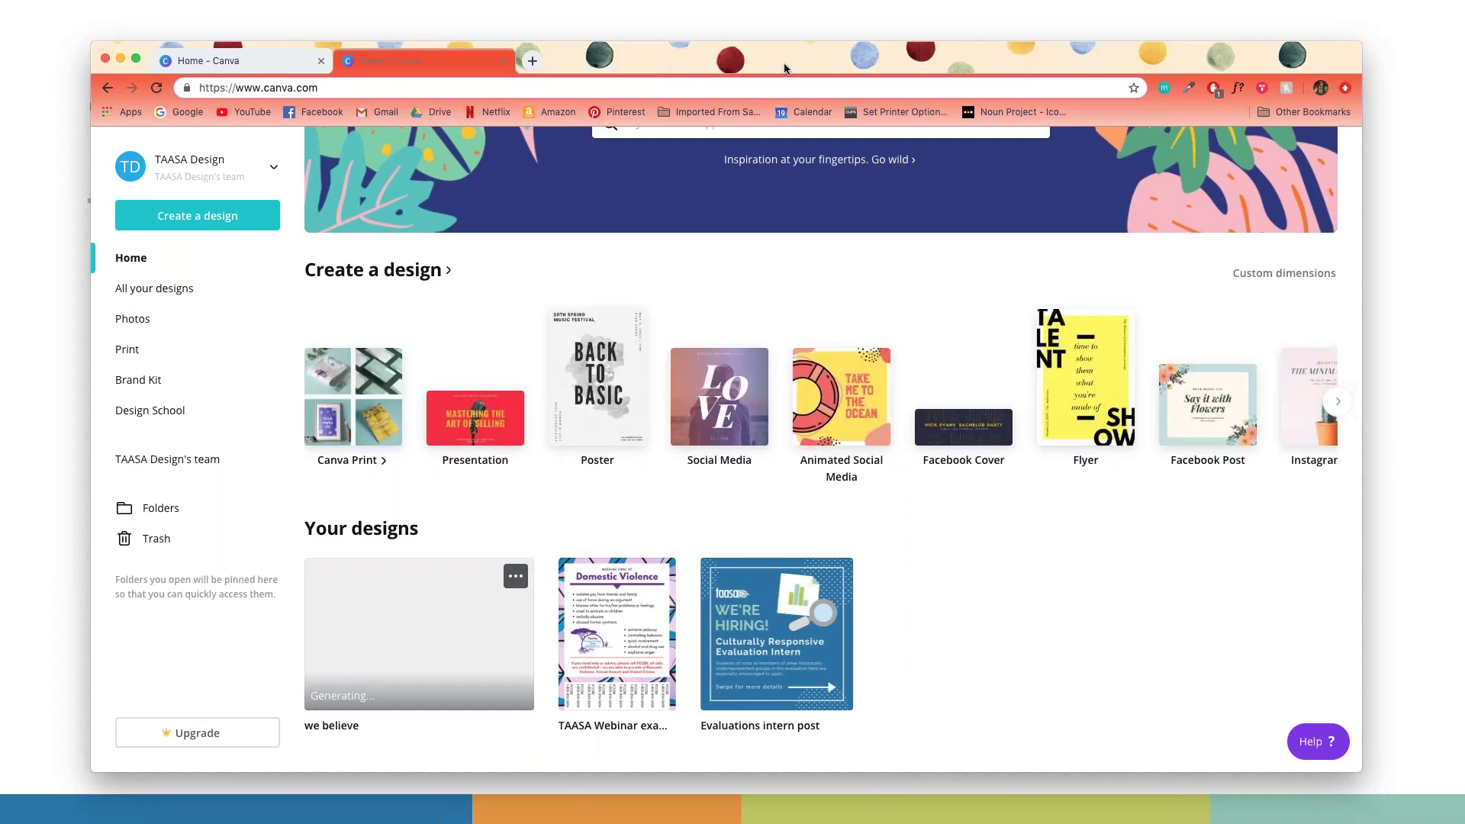